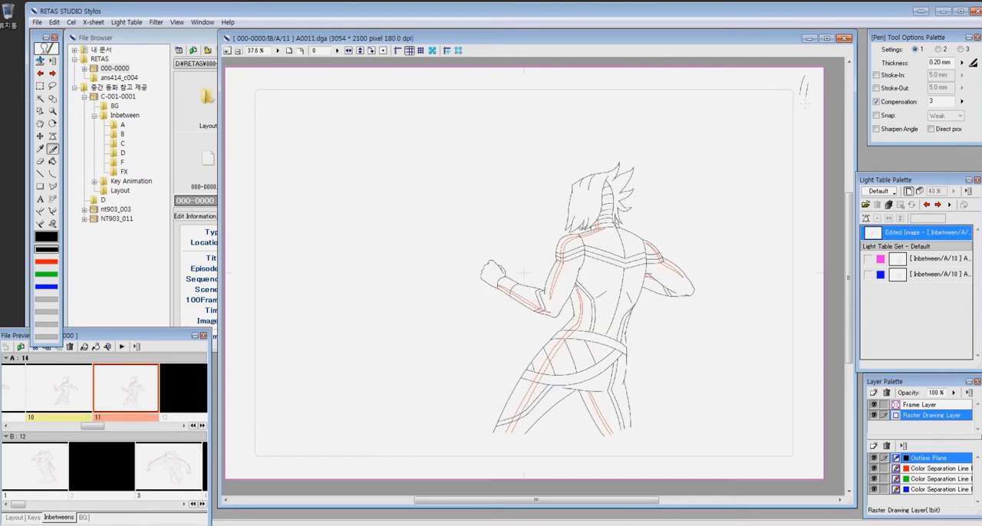
- Go to cel A2 and erase the stray red color separation marks around the figure's chest
key("Page_Down")
key("Page_Down")
key("Page_Down")
key("Page_Down")
key("Page_Up")
key("Page_Up")
key("Page_Up")
key("Page_Up")
key("Page_Up")
key("Page_Up")
key("Page_Up")
key("Page_Up")
key("Page_Up")
key("Page_Up")
key("Page_Down")
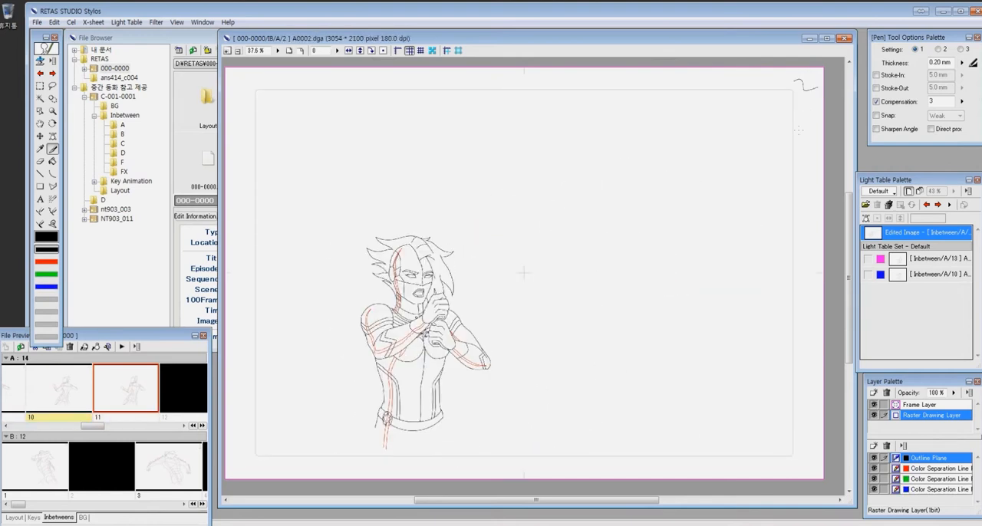
left_click(914, 468)
left_click_drag(379, 328, 454, 381)
key("e")
left_click_drag(477, 222, 415, 244)
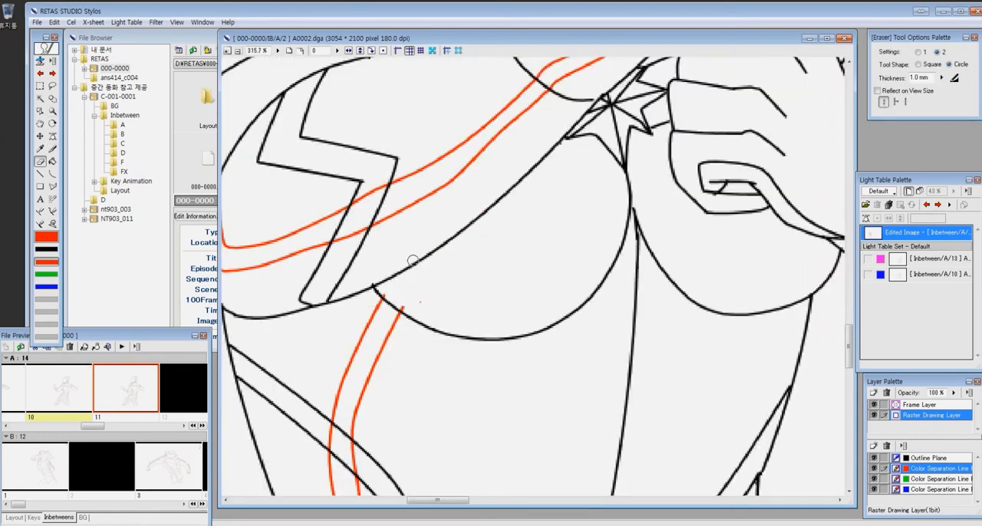
- Flip back and forth through the neighbouring A cels at full view to check the motion around cel 2
key("ctrl+minus")
key("ctrl+minus")
key("ctrl+minus")
key("ctrl+minus")
key("ctrl+minus")
key("ctrl+0")
key("z")
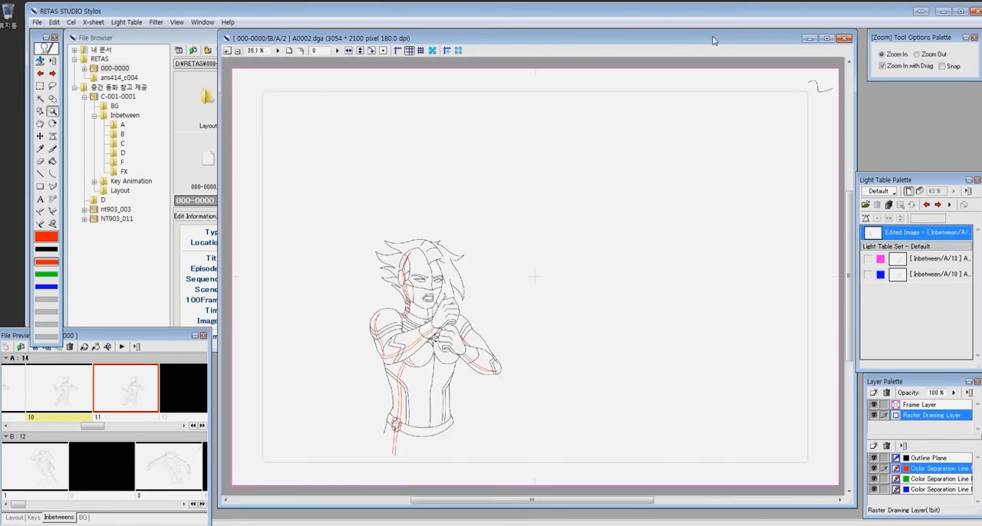
key("Page_Down")
key("Page_Down")
key("Page_Down")
key("Page_Down")
key("Page_Up")
key("Page_Up")
key("Page_Up")
key("Page_Up")
key("Page_Up")
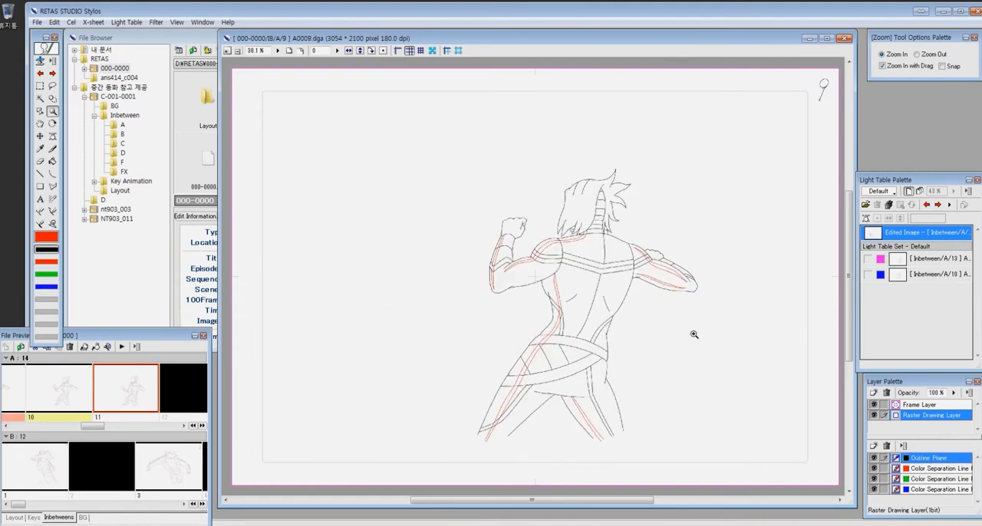
key("Page_Down")
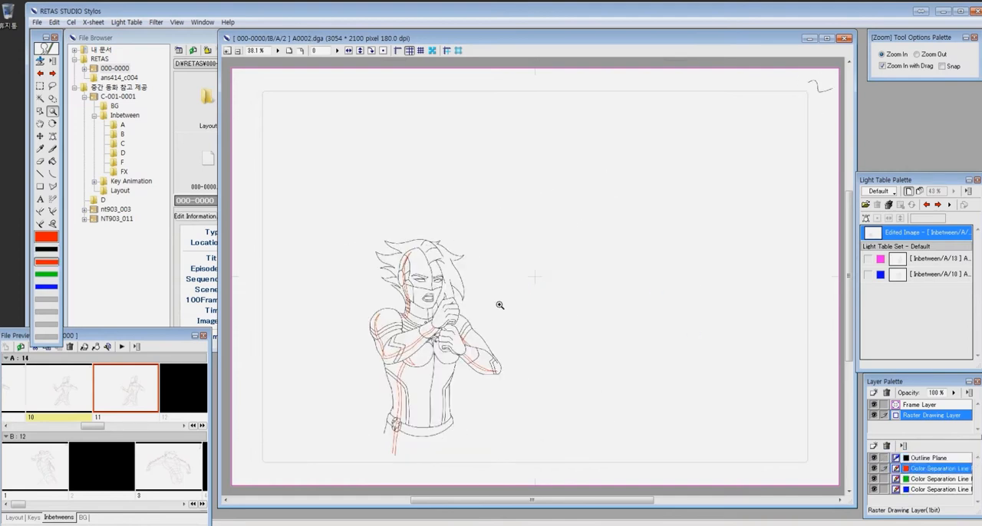
- Erase and redraw the faulty line segments around the chest and forearms on cel 2
left_click_drag(373, 291, 511, 388)
left_click(492, 279)
key("e")
mouse_move(421, 149)
left_mouse_down()
mouse_move(412, 200)
mouse_move(397, 186)
left_mouse_up()
key("p")
key("e")
left_click_drag(430, 216, 496, 244)
key("p")
left_click_drag(395, 185, 516, 247)
left_click_drag(396, 185, 496, 246)
- Flip through the A inbetween cels at 100% view to review the line work across the sequence
key("ctrl+alt+0")
key("ctrl+Tab")
key("ctrl+Tab")
key("ctrl+shift+Tab")
key("ctrl+shift+Tab")
key("ctrl+Tab")
key("ctrl+shift+Tab")
- Bring up blank inbetween cel A12 and show its two light table references, stepping the second one toward cel 11
key("ctrl+shift+Tab")
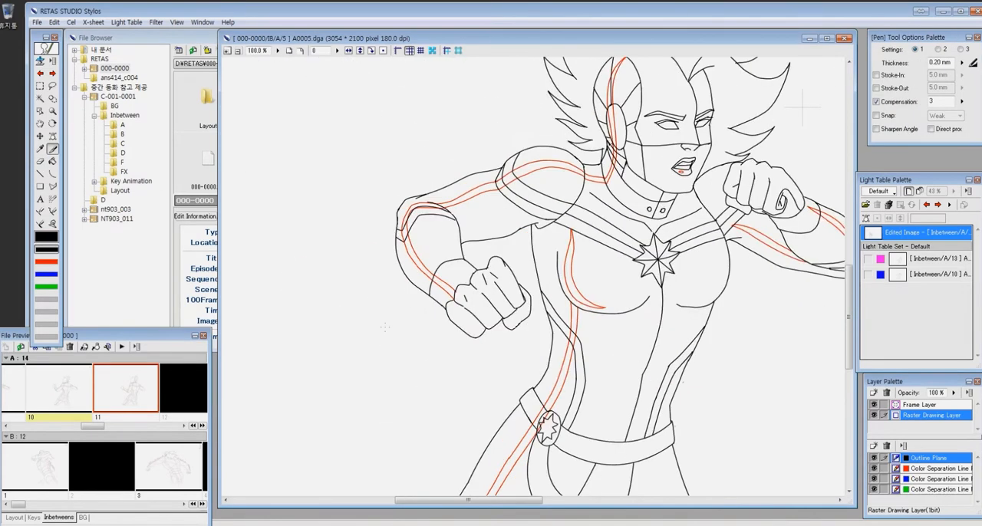
key("ctrl+Tab")
key("ctrl+Tab")
key("ctrl+Tab")
key("ctrl+Tab")
key("ctrl+Tab")
key("ctrl+Tab")
key("ctrl+Tab")
key("ctrl+Tab")
key("ctrl+Tab")
key("ctrl+shift+Tab")
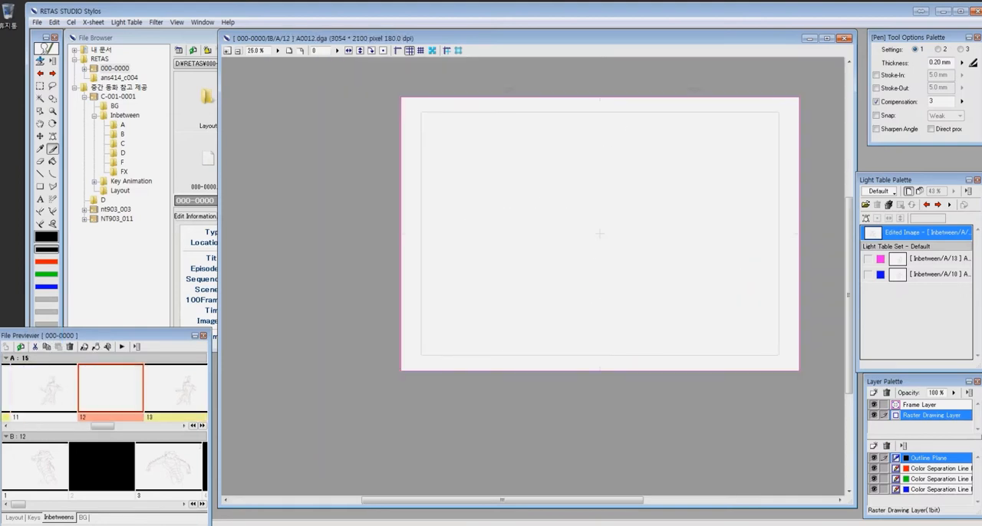
left_click(940, 259)
left_click(940, 275)
left_click(928, 205)
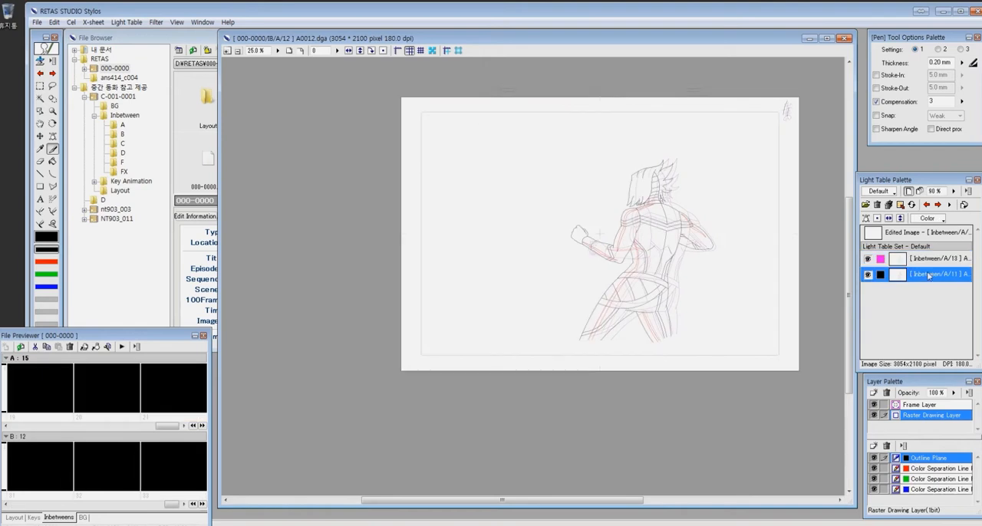
- Color the cel 11 light table reference dark green and set the reference display to Halftone
double_click(880, 275)
left_click(445, 298)
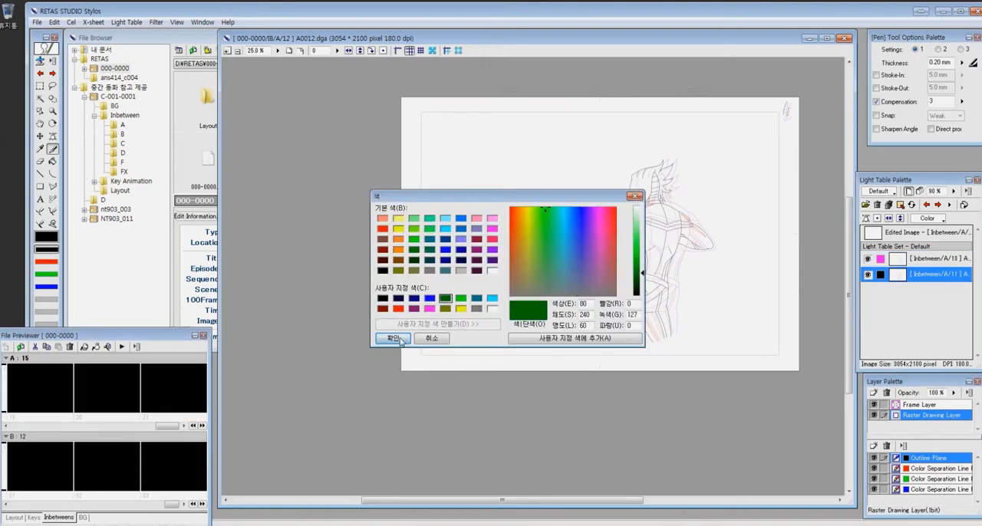
left_click(394, 338)
left_click(929, 219)
left_click(929, 233)
- Shift the cel 13 light table reference so its head overlaps the head of cel 11, then return to the edited image
left_click_drag(544, 148, 640, 230)
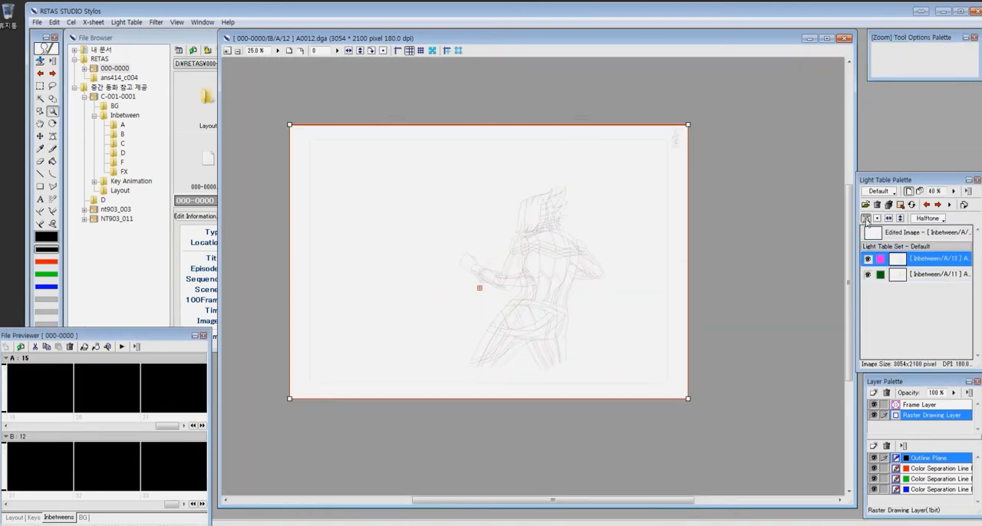
left_click_drag(506, 245, 498, 247)
left_click(867, 219)
left_click_drag(469, 188, 586, 340)
left_click_drag(590, 129, 660, 424)
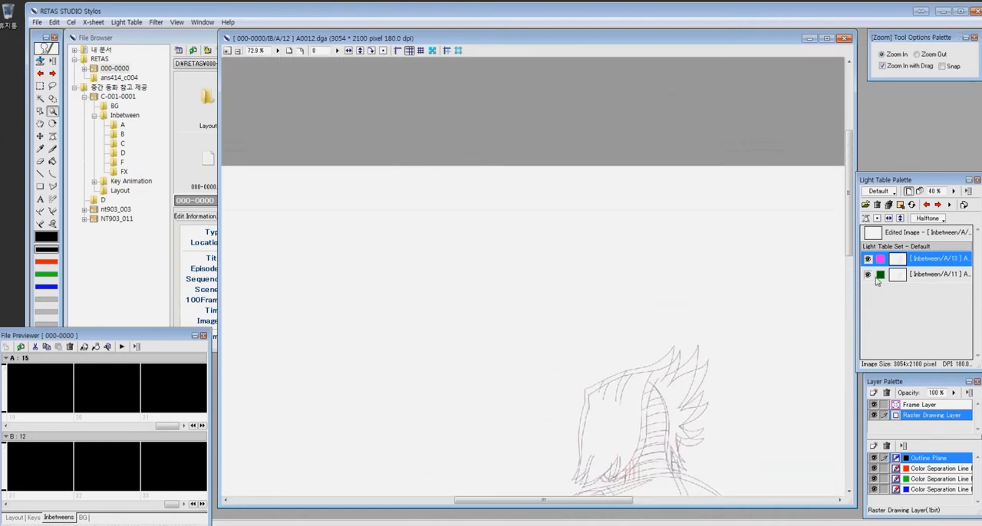
left_click(883, 232)
left_click(867, 219)
- Ink the hair's front corner and top outline midway between the two references, ending at the first spike's tip
key("z")
double_click(629, 363)
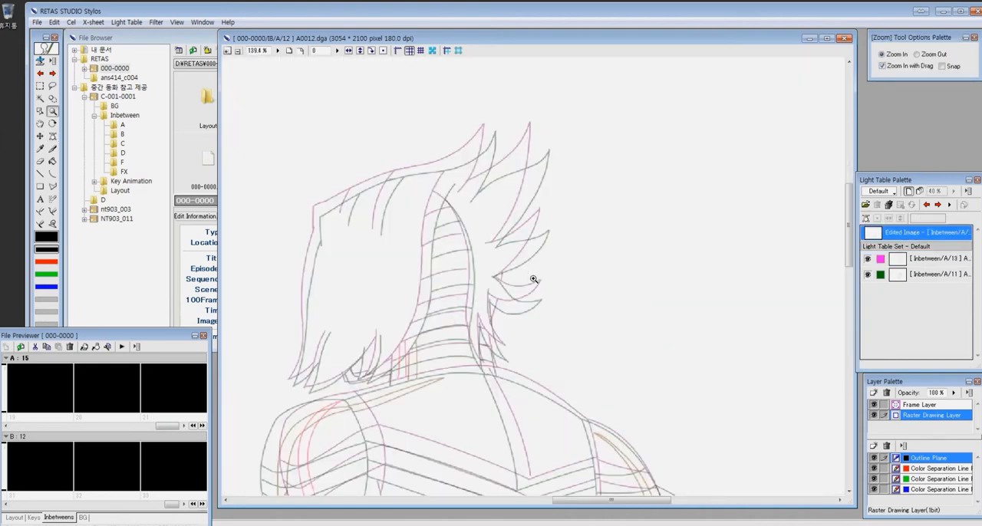
left_click(437, 264)
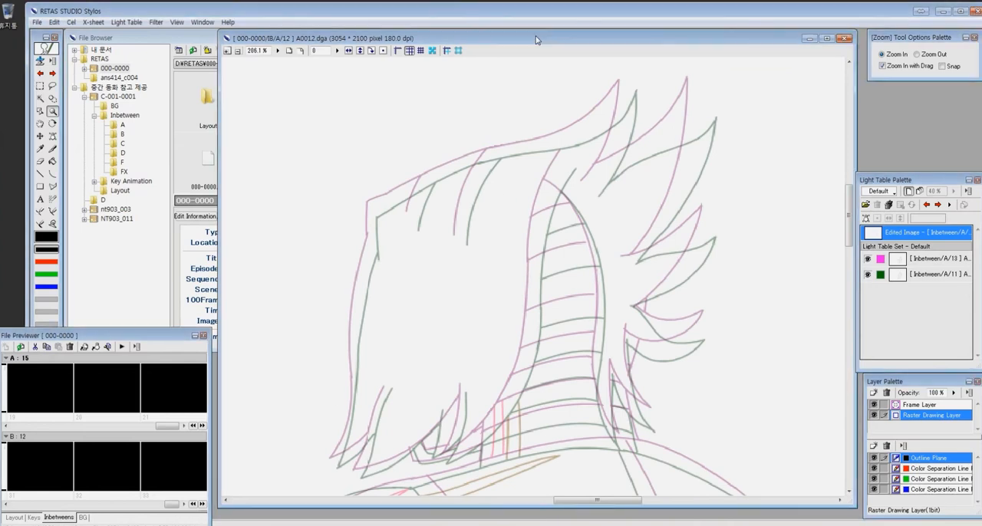
left_click_drag(310, 132, 729, 272)
key("p")
left_click_drag(313, 288, 313, 350)
key("e")
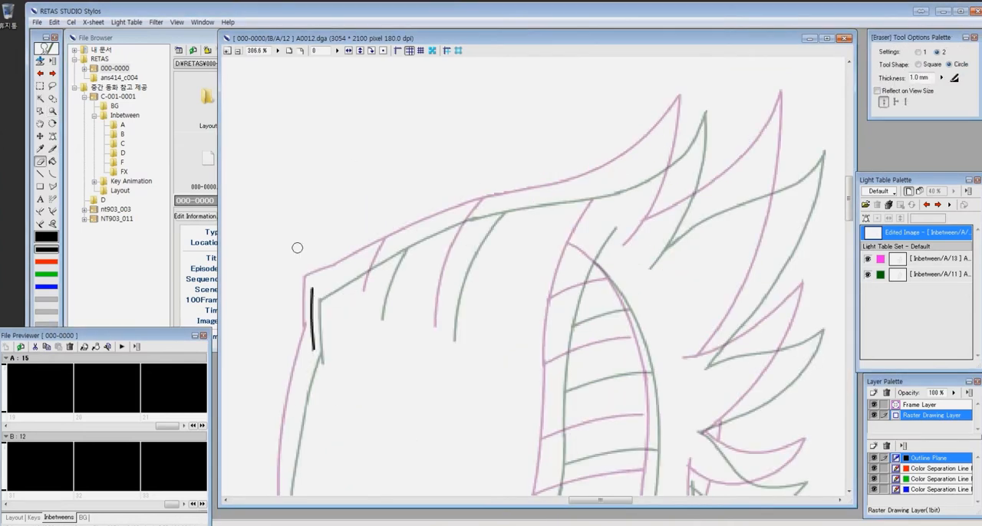
key("p")
mouse_move(312, 288)
left_mouse_down()
mouse_move(664, 143)
mouse_move(688, 99)
left_mouse_up()
key("e")
mouse_move(687, 102)
left_mouse_down()
mouse_move(639, 166)
mouse_move(687, 106)
left_mouse_up()
key("c")
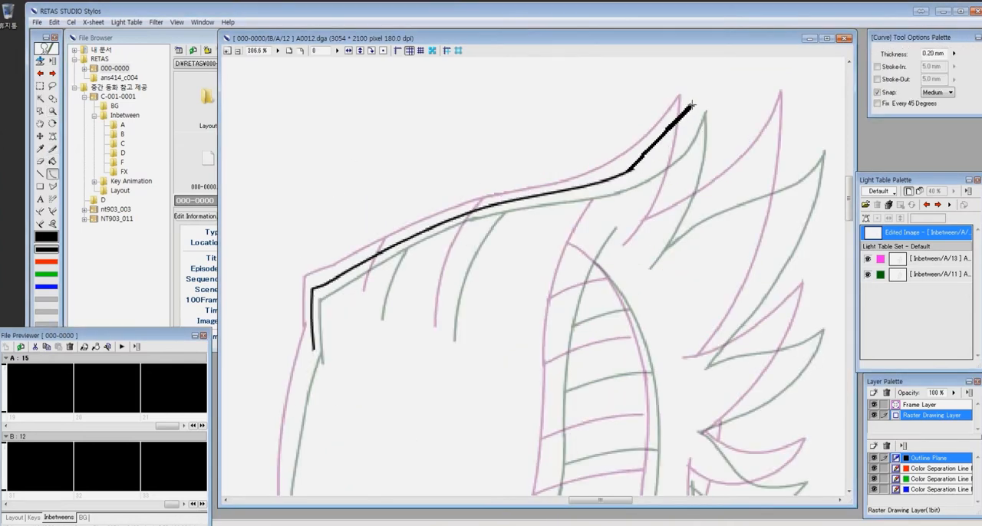
left_click(743, 190)
- Draw curves for the inner hair strands at the crown and both edges of the ribbed strip on the head
left_click(453, 250)
left_click_drag(394, 246, 373, 308)
left_click(374, 272)
left_click_drag(492, 137, 437, 352)
left_click(442, 218)
left_click_drag(467, 178, 535, 447)
left_click(572, 248)
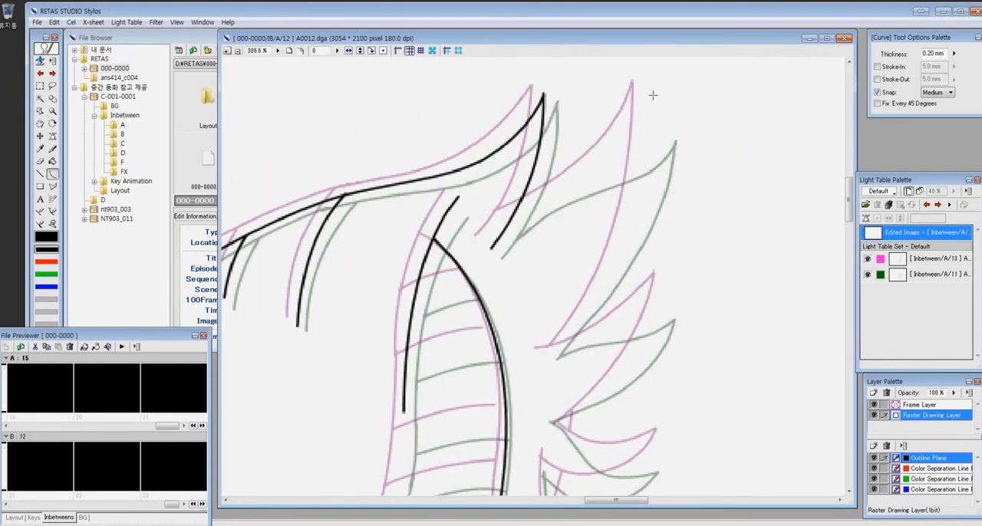
- Ink the two large hair spikes at the back of the head between the reference lines
left_click_drag(657, 108, 551, 359)
left_click(650, 244)
left_click_drag(553, 426, 664, 292)
left_click(659, 364)
key("p")
left_click_drag(553, 357, 665, 296)
key("e")
key("p")
left_click_drag(648, 118, 657, 106)
- Ink the long front edge of the hair down to its pointed tip and the first lock beside it
mouse_move(501, 420)
left_mouse_down()
mouse_move(581, 213)
mouse_move(722, 209)
left_mouse_up()
key("c")
left_click_drag(376, 115, 347, 338)
left_click(491, 307, "ctrl")
key("p")
mouse_move(320, 237)
left_mouse_down()
mouse_move(289, 380)
mouse_move(367, 338)
left_mouse_up()
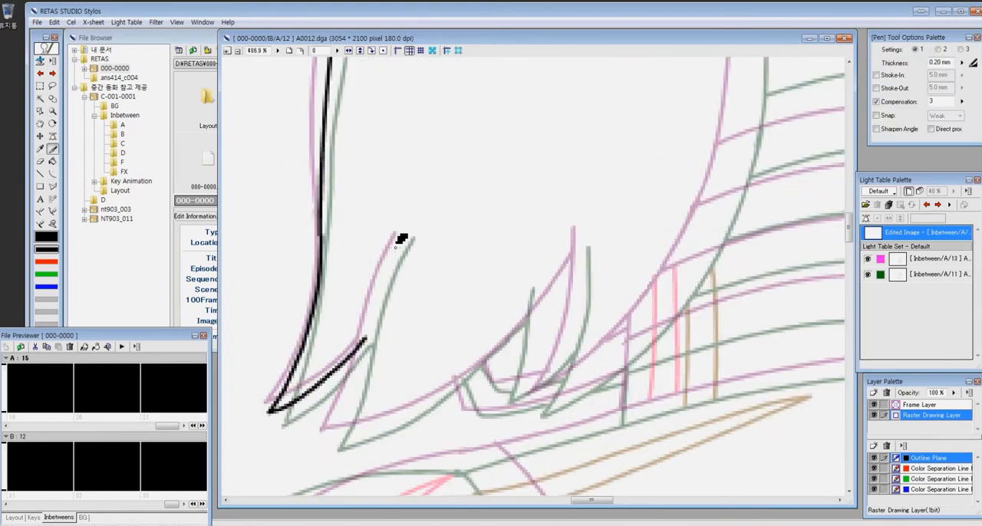
left_click_drag(379, 289, 328, 438)
- Draw curves for the lower hair edge and the upright side of the lock near the neck
key("c")
left_click_drag(327, 437, 556, 283)
left_click(438, 431)
left_click_drag(578, 231, 541, 411)
left_click(588, 326)
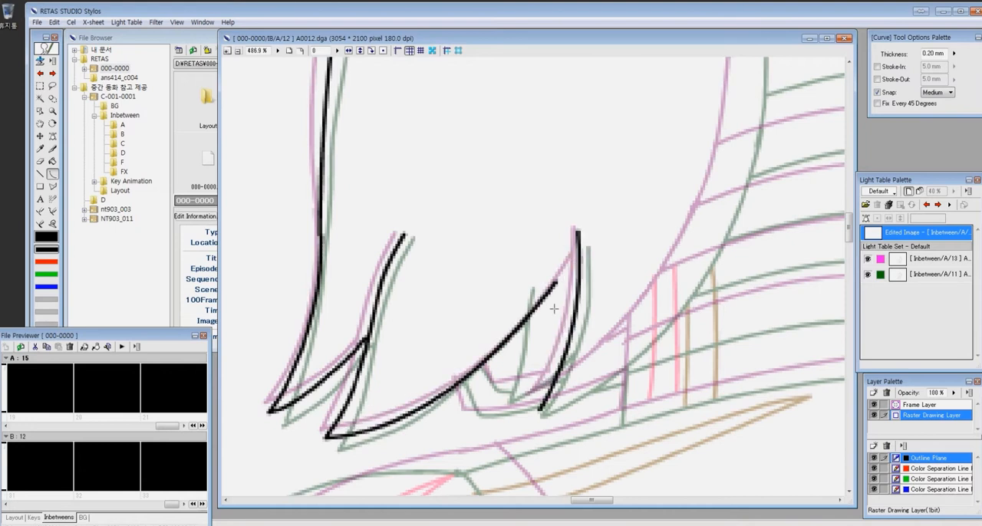
- Ink the small lock by the neck and extend the ribbed strip's front edge down to the hair tips
key("p")
left_click_drag(459, 382, 488, 414)
left_click_drag(526, 387, 529, 388)
mouse_move(539, 389)
left_mouse_down()
mouse_move(399, 438)
mouse_move(611, 69)
left_mouse_up()
key("c")
left_click(601, 351)
mouse_move(663, 218)
left_mouse_down()
mouse_move(620, 281)
mouse_move(572, 504)
left_mouse_up()
- Draw curved crossbars between the two edges of the ribbed strip, down toward the neck
left_click_drag(522, 290, 673, 254)
left_click(613, 251)
left_click_drag(522, 409, 682, 377)
left_click(636, 368)
mouse_move(521, 484)
left_mouse_down()
mouse_move(493, 204)
mouse_move(650, 180)
left_mouse_up()
left_click(592, 176)
left_click_drag(454, 277, 633, 247)
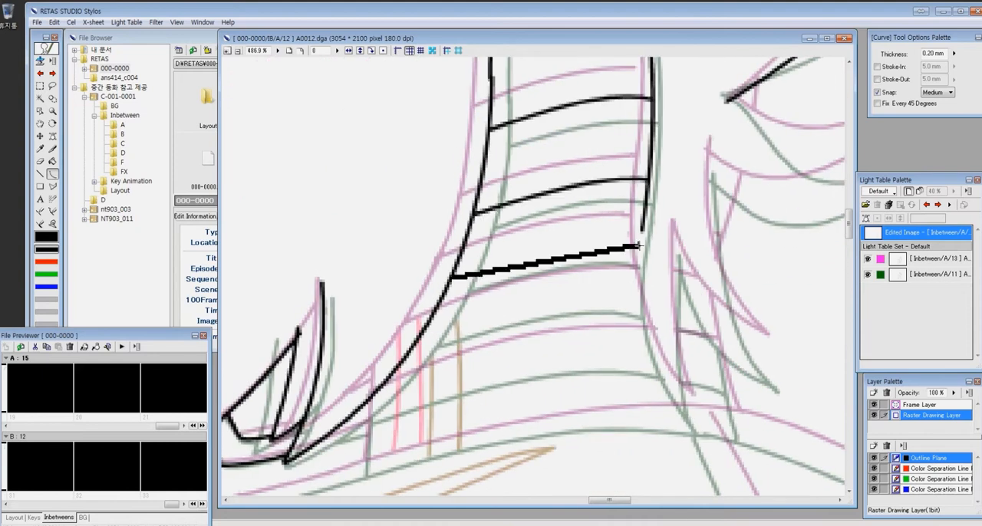
left_click(583, 241)
left_click_drag(422, 333, 643, 297)
left_click(572, 293)
- Ink the strip's lower back edge and the pointed nape locks, and join the gap in the strip's edge
key("p")
left_click_drag(643, 235, 697, 419)
mouse_move(678, 241)
left_mouse_down()
mouse_move(697, 420)
mouse_move(768, 365)
left_mouse_up()
left_click_drag(710, 152, 771, 367)
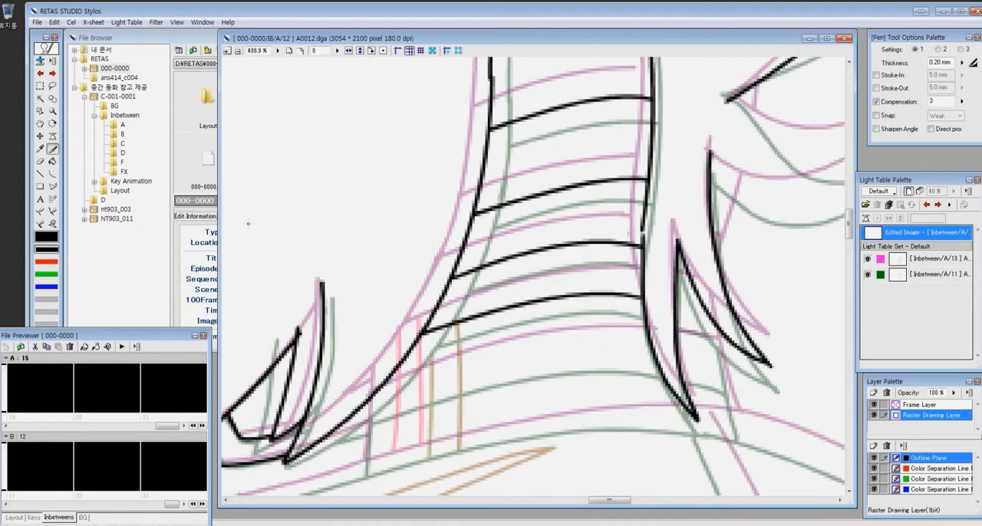
left_click(41, 212)
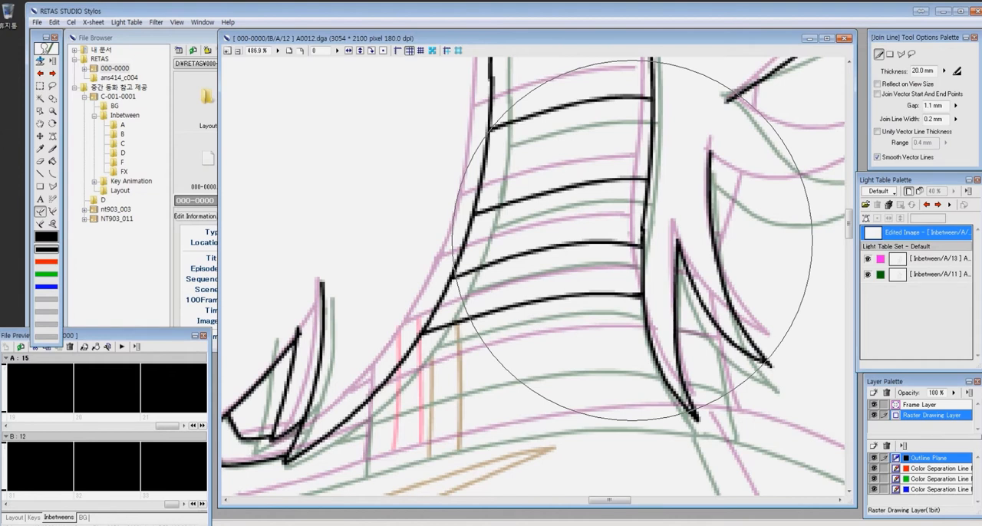
- Ink the remaining neck crossbars, the line at the neck's base and the short details inside the nape locks
key("p")
left_click_drag(633, 238, 709, 78)
mouse_move(277, 354)
left_mouse_down()
mouse_move(510, 289)
mouse_move(771, 258)
left_mouse_up()
left_click_drag(436, 248, 729, 187)
mouse_move(790, 212)
left_mouse_down()
mouse_move(573, 300)
mouse_move(532, 294)
left_mouse_up()
left_click_drag(494, 220, 517, 223)
left_click_drag(496, 273, 535, 281)
left_click_drag(536, 247, 559, 342)
- Ink the upper and lower edges of the lowest hair spike behind the head
left_click_drag(577, 73, 459, 269)
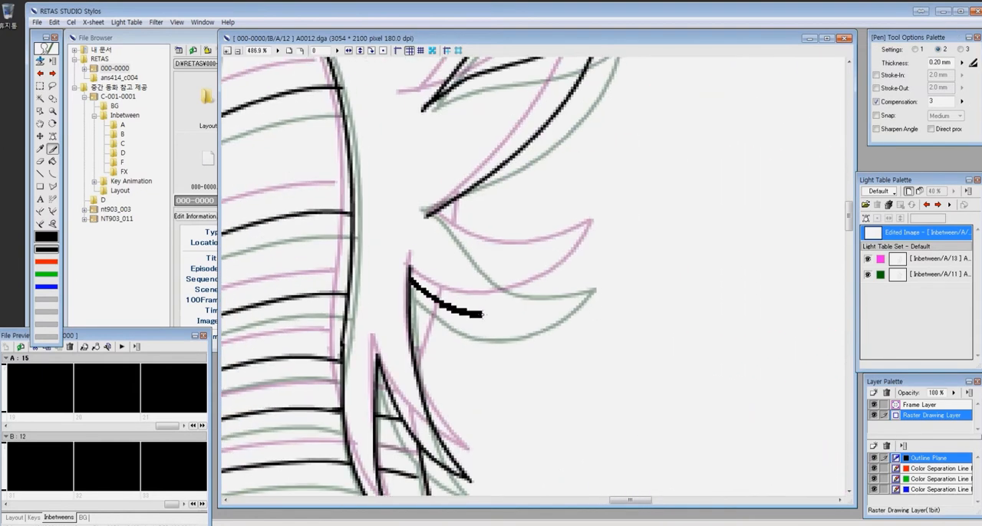
left_click_drag(503, 314, 597, 257)
mouse_move(430, 211)
left_mouse_down()
mouse_move(520, 271)
mouse_move(597, 257)
left_mouse_up()
- Draw curves for the shoulder line running from the neck and the seam down the upper back
left_click_drag(825, 460, 796, 127)
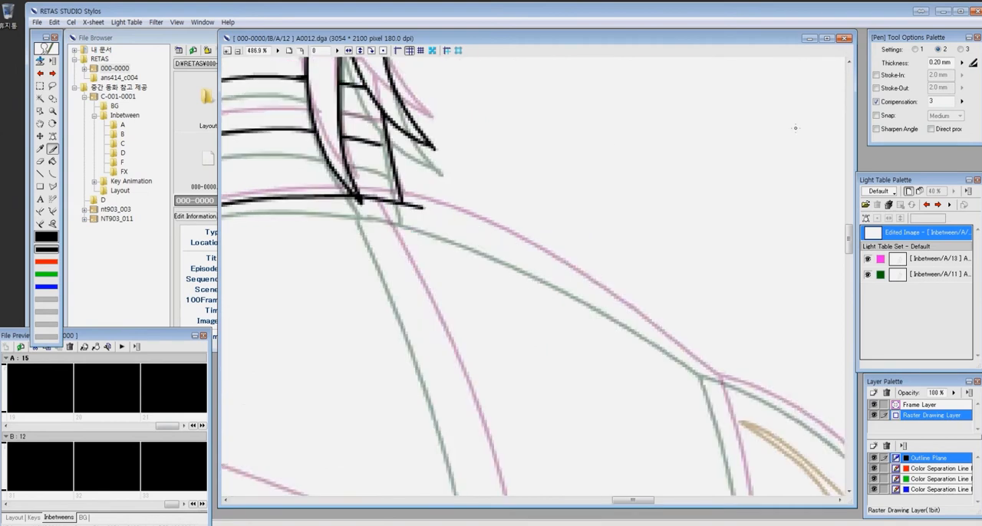
key("ctrl+minus")
key("u")
left_click_drag(445, 216, 687, 366)
left_click(581, 265)
left_click_drag(424, 397, 501, 274)
left_click_drag(467, 91, 581, 412)
left_click(555, 241)
- Draw curves for the right armhole seam and the outer and lower edges and band lines of the right shoulder cap
key("ctrl+minus")
left_click_drag(712, 314, 564, 212)
left_click_drag(556, 148, 576, 424)
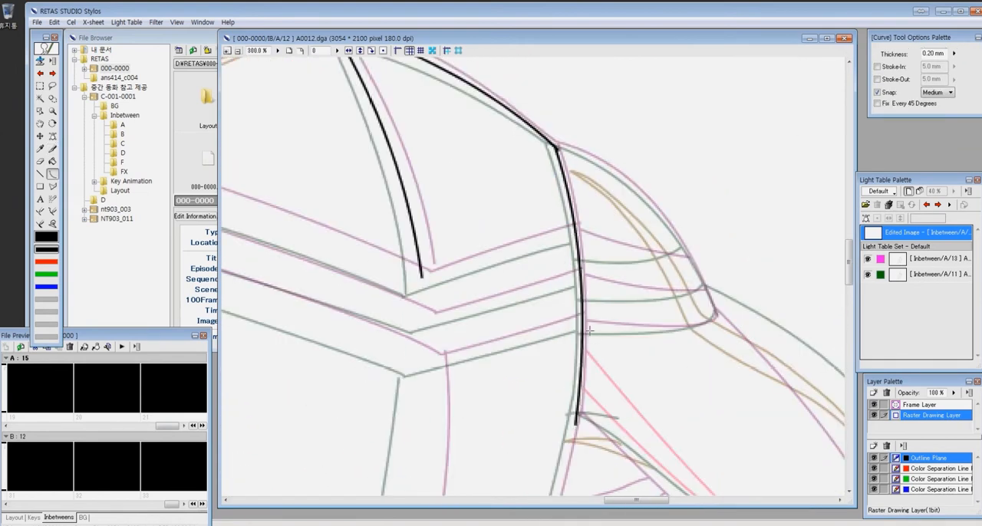
left_click_drag(585, 330, 716, 313)
left_click(719, 330)
left_click_drag(556, 145, 717, 312)
left_click(659, 171)
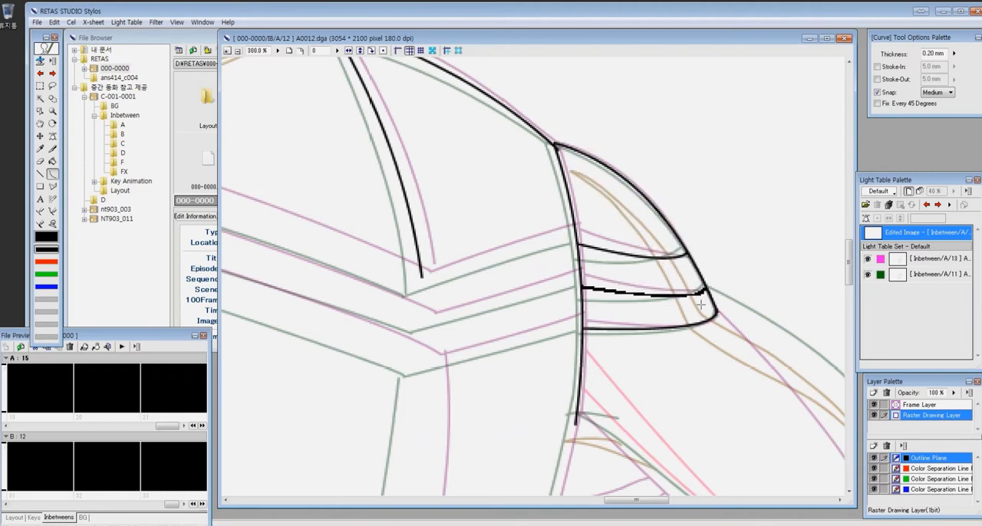
- Draw the three parallel band lines running from the right armhole seam down to the middle of the back
left_click_drag(578, 235, 414, 287)
left_click_drag(580, 278, 419, 327)
left_click_drag(583, 324, 422, 368)
- Draw curves for the left armhole seam and the left shoulder's outer outline, and touch up where they meet the shoulder line
mouse_move(223, 324)
left_mouse_down()
mouse_move(465, 309)
mouse_move(583, 338)
left_mouse_up()
mouse_move(421, 105)
left_mouse_down()
mouse_move(437, 385)
mouse_move(457, 360)
left_mouse_up()
left_click(505, 208)
left_click(378, 123)
key("p")
mouse_move(461, 123)
left_mouse_down()
mouse_move(329, 174)
mouse_move(476, 120)
left_mouse_up()
key("u")
left_click_drag(329, 174, 326, 371)
left_click(282, 248)
- Ink the three band lines wrapping across the left shoulder cap midway between the references
key("p")
left_click_drag(307, 268, 523, 201)
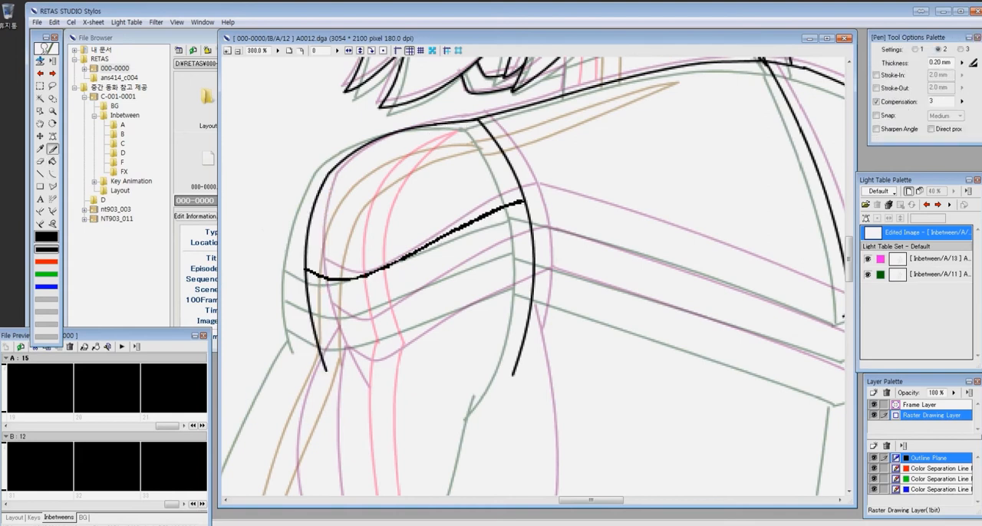
mouse_move(317, 343)
left_mouse_down()
mouse_move(355, 359)
mouse_move(531, 278)
left_mouse_up()
- Draw curves continuing the three band lines from the left armhole seam across the back to the central points
mouse_move(310, 309)
left_mouse_down()
mouse_move(531, 240)
mouse_move(388, 243)
mouse_move(707, 386)
left_mouse_up()
key("u")
left_click(591, 331)
left_click_drag(374, 191, 700, 304)
left_click(599, 266)
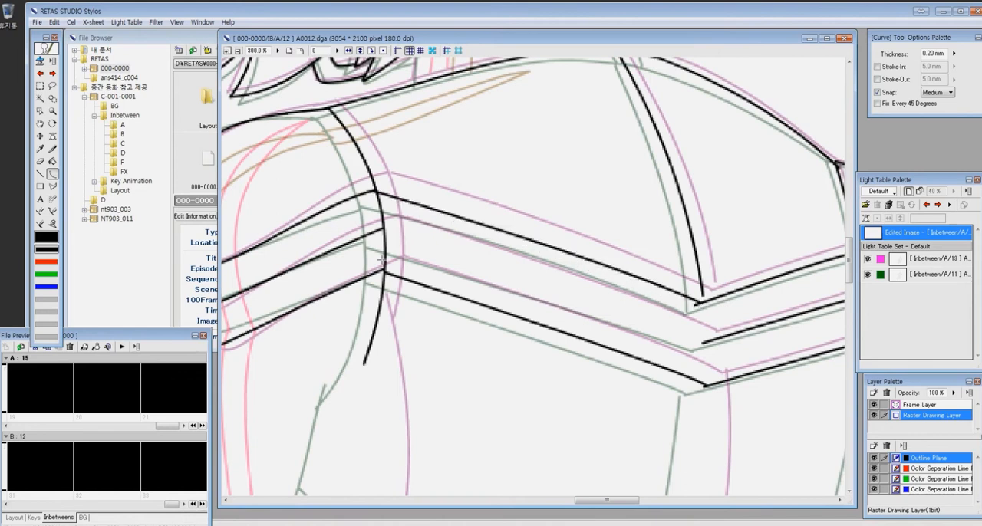
left_click_drag(383, 228, 706, 344)
left_click(607, 305)
- Ink the left upper arm's outer and inner edges from the shoulder bands down to the elbow
key("e")
left_click_drag(616, 426, 561, 243)
key("ctrl+minus")
key("ctrl+minus")
key("ctrl+minus")
key("z")
left_click_drag(395, 256, 561, 316)
key("p")
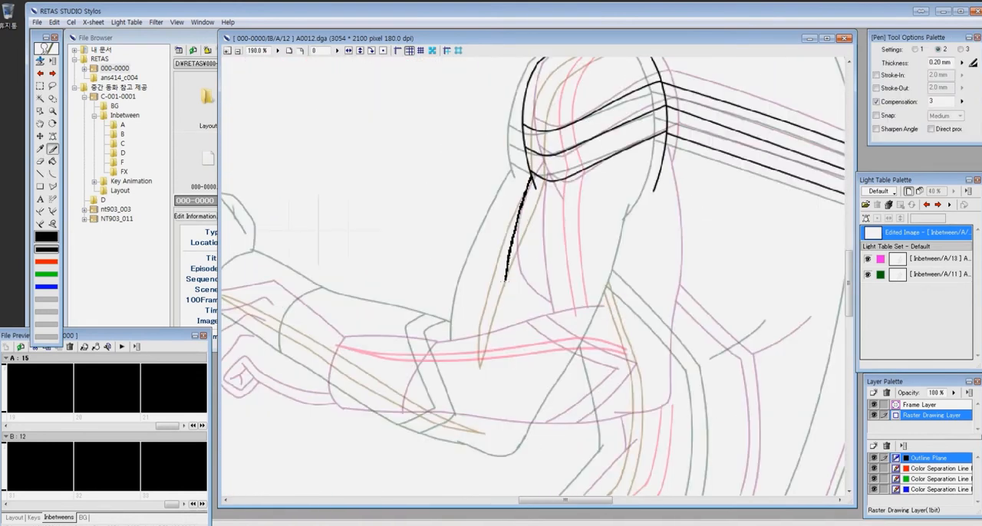
left_click_drag(600, 436, 567, 445)
mouse_move(546, 382)
left_mouse_down()
mouse_move(647, 294)
mouse_move(667, 313)
left_mouse_up()
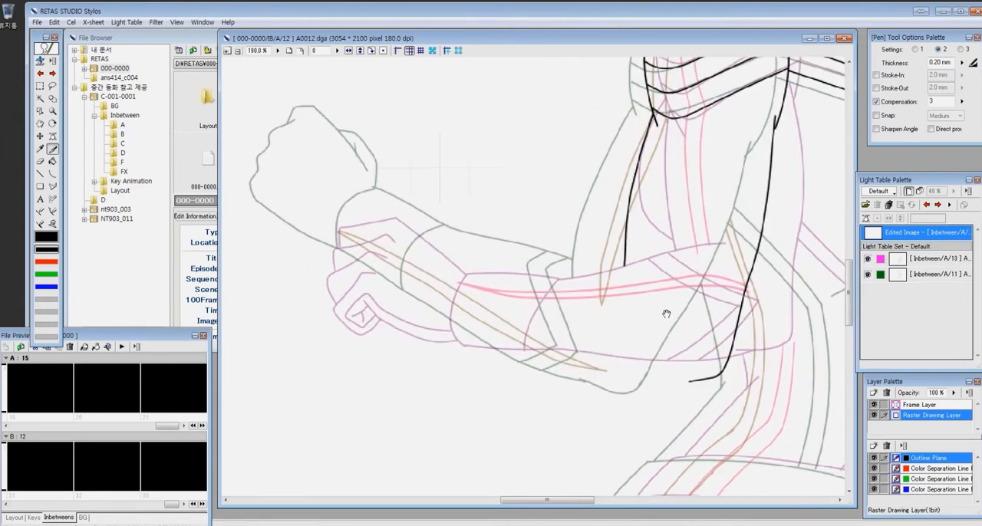
- Trace cel 11's left fist, wrist cuff, forearm and elbow band roughly in red on the red color separation line plane
left_click_drag(691, 345, 679, 305)
left_click(916, 470)
left_click_drag(368, 174, 398, 230)
left_click_drag(274, 192, 293, 236)
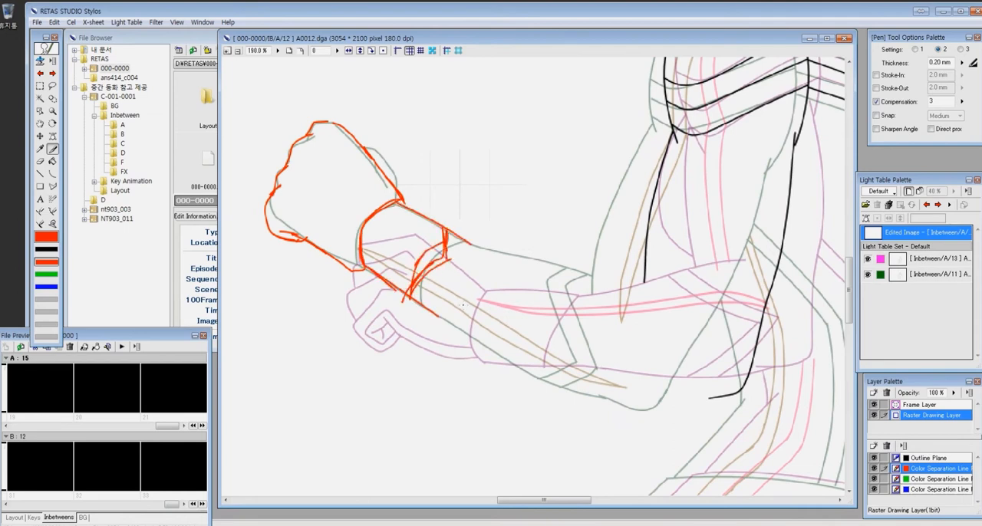
left_click_drag(553, 273, 583, 347)
mouse_move(574, 278)
left_mouse_down()
mouse_move(529, 376)
mouse_move(585, 274)
left_mouse_up()
- Lasso the red forearm sketch, rotate it by -13 degrees, place it midway between the two references, and deselect it
key("l")
key("l")
key("ctrl+minus")
mouse_move(469, 170)
left_mouse_down()
mouse_move(509, 351)
mouse_move(495, 171)
left_mouse_up()
left_click_drag(461, 239, 489, 262)
key("ctrl+t")
left_click_drag(610, 184, 594, 164)
mouse_move(575, 195)
left_mouse_down()
mouse_move(587, 193)
mouse_move(599, 158)
left_mouse_up()
left_click_drag(497, 260, 485, 262)
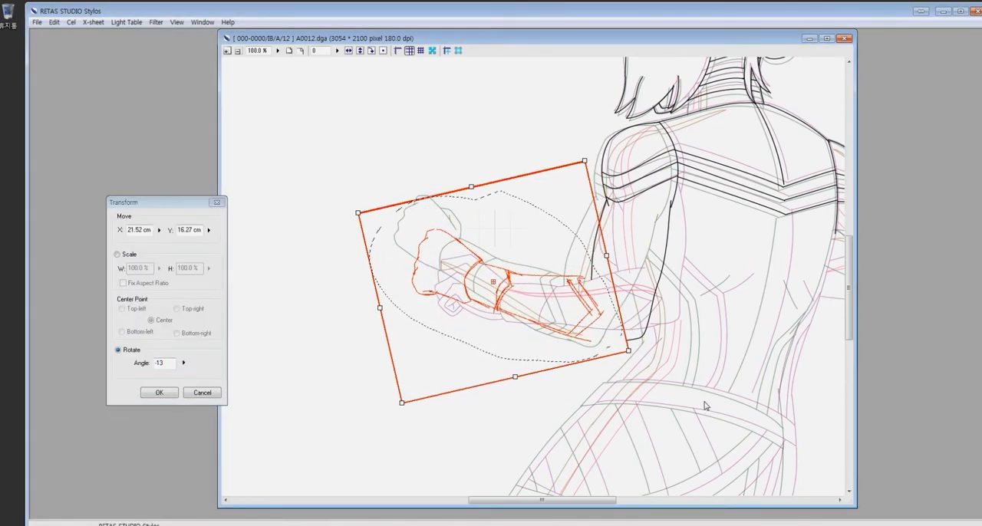
left_click(164, 396)
key("ctrl+d")
- Ink the upper and lower edges of the left forearm in black on the outline plane, following the red sketch
key("z")
left_click_drag(409, 192, 659, 364)
key("p")
left_click_drag(404, 236, 488, 263)
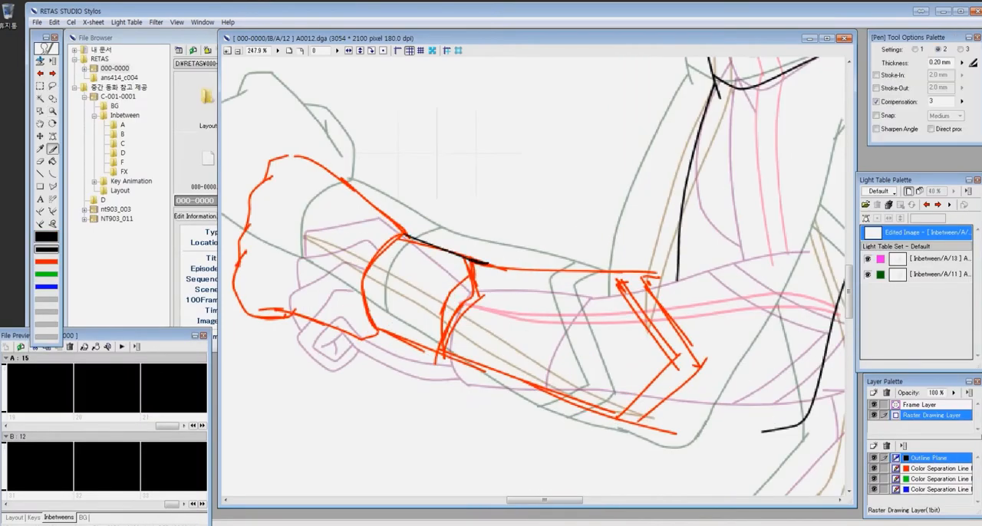
left_click_drag(576, 403, 613, 418)
left_click_drag(381, 329, 769, 432)
- Ink the angular elbow band and the two edges of the wrist cuff over the red sketch
key("space")
left_click_drag(683, 365, 502, 273)
key("p")
left_click_drag(427, 177, 494, 266)
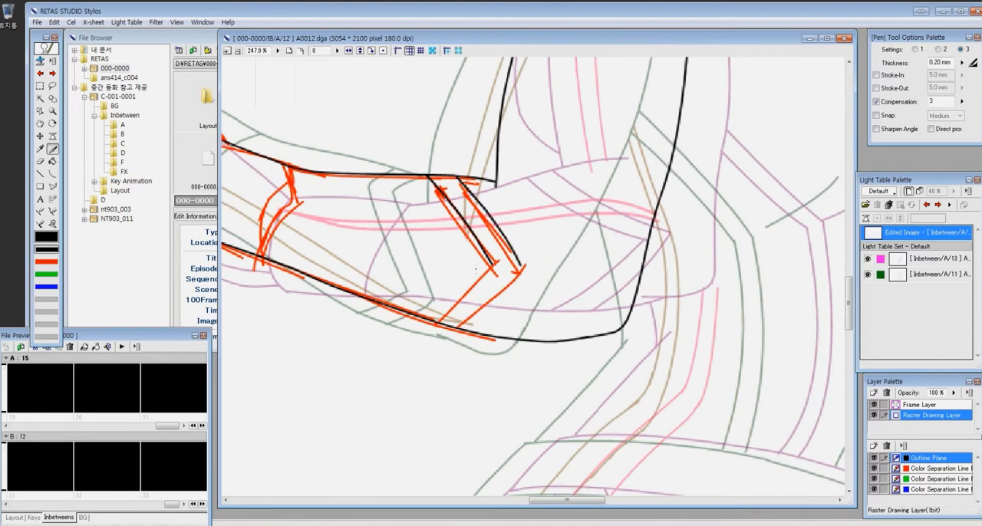
key("space")
left_click_drag(225, 161, 451, 231)
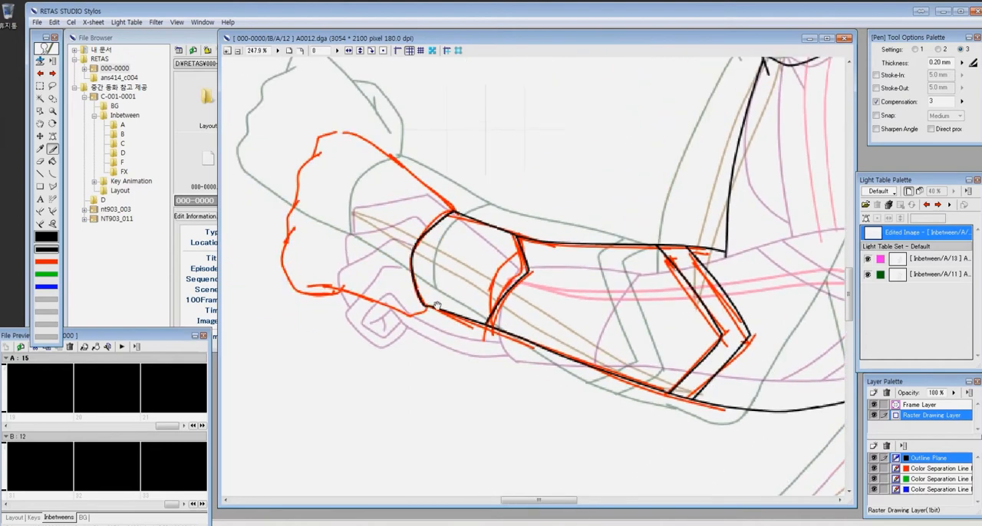
- Ink the left fist's outline from the wrist cuff around the knuckles and back
left_click_drag(436, 306, 501, 312)
left_click_drag(374, 290, 491, 313)
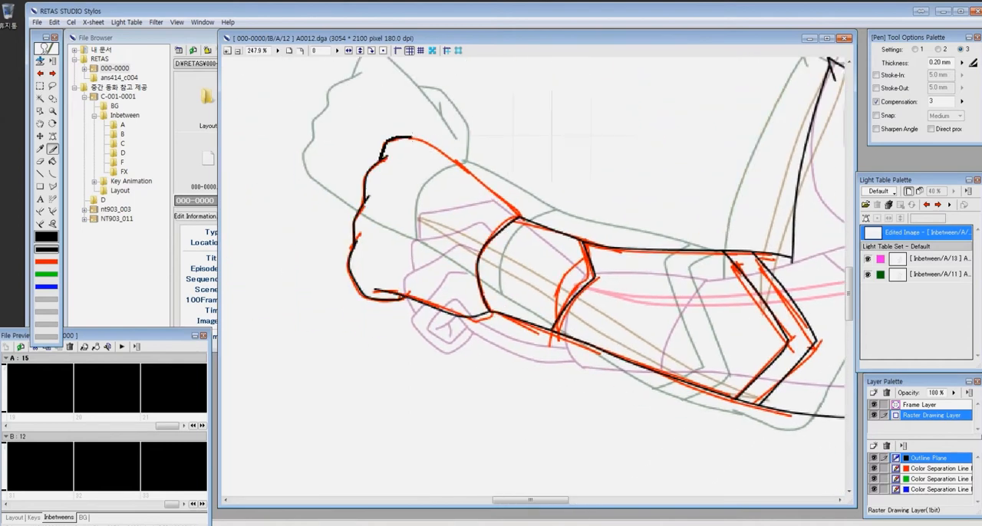
left_click_drag(513, 207, 520, 217)
left_click_drag(737, 299, 485, 322)
- Select the area around the left arm on the red line plane, delete the red guide sketch, and deselect
key("ctrl+0")
key("m")
left_click_drag(409, 209, 596, 331)
key("Delete")
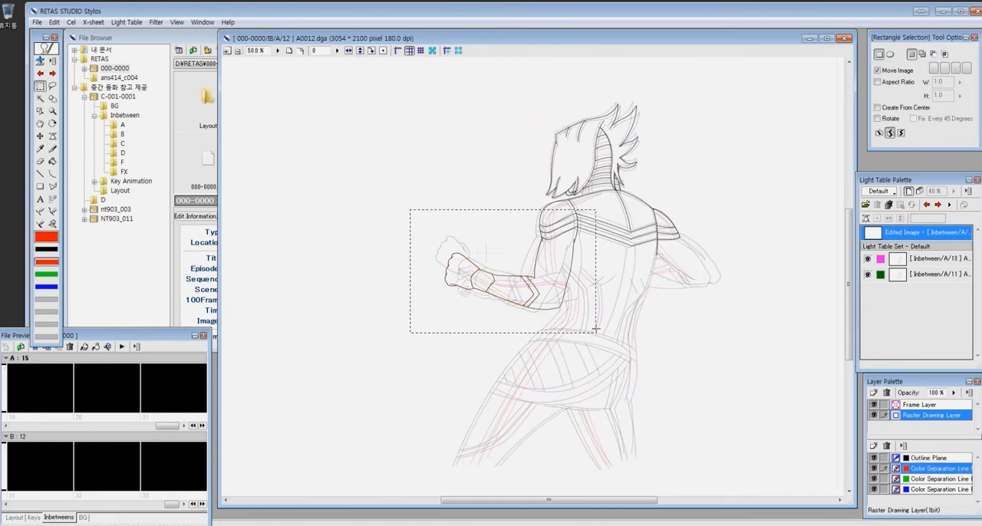
key("ctrl+d")
- Go back to cel A11 and redraw the curved cuff edge on the left forearm with an angled corner
key("z")
left_click(926, 205)
left_click_drag(376, 218, 568, 322)
key("e")
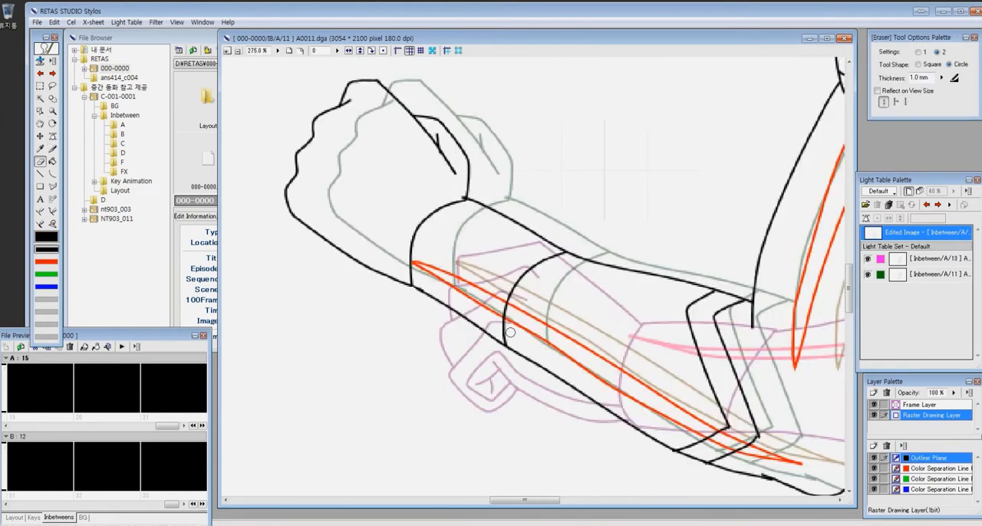
key("p")
left_click_drag(547, 244, 536, 313)
- On cel A10, erase the forearm's curved cuff edge and redraw it with an angled corner
left_click(926, 205)
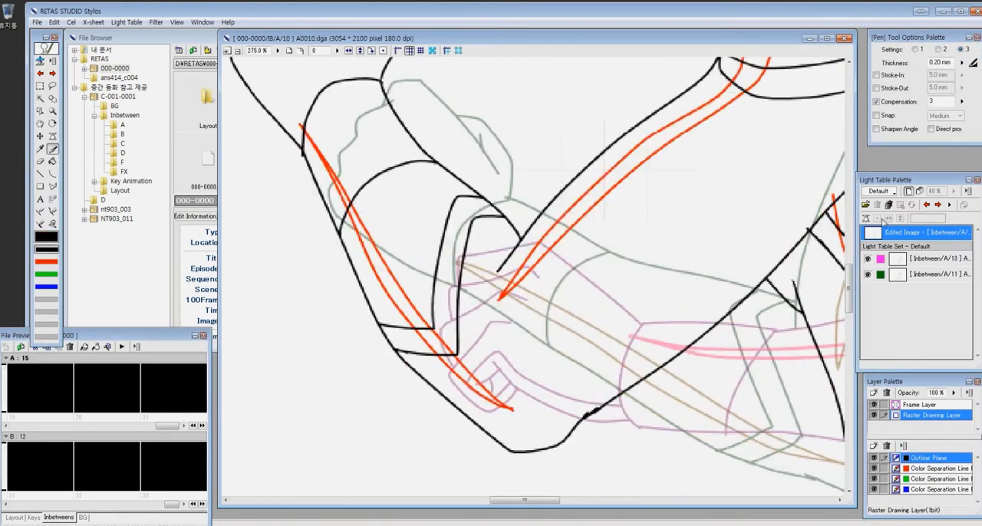
scroll(683, 245, "down", 10)
key("z")
scroll(684, 245, "down", 1)
scroll(684, 246, "up", 1)
left_click_drag(462, 224, 560, 292)
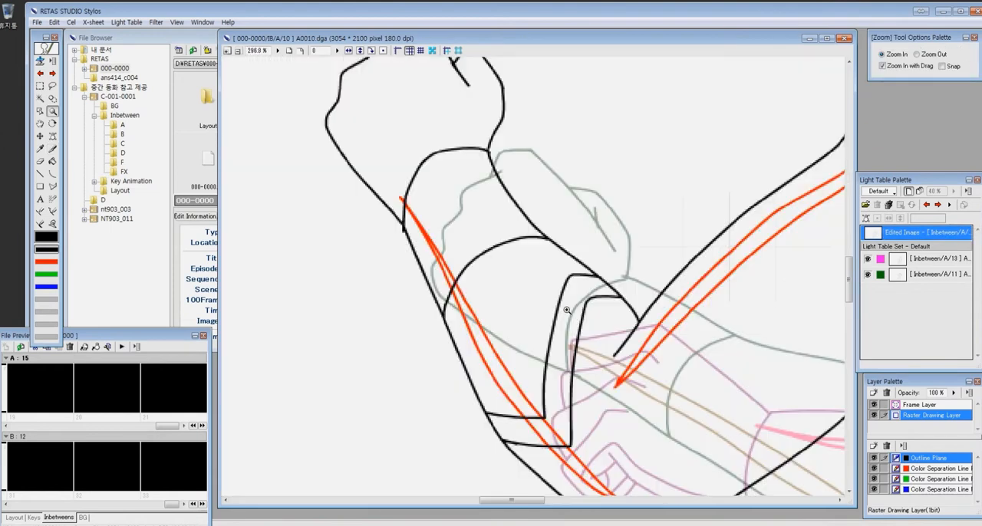
key("e")
left_click_drag(470, 307, 543, 238)
key("p")
left_click_drag(470, 307, 537, 228)
- On cel A10, clean up the forearm outline where the angled cuff edge meets it and close the gap
key("z")
left_click_drag(491, 187, 674, 319)
scroll(500, 229, "down", 5)
left_click_drag(387, 194, 552, 326)
key("z")
left_click_drag(446, 153, 769, 392)
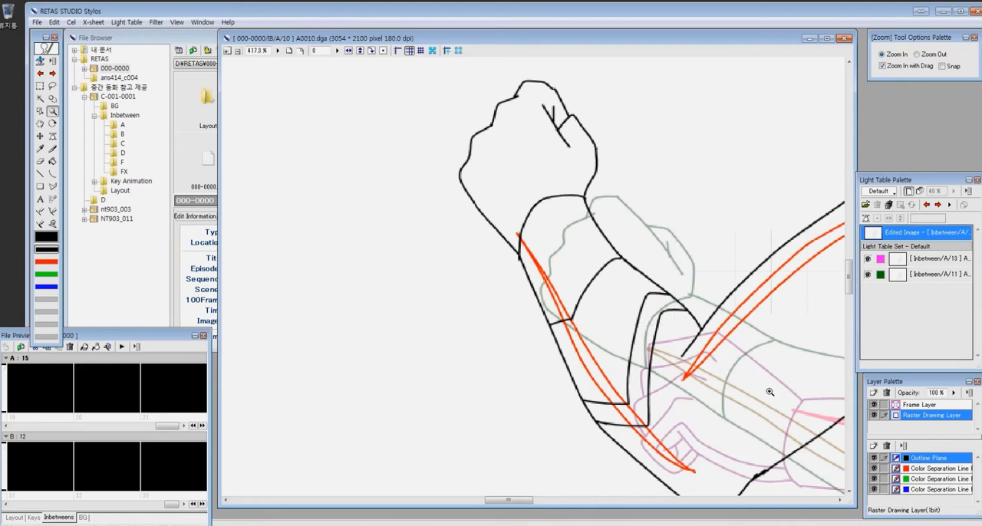
key("e")
left_click_drag(458, 356, 471, 351)
key("p")
key("z")
left_click_drag(345, 296, 568, 473)
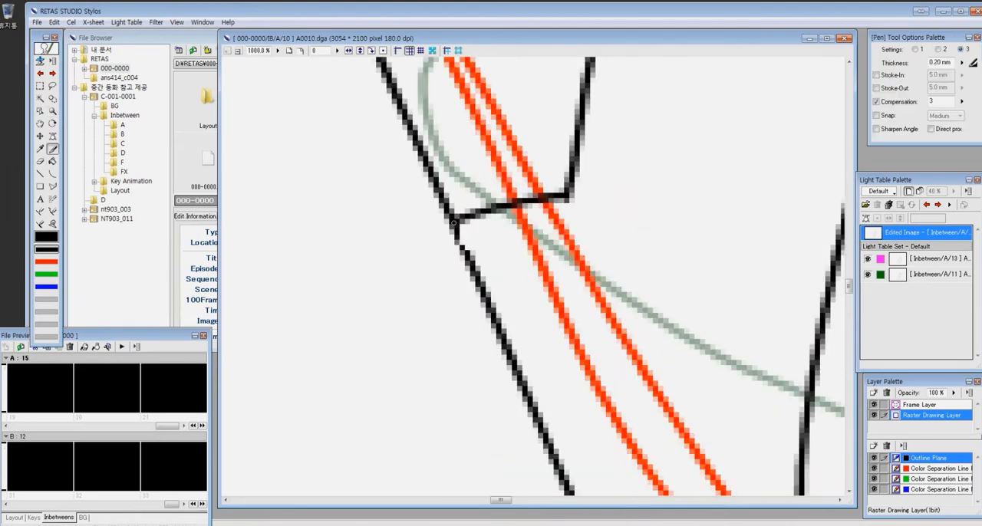
left_click_drag(454, 226, 479, 275)
- Go back to the preceding cels around A8 and touch up the cuff lines on the forearm
scroll(503, 254, "down", 5)
left_click(927, 204)
left_click(926, 205)
scroll(739, 147, "down", 2)
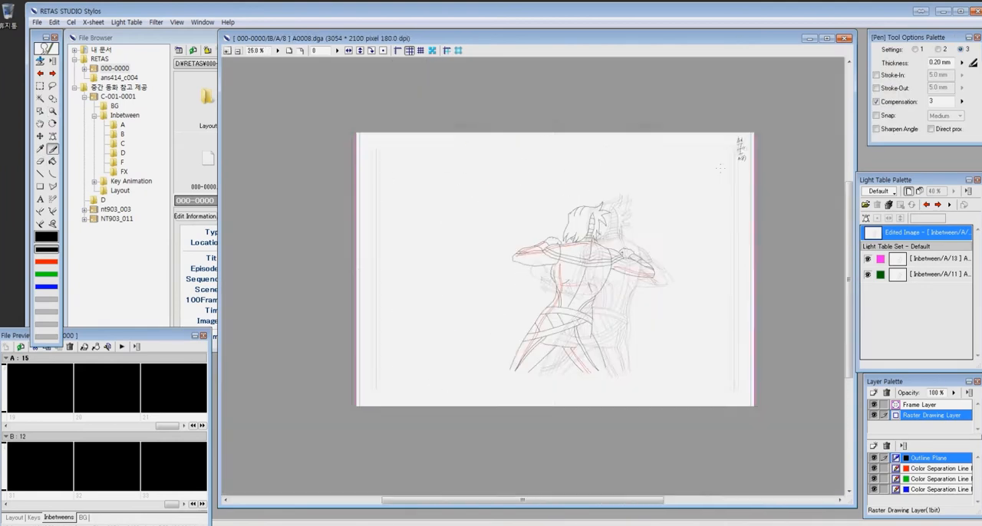
key("z")
left_click_drag(479, 218, 637, 330)
scroll(661, 223, "down", 2)
scroll(661, 222, "down", 1)
left_click_drag(466, 128, 779, 297)
left_click(937, 205)
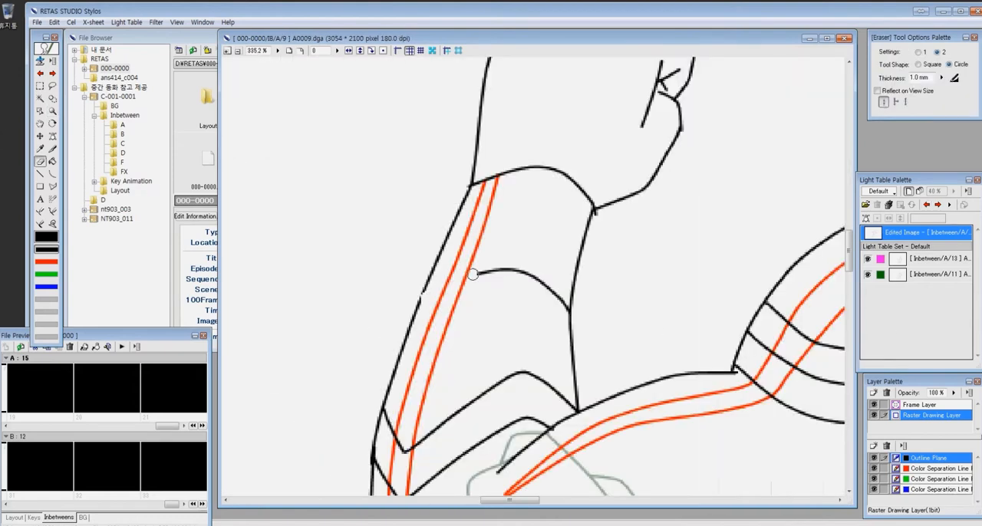
left_click_drag(473, 274, 496, 270)
key("p")
mouse_move(425, 288)
left_mouse_down()
mouse_move(443, 300)
mouse_move(414, 320)
left_mouse_up()
- Step back and forth through the earlier cels and compare the shape of the forearm cuffs
scroll(414, 320, "down", 5)
key("z")
left_click_drag(441, 191, 723, 410)
left_click(939, 205)
left_click(938, 205)
left_click(939, 207)
left_click(928, 207)
left_click(928, 207)
left_click(929, 206)
left_click(929, 206)
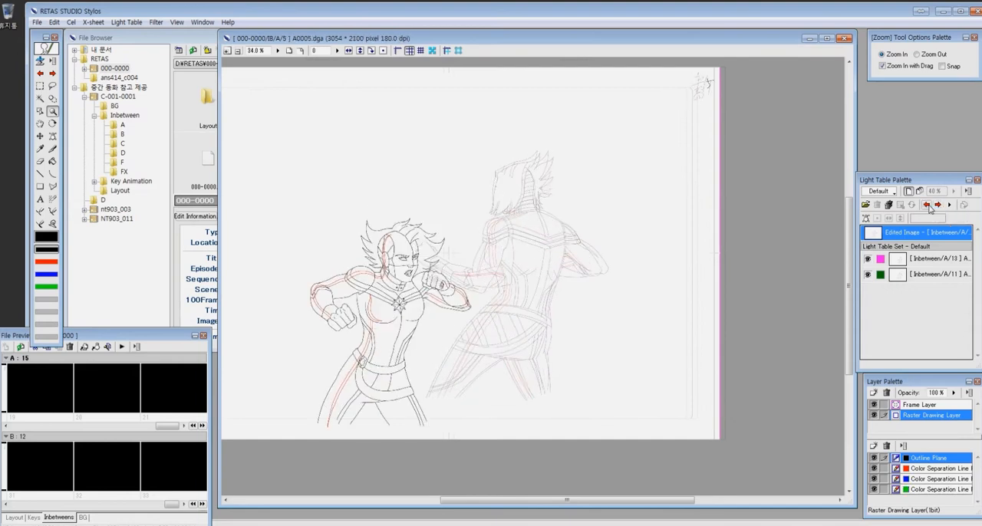
- Go to cel A4 and erase the curved cuff edge on the forearm beside the fist
left_click(929, 206)
left_click(928, 205)
left_click(928, 206)
left_click(938, 206)
left_click(938, 205)
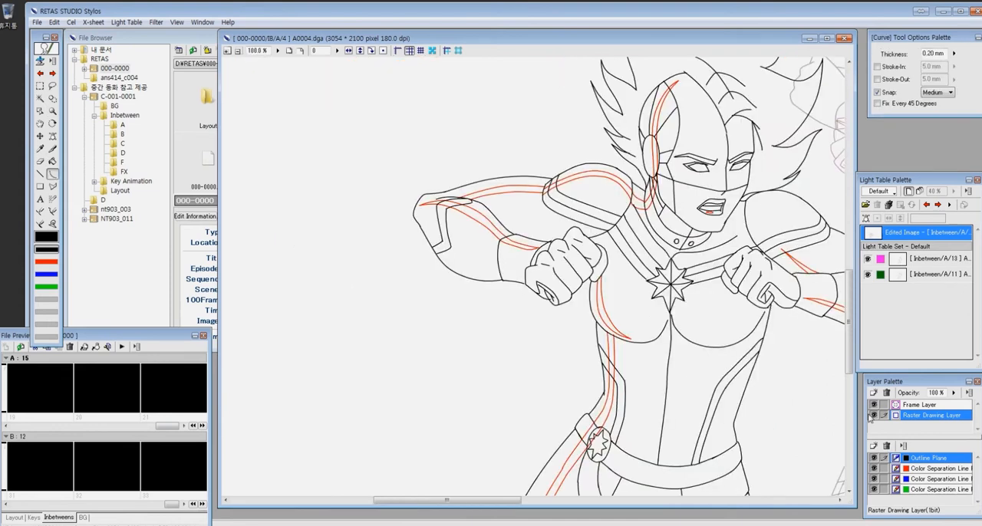
- On cel A7, redraw the cuff edges on the forearms with an angled corner
left_click(937, 205)
left_click(937, 205)
left_click(937, 205)
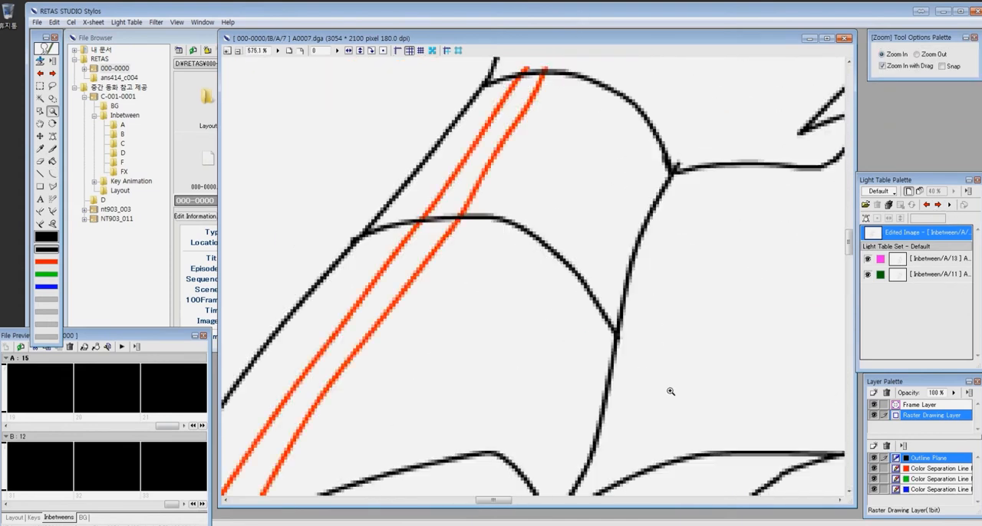
mouse_move(460, 216)
left_mouse_down()
mouse_move(370, 230)
mouse_move(537, 232)
left_mouse_up()
left_click_drag(377, 224, 355, 241)
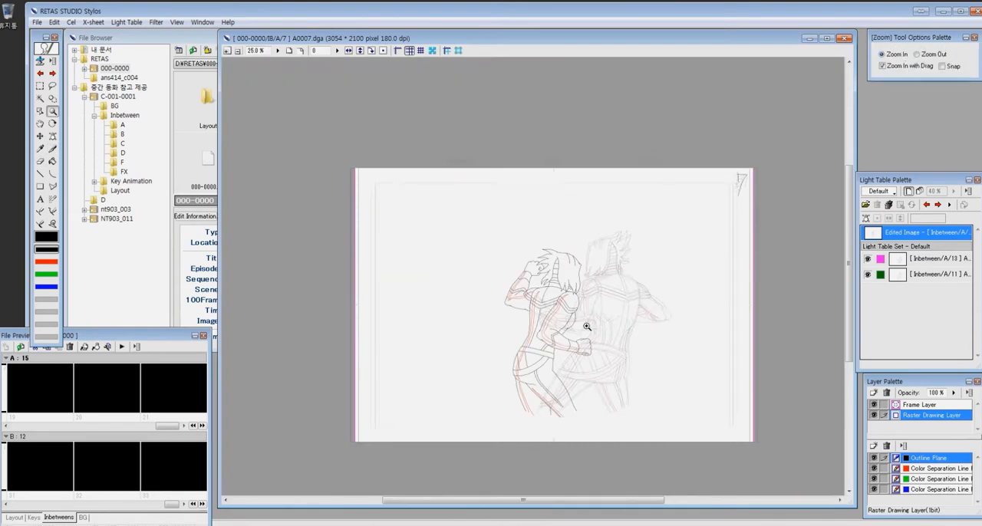
left_click_drag(559, 333, 597, 361)
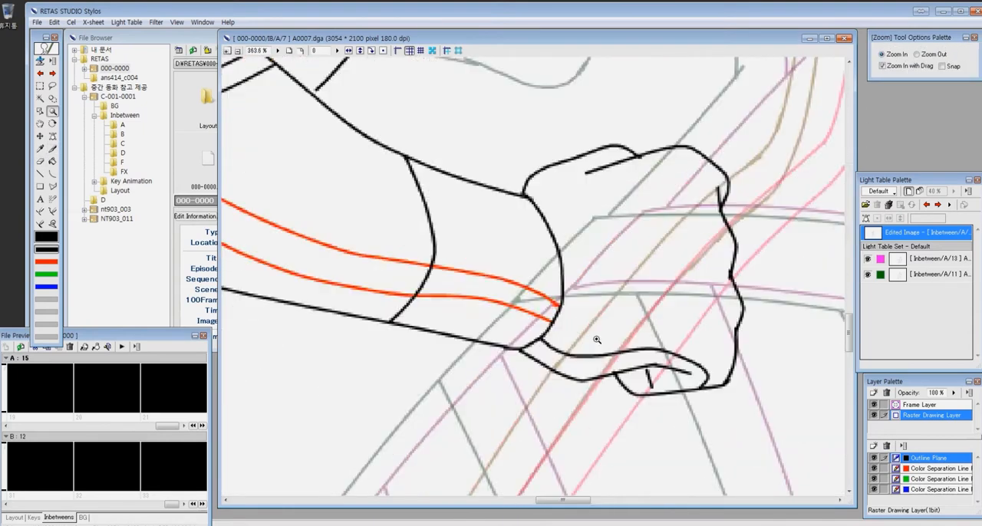
key("ctrl+minus")
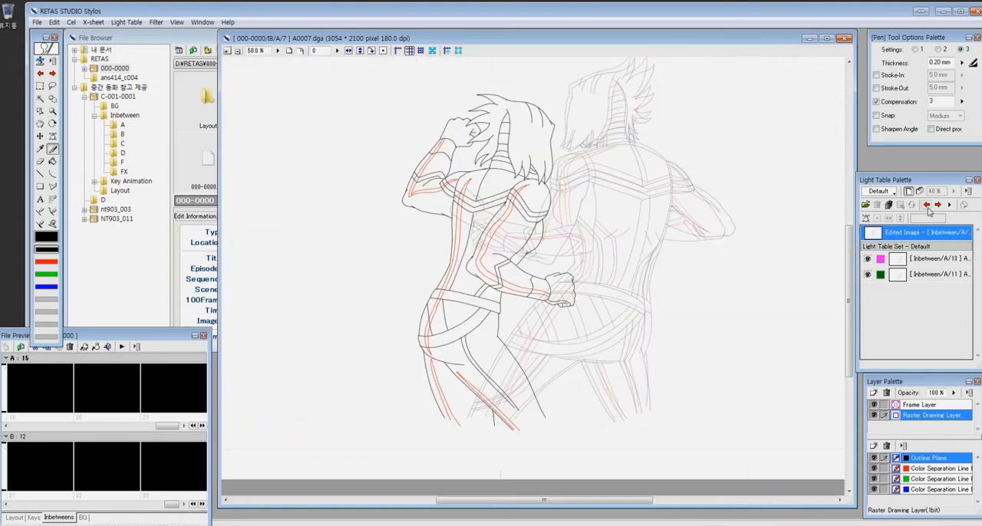
- Step through the neighbouring cels to check the cuff lines, and return to cel A12
left_click(937, 206)
left_click(927, 206)
left_click(937, 206)
left_click(938, 206)
left_click(927, 206)
key("ctrl+minus")
key("z")
left_click_drag(403, 383, 748, 152)
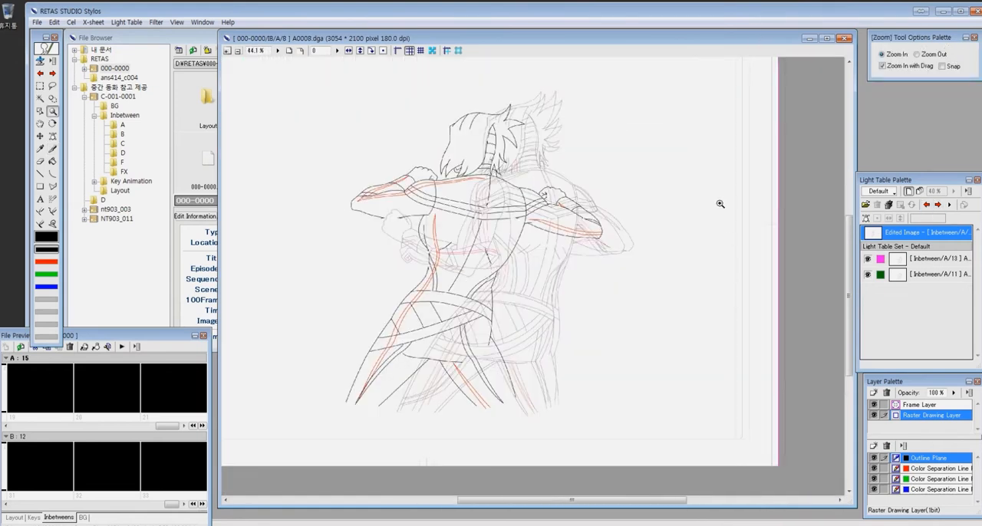
left_click_drag(719, 204, 735, 292)
left_click(938, 205)
left_click(938, 205)
left_click(937, 206)
left_click(938, 205)
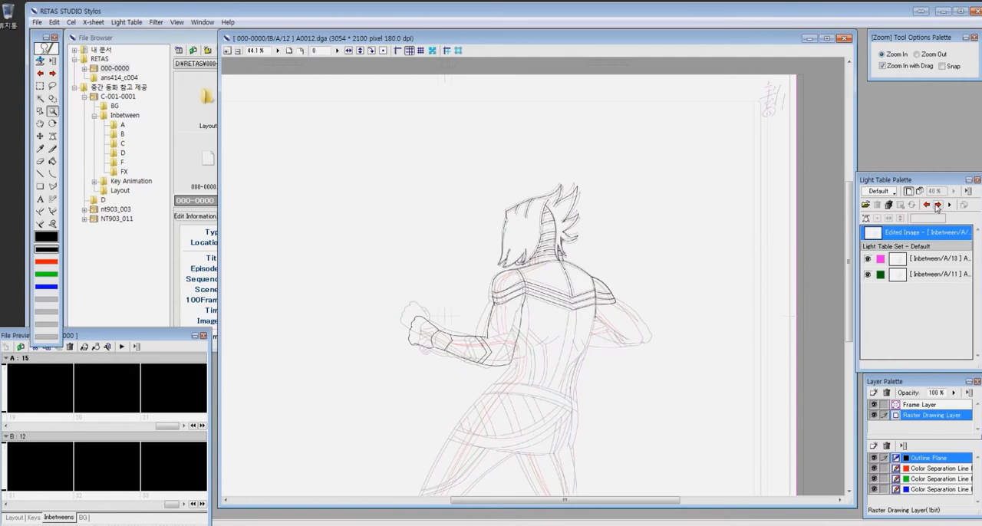
- With the Curve tool, draw the torso's outer back contour from below the shoulder armour down to the hip
left_click_drag(617, 293, 532, 407)
key("c")
left_click_drag(615, 153, 555, 320)
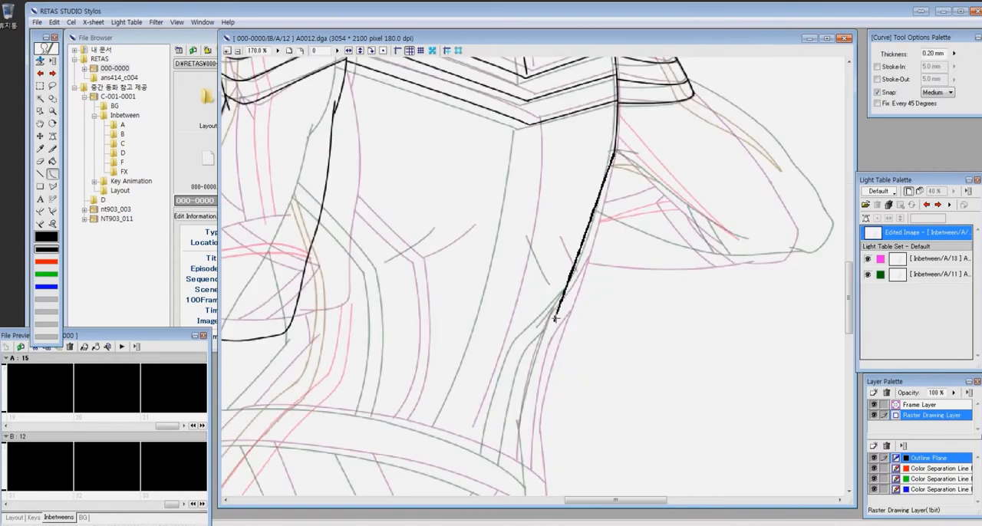
left_click(534, 393)
mouse_move(556, 448)
left_mouse_down()
mouse_move(574, 168)
mouse_move(539, 384)
left_mouse_up()
left_click(576, 294)
- Draw the centre line of the back and the short muscle creases beside it, midway between the reference lines
mouse_move(606, 117)
left_mouse_down()
mouse_move(647, 333)
mouse_move(676, 365)
left_mouse_up()
left_click_drag(617, 96, 545, 399)
left_click(610, 293)
left_click_drag(630, 208, 653, 250)
left_click(640, 232)
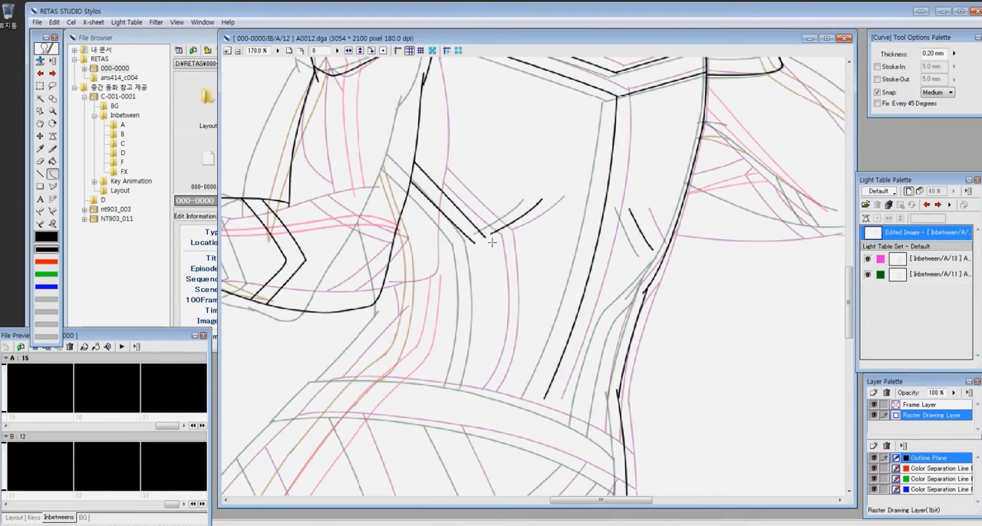
- Draw the angled double stripe lines on the lower back down to the waist, redoing the misplaced curve
left_click_drag(464, 386, 463, 387)
key("ctrl+z")
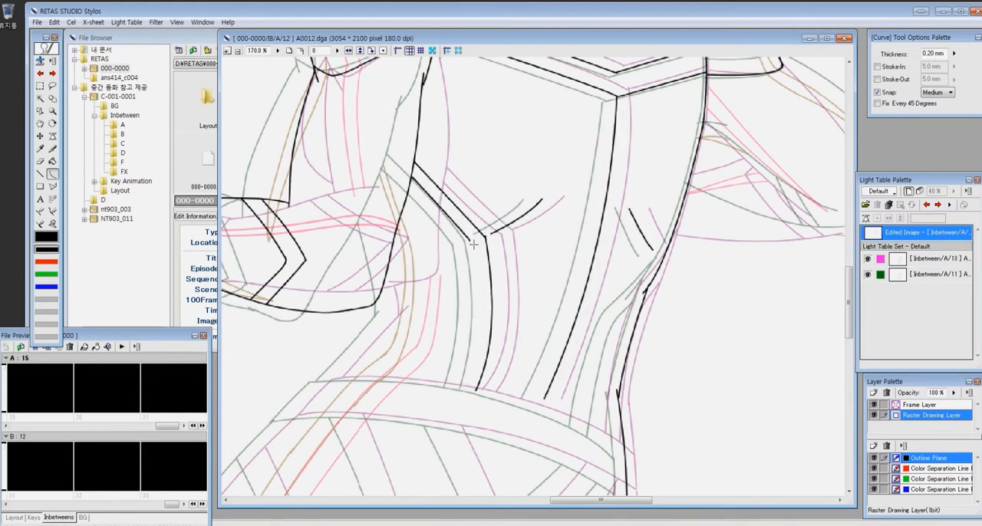
left_click(491, 286, "ctrl")
key("p")
key("e")
left_click(514, 287, "alt")
left_click_drag(453, 429, 598, 192)
left_click(580, 425, "alt")
- Draw the outer and inner contours of the front thigh and the waist line between the references
key("u")
left_click_drag(332, 474, 554, 139)
left_click(437, 233)
left_click_drag(439, 477, 607, 330)
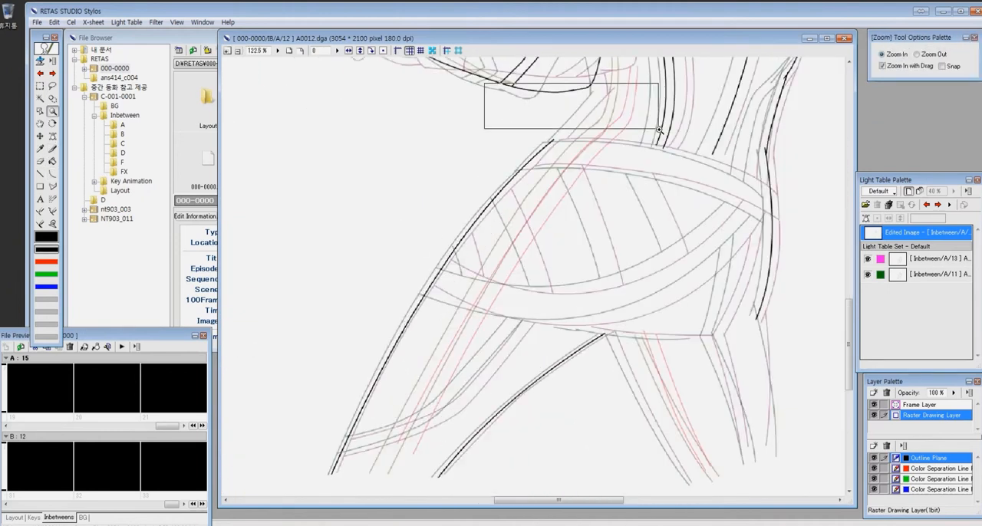
left_click(667, 182, "ctrl")
left_click(463, 199)
- Draw the upper and lower edges of the belt across the waist as curves
mouse_move(287, 252)
left_mouse_down()
mouse_move(544, 268)
mouse_move(713, 346)
left_mouse_up()
left_click(429, 248)
left_click(674, 311)
left_click_drag(566, 228, 712, 300)
left_click(649, 254)
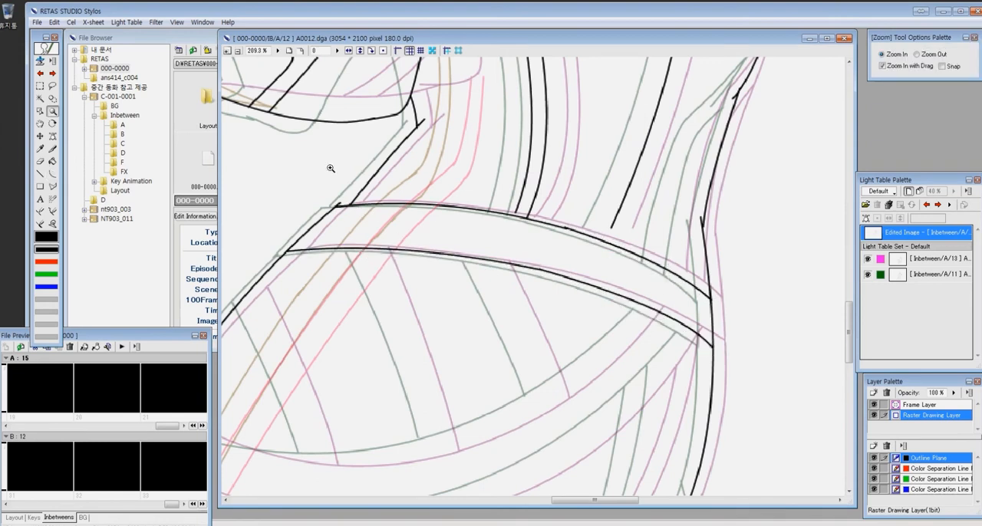
- Erase the overshooting line ends where the waist belt meets the front contour
key("z")
left_click_drag(300, 117, 652, 309)
key("e")
left_click_drag(297, 256, 287, 248)
key("ctrl+alt+0")
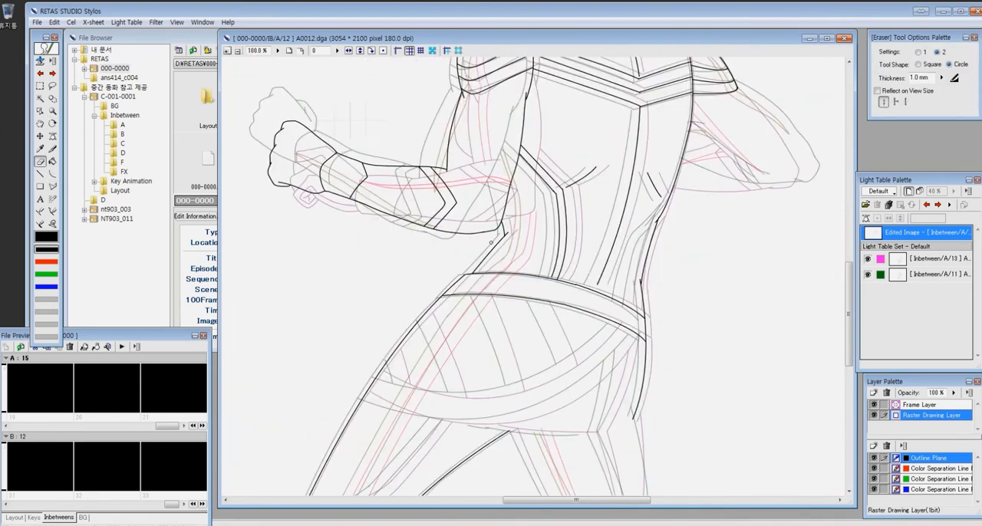
- Draw the two curved edges of the lower hip belt that sweeps around below the waist belt
key("z")
left_click_drag(607, 175, 699, 329)
key("p")
left_click_drag(499, 226, 451, 422)
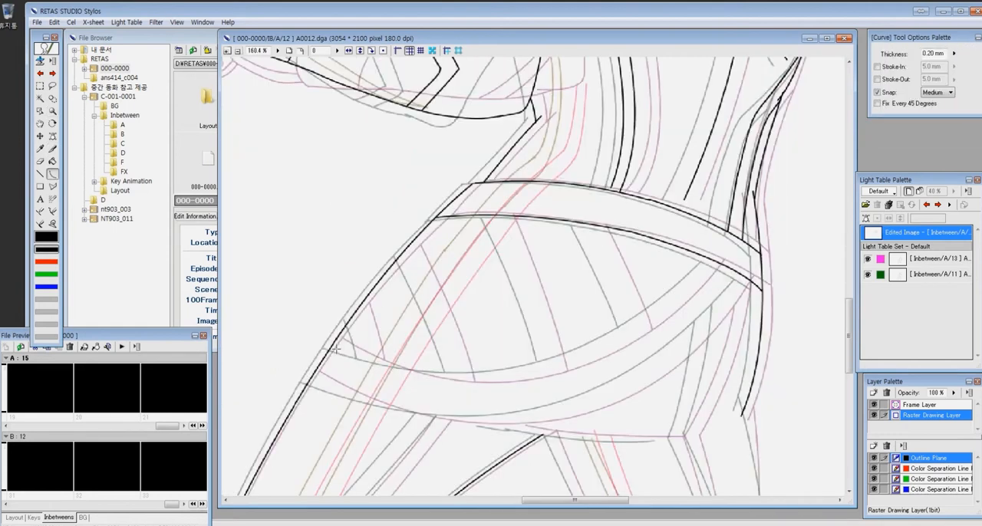
mouse_move(312, 378)
left_mouse_down()
mouse_move(591, 285)
mouse_move(744, 278)
left_mouse_up()
scroll(524, 494, "down", 2)
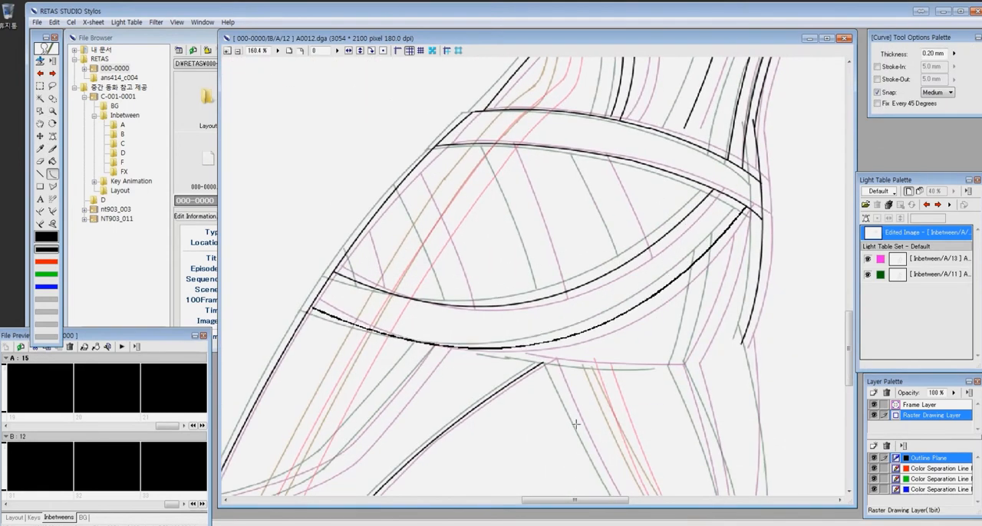
left_click(581, 423)
- Draw the curved stripes between the two belts and the side lines running down the hip
left_click_drag(586, 153, 636, 257)
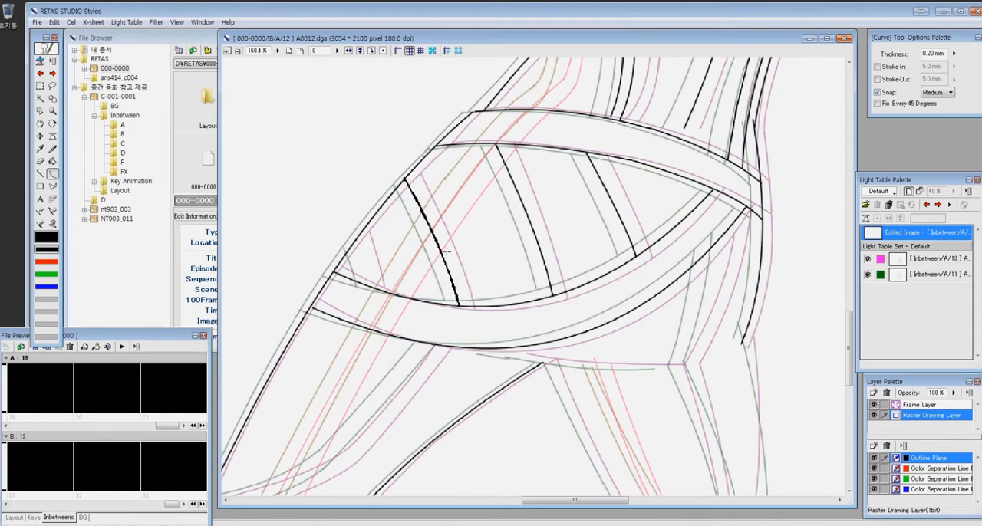
left_click_drag(700, 352, 691, 361)
left_click(718, 299)
- Draw the underside of the hips and the contour and stripe lines of the rear leg
left_click_drag(551, 364, 389, 183)
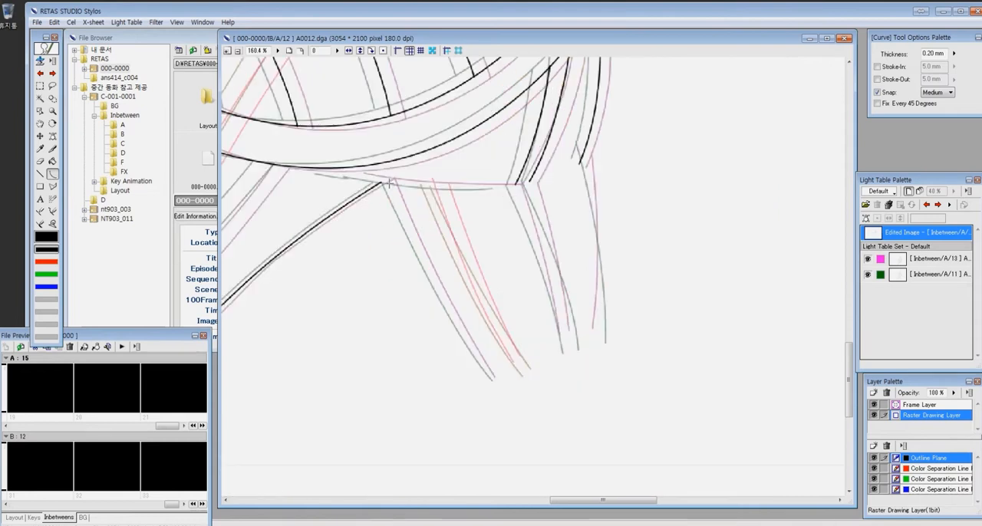
left_click(427, 291)
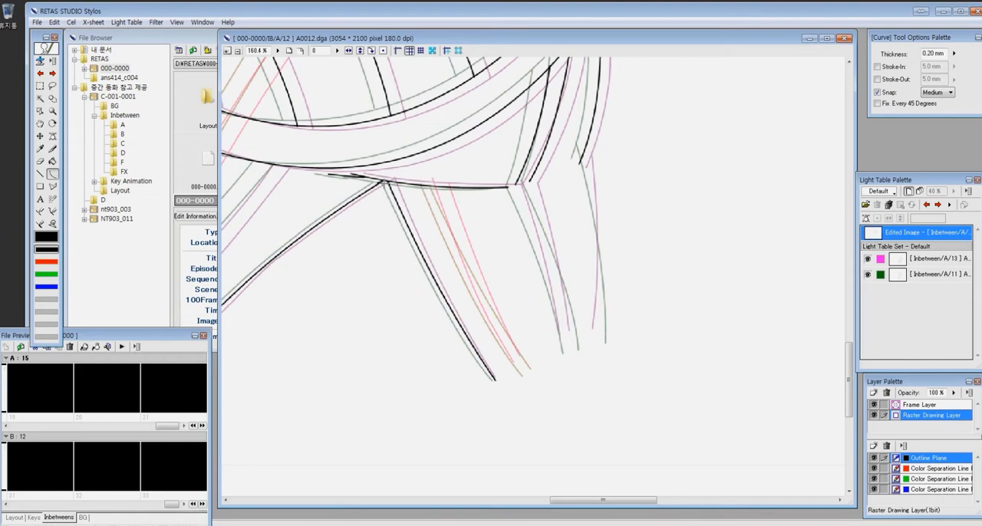
left_click_drag(583, 154, 601, 342)
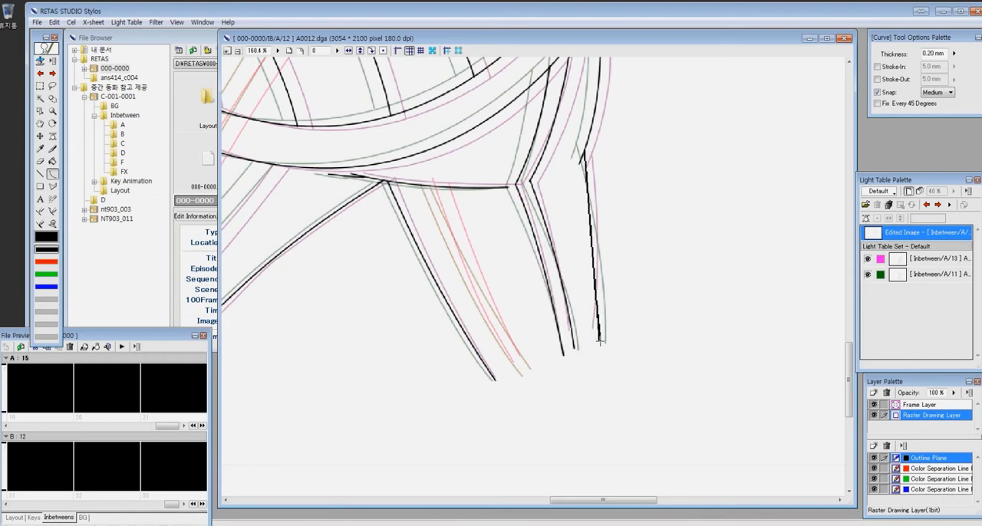
left_click(601, 254)
- Draw the curved double band across the front thigh and erase its overshooting line ends
left_click_drag(296, 296, 668, 337)
key("ctrl+space")
left_click(597, 265)
mouse_move(458, 343)
left_mouse_down()
mouse_move(610, 163)
mouse_move(510, 341)
mouse_move(465, 375)
mouse_move(503, 360)
left_mouse_up()
left_click(619, 172)
left_click(456, 363)
key("ctrl+space")
key("e")
left_click_drag(496, 300, 482, 319)
key("u")
left_click_drag(518, 281, 459, 338)
left_click(493, 310)
- Draw the outline of the bent rear arm around the elbow and touch up the join on its underside
key("ctrl+minus")
key("ctrl+minus")
key("ctrl+minus")
key("ctrl+minus")
key("ctrl+minus")
left_click_drag(623, 186, 440, 88)
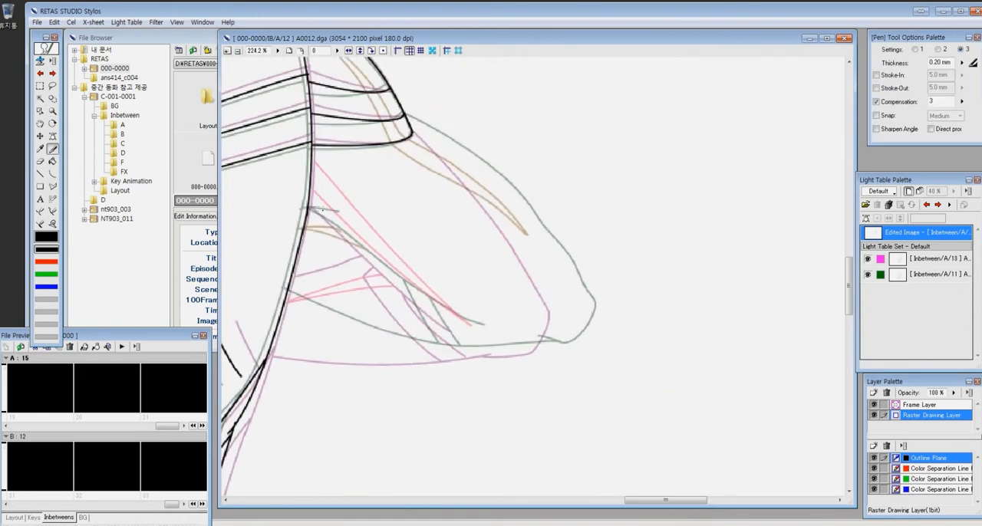
left_click_drag(505, 205, 566, 302)
mouse_move(278, 325)
left_mouse_down()
mouse_move(521, 347)
mouse_move(566, 299)
left_mouse_up()
left_click_drag(524, 335, 547, 366)
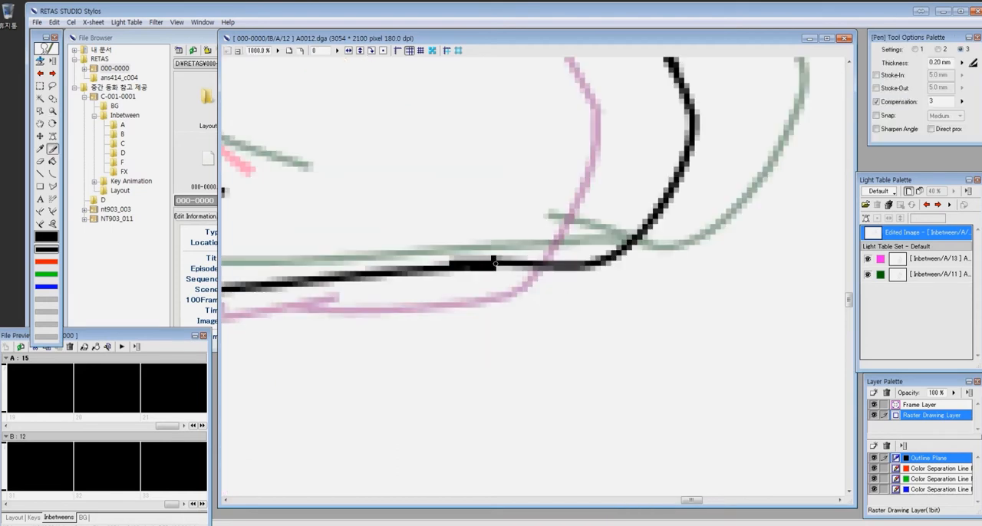
left_click_drag(499, 259, 472, 261)
- Draw the inner fold and cuff lines on the bent rear forearm with the Curve tool
key("ctrl+minus")
left_click_drag(279, 149, 624, 294)
left_click_drag(500, 301, 566, 382)
left_click_drag(432, 255, 528, 381)
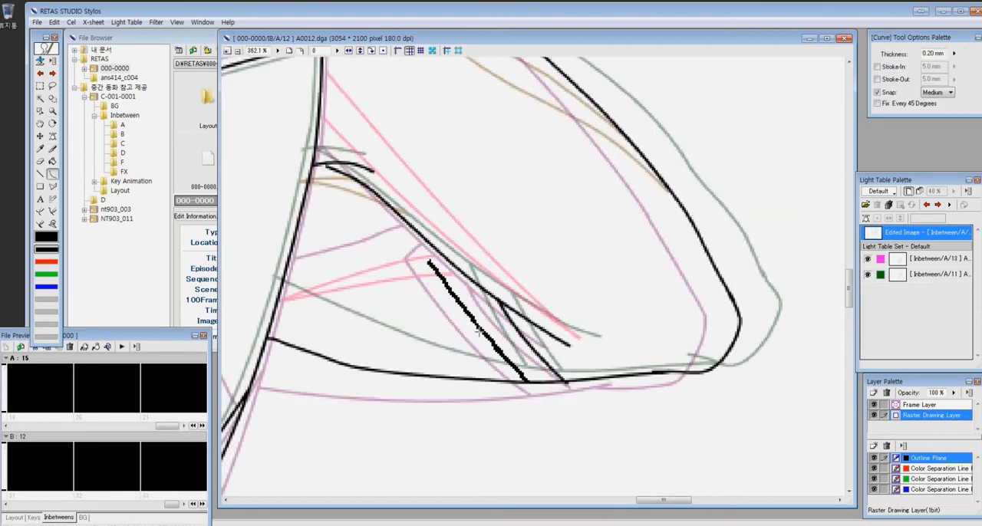
key("ctrl+minus")
key("ctrl+minus")
key("ctrl+minus")
key("ctrl+minus")
key("ctrl+space")
left_click_drag(368, 115, 465, 212)
left_click_drag(460, 269, 648, 399)
- Write the cel number 12 by hand in the upper corner of the sheet with the Pen tool
key("ctrl+alt+0")
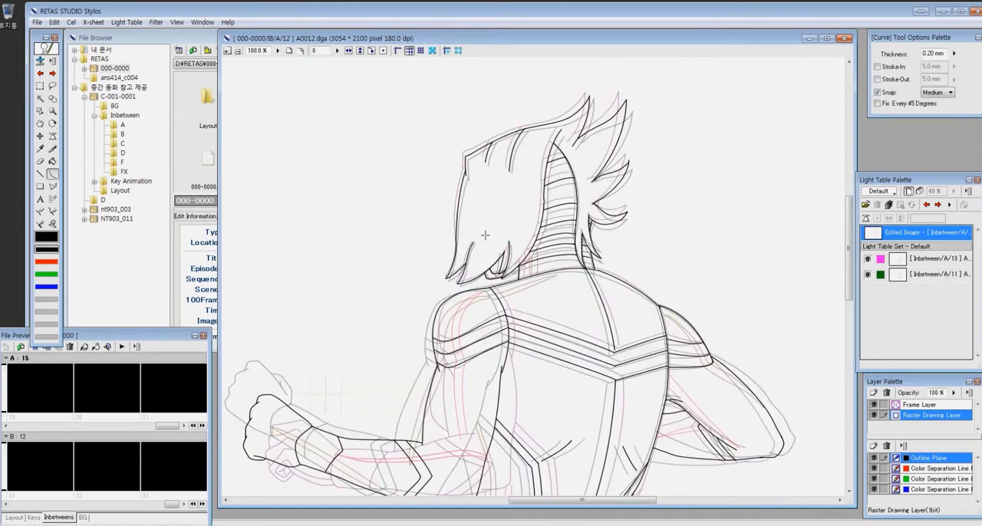
key("ctrl+minus")
key("p")
left_click_drag(795, 78, 795, 101)
left_click_drag(803, 79, 819, 100)
- Switch to the red color separation line plane and draw its lines on the neck and over the shoulder
left_click(921, 469)
key("ctrl+space")
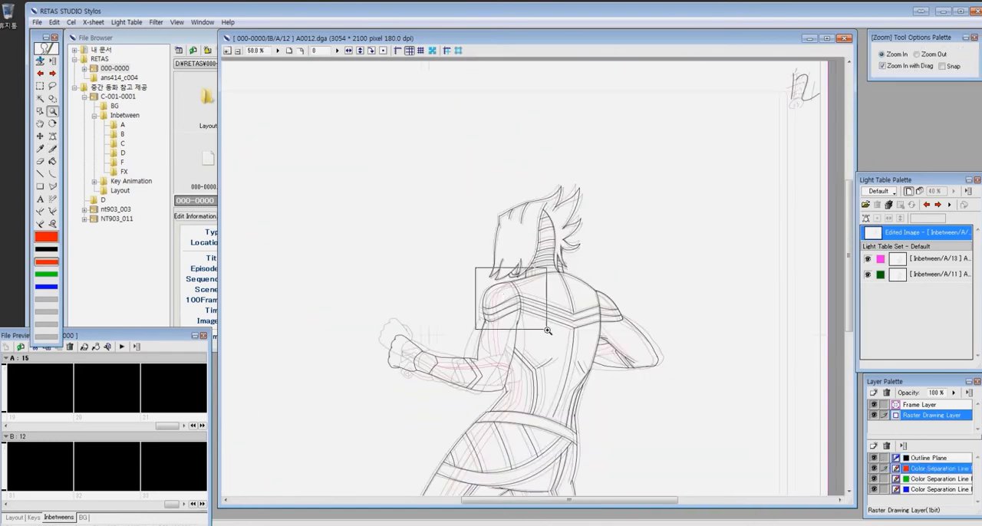
left_click_drag(479, 269, 549, 328)
key("space")
left_click_drag(721, 240, 592, 359)
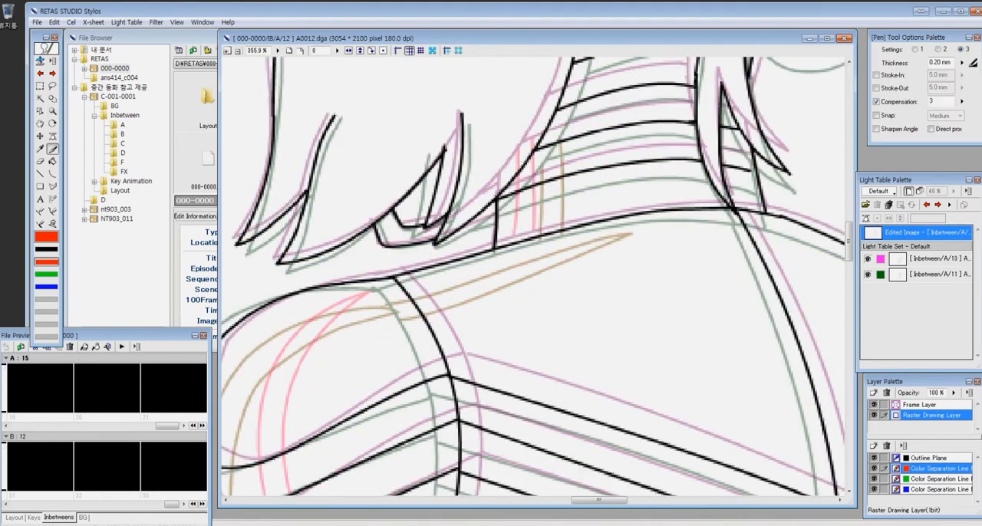
key("ctrl+z")
mouse_move(545, 124)
left_mouse_down()
mouse_move(550, 232)
mouse_move(405, 284)
left_mouse_up()
left_click_drag(603, 232, 413, 297)
- Draw the pair of red color separation lines down the upper arm
key("space")
left_click_drag(363, 358, 553, 224)
mouse_move(570, 163)
left_mouse_down()
mouse_move(433, 428)
mouse_move(451, 255)
mouse_move(459, 421)
left_mouse_up()
key("space")
mouse_move(495, 491)
left_mouse_down()
mouse_move(491, 202)
mouse_move(507, 211)
left_mouse_up()
left_click_drag(444, 139, 399, 339)
left_click_drag(399, 393, 406, 439)
left_click_drag(469, 132, 408, 439)
- Draw the pair of red color separation lines along the front forearm
key("space")
mouse_move(228, 463)
left_mouse_down()
mouse_move(624, 266)
mouse_move(560, 289)
left_mouse_up()
mouse_move(314, 190)
left_mouse_down()
mouse_move(705, 254)
mouse_move(503, 268)
mouse_move(751, 269)
left_mouse_up()
key("ctrl+0")
key("ctrl+space")
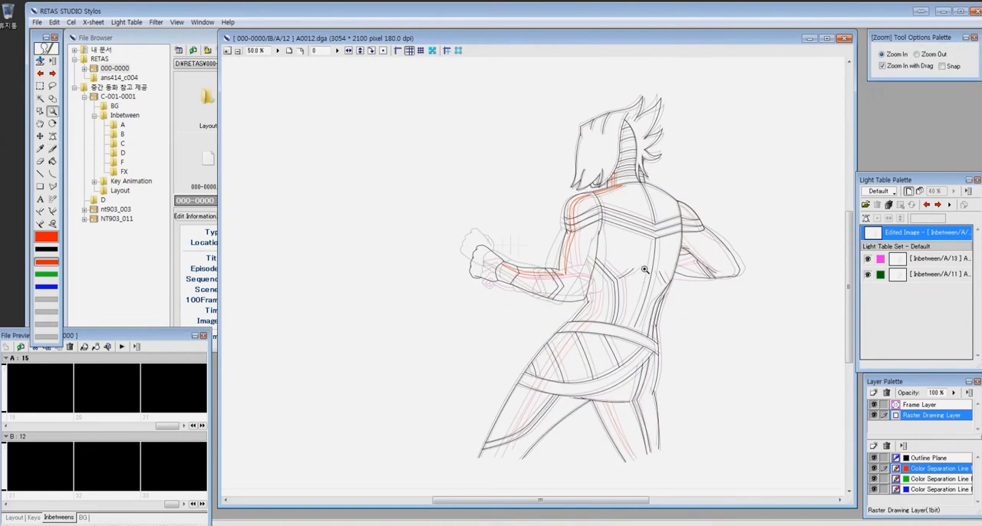
- Draw the pair of red color separation lines down the front side of the torso to the waist belt
left_click_drag(572, 224, 716, 222)
left_click_drag(547, 134, 524, 415)
mouse_move(539, 149)
left_mouse_down()
mouse_move(543, 369)
mouse_move(494, 413)
left_mouse_up()
left_click_drag(557, 447, 653, 158)
key("ctrl+minus")
key("ctrl+minus")
left_click_drag(487, 242, 468, 172)
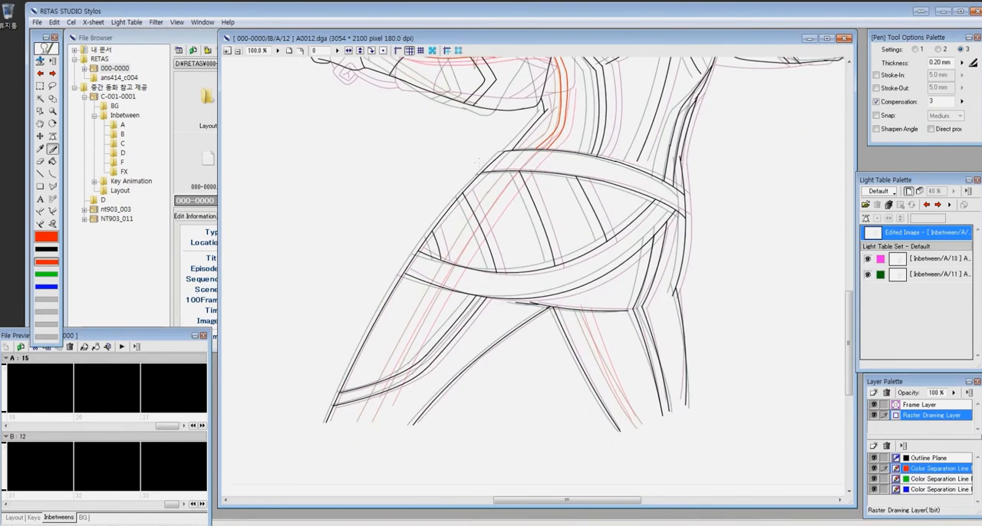
- With the Curve tool, draw the red color separation lines down the front thigh and on the rear leg
key("c")
left_click_drag(548, 153, 382, 419)
left_click(476, 224)
left_click_drag(536, 149, 365, 419)
left_click(495, 168)
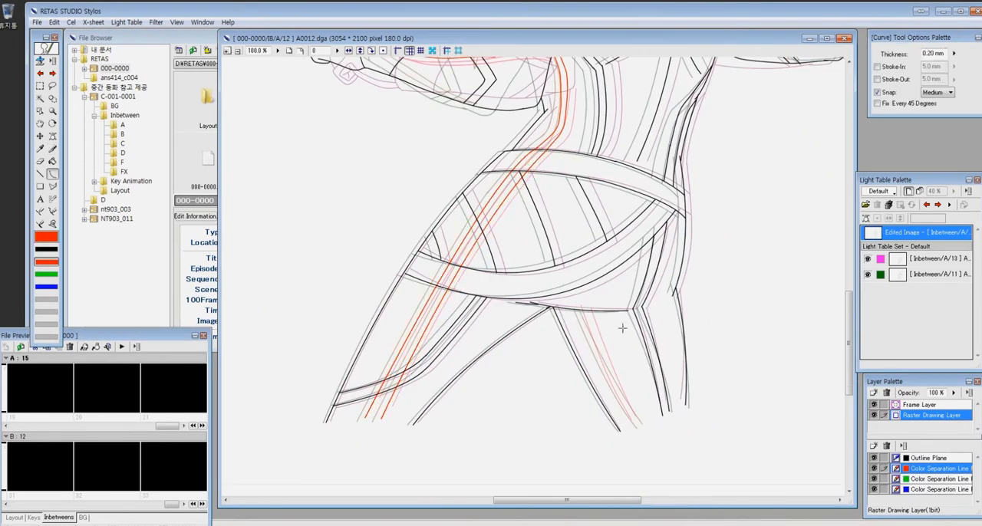
left_click(602, 346)
- Draw the red color separation lines on the rear shoulder armour and upper arm, undoing the misplaced stroke
mouse_move(740, 140)
left_mouse_down()
mouse_move(555, 352)
mouse_move(502, 355)
left_mouse_up()
left_click_drag(480, 107, 598, 288)
left_click_drag(444, 129, 647, 361)
key("ctrl+z")
key("p")
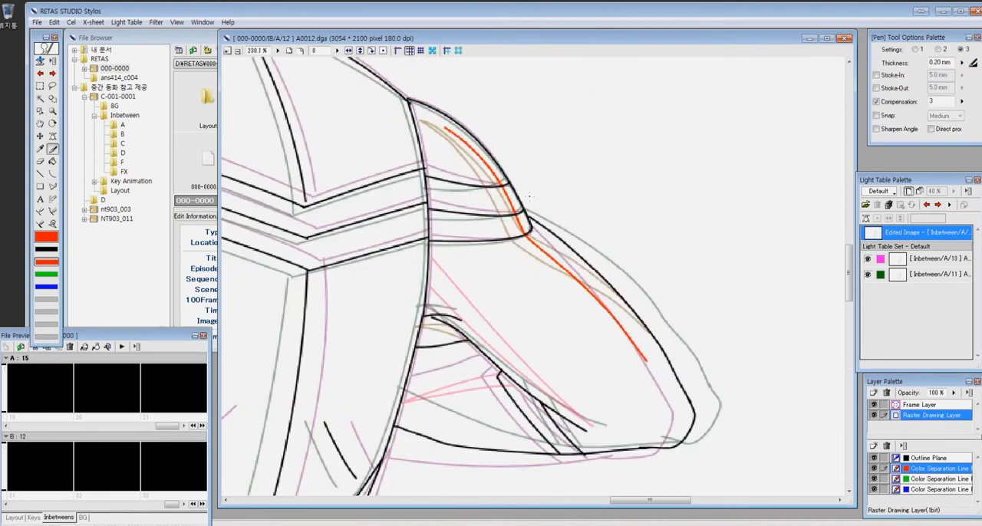
left_click_drag(436, 128, 643, 356)
- Draw the remaining red color separation lines on the rear forearm, and reactivate the Outline Plane
left_click_drag(508, 376, 495, 283)
key("e")
key("p")
left_click_drag(428, 333, 832, 315)
left_click_drag(345, 231, 824, 190)
key("1")
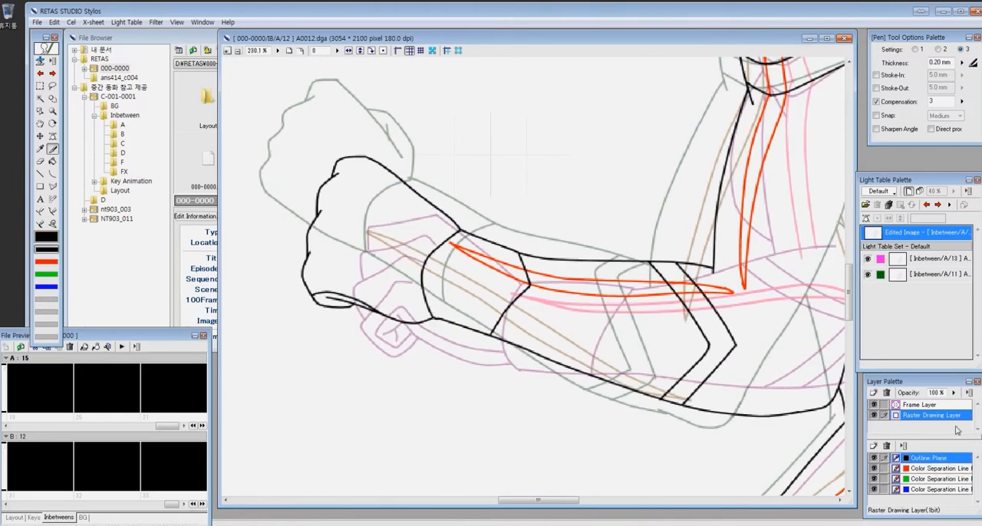
- Examine the whole drawing on cel A12 against light table references 13 and 11
key("ctrl+minus")
key("ctrl+minus")
key("ctrl+minus")
key("ctrl+minus")
key("ctrl+minus")
key("z")
left_click_drag(467, 177, 614, 313)
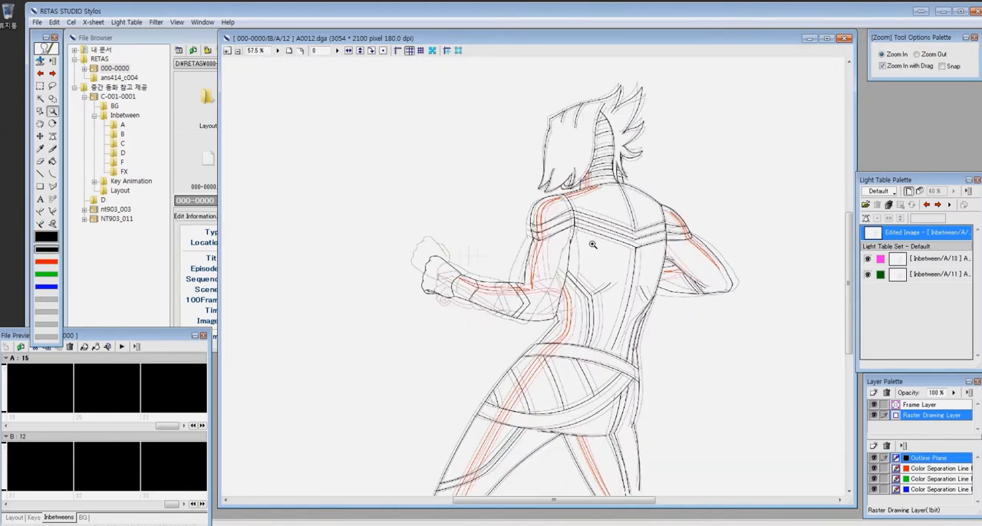
key("ctrl+minus")
key("ctrl+minus")
left_click(932, 258)
left_click(932, 274)
left_click(927, 233)
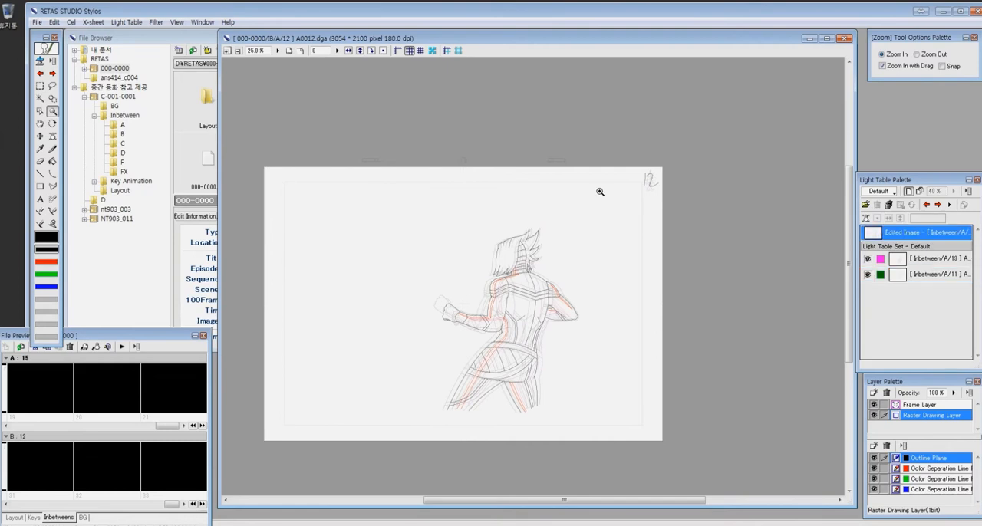
- Toggle the visibility of light table references 13 and 11 to check cel A12, and go to cel A14
left_click(384, 52)
left_click(868, 259)
left_click(868, 274)
left_click_drag(494, 92, 642, 231)
left_click_drag(389, 146, 583, 295)
left_click_drag(383, 399, 882, 310)
key("ctrl+minus")
key("ctrl+minus")
key("ctrl+minus")
key("ctrl+minus")
key("ctrl+minus")
left_click_drag(443, 222, 695, 414)
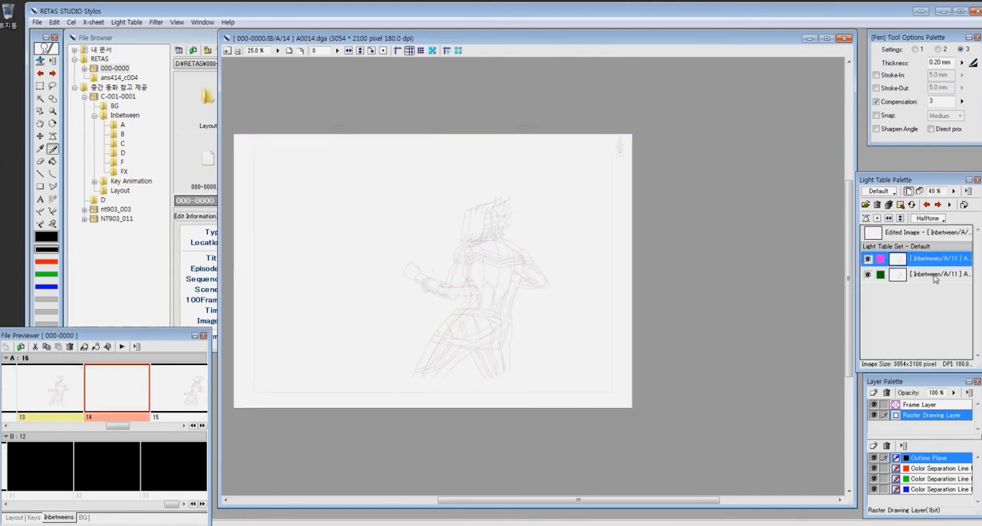
- Bring up light table references 15 and 13 for cel A14, and write the cel number 14 in the frame's upper corner
left_click(939, 206)
key("ctrl+space")
left_click_drag(578, 125, 666, 251)
left_click_drag(527, 144, 535, 175)
key("ctrl+minus")
key("ctrl+minus")
key("ctrl+minus")
key("ctrl+minus")
key("ctrl+space")
left_click_drag(384, 269, 499, 426)
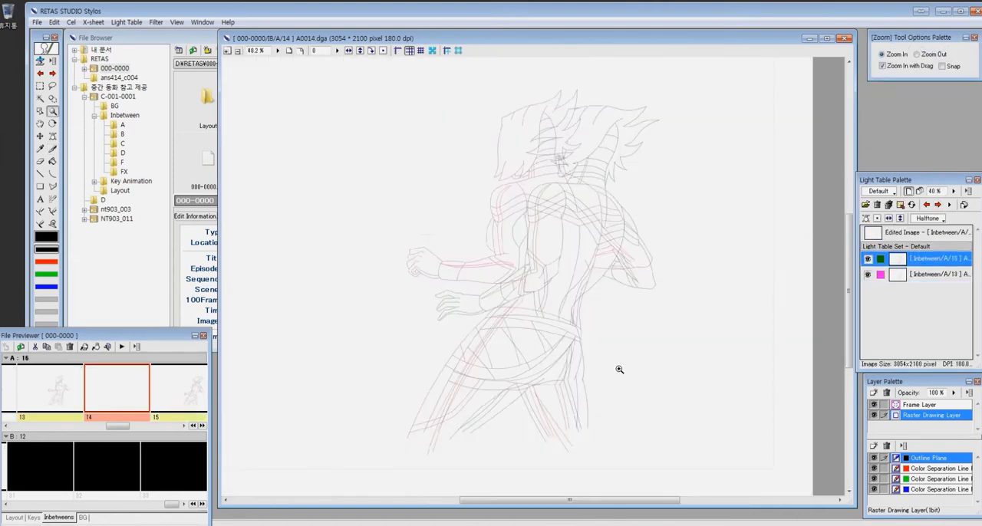
- Draw green guide strokes midway between references 15 and 13 at the head, neck, shoulder, thigh and hip
left_click_drag(497, 77, 684, 297)
key("3")
key("p")
left_click_drag(428, 127, 421, 150)
left_click_drag(420, 127, 462, 121)
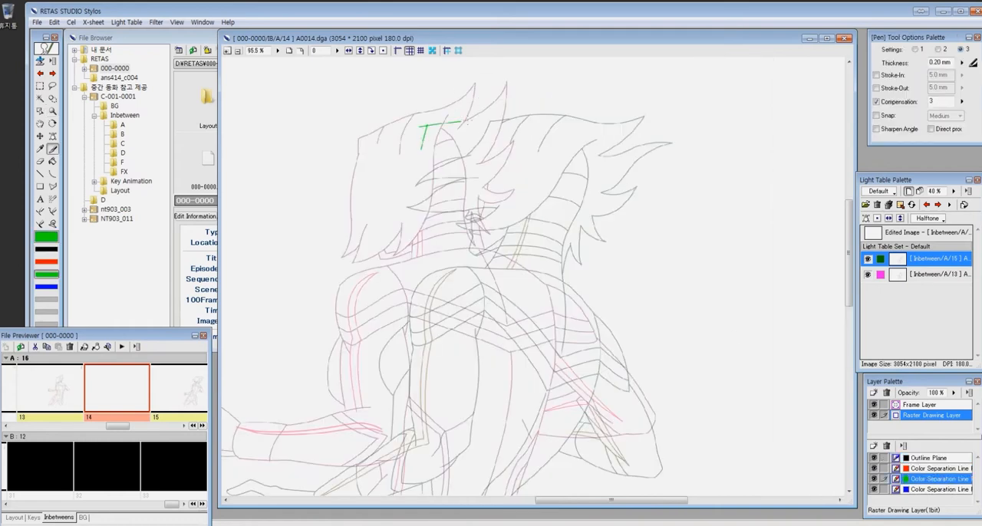
left_click_drag(397, 271, 372, 308)
key("space")
mouse_move(604, 394)
left_mouse_down()
mouse_move(716, 195)
mouse_move(720, 155)
left_mouse_up()
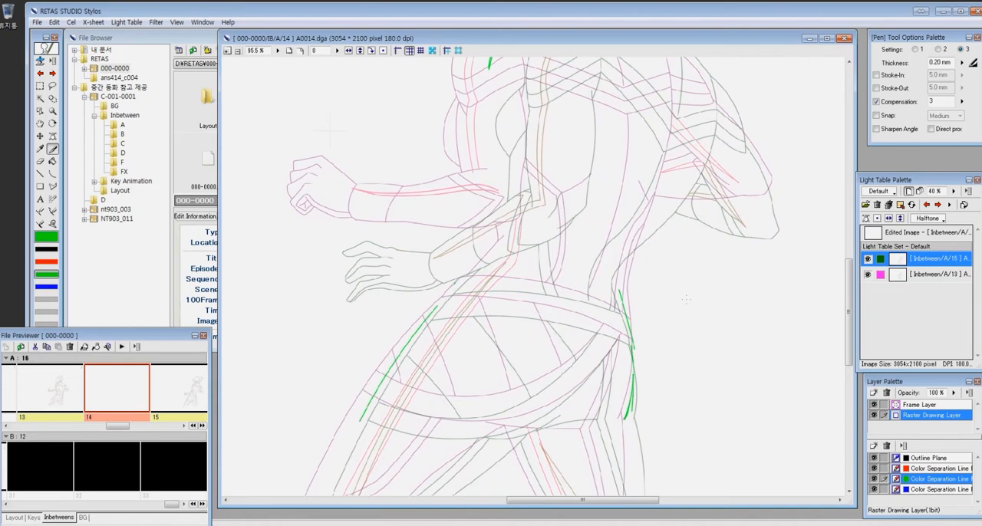
key("space")
left_click_drag(620, 61, 577, 299)
- Rotate and move light table reference 15 until its head and torso line up with reference 13
key("ctrl+space")
key("ctrl+minus")
key("ctrl+minus")
left_click_drag(541, 154, 736, 291)
key("ctrl+minus")
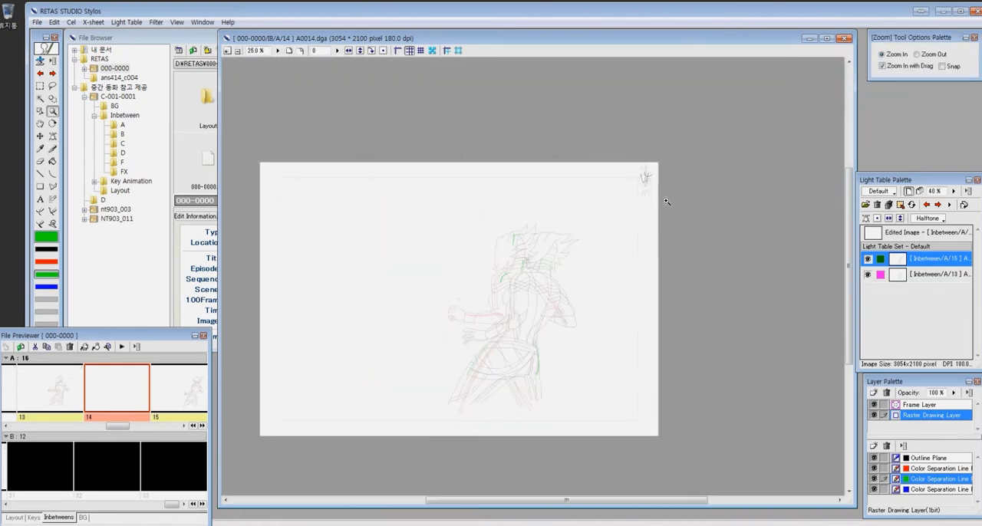
left_click(866, 219)
left_click_drag(457, 293, 461, 297)
left_click_drag(462, 297, 454, 292)
left_click_drag(567, 220, 559, 246)
left_click_drag(447, 321, 447, 333)
left_click_drag(691, 236, 682, 217)
left_click_drag(572, 337, 572, 335)
left_click_drag(608, 129, 579, 114)
left_click_drag(575, 325, 583, 339)
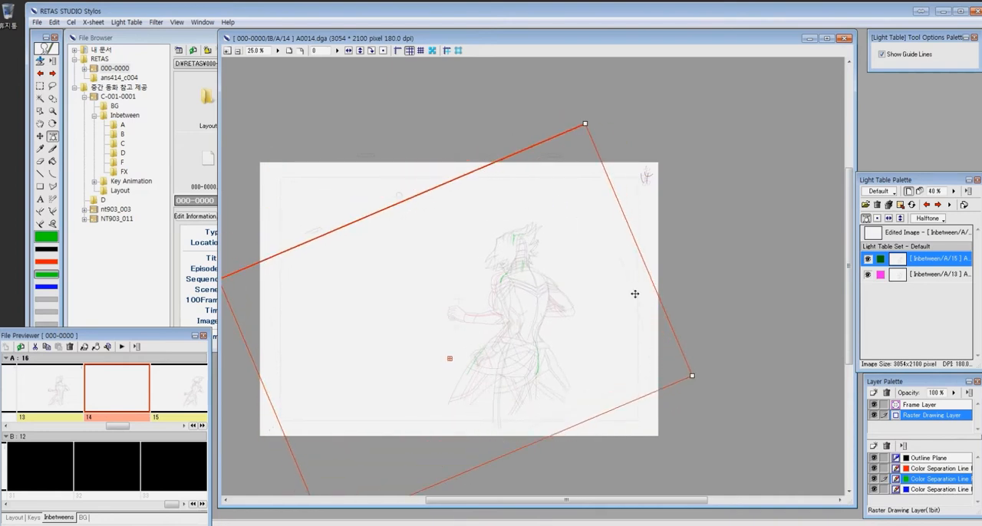
- Rotate the edited image to -13 degrees and shift it so its guide marks sit between the two references
left_click(867, 219)
left_click_drag(686, 181, 598, 142)
left_click_drag(459, 240, 476, 249)
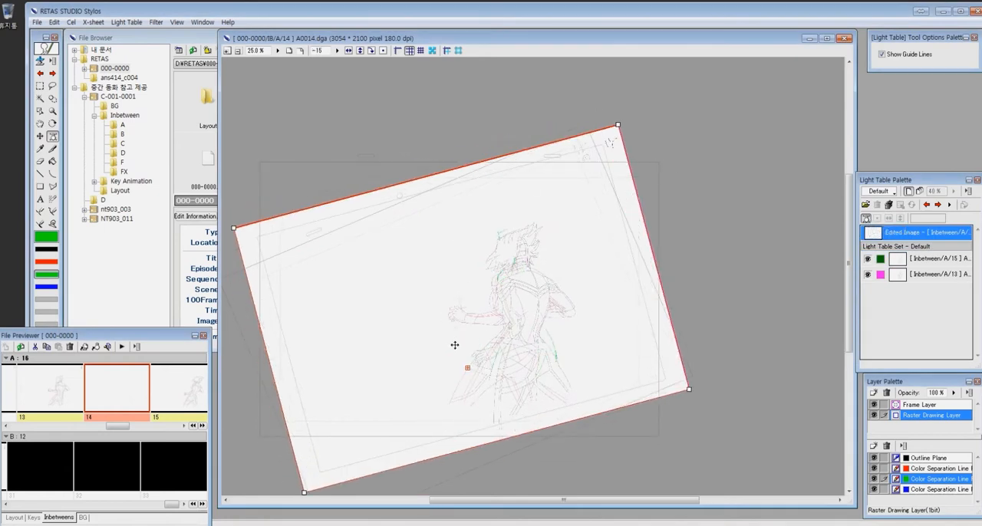
left_click_drag(624, 117, 550, 211)
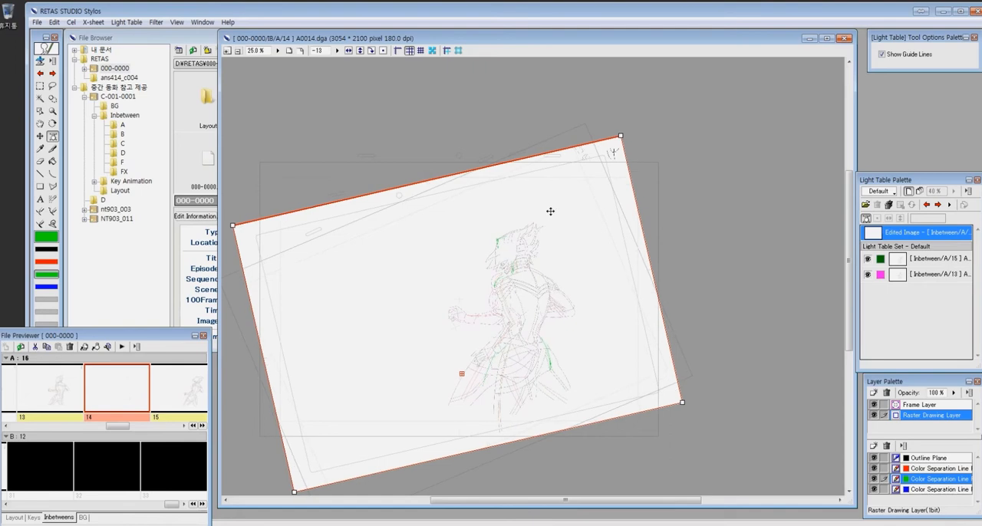
- Activate the Outline Plane and draw the crown contour and short hair strands above the forehead as curves
key("z")
left_click_drag(461, 208, 575, 307)
left_click(912, 461)
mouse_move(375, 101)
left_mouse_down()
mouse_move(671, 353)
mouse_move(660, 315)
left_mouse_up()
key("c")
left_click_drag(398, 164, 556, 103)
left_click(476, 115)
left_click_drag(501, 114, 474, 208)
left_click(472, 160)
- Draw the front hair edge and pointed locks over the face with the Pen tool, correcting the first lock's underside
key("p")
left_click_drag(400, 163, 361, 269)
left_click_drag(322, 297, 401, 227)
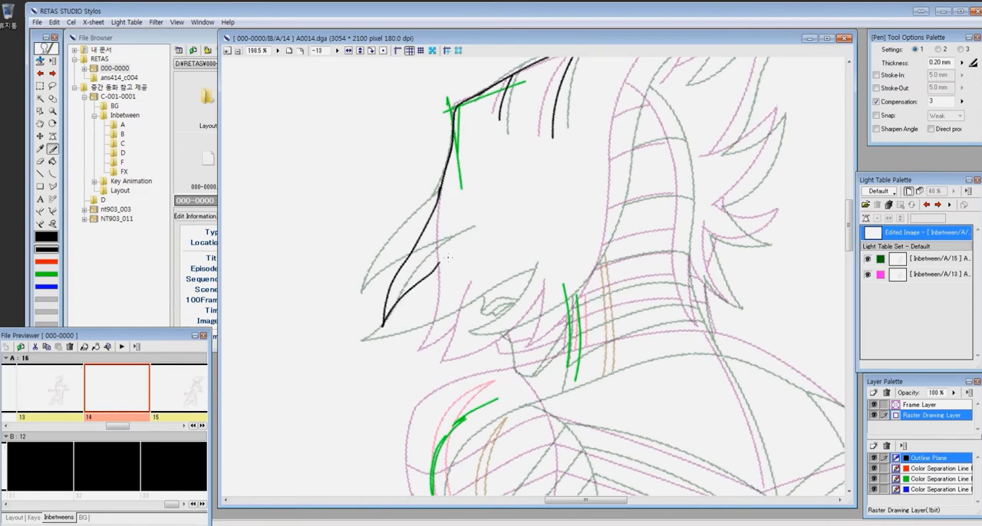
left_click_drag(418, 330, 392, 353)
left_click_drag(392, 353, 551, 271)
key("e")
left_click_drag(440, 264, 385, 325)
key("p")
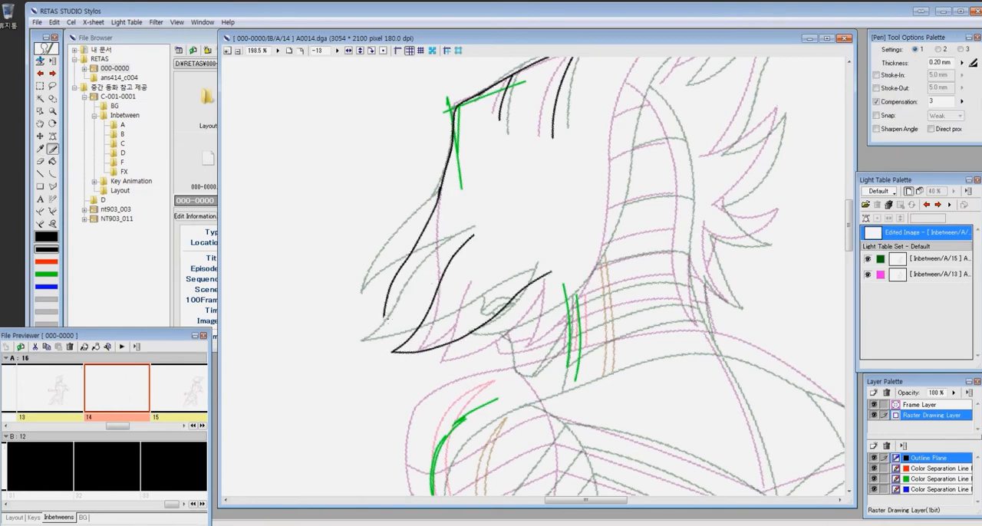
- Draw the long curve from the crown down to the jaw, and clean up the hair lock where it ends
mouse_move(645, 83)
left_mouse_down()
mouse_move(527, 149)
mouse_move(501, 238)
mouse_move(425, 376)
mouse_move(468, 315)
mouse_move(386, 413)
left_mouse_up()
key("c")
left_click(499, 173)
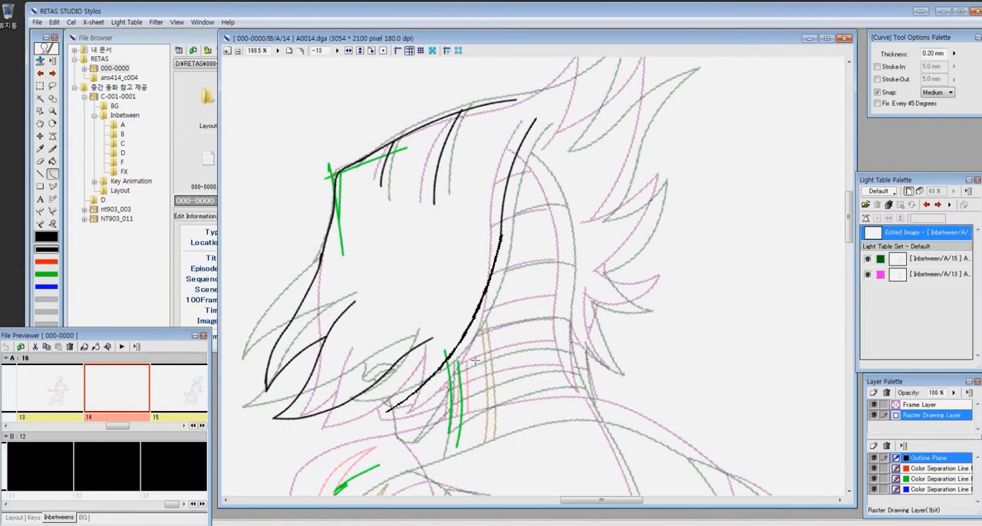
left_click(495, 393)
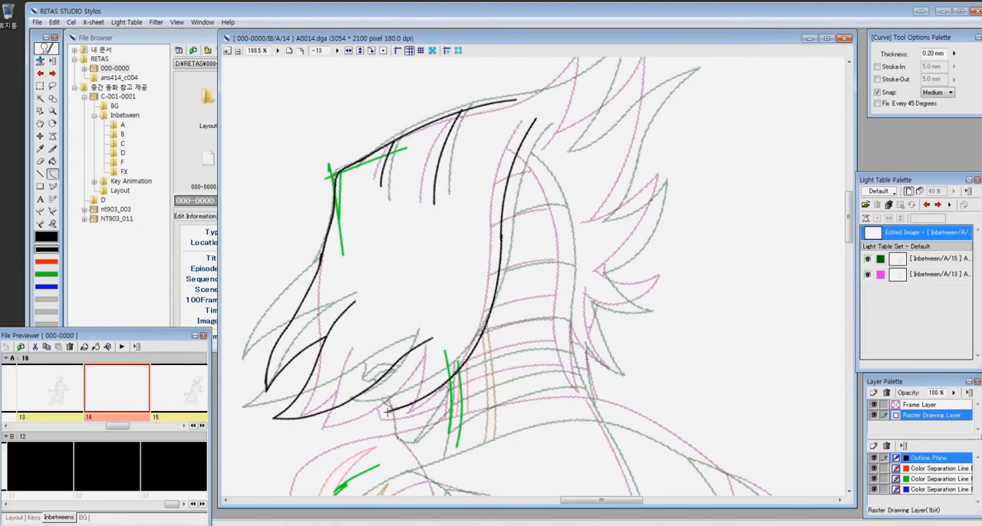
key("z")
left_click_drag(339, 318, 487, 469)
key("p")
key("e")
left_click_drag(429, 352, 442, 341)
key("ctrl+alt+0")
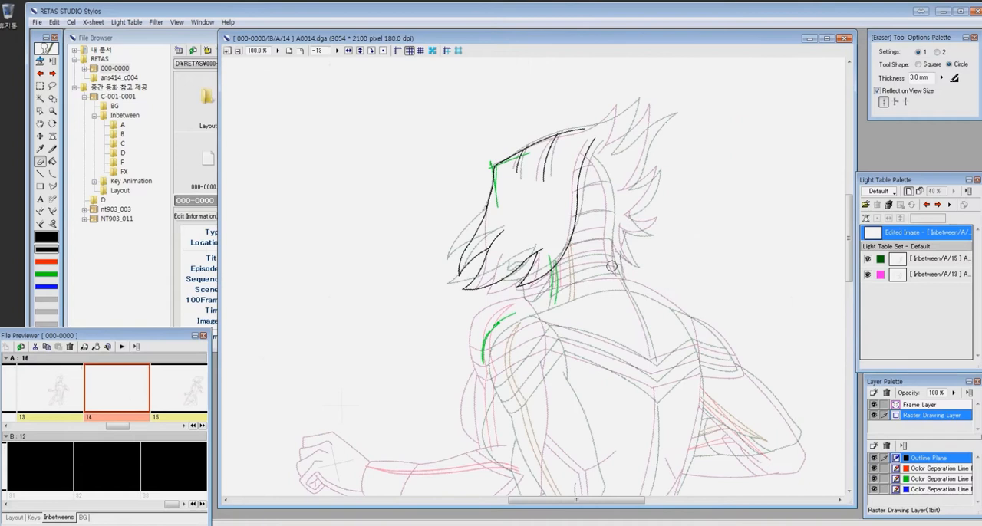
- Draw the upper rear edge of the banded strip on the head as a curve starting at the crown
key("z")
left_click_drag(516, 80, 747, 307)
key("c")
left_click_drag(444, 201, 489, 351)
left_click(499, 239)
key("z")
left_click_drag(351, 158, 599, 376)
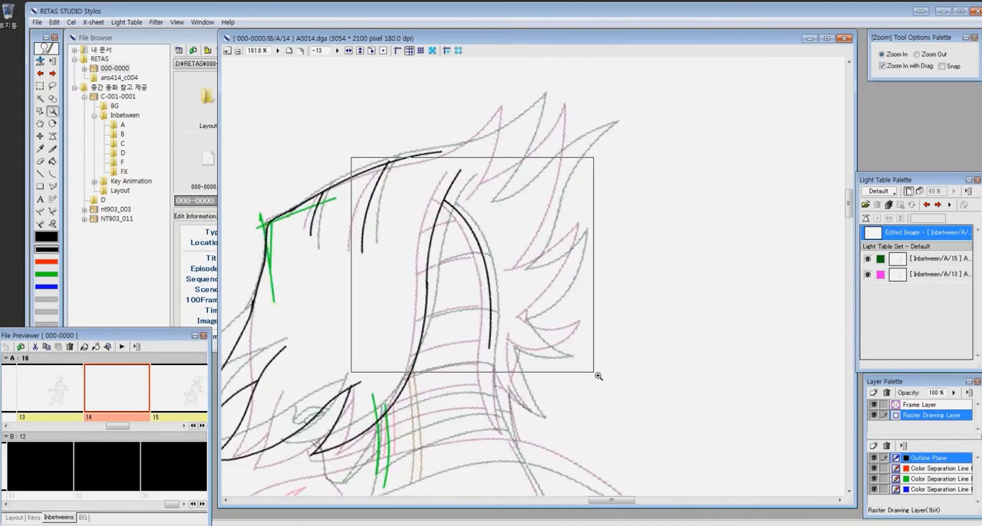
- Draw the topmost cross band of the head strip and continue the strip's rear edge down the neck
key("c")
left_click_drag(458, 194, 515, 180)
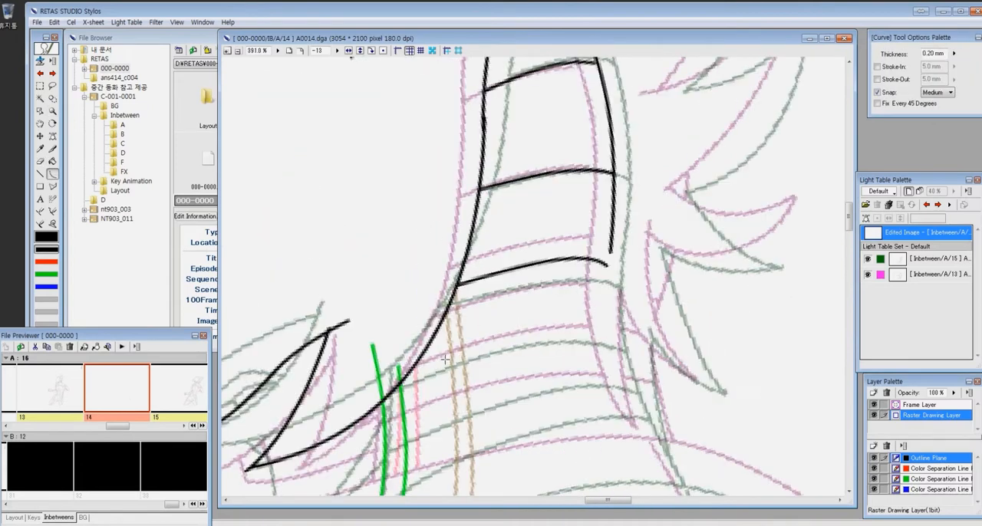
left_click_drag(541, 408, 459, 290)
left_click_drag(527, 131, 568, 319)
left_click(517, 235)
left_click_drag(443, 446, 611, 333)
- Draw the collar curve at the base of the neck and the front line of the neck
left_click_drag(385, 318, 784, 237)
left_click(631, 203)
left_click_drag(659, 144, 628, 234)
left_click_drag(438, 259, 429, 374)
left_click(440, 316)
left_click_drag(349, 340, 453, 333)
- Draw the chin and jaw outline below the front locks with the Pen tool, undoing the misplaced stroke
key("p")
mouse_move(397, 259)
left_mouse_down()
mouse_move(414, 319)
mouse_move(447, 354)
mouse_move(537, 286)
left_mouse_up()
key("ctrl+z")
mouse_move(843, 288)
left_mouse_down()
mouse_move(452, 423)
mouse_move(443, 400)
left_mouse_up()
key("p")
left_click_drag(392, 270, 417, 413)
left_click_drag(401, 395, 418, 415)
left_click_drag(411, 405, 448, 320)
left_click_drag(445, 291, 458, 332)
- Draw another curved cross band on the neck strip, and flip between cels A13 and A14 to check it
mouse_move(389, 287)
left_mouse_down()
mouse_move(626, 258)
mouse_move(625, 279)
left_mouse_up()
mouse_move(583, 171)
left_mouse_down()
mouse_move(568, 252)
mouse_move(582, 208)
left_mouse_up()
key("c")
left_click_drag(437, 289, 642, 252)
left_click(577, 227)
key("ctrl+minus")
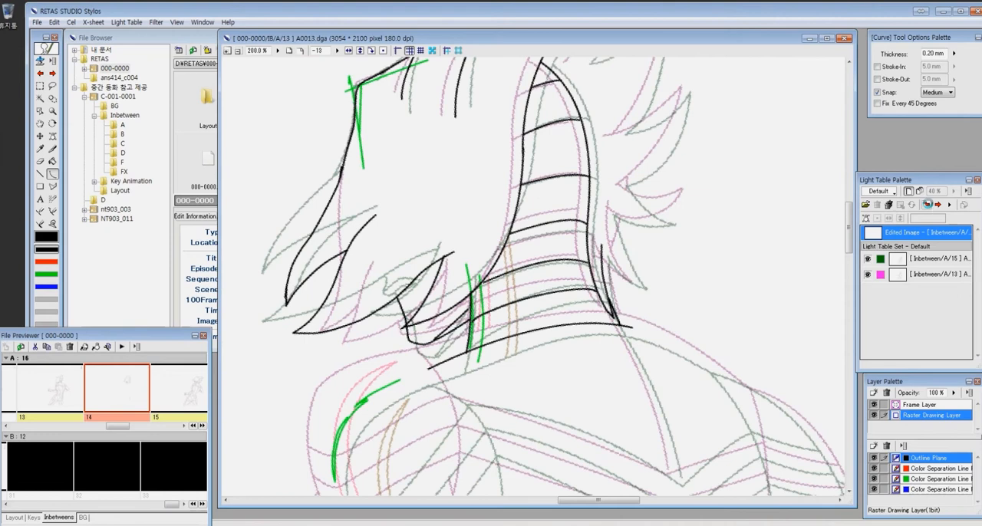
left_click(927, 205)
left_click(938, 206)
left_click(938, 206)
left_click(928, 206)
- Erase the uneven lines on the lower neck and draw three curved cross bands between its front and rear edges
key("z")
key("e")
mouse_move(686, 232)
left_mouse_down()
mouse_move(399, 345)
mouse_move(652, 284)
left_mouse_up()
left_click_drag(412, 264, 631, 225)
key("c")
left_click_drag(435, 224, 634, 198)
left_click(576, 173)
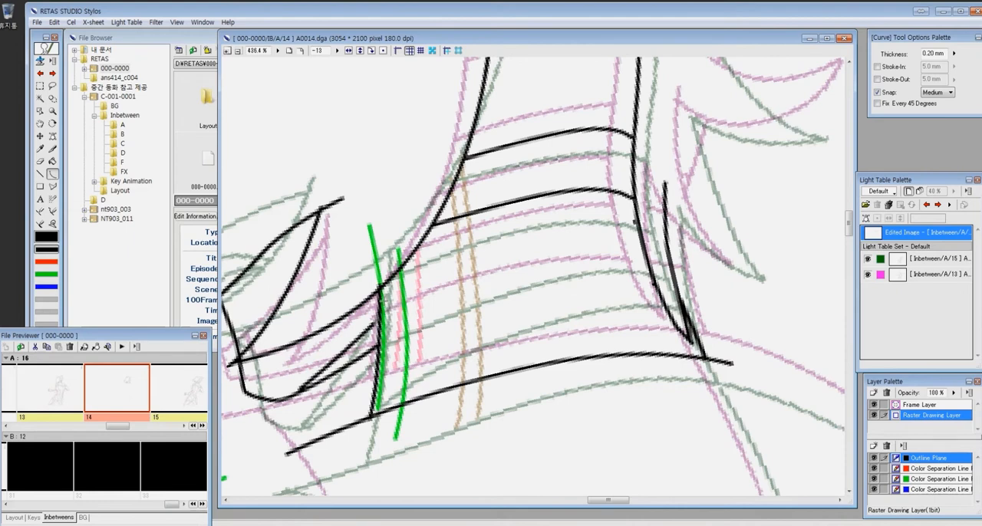
left_click_drag(383, 298, 644, 248)
left_click(573, 222)
key("e")
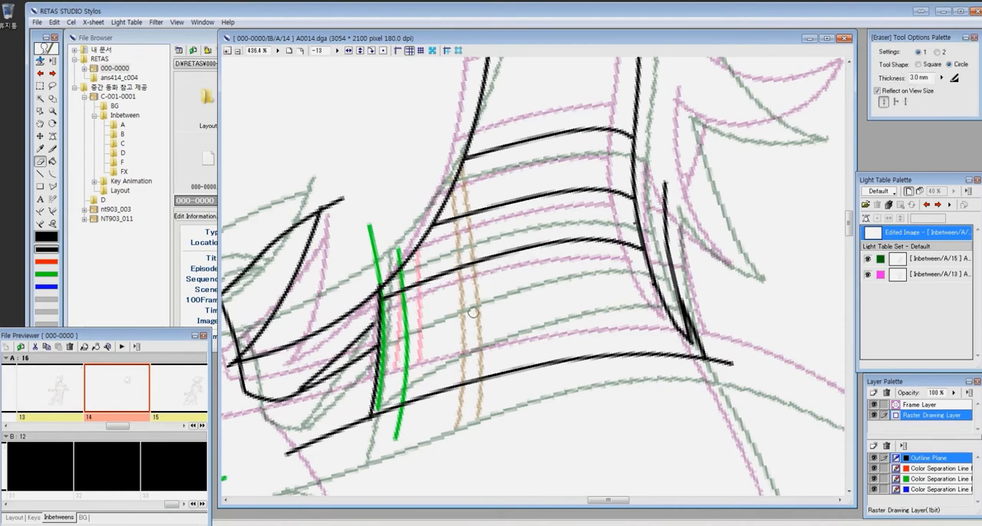
key("c")
left_click_drag(375, 354, 658, 284)
left_click(583, 265)
- Draw the upper hair spikes behind the crown midway between references 15 and 13
key("ctrl+minus")
key("ctrl+minus")
mouse_move(756, 219)
left_mouse_down()
mouse_move(634, 327)
mouse_move(641, 364)
left_mouse_up()
key("z")
mouse_move(690, 261)
left_mouse_down()
mouse_move(393, 203)
mouse_move(511, 95)
mouse_move(430, 290)
mouse_move(654, 107)
left_mouse_up()
key("p")
left_click_drag(654, 108, 500, 413)
left_click_drag(715, 347, 635, 160)
- Draw the pointed hair locks behind the neck as curves midway between the two references
key("c")
mouse_move(429, 218)
left_mouse_down()
mouse_move(542, 138)
mouse_move(426, 316)
mouse_move(537, 352)
left_mouse_up()
left_click(500, 190)
left_click(508, 250)
left_click(470, 353)
mouse_move(404, 355)
left_mouse_down()
mouse_move(536, 352)
mouse_move(403, 199)
mouse_move(457, 333)
left_mouse_up()
left_click(475, 394)
left_click(407, 279)
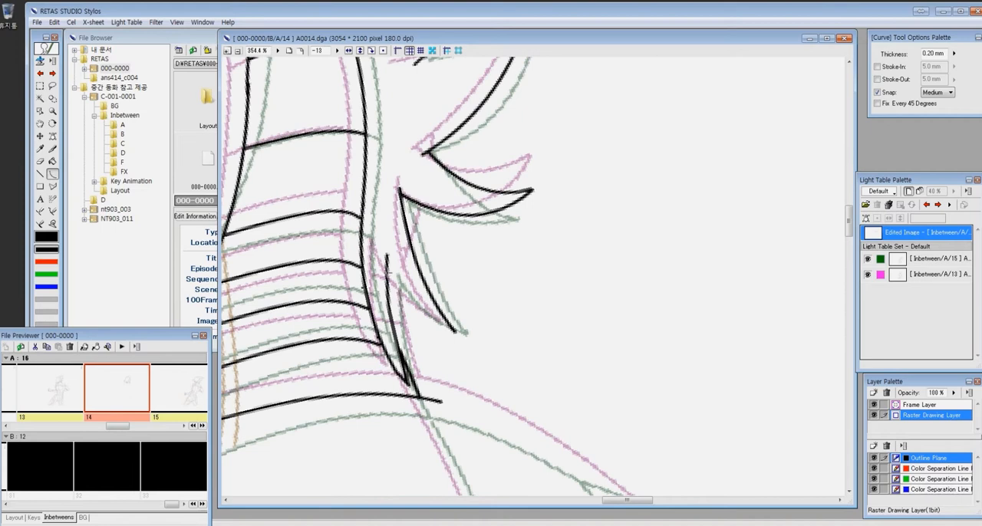
- Draw the shoulder contour from the neck base toward the rear arm, and the line running down the upper back
left_click_drag(494, 360, 465, 168)
left_click_drag(392, 204, 617, 330)
left_click(515, 254)
left_click_drag(512, 257, 524, 162)
left_click_drag(399, 108, 503, 376)
left_click(461, 234)
left_click_drag(537, 238, 311, 213)
mouse_move(373, 184)
left_mouse_down()
mouse_move(483, 233)
mouse_move(585, 400)
left_mouse_up()
left_click(502, 252)
- Clean up the rear shoulder outline and draw the cross bands of its armour as curves
key("e")
mouse_move(398, 207)
left_mouse_down()
mouse_move(386, 202)
mouse_move(447, 481)
left_mouse_up()
key("c")
left_click(435, 311)
left_click_drag(422, 281, 549, 316)
left_click(485, 309)
left_click_drag(435, 333, 570, 361)
left_click(503, 355)
mouse_move(445, 391)
left_mouse_down()
mouse_move(587, 397)
mouse_move(707, 350)
left_mouse_up()
- Switch to cel A13 to compare its head and shoulders with the new inbetween
key("ctrl+0")
key("z")
left_click_drag(489, 152, 678, 373)
left_click(927, 205)
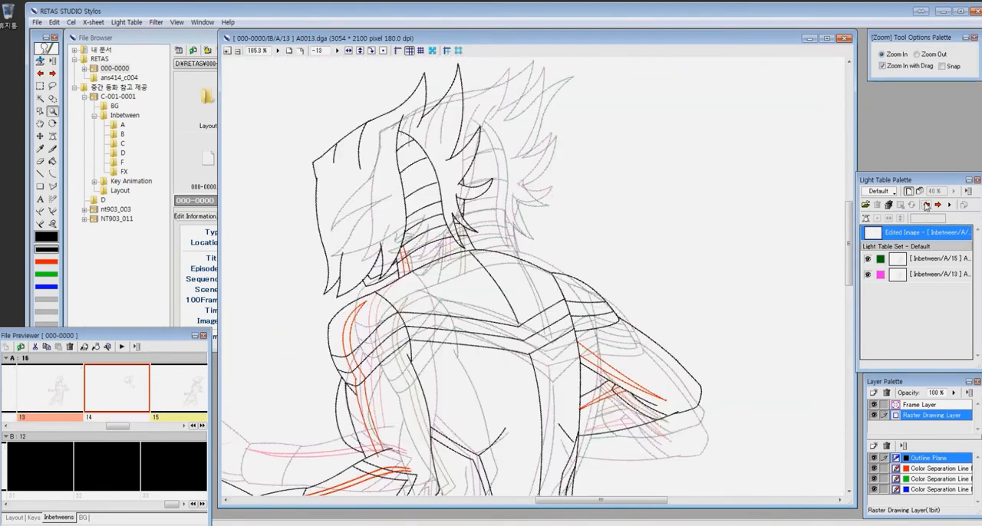
- Return to cel A14 and draw the front shoulder's outline and the back edge of the upper arm as curves midway between the references
left_click(937, 206)
left_click_drag(338, 230, 595, 453)
key("c")
mouse_move(362, 353)
left_mouse_down()
mouse_move(329, 206)
mouse_move(336, 214)
left_mouse_up()
left_click(317, 268)
left_click(359, 161)
mouse_move(336, 213)
left_mouse_down()
mouse_move(434, 159)
mouse_move(483, 302)
left_mouse_up()
left_click(493, 214)
left_click_drag(355, 248, 349, 179)
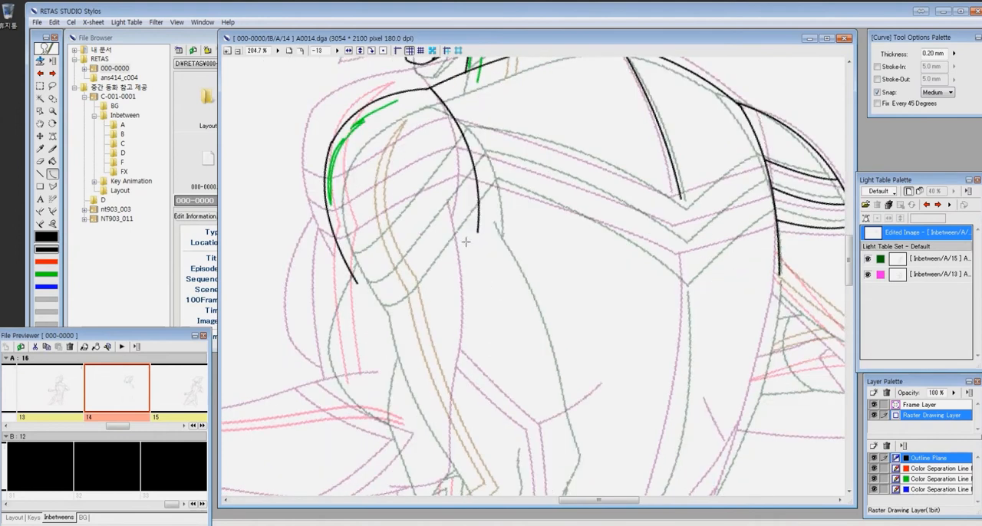
left_click_drag(336, 239, 306, 347)
left_click(298, 273)
- Draw the three cross bands of the front shoulder armour in black and erase the outline's overshoot below them
key("z")
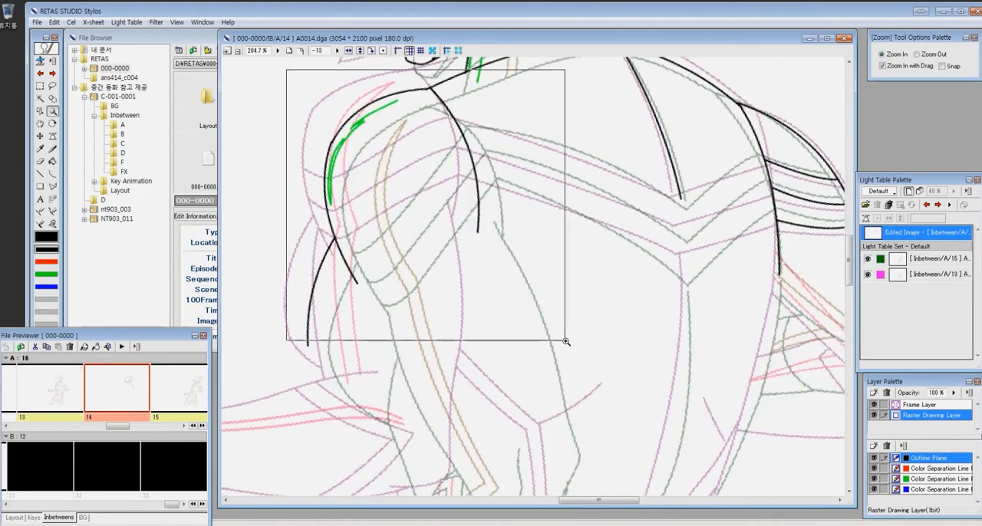
left_click_drag(285, 69, 579, 373)
key("p")
left_click_drag(499, 196, 566, 138)
mouse_move(411, 339)
left_mouse_down()
mouse_move(559, 260)
mouse_move(596, 227)
left_mouse_up()
key("ctrl+z")
left_click_drag(405, 339, 594, 210)
mouse_move(394, 307)
left_mouse_down()
mouse_move(515, 236)
mouse_move(584, 173)
left_mouse_up()
key("e")
left_click_drag(403, 339, 399, 349)
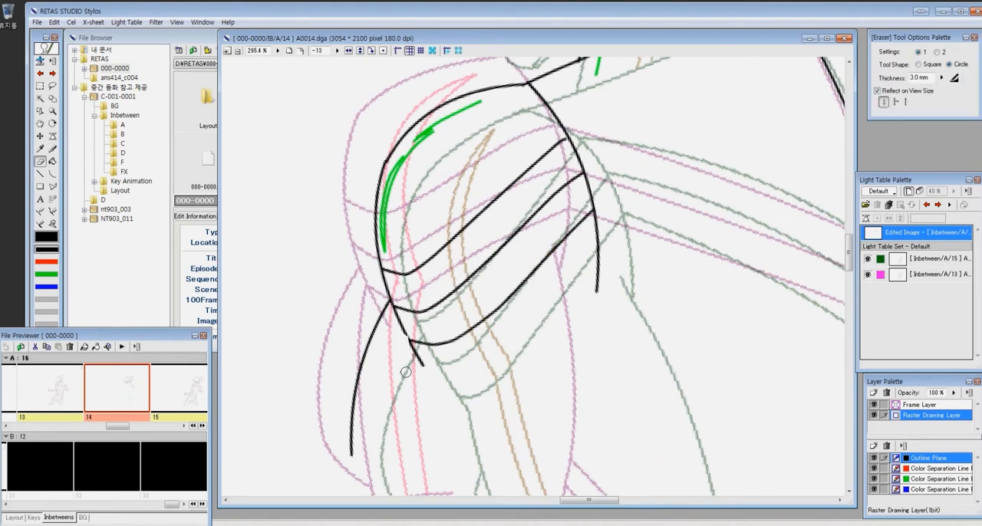
- Draw the V-shaped bands across the upper back as curves midway between the references and erase the stray ends
key("ctrl+minus")
- Draw the long line running down the back from the V's tip and the rear side contour of the torso as curves
key("ctrl+minus")
key("z")
left_click_drag(594, 104, 783, 330)
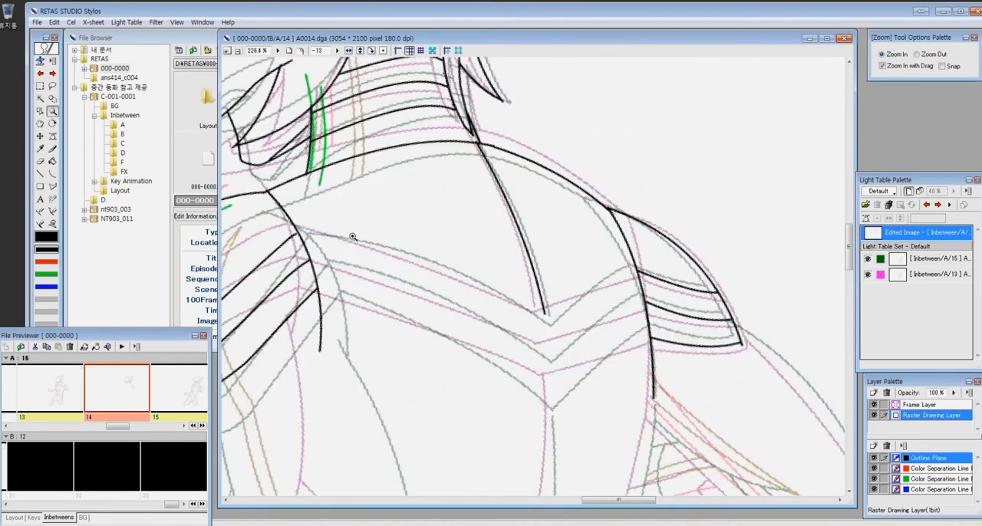
key("u")
left_click_drag(296, 227, 547, 320)
left_click(430, 265)
left_click_drag(310, 259, 550, 355)
left_click(434, 298)
mouse_move(317, 289)
left_mouse_down()
mouse_move(551, 395)
mouse_move(651, 336)
left_mouse_up()
left_click(468, 335)
left_click(609, 350)
left_click_drag(549, 353, 644, 303)
left_click_drag(548, 320, 638, 271)
left_click(595, 287)
key("e")
left_click_drag(485, 388, 482, 379)
key("ctrl+minus")
key("ctrl+minus")
key("ctrl+minus")
key("z")
left_click_drag(499, 242, 578, 353)
left_click_drag(436, 199, 409, 384)
left_click(429, 313)
left_click_drag(508, 201, 445, 375)
left_click(493, 288)
- Draw the outer contour of the rear arm and the upper edge of its forearm as curves between the references
key("z")
left_click_drag(458, 110, 715, 344)
left_click_drag(501, 165, 669, 345)
left_click(595, 242)
left_click_drag(387, 265, 549, 386)
left_click(470, 333)
- Draw the lower edge of the rear forearm around to the elbow and erase the uneven line ends
key("z")
left_click_drag(384, 194, 689, 473)
key("e")
left_click_drag(504, 333, 571, 359)
key("p")
left_click_drag(238, 428, 702, 397)
left_click_drag(759, 335, 664, 407)
key("e")
left_click_drag(653, 309, 624, 285)
- Draw three short curves inside the rear forearm, linking its upper and side edges to the lower edge
key("c")
left_click_drag(571, 401, 472, 305)
left_click(433, 295)
mouse_move(520, 405)
left_mouse_down()
mouse_move(451, 338)
mouse_move(401, 255)
left_mouse_up()
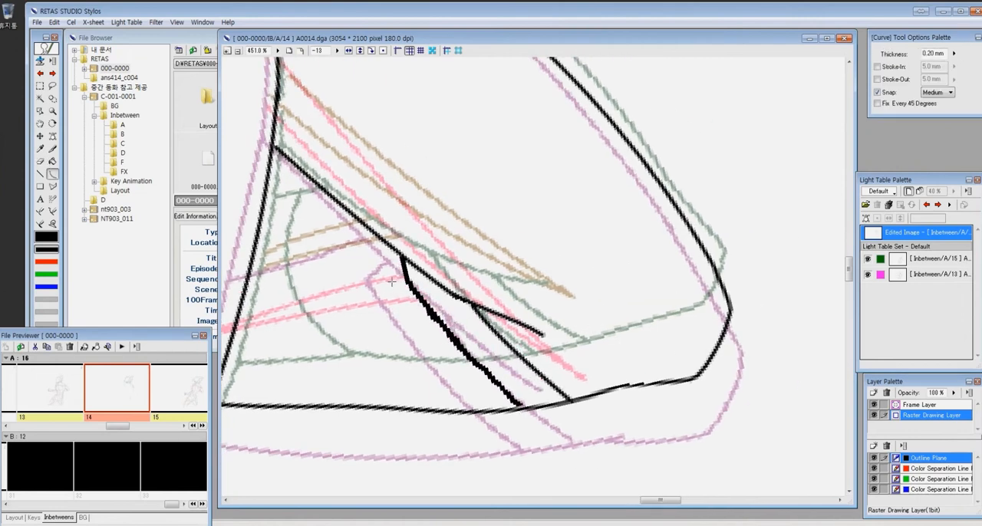
left_click(393, 282)
left_click_drag(287, 310, 424, 278)
left_click_drag(429, 374, 380, 264)
left_click(386, 321)
- Trace the front forearm, elbow and hand of reference 15 in green on the green color separation plane
key("p")
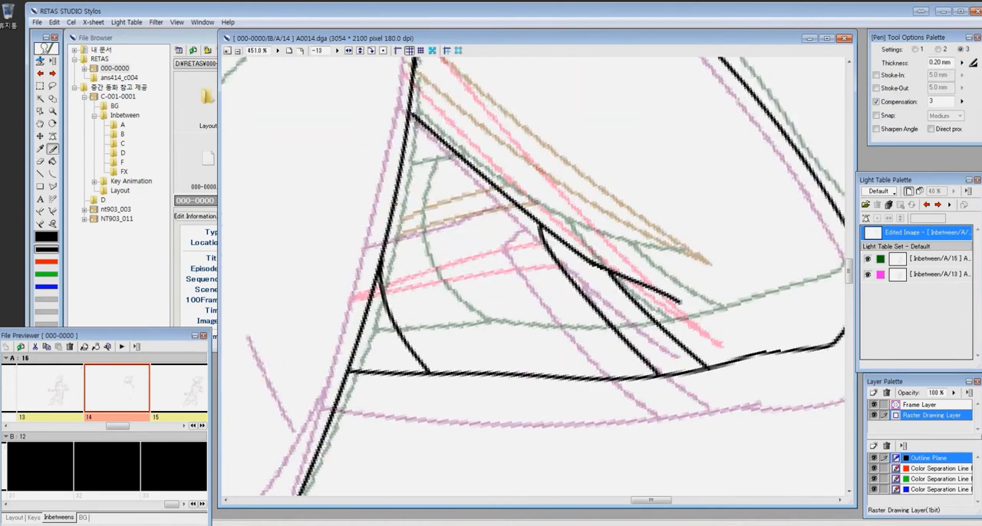
key("ctrl+minus")
key("ctrl+minus")
key("ctrl+minus")
key("ctrl+minus")
key("ctrl+minus")
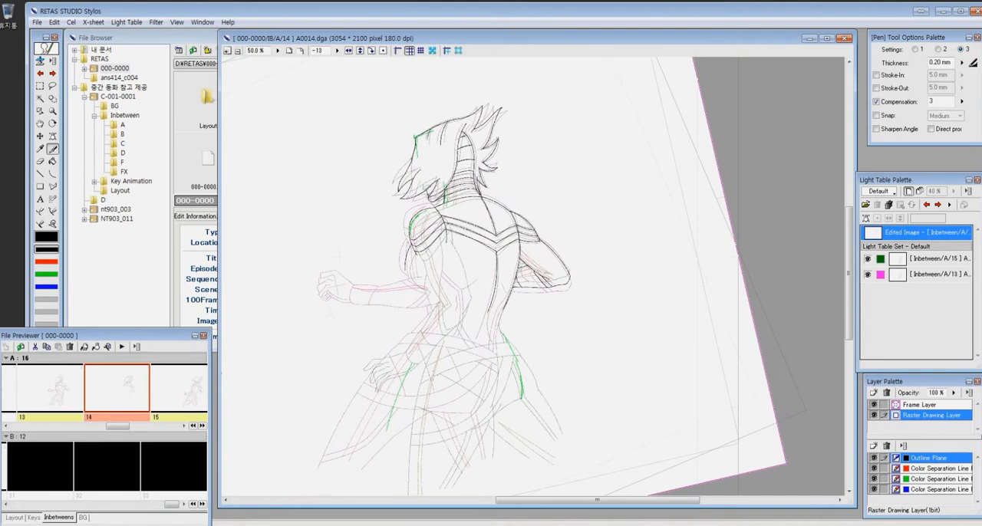
key("z")
left_click_drag(325, 202, 583, 373)
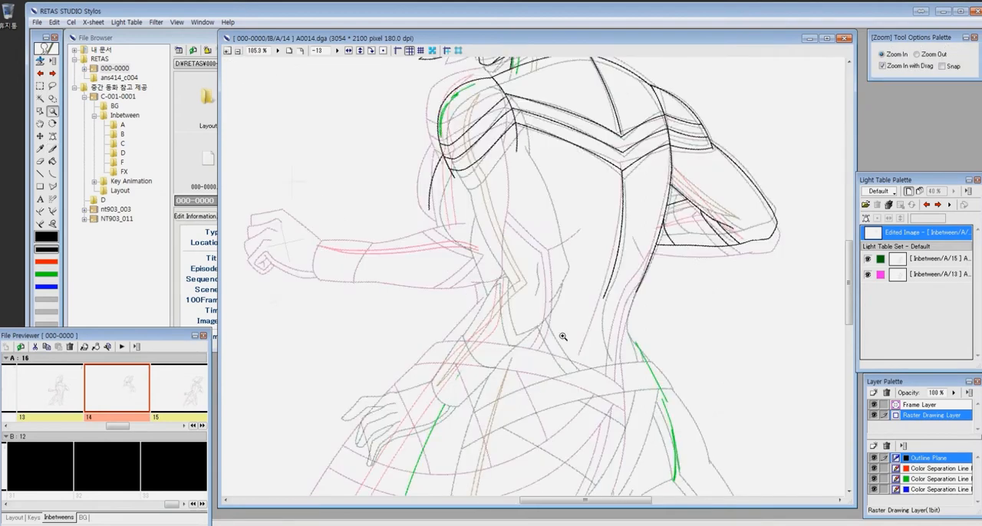
left_click(914, 480)
left_click_drag(326, 250, 620, 454)
key("p")
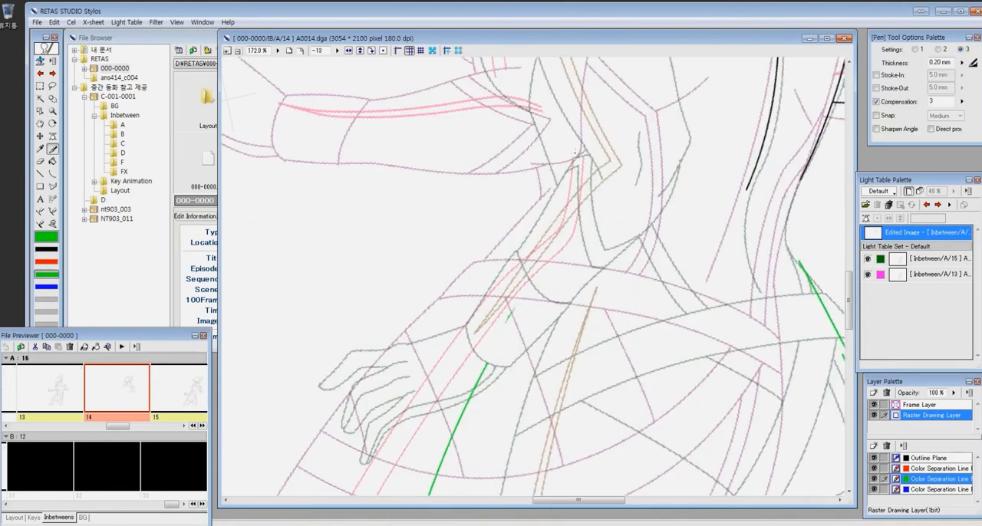
left_click_drag(586, 149, 471, 326)
left_click_drag(527, 234, 486, 304)
left_click_drag(518, 251, 576, 300)
left_click_drag(573, 158, 590, 154)
left_click_drag(577, 167, 595, 253)
left_click_drag(591, 158, 603, 241)
left_click_drag(604, 250, 646, 233)
left_click_drag(577, 167, 592, 267)
left_click_drag(592, 267, 612, 263)
left_click_drag(648, 227, 603, 274)
left_click_drag(471, 326, 508, 368)
left_click_drag(508, 369, 643, 241)
left_click_drag(572, 300, 631, 256)
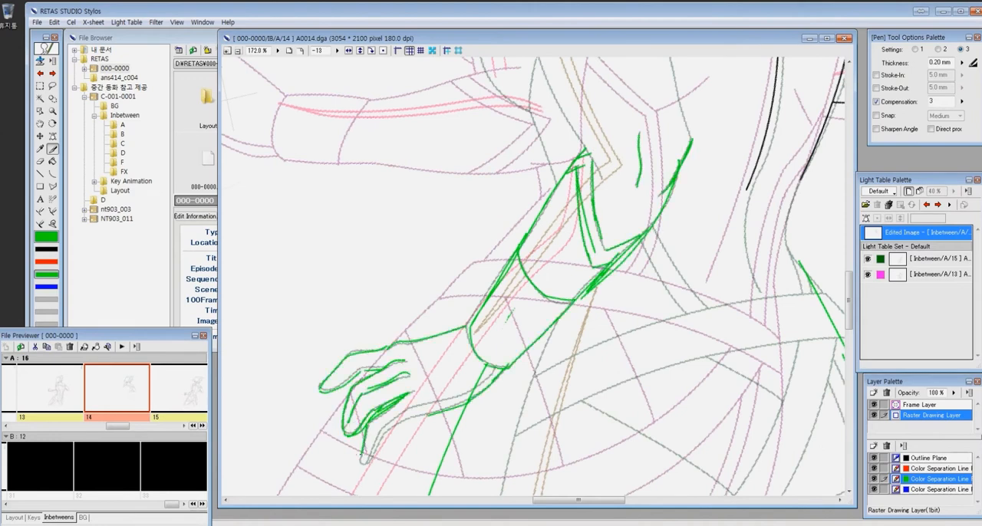
- Lasso the green arm tracing, then move and rotate it clockwise to the position midway between the two reference arms
key("ctrl+alt+0")
key("l")
mouse_move(598, 177)
left_mouse_down()
mouse_move(414, 384)
mouse_move(529, 146)
left_mouse_up()
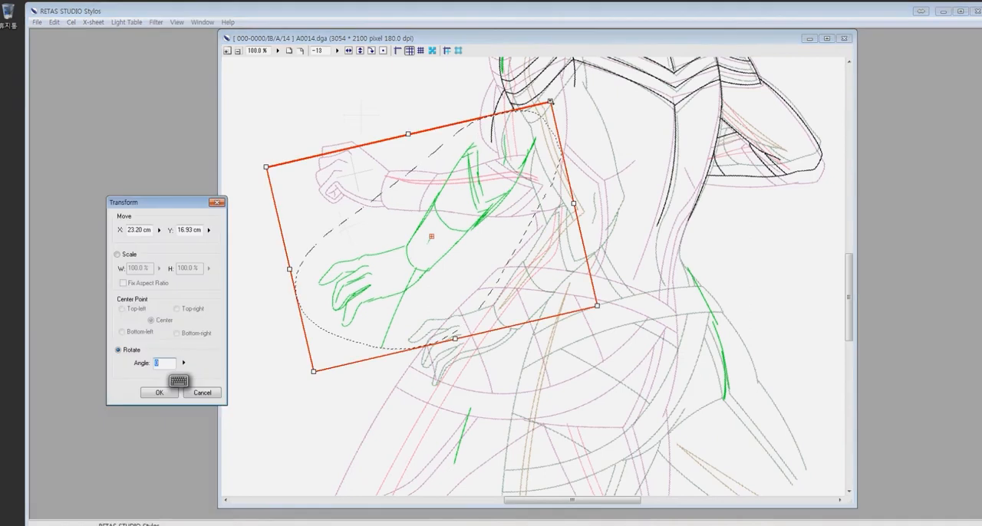
left_click_drag(551, 101, 591, 156)
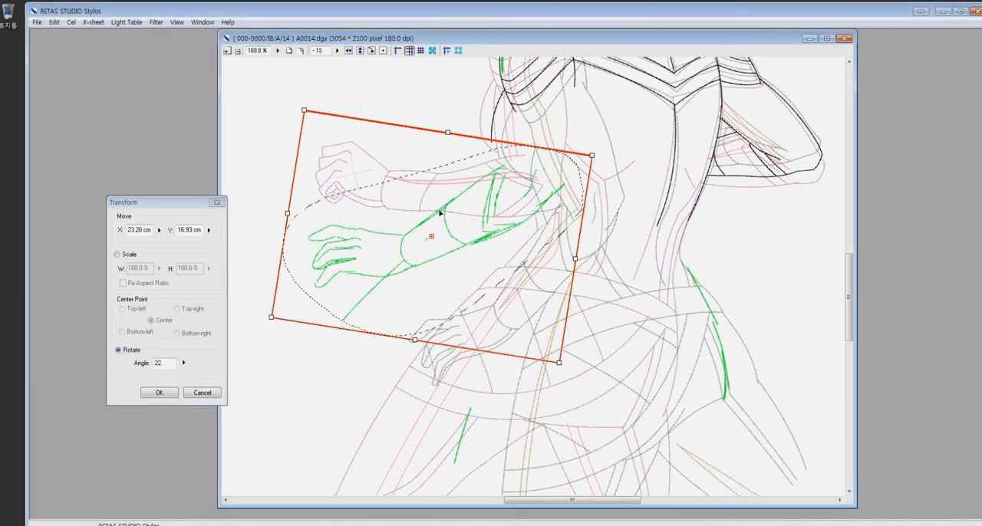
left_click_drag(440, 213, 468, 236)
left_click_drag(618, 179, 621, 189)
key("Return")
- Clear the selection and rough in the front upper arm and elbow in red, joining them to the green forearm
key("ctrl+space")
left_click_drag(304, 100, 747, 376)
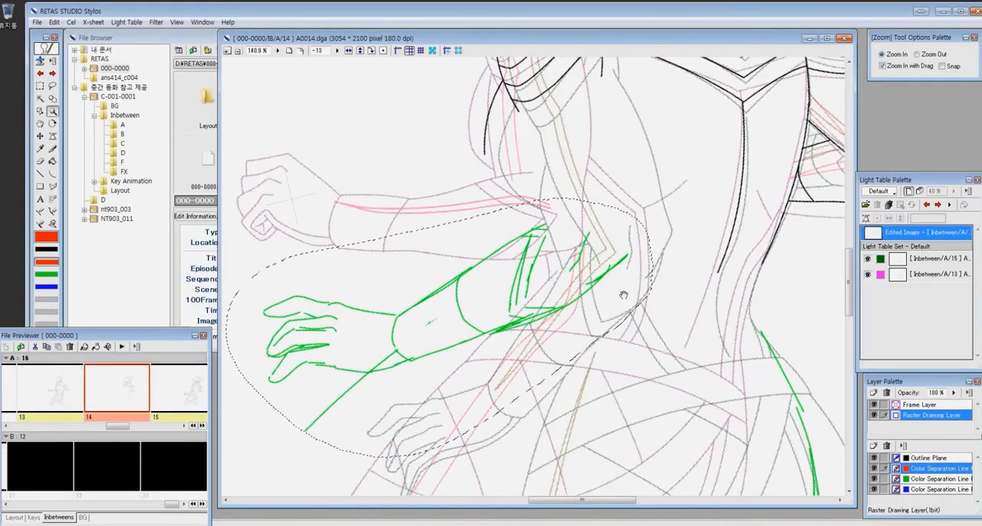
left_click_drag(408, 93, 819, 311)
key("p")
left_click_drag(430, 38, 432, 39)
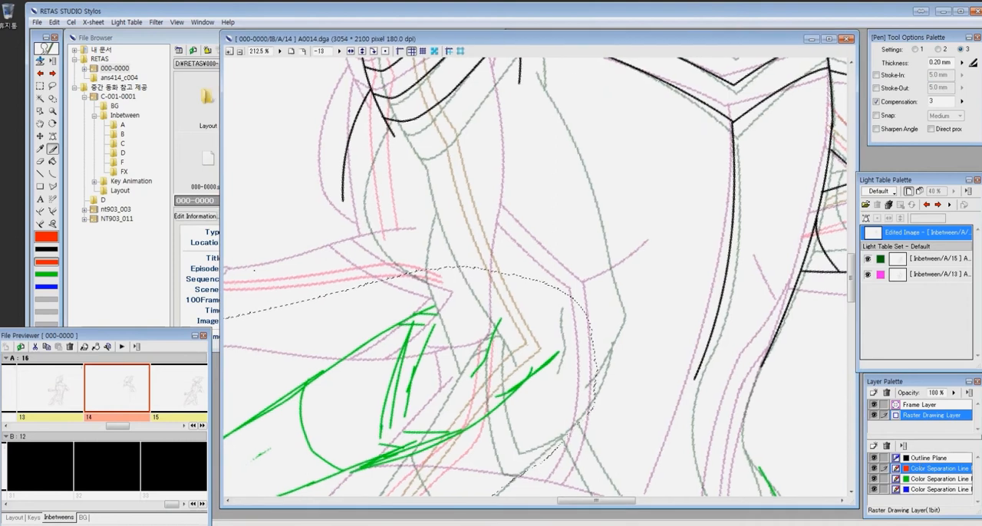
key("ctrl+d")
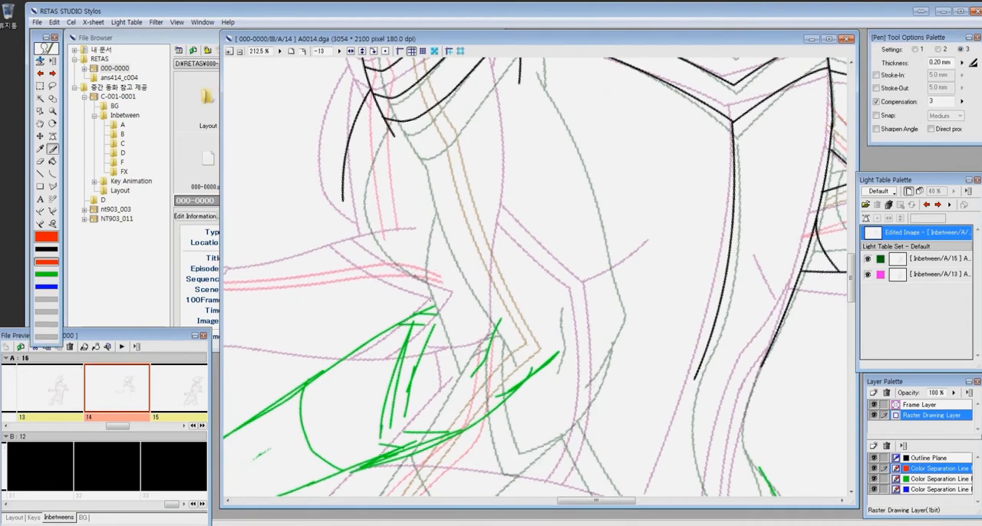
left_click_drag(516, 104, 513, 139)
left_click_drag(516, 103, 554, 291)
left_click_drag(555, 337, 626, 200)
mouse_move(620, 153)
left_mouse_down()
mouse_move(625, 247)
mouse_move(647, 279)
left_mouse_up()
left_click_drag(617, 262, 602, 305)
left_click_drag(657, 279, 613, 313)
mouse_move(542, 359)
left_mouse_down()
mouse_move(682, 297)
mouse_move(675, 285)
left_mouse_up()
- Rough in the angled armour band near the elbow and the curved cross line on the forearm in red
left_click_drag(529, 238, 534, 316)
left_click_drag(527, 280, 552, 326)
left_click_drag(673, 234, 530, 237)
mouse_move(515, 312)
left_mouse_down()
mouse_move(645, 326)
mouse_move(639, 284)
mouse_move(622, 333)
mouse_move(636, 309)
left_mouse_up()
left_click_drag(611, 183, 674, 204)
left_click_drag(666, 197, 626, 278)
left_click_drag(660, 201, 633, 258)
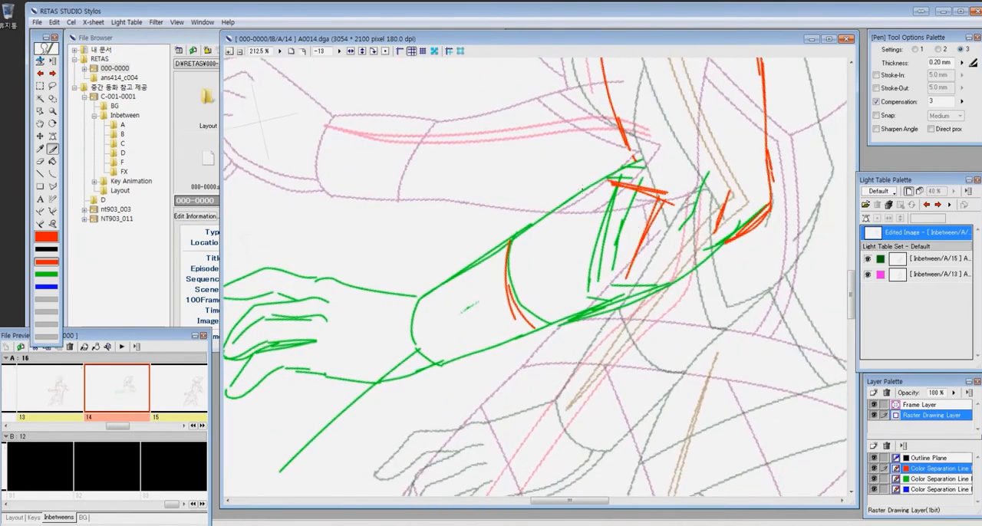
left_click_drag(588, 192, 637, 203)
left_click_drag(636, 204, 600, 282)
left_click_drag(604, 293, 646, 298)
left_click_drag(506, 270, 524, 332)
left_click_drag(511, 336, 613, 282)
- Rough in the thumb, fingers and lower edge of the hand in red over the green guide
mouse_move(417, 290)
left_mouse_down()
mouse_move(379, 323)
mouse_move(400, 362)
left_mouse_up()
left_click_drag(420, 362, 425, 320)
left_click_drag(424, 322, 534, 313)
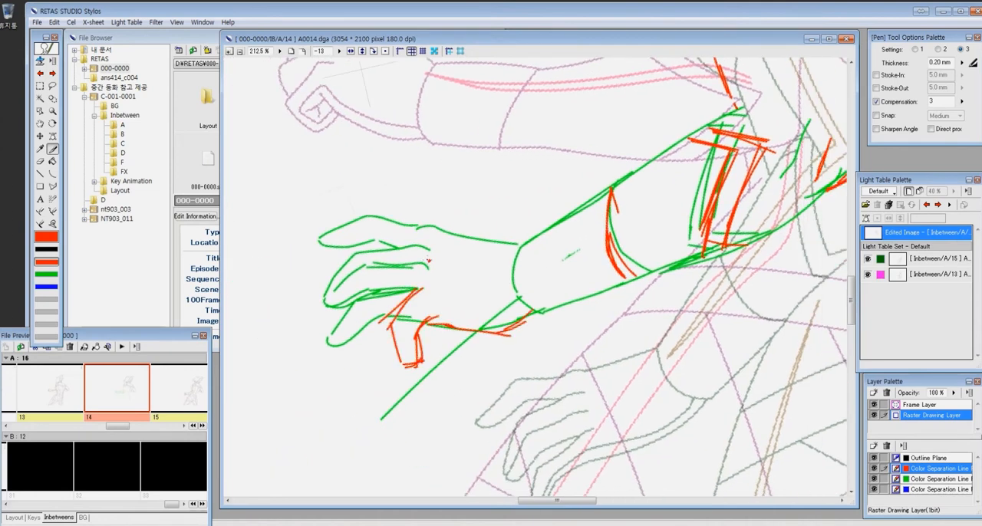
left_click_drag(469, 327, 511, 336)
left_click_drag(644, 332, 633, 329)
left_click_drag(736, 90, 529, 327)
- Outline the front upper arm, elbow, forearm, armour band and cuff in black on the outline plane, following the rough
key("1")
mouse_move(415, 325)
left_mouse_down()
mouse_move(474, 308)
mouse_move(339, 369)
left_mouse_up()
mouse_move(531, 142)
left_mouse_down()
mouse_move(577, 393)
mouse_move(819, 152)
left_mouse_up()
left_click_drag(480, 261, 467, 266)
left_click_drag(466, 266, 489, 331)
left_click_drag(489, 330, 353, 273)
mouse_move(354, 273)
left_mouse_down()
mouse_move(641, 150)
mouse_move(604, 187)
left_mouse_up()
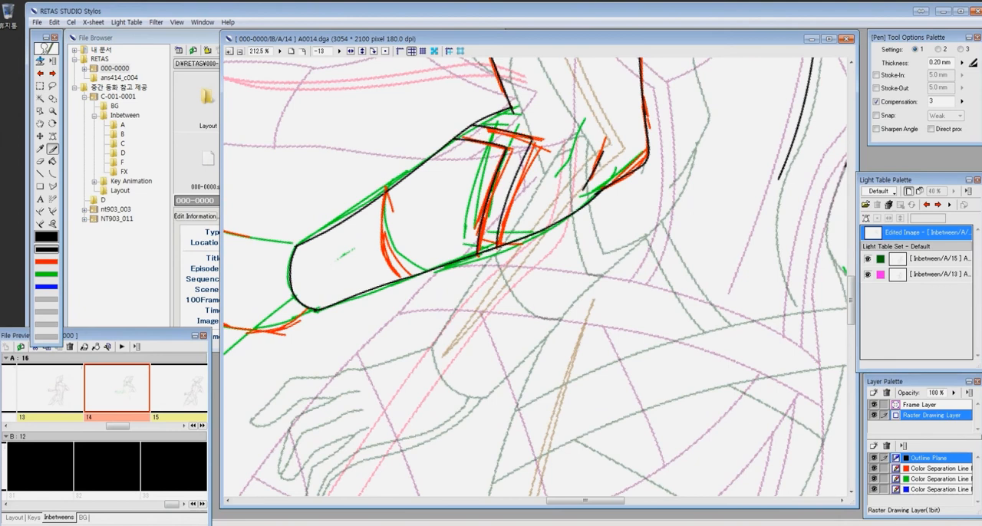
left_click_drag(322, 307, 568, 292)
- Outline the back of the hand, the fingers, the thumb and the hand's lower edge up to the wrist in black
left_click_drag(301, 165, 652, 413)
left_click_drag(492, 138, 649, 170)
key("ctrl+z")
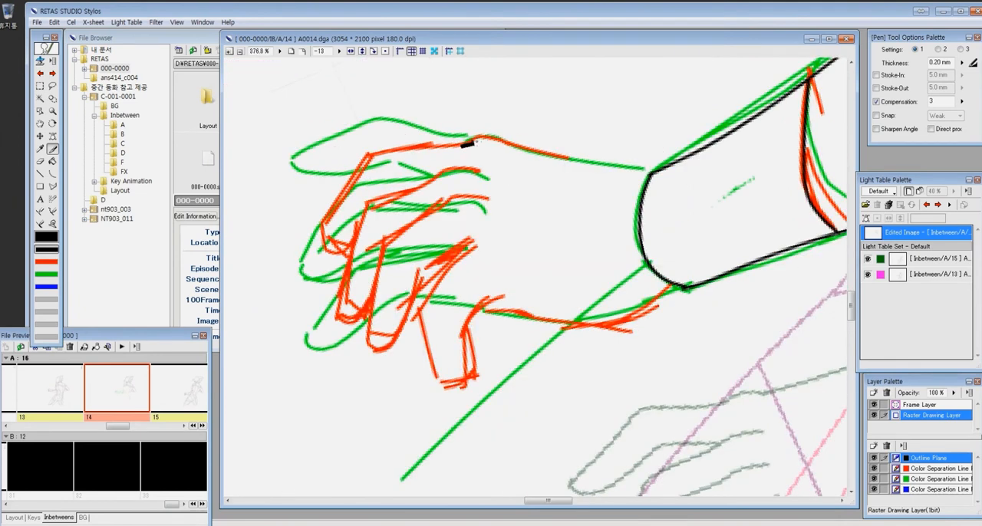
left_click_drag(476, 142, 650, 173)
left_click_drag(463, 145, 357, 233)
left_click_drag(436, 179, 481, 166)
left_click_drag(354, 319, 372, 296)
mouse_move(488, 198)
left_mouse_down()
mouse_move(368, 345)
mouse_move(463, 245)
left_mouse_up()
left_click_drag(465, 238, 488, 232)
left_click_drag(477, 301, 675, 280)
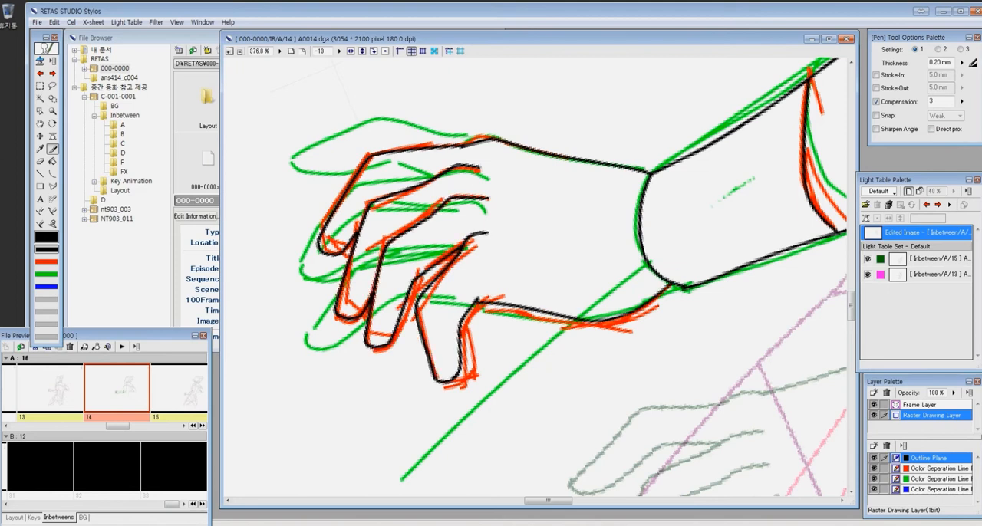
key("e")
key("l")
left_click_drag(611, 323, 678, 287)
key("p")
- Clear the green and red guide strokes around the front arm and hand, keeping the black outlines
key("ctrl+minus")
key("ctrl+minus")
key("ctrl+minus")
key("3")
key("m")
left_click_drag(406, 132, 739, 350)
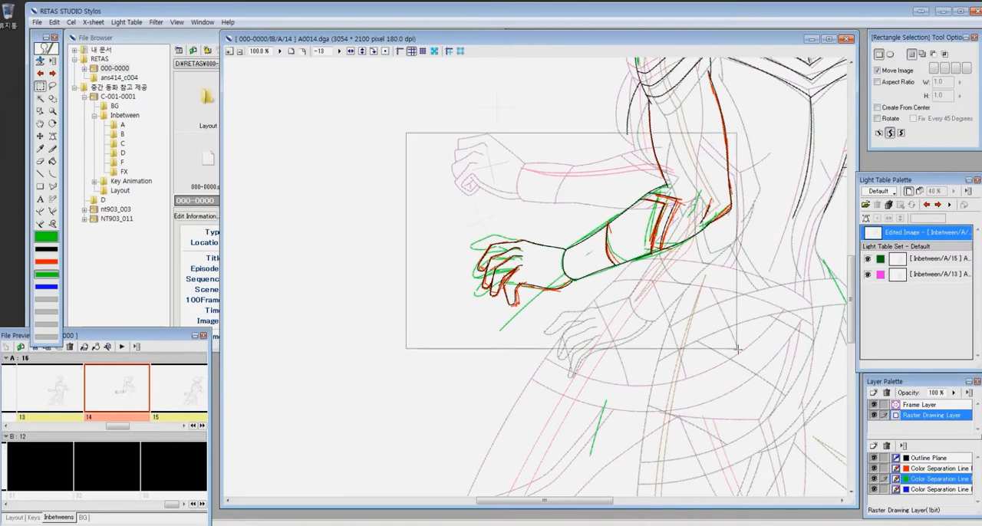
key("ctrl+minus")
left_click_drag(726, 303, 678, 354)
left_click_drag(415, 200, 599, 351)
key("Delete")
key("2")
key("2")
key("Escape")
key("Delete")
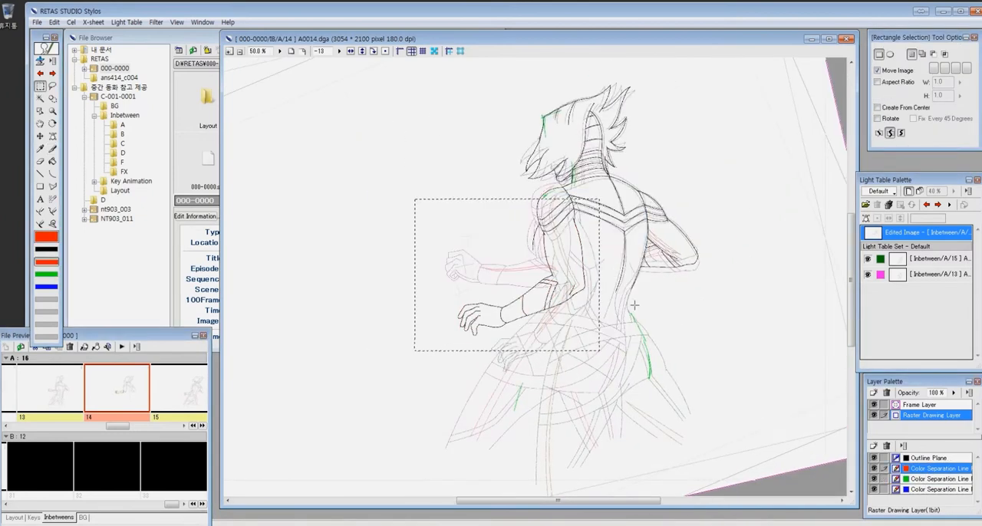
- Outline the lower back and waist below the rear arm in black on the outline plane
key("z")
left_click(706, 366)
left_click(696, 387)
key("m")
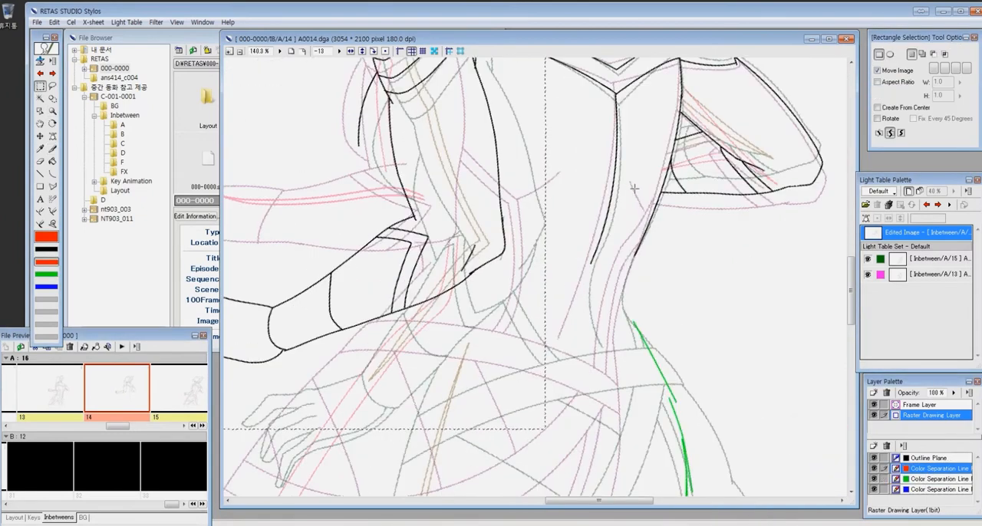
key("p")
key("1")
key("1")
key("Escape")
key("m")
key("p")
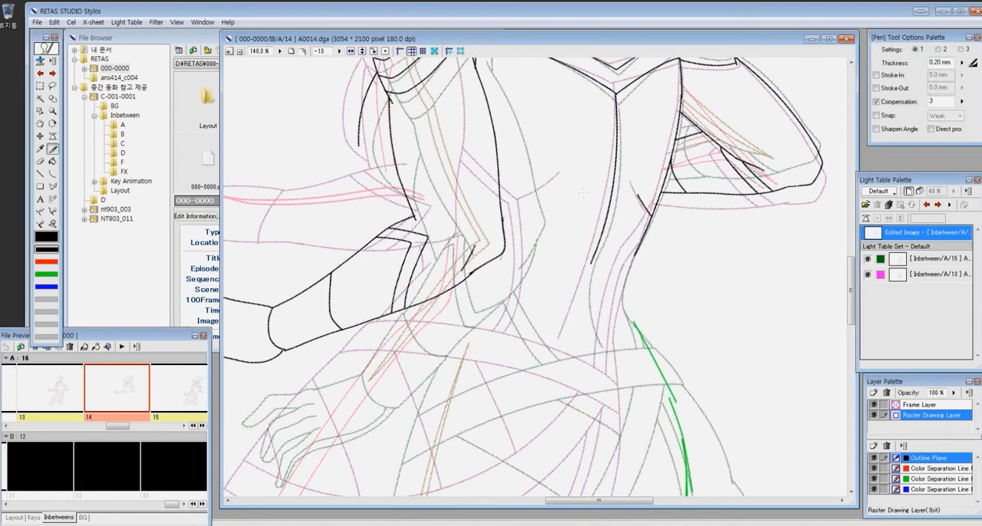
left_click_drag(651, 219, 619, 316)
left_click_drag(635, 241, 643, 163)
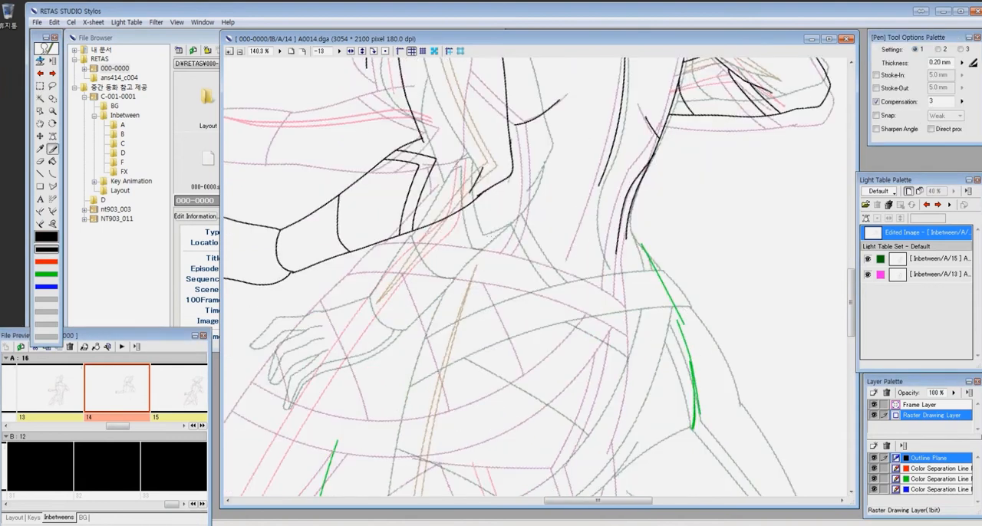
- Reset the canvas rotation to 0 and realign light table references 13 and 15 with the drawing
key("ctrl+0")
left_click(913, 260)
left_click(867, 219)
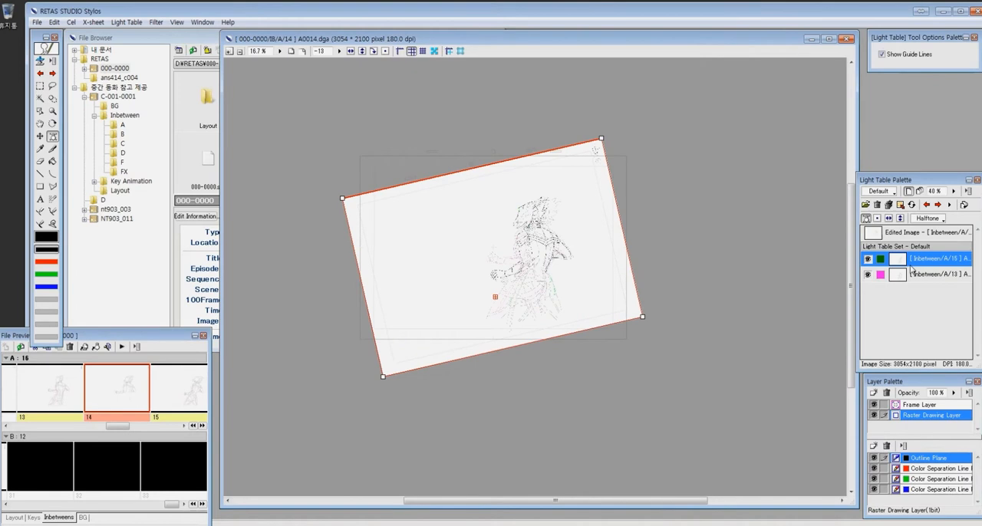
left_click(921, 232)
left_click(386, 52)
left_click(920, 259)
left_click(921, 274)
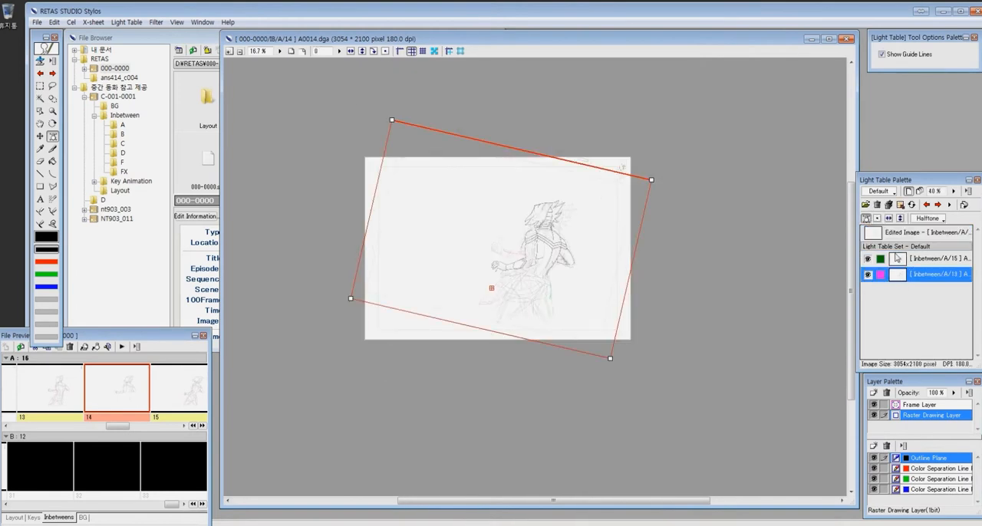
key("ctrl+space")
left_click_drag(598, 327, 476, 242)
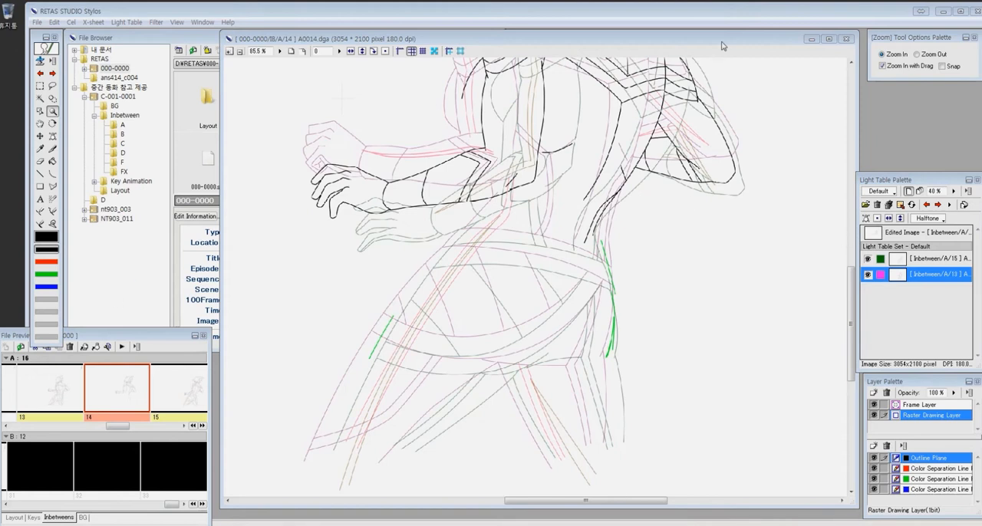
- Draw the front thigh outline as a black curve midway between the references
left_click(912, 232)
left_click_drag(345, 164, 659, 489)
key("u")
mouse_move(288, 465)
left_mouse_down()
mouse_move(474, 158)
mouse_move(517, 105)
left_mouse_up()
left_click(362, 262)
key("ctrl+z")
mouse_move(288, 452)
left_mouse_down()
mouse_move(488, 143)
mouse_move(286, 457)
left_mouse_up()
left_click(395, 211)
key("ctrl+z")
left_click(357, 289)
- Lasso the head, torso and arms, rotate the selection by -2 degrees, and deselect it
mouse_move(762, 101)
left_mouse_down()
mouse_move(673, 223)
mouse_move(640, 377)
left_mouse_up()
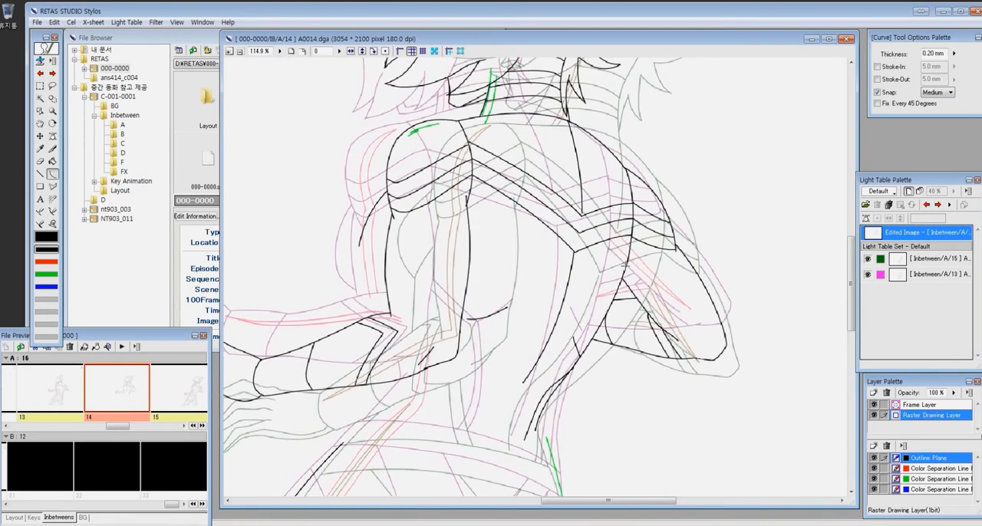
key("ctrl+minus")
key("ctrl+minus")
key("l")
mouse_move(433, 134)
left_mouse_down()
mouse_move(653, 325)
mouse_move(371, 175)
left_mouse_up()
key("ctrl+t")
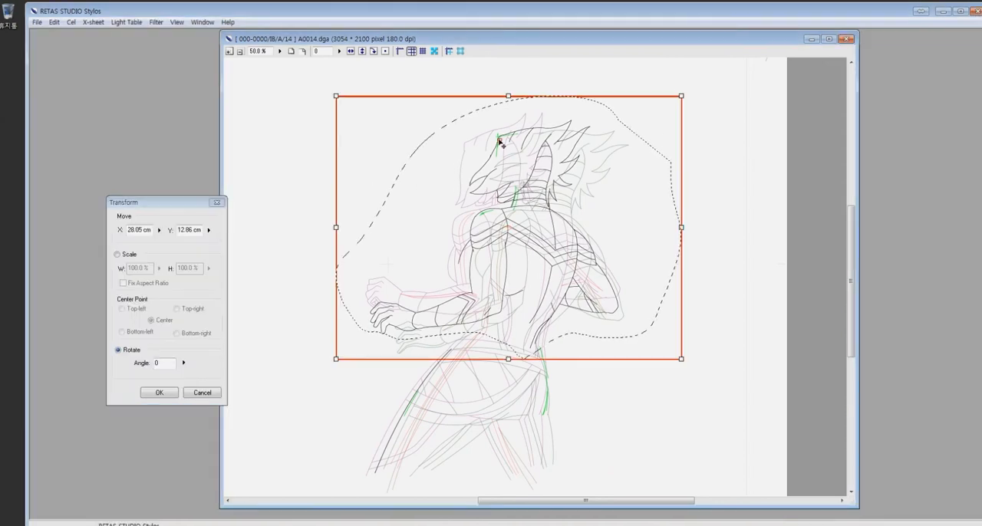
mouse_move(681, 96)
left_mouse_down()
mouse_move(678, 85)
mouse_move(720, 83)
left_mouse_up()
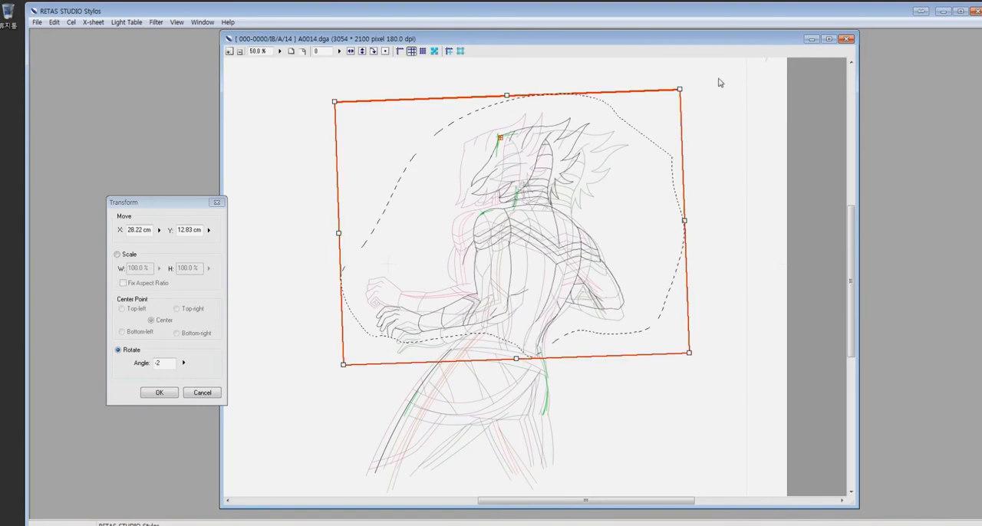
key("Return")
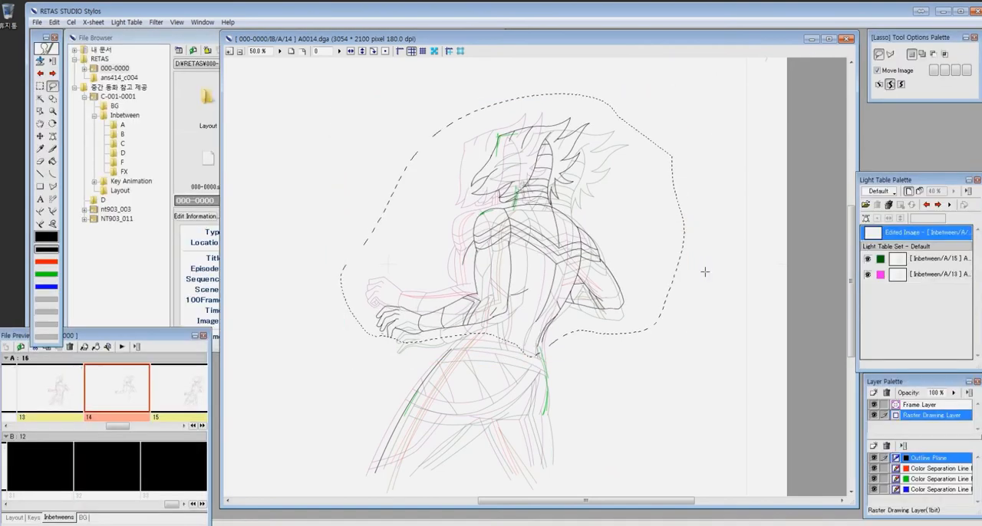
key("ctrl+d")
- Outline the small of the back, the buttock and the rear thigh in black along the green guide
key("ctrl+space")
left_click_drag(376, 277, 593, 430)
mouse_move(697, 263)
left_mouse_down()
mouse_move(600, 272)
mouse_move(623, 311)
left_mouse_up()
key("p")
left_click_drag(554, 148, 571, 294)
left_click_drag(571, 294, 615, 181)
left_click_drag(600, 363, 571, 176)
key("u")
left_click_drag(585, 154, 590, 366)
left_click(598, 263)
- Draw the two curved edges of the upper hip belt between the front hip and the lower back
left_click_drag(456, 121, 628, 455)
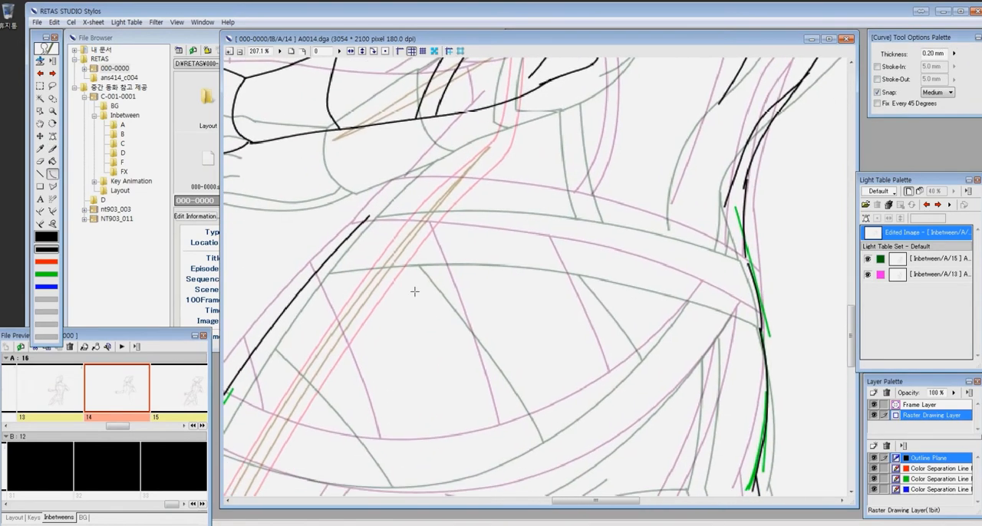
left_click_drag(447, 242, 761, 324)
left_click(575, 225)
left_click_drag(751, 267, 389, 195)
left_click(608, 183)
left_click(380, 206)
- Tidy the front end of the upper belt and extend the front hip outline up toward the forearm
key("ctrl+space")
left_click_drag(318, 122, 562, 321)
key("e")
key("u")
left_click_drag(691, 146, 438, 220)
left_click_drag(678, 173, 545, 414)
- Draw the curved line down the back and the two torso side lines below the elbow to the belt
key("ctrl+minus")
key("ctrl+minus")
key("ctrl+space")
left_click_drag(393, 149, 697, 416)
left_click_drag(423, 173, 684, 402)
left_click_drag(610, 234, 539, 398)
left_click_drag(434, 175, 435, 367)
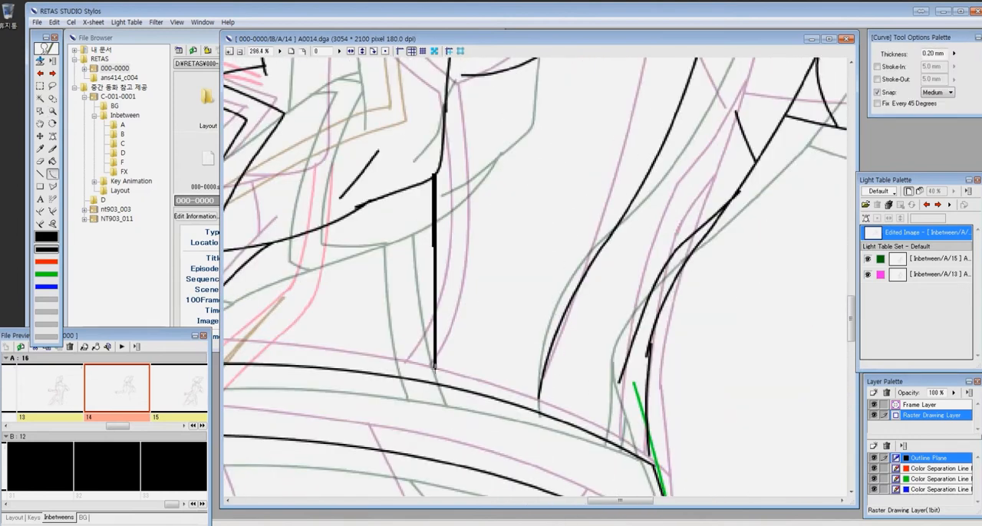
left_click_drag(408, 187, 417, 379)
- Erase the stray line ends at the small of the back and redraw the waist lines down to the belt
key("ctrl+0")
left_click_drag(499, 299, 609, 392)
key("e")
left_click_drag(546, 310, 530, 359)
key("p")
left_click_drag(553, 290, 529, 459)
left_click_drag(578, 305, 558, 465)
- Draw the two curved edges of the lower hip belt from the front thigh to the rear hip
key("ctrl+minus")
key("ctrl+minus")
key("ctrl+minus")
key("ctrl+space")
left_click_drag(350, 249, 565, 395)
key("u")
left_click_drag(342, 347, 747, 245)
left_click(572, 465)
left_click_drag(320, 387, 782, 258)
left_click(617, 416)
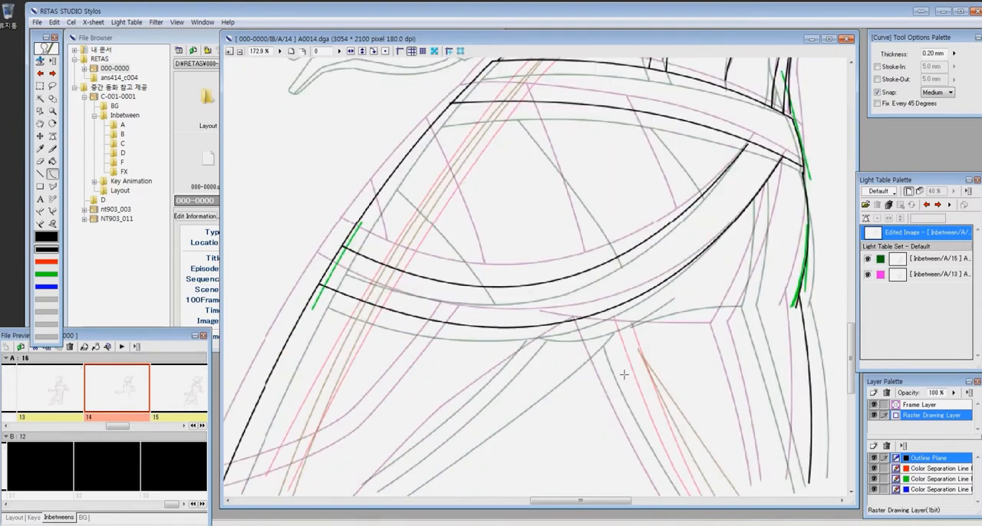
- Draw curved dividing lines across the hip panel between the upper and lower belts
key("space")
left_click_drag(604, 154, 533, 218)
left_click(517, 259)
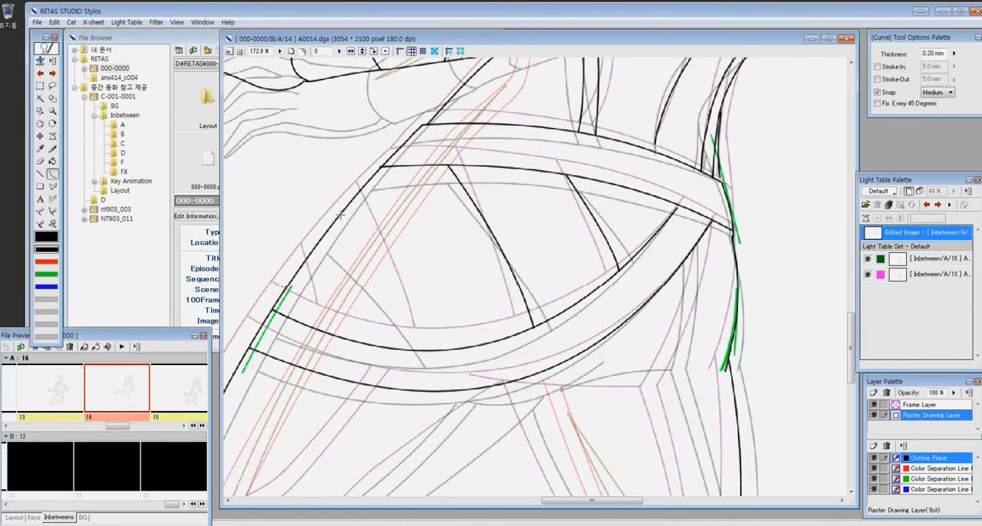
- Draw the paired bent stripe lines from the belt down the side of the rear thigh
left_click_drag(763, 364, 743, 237)
mouse_move(666, 129)
left_mouse_down()
mouse_move(637, 258)
mouse_move(704, 428)
left_mouse_up()
left_click(688, 328)
key("ctrl+space")
left_click_drag(583, 156, 533, 333)
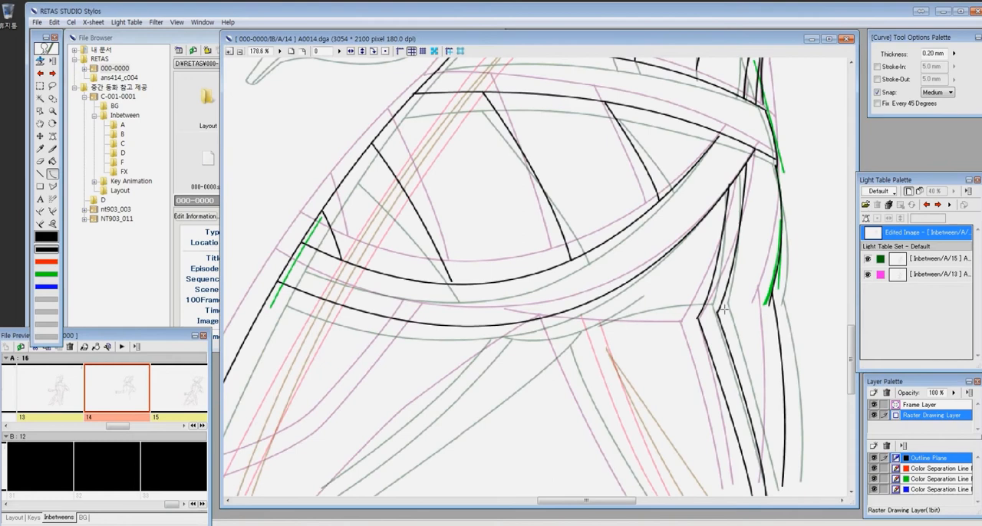
- Draw the curved crotch line below the lower belt and the inner outline of the front thigh
left_click_drag(602, 336, 674, 315)
left_click(557, 330)
left_click_drag(483, 331, 642, 208)
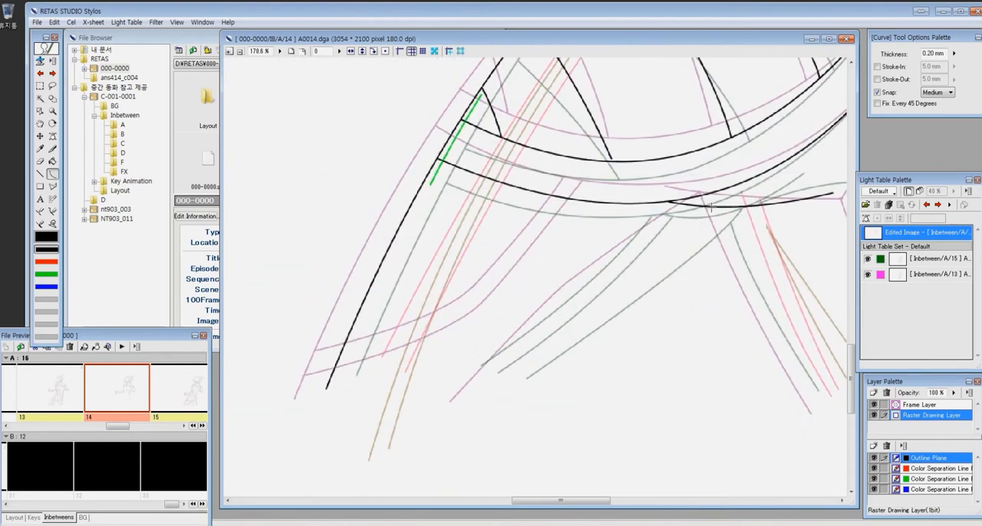
left_click_drag(712, 206, 473, 405)
key("ctrl+space")
left_click_drag(532, 262, 639, 405)
- Draw the front outline of the rear thigh as a black curve running down from the crotch
key("ctrl+minus")
key("ctrl+minus")
key("ctrl+minus")
key("ctrl+minus")
key("ctrl+minus")
key("ctrl+space")
left_click_drag(553, 132, 868, 368)
left_click_drag(346, 198, 458, 418)
left_click(398, 328)
- Toggle reference 13 and step through the light table images to compare the leg lines with the neighbouring cels
left_click_drag(227, 208, 563, 233)
left_click_drag(578, 310, 612, 322)
left_click(868, 274)
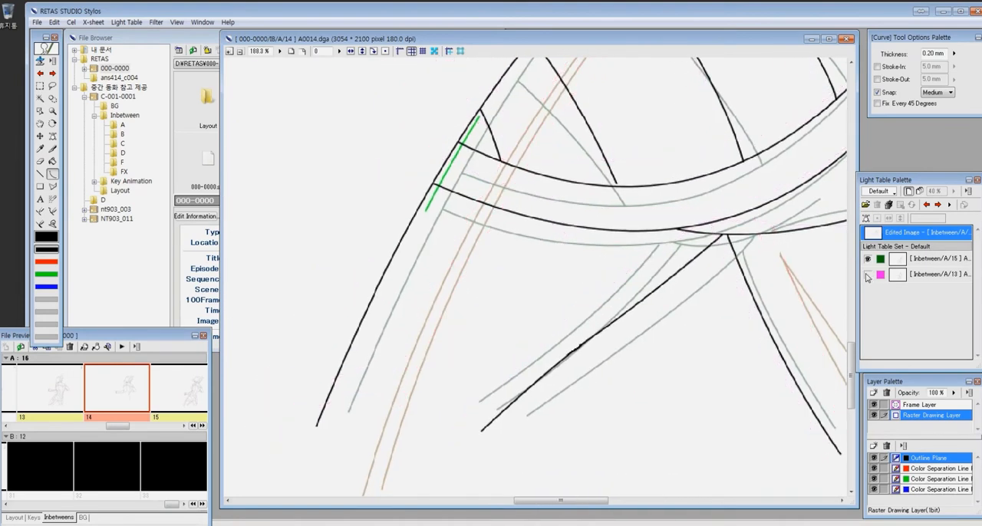
left_click(867, 274)
key("ctrl+minus")
key("ctrl+minus")
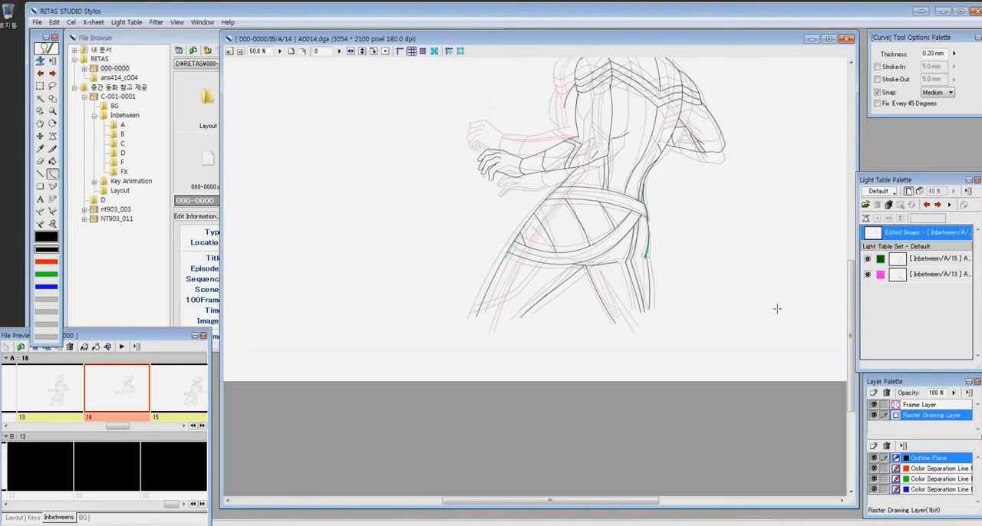
left_click(927, 205)
left_click(939, 205)
- Draw two parallel curved lines along the inner side of the front thigh
left_click_drag(494, 204, 617, 356)
left_click_drag(531, 230, 400, 351)
left_click(462, 317)
left_click_drag(555, 231, 410, 362)
left_click(471, 328)
- Draw the two curved band lines across the lower end of the front thigh
left_click_drag(278, 245, 614, 451)
left_click_drag(451, 280, 273, 330)
left_click(367, 319)
left_click_drag(471, 301, 268, 353)
left_click(376, 344)
- Draw the curved chest contour in front of the upper arm, from the shoulder band down toward the forearm
key("ctrl+minus")
key("ctrl+minus")
key("ctrl+minus")
left_click_drag(727, 214, 638, 355)
mouse_move(583, 178)
left_mouse_down()
mouse_move(452, 292)
mouse_move(448, 365)
left_mouse_up()
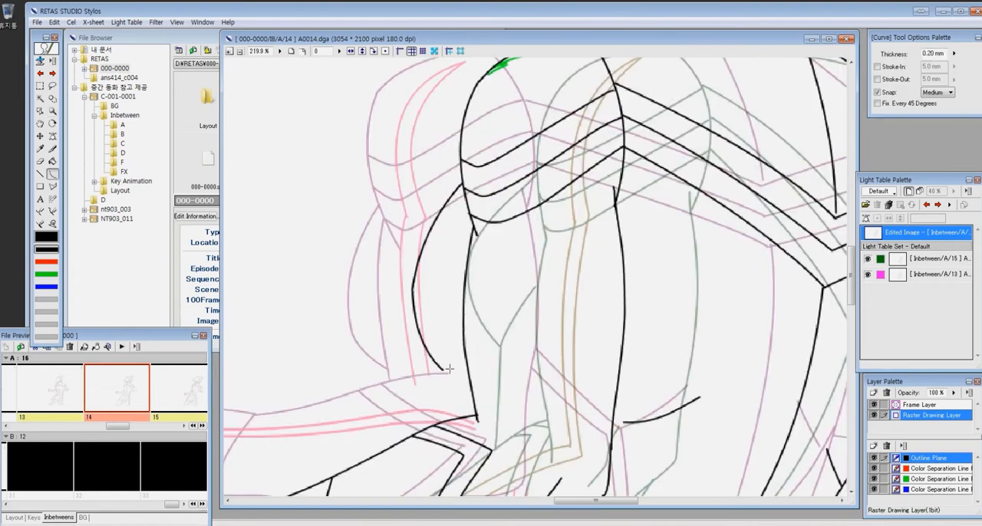
key("ctrl+minus")
key("ctrl+minus")
key("ctrl+minus")
key("z")
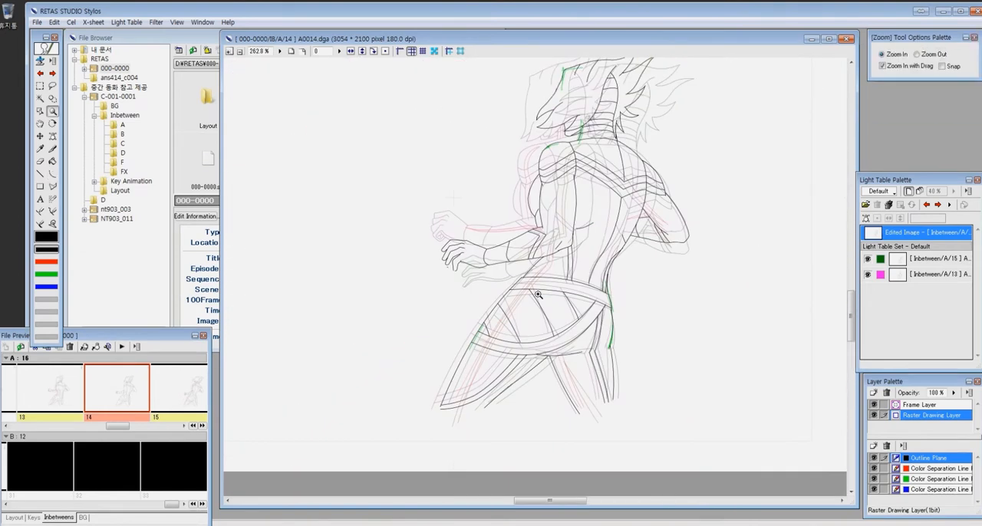
- Clean up the outline between the front forearm and the waist belt by erasing and redrawing line ends
left_click_drag(537, 294, 423, 238)
key("e")
left_click_drag(606, 237, 315, 317)
key("p")
left_click_drag(819, 330, 440, 401)
key("ctrl+minus")
key("ctrl+minus")
key("ctrl+minus")
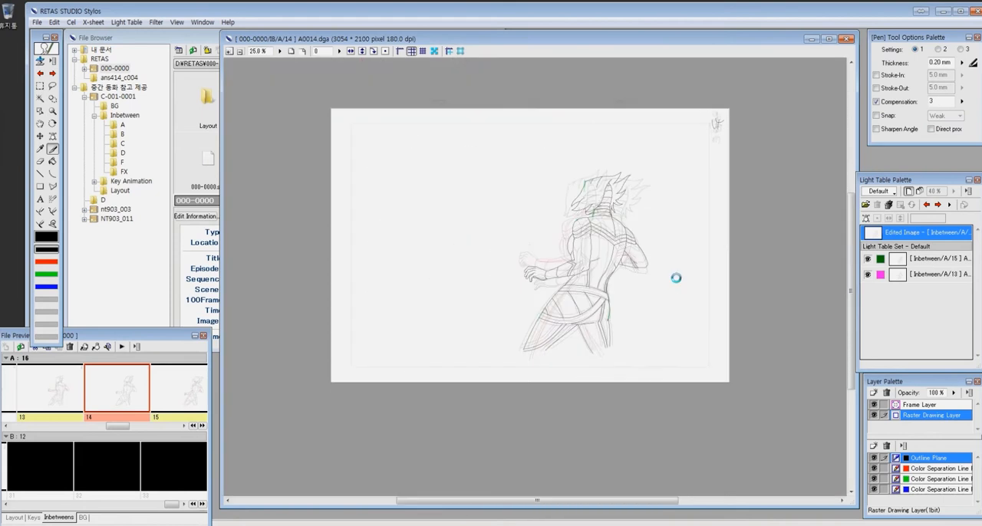
- Select the figure area on the green color separation plane and clear its green guide strokes
key("z")
left_click_drag(556, 183, 676, 326)
key("ctrl+minus")
key("ctrl+minus")
key("ctrl+minus")
key("ctrl+minus")
key("ctrl+minus")
key("3")
key("m")
left_click_drag(415, 211, 627, 391)
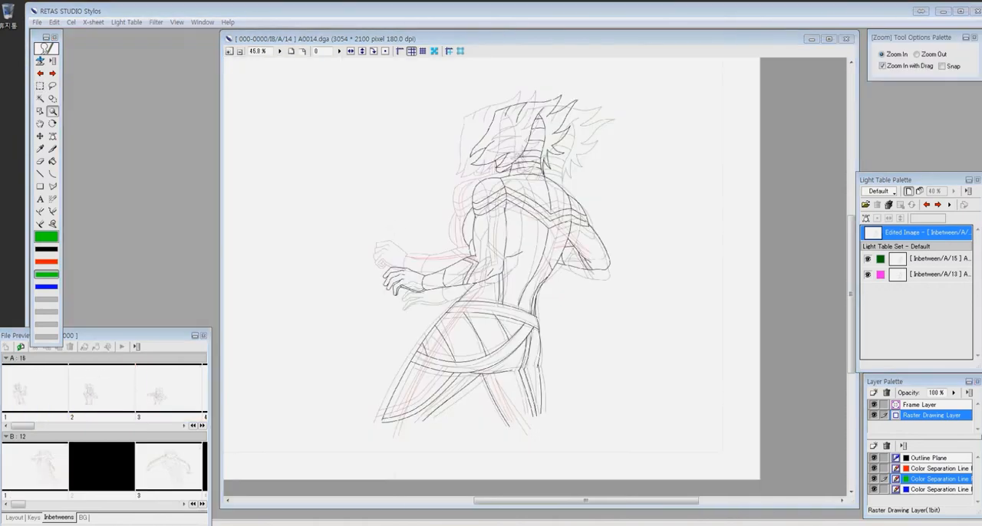
- Switch to the red color separation plane and draw the two red lines on the neck
key("2")
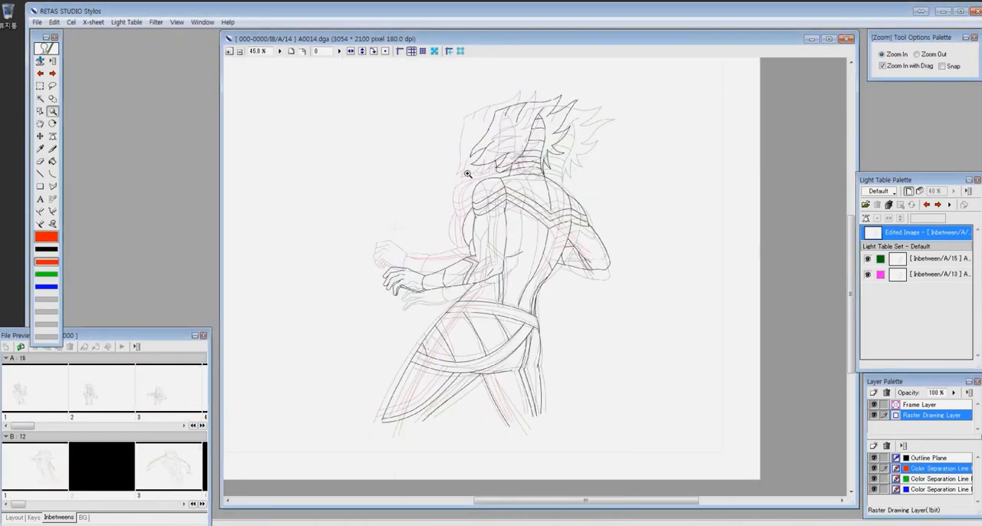
left_click_drag(453, 110, 596, 216)
key("p")
left_click_drag(512, 255, 504, 316)
mouse_move(483, 404)
left_mouse_down()
mouse_move(573, 296)
mouse_move(617, 204)
left_mouse_up()
- Draw two parallel red curves down the front upper arm from the shoulder to the elbow
key("c")
left_click_drag(544, 139, 507, 275)
left_click(501, 197)
left_click_drag(548, 343, 510, 206)
left_click_drag(469, 140, 483, 323)
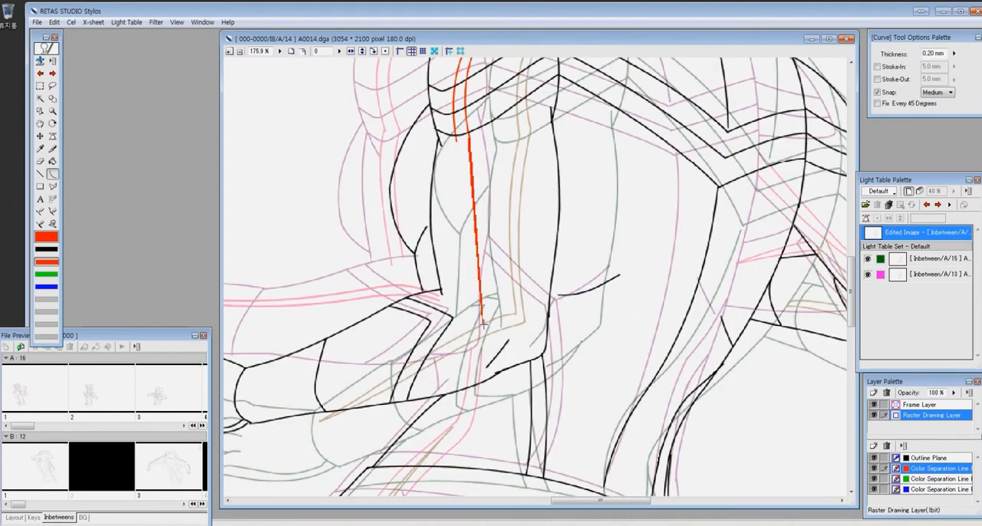
left_click(458, 235)
left_click_drag(433, 343, 572, 311)
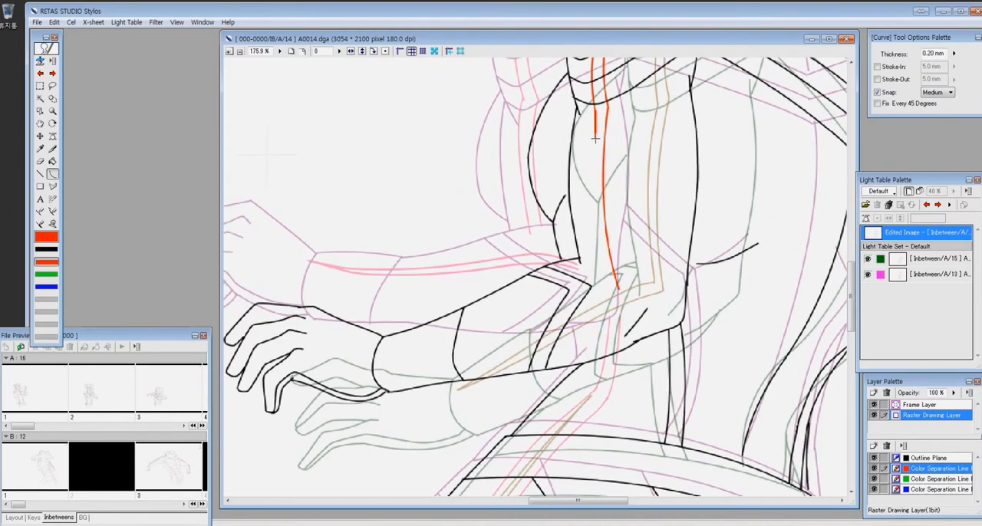
left_click(516, 324)
- Draw the two red color separation lines along the front forearm, meeting at the wrist and joining the upper-arm lines at the elbow
key("p")
mouse_move(366, 312)
left_mouse_down()
mouse_move(578, 221)
mouse_move(647, 212)
left_mouse_up()
key("ctrl+z")
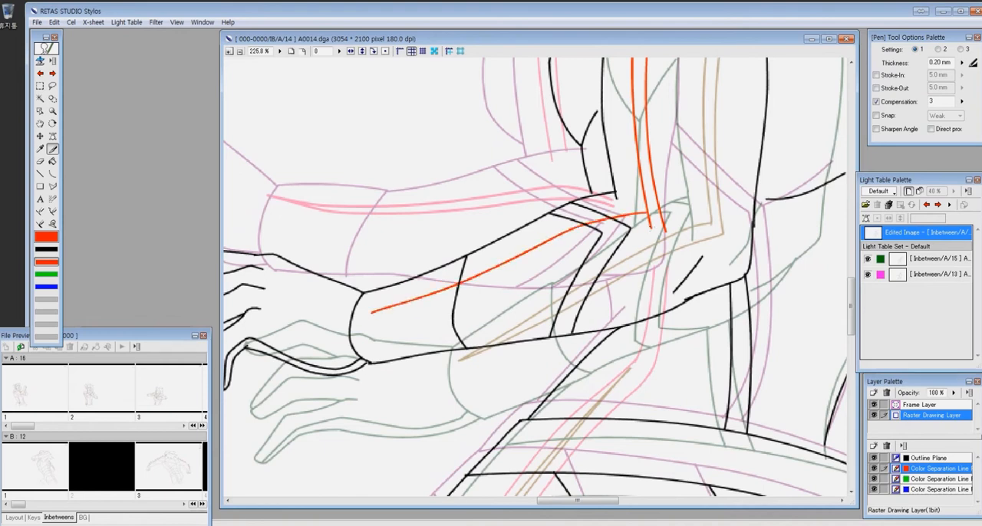
key("e")
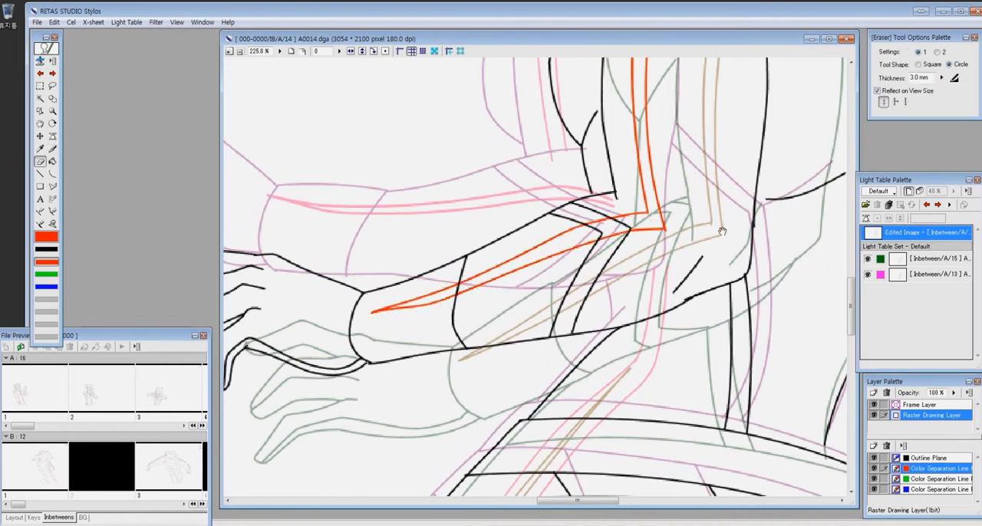
left_click_drag(726, 224, 734, 245)
- Step through the light table images to compare the arm and waist color lines with cel 13, and return to cel 14
left_click(939, 206)
left_click(927, 206)
left_click(927, 206)
key("p")
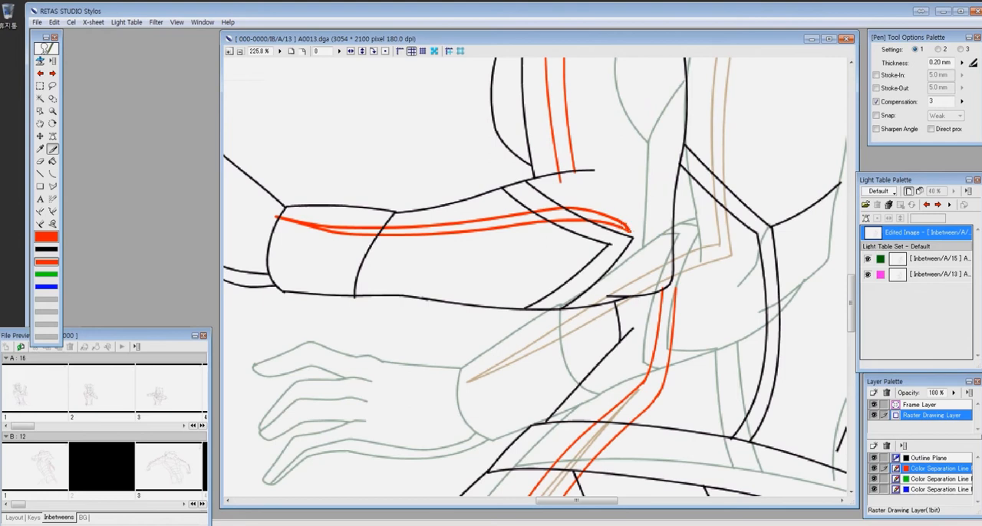
left_click_drag(677, 283, 676, 298)
left_click(939, 206)
key("Return")
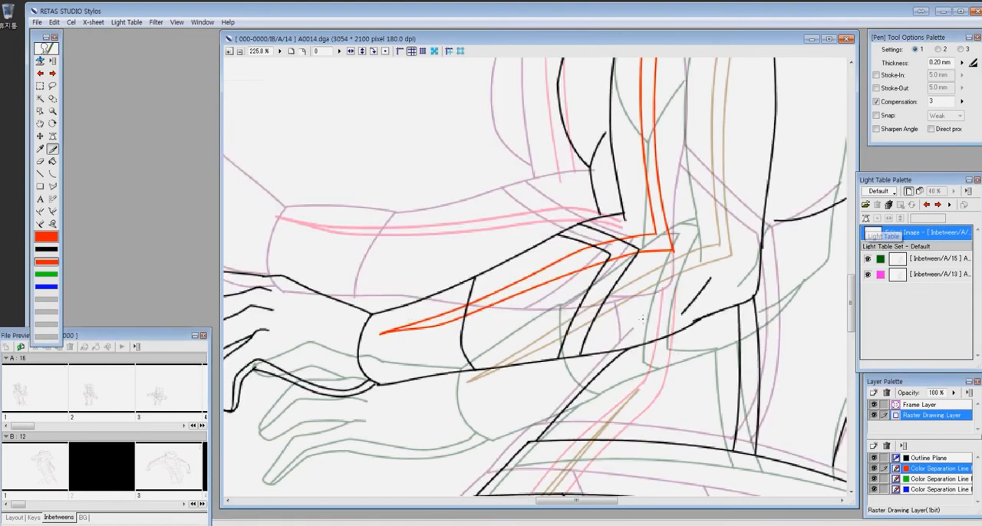
- Draw two parallel red curves from the waist belt down the length of the front thigh
key("ctrl+minus")
key("ctrl+minus")
key("z")
left_click_drag(638, 257, 418, 465)
key("u")
left_click_drag(468, 347, 602, 160)
left_click(511, 240)
left_click_drag(411, 477, 603, 155)
left_click(503, 234)
- Extend the two red thigh lines up past the belt to the underside of the front forearm
key("z")
left_click_drag(512, 92, 673, 272)
key("p")
mouse_move(576, 152)
left_mouse_down()
mouse_move(557, 212)
mouse_move(525, 260)
left_mouse_up()
key("e")
key("p")
key("ctrl+minus")
key("ctrl+minus")
key("ctrl+minus")
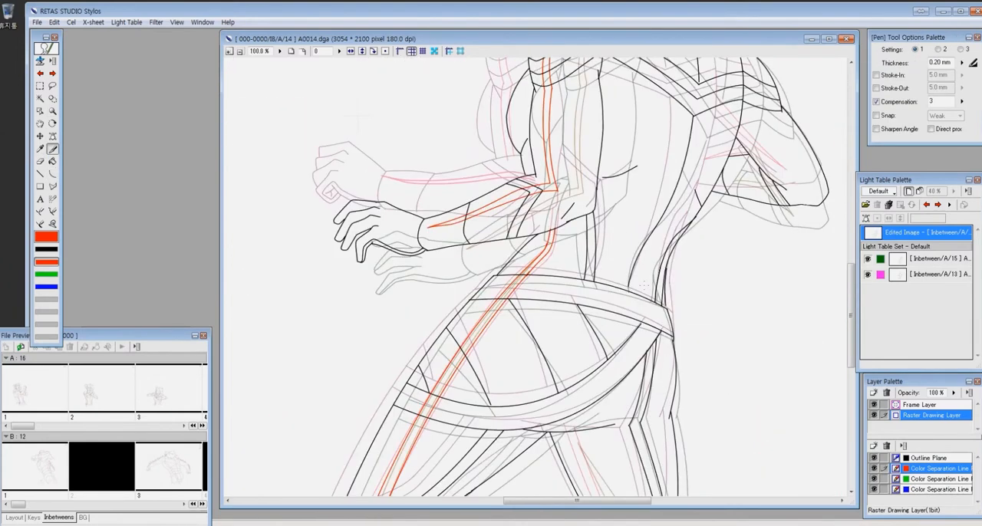
- Draw the red color separation lines down the rear thigh
key("u")
left_click_drag(470, 300, 508, 373)
left_click(495, 339)
mouse_move(579, 188)
left_mouse_down()
mouse_move(561, 285)
mouse_move(537, 336)
left_mouse_up()
- Draw the red color separation lines along the bent rear arm, converging toward the elbow
left_click_drag(461, 138, 660, 338)
left_click_drag(471, 289, 545, 388)
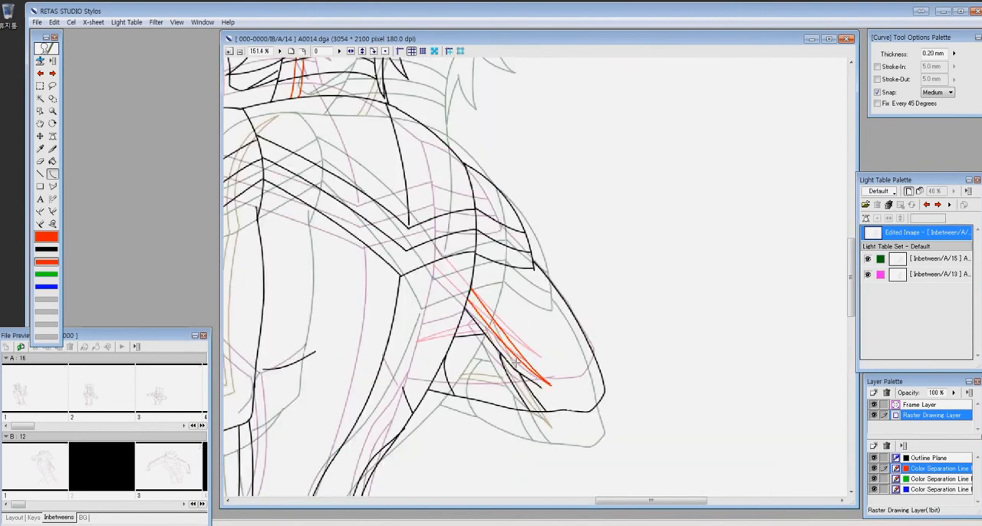
key("ctrl+minus")
key("ctrl+minus")
key("ctrl+minus")
- Hide the light table references and flip repeatedly through the neighbouring cels to check the motion of the finished cel 14
key("z")
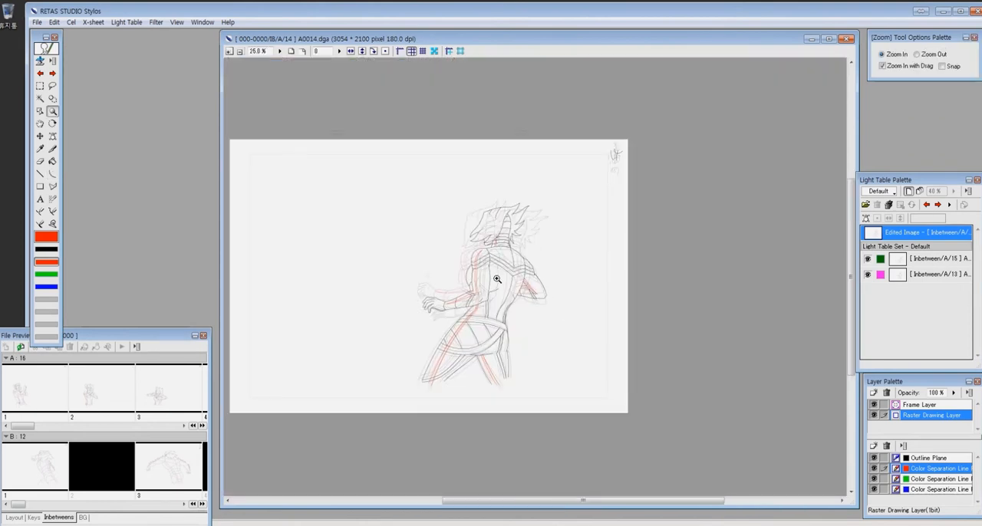
left_click_drag(387, 210, 637, 374)
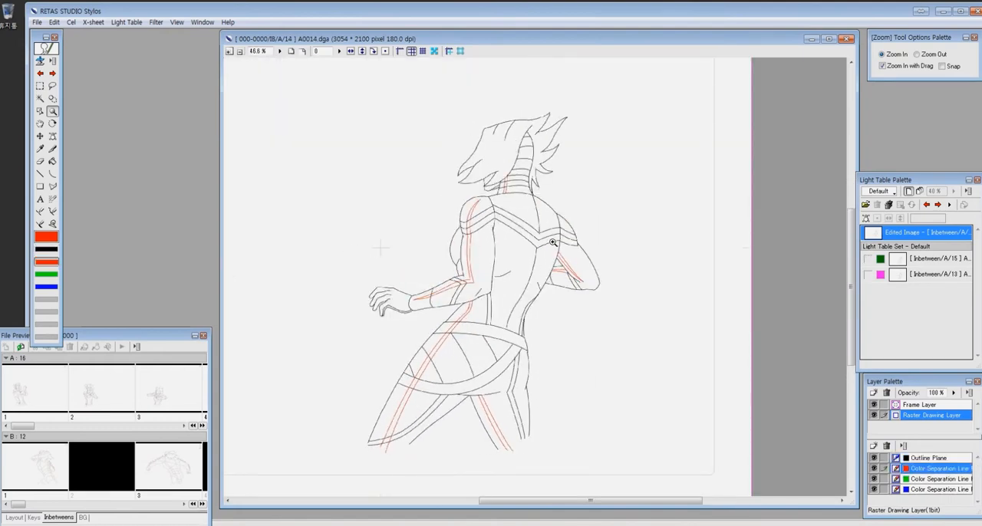
key("ctrl+minus")
key("ctrl+minus")
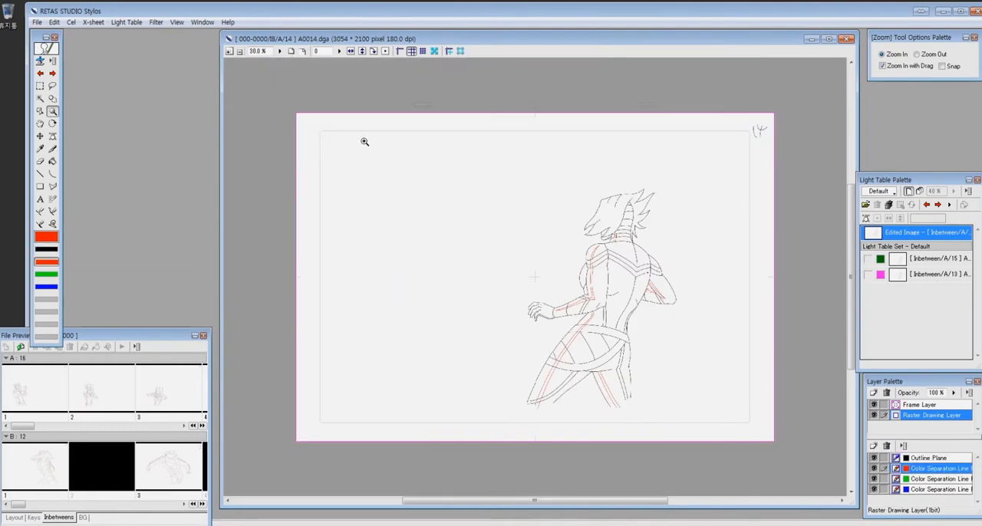
left_click_drag(296, 110, 793, 448)
key("Page_Up")
key("Page_Down")
key("Page_Down")
key("Page_Up")
key("Page_Up")
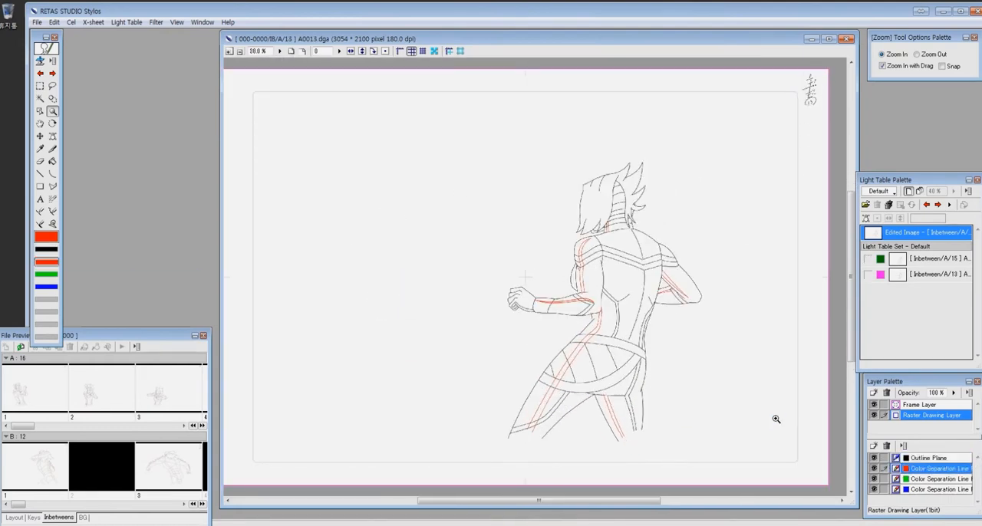
key("Page_Up")
key("Page_Up")
key("Page_Up")
key("Page_Up")
key("Page_Up")
key("Page_Up")
key("Page_Up")
key("Page_Up")
key("Page_Up")
key("Page_Up")
key("Page_Up")
key("Page_Up")
key("Page_Down")
key("Page_Down")
key("Page_Down")
key("Page_Down")
key("Page_Down")
key("Page_Down")
key("Page_Down")
key("Page_Down")
key("Page_Down")
key("Page_Down")
key("Page_Down")
key("Page_Down")
key("Page_Up")
key("Page_Up")
key("Page_Up")
key("Page_Up")
key("Page_Up")
key("Page_Up")
key("Page_Up")
key("Page_Up")
key("Page_Up")
key("Page_Up")
key("Page_Up")
key("Page_Up")
key("Page_Up")
key("Page_Down")
key("Page_Down")
key("Page_Down")
key("Page_Down")
key("Page_Down")
key("Page_Down")
key("Page_Down")
key("Page_Down")
key("Page_Down")
key("Page_Down")
key("Page_Down")
key("Page_Down")
key("Page_Down")
key("Page_Down")
key("Page_Down")
key("Page_Down")
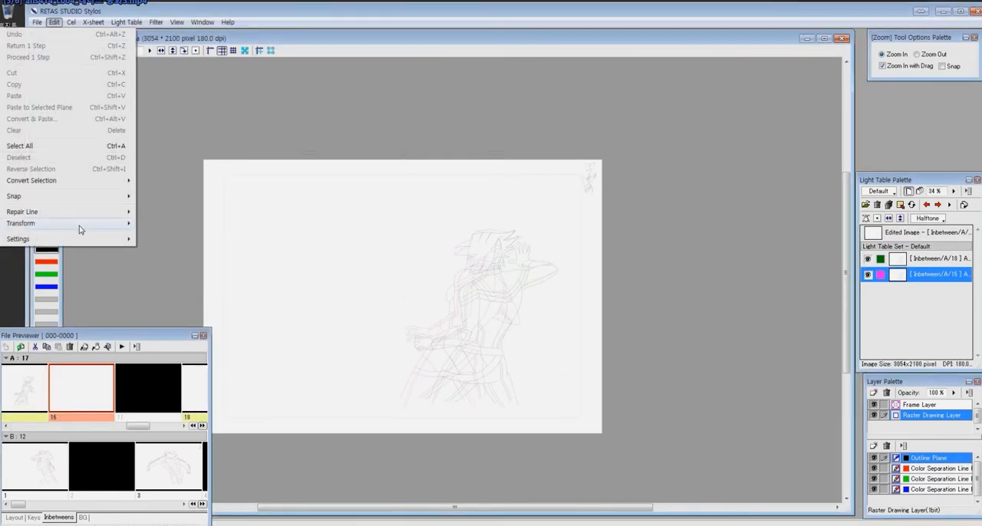
- Review the color settings in the preferences
left_click(186, 289)
left_click_drag(460, 163, 610, 169)
left_click(657, 219)
left_click(652, 289)
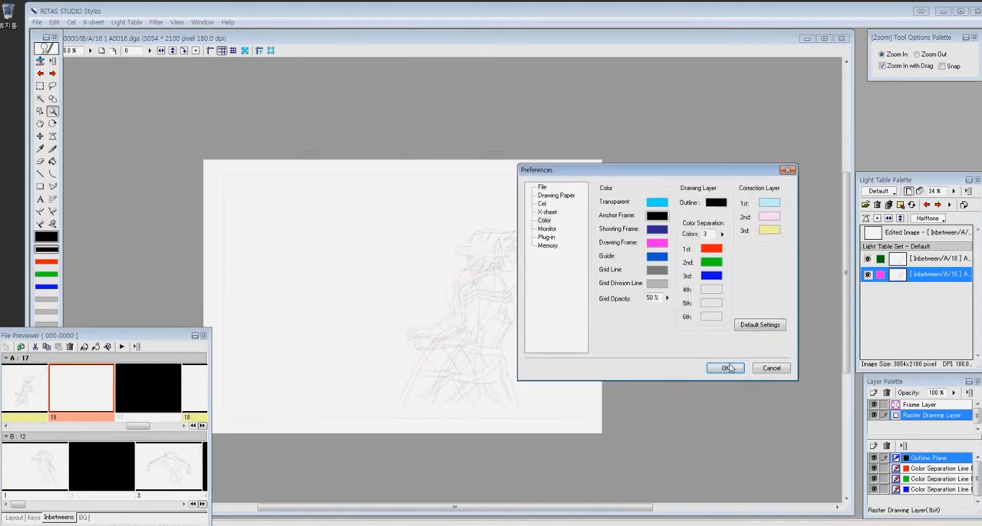
left_click(729, 368)
- Activate the light table positioning tool on cel 16 and try shifting the sheets to overlap the figures
left_click_drag(273, 122, 655, 435)
left_click_drag(532, 387, 631, 387)
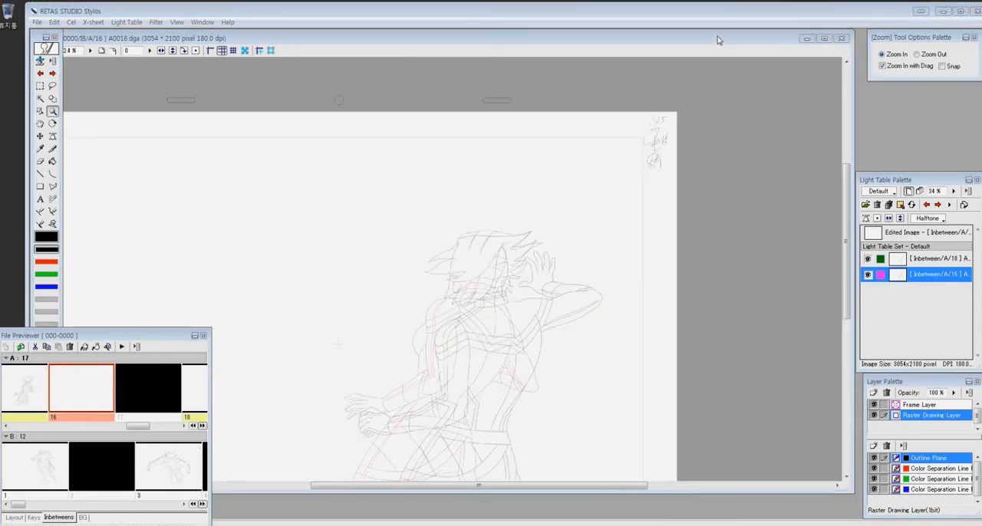
left_click(867, 218)
left_click_drag(604, 217, 612, 239)
left_click(553, 186)
left_click_drag(552, 186, 506, 213)
left_click(570, 193)
left_click_drag(606, 280, 580, 281)
left_click_drag(592, 342, 618, 344)
left_click(878, 232)
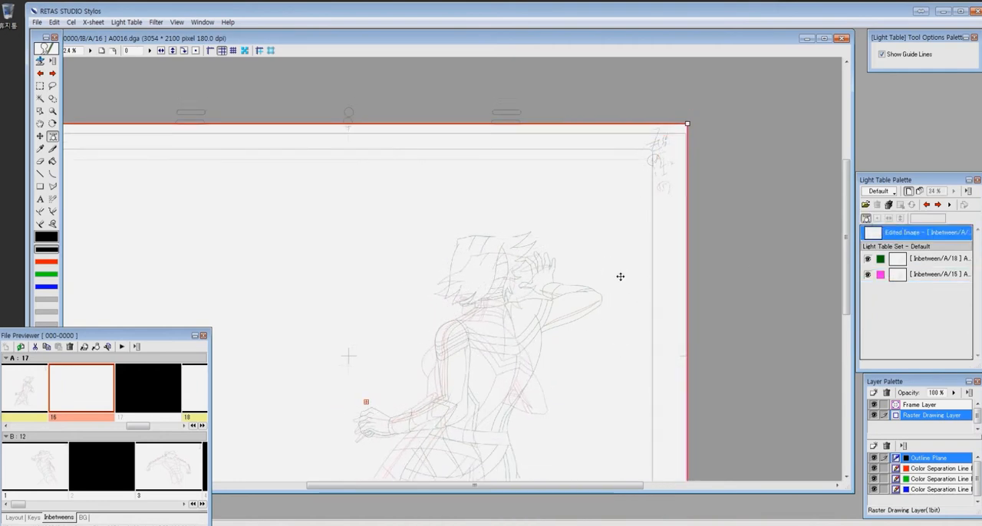
left_click(580, 337)
left_click(534, 323)
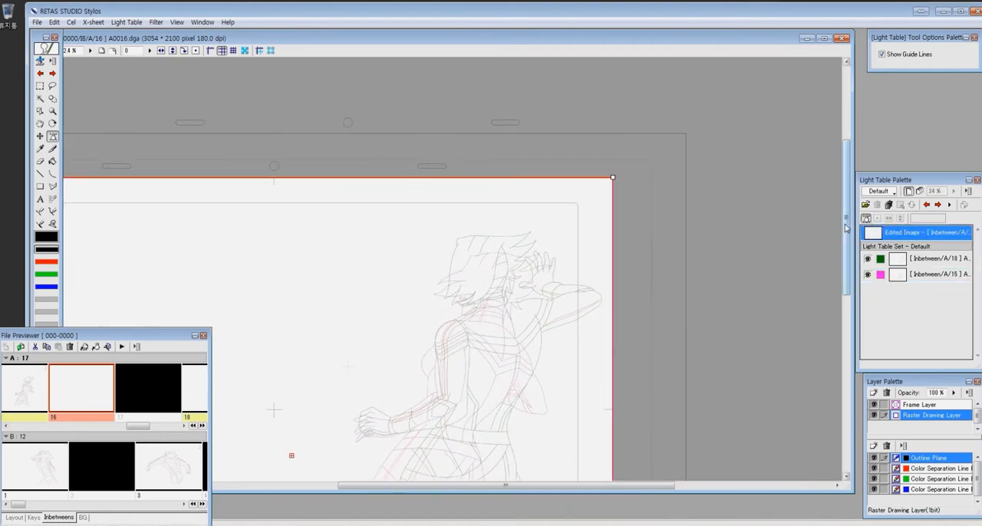
- Reset the light table positions of references 18 and 15
left_click(924, 260)
left_click(877, 219)
left_click(915, 276)
left_click(877, 219)
- Shift reference 15 on the light table so its figure overlaps the one on reference 18
left_click_drag(568, 283, 561, 253)
left_click_drag(554, 304, 701, 250, "ctrl")
left_click(921, 275)
mouse_move(694, 346)
left_mouse_down()
mouse_move(672, 337)
mouse_move(704, 308)
mouse_move(691, 336)
left_mouse_up()
left_click(917, 232)
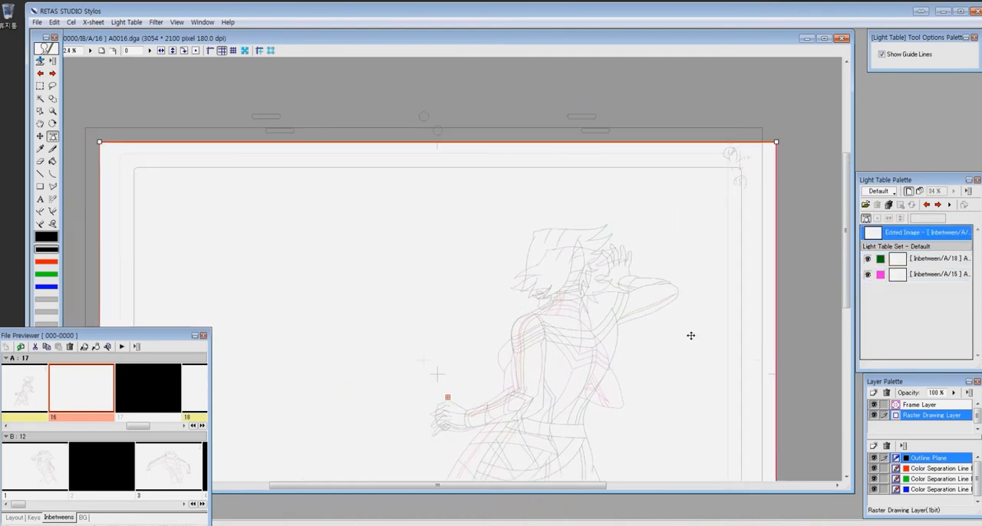
- Reposition reference 18 and the edited sheet so that the frame of cel 16 lies between both references
left_click_drag(672, 245, 714, 190)
left_click(917, 260)
left_click_drag(683, 307, 665, 336)
left_click(906, 237)
left_click_drag(717, 285, 682, 313)
scroll(682, 314, "down", 3)
scroll(682, 313, "up", 3)
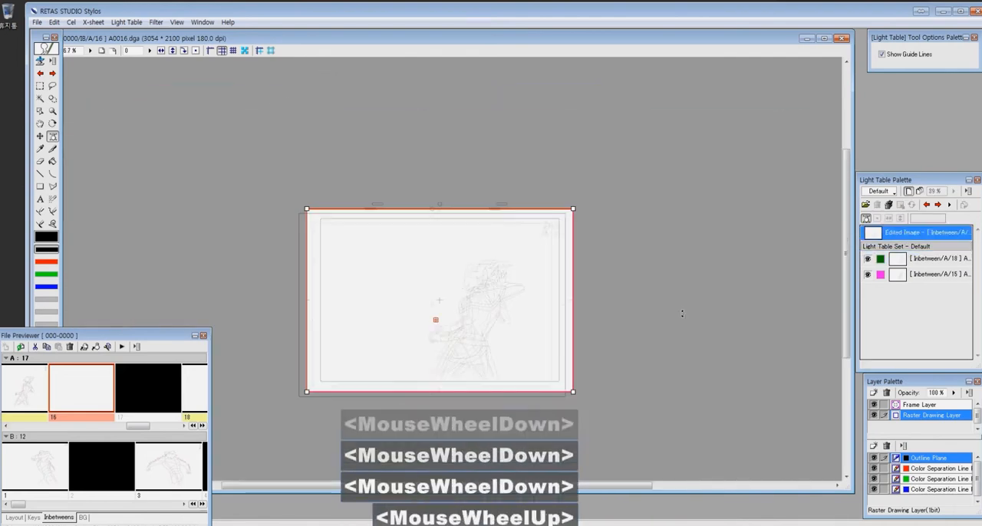
- Write the cel number 16 in the sheet's upper right corner and adjust reference 18 on the light table
left_click_drag(684, 125, 637, 162)
key("x")
mouse_move(760, 139)
left_mouse_down()
mouse_move(761, 157)
mouse_move(770, 151)
left_mouse_up()
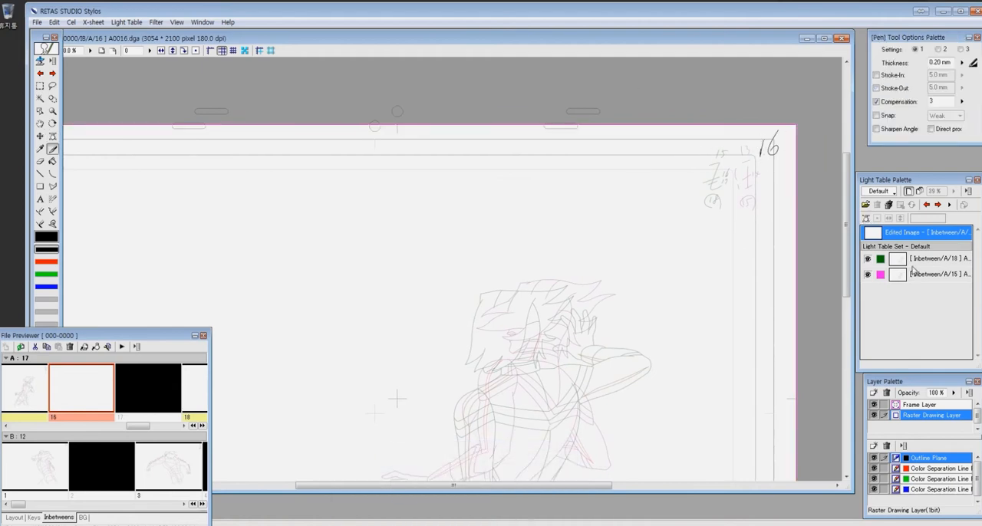
left_click(914, 259)
left_click_drag(699, 299, 737, 249)
left_click(912, 233)
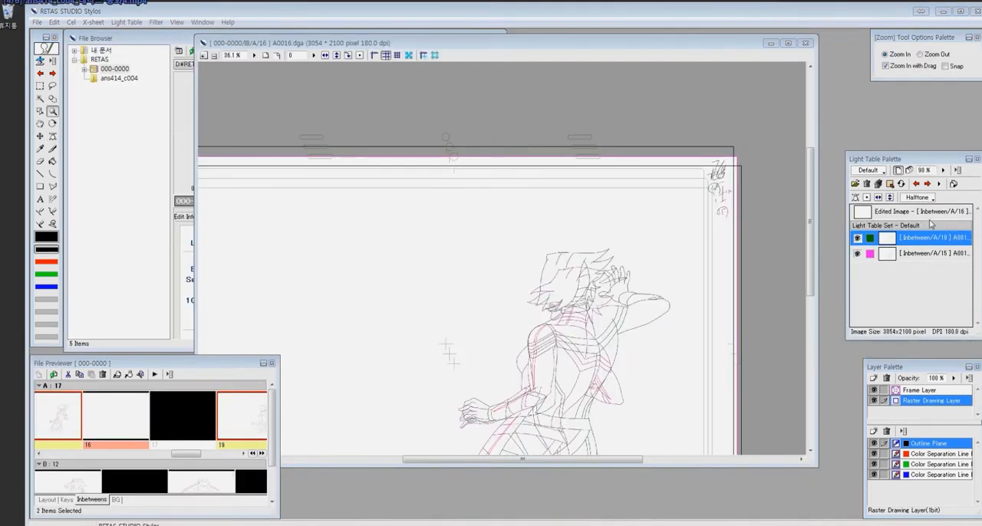
- Lower the light table opacity of references 19 and 15, and make the cel 16 image active for editing
left_click(943, 170)
left_click(951, 185)
left_click(915, 255)
left_click(943, 171)
left_click(951, 185)
left_click(917, 212)
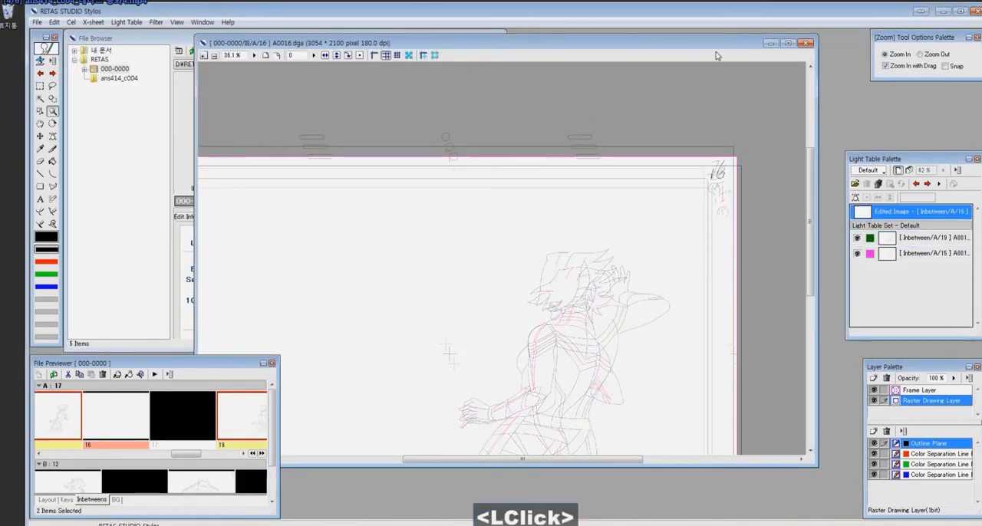
- Draw the front shoulder outline as two curves midway between the references and join them at the shoulder's top
left_click_drag(455, 317, 546, 411)
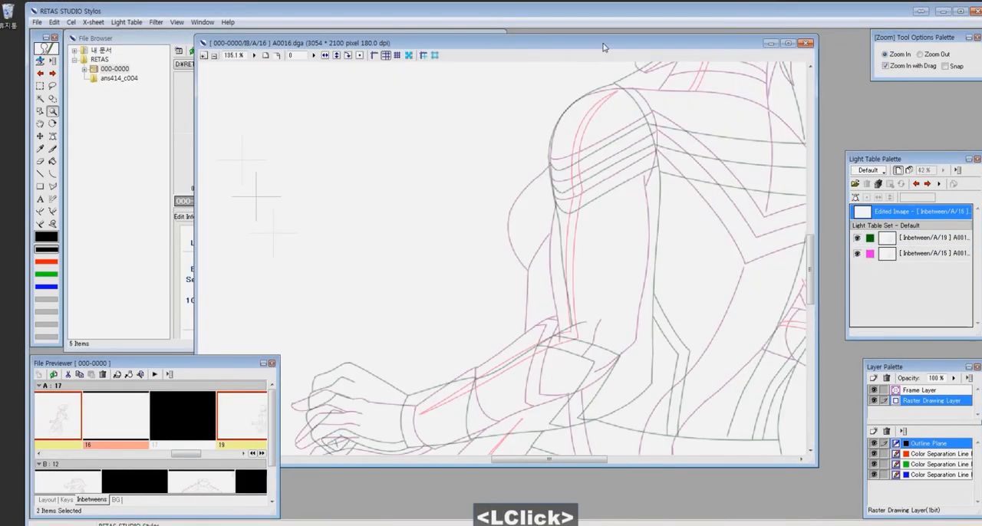
left_click_drag(531, 95, 710, 313)
left_click_drag(463, 187, 473, 272)
key("c")
left_click_drag(519, 131, 396, 344)
left_click(357, 155)
left_click_drag(523, 133, 577, 309)
left_click(591, 171)
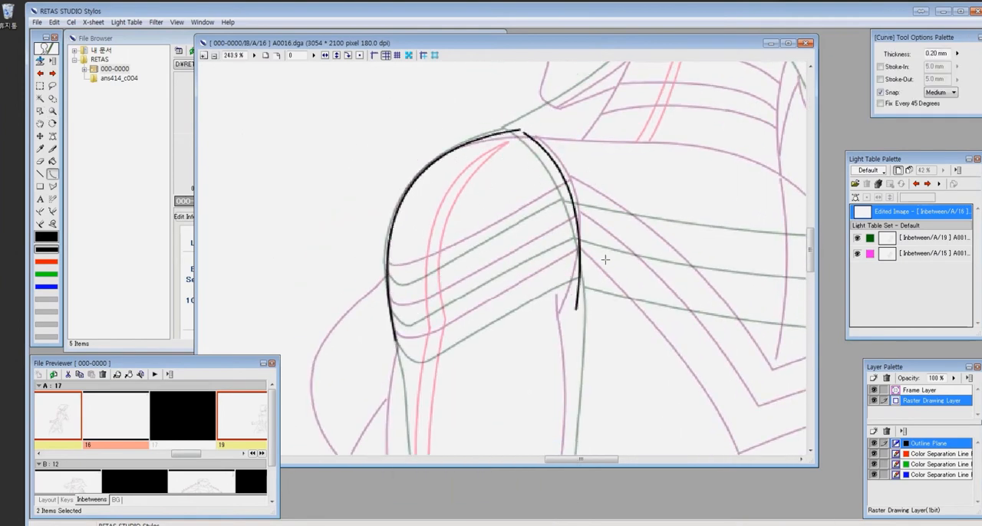
key("p")
left_click_drag(520, 130, 525, 133)
- Draw the parallel band lines across the lower part of the front shoulder
key("z")
left_click_drag(528, 241, 598, 378)
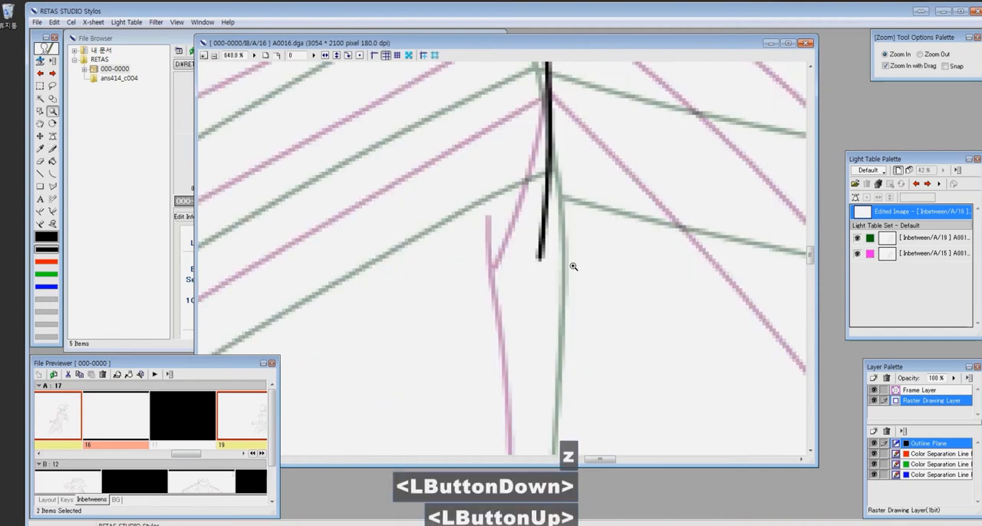
key("ctrl+minus")
key("ctrl+minus")
left_click_drag(319, 159, 576, 296)
key("p")
left_click_drag(296, 245, 644, 92)
left_click_drag(297, 316, 659, 163)
scroll(370, 270, "down", 6)
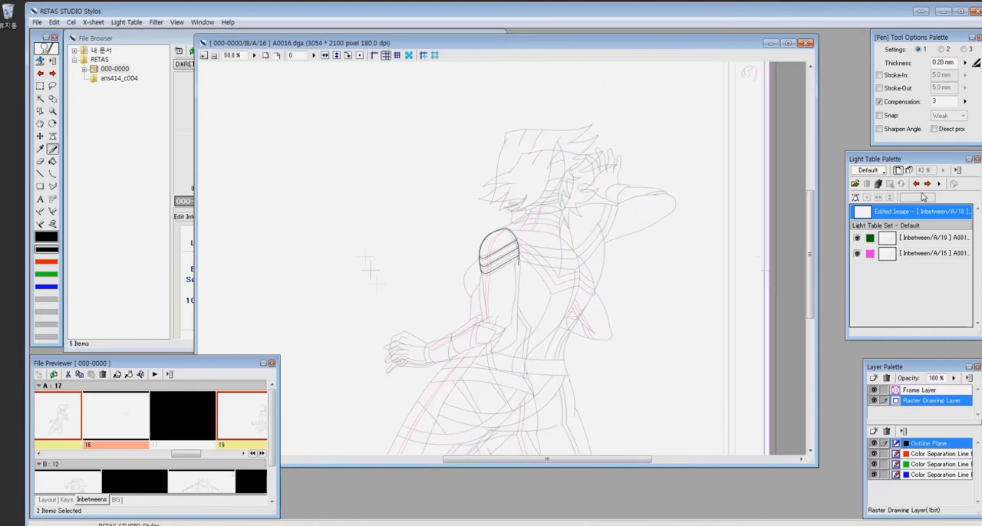
- Open the green light table reference cel for editing, hide both of its light table references, and list the key drawings
left_click(917, 185)
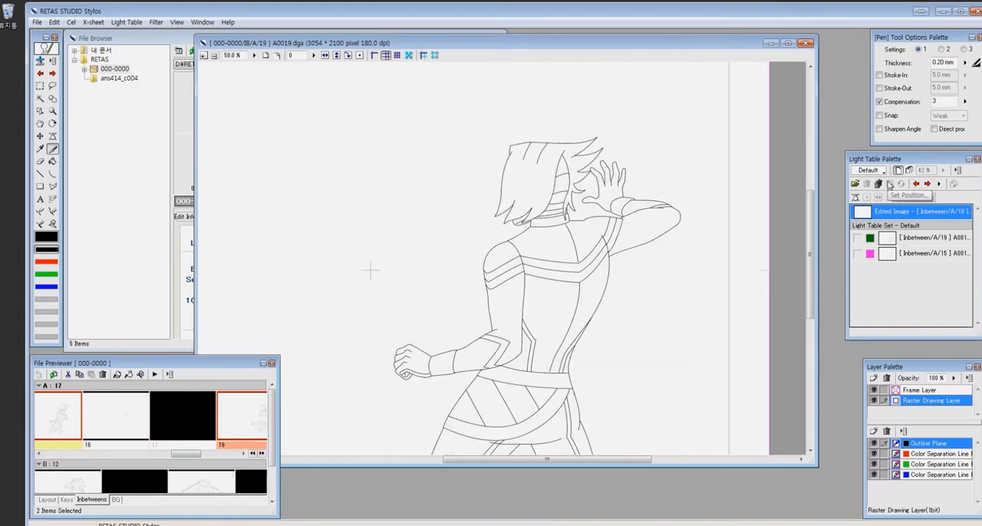
mouse_move(193, 456)
left_mouse_down()
mouse_move(215, 457)
mouse_move(200, 457)
left_mouse_up()
left_click(185, 445)
left_click(193, 445)
left_click(887, 276)
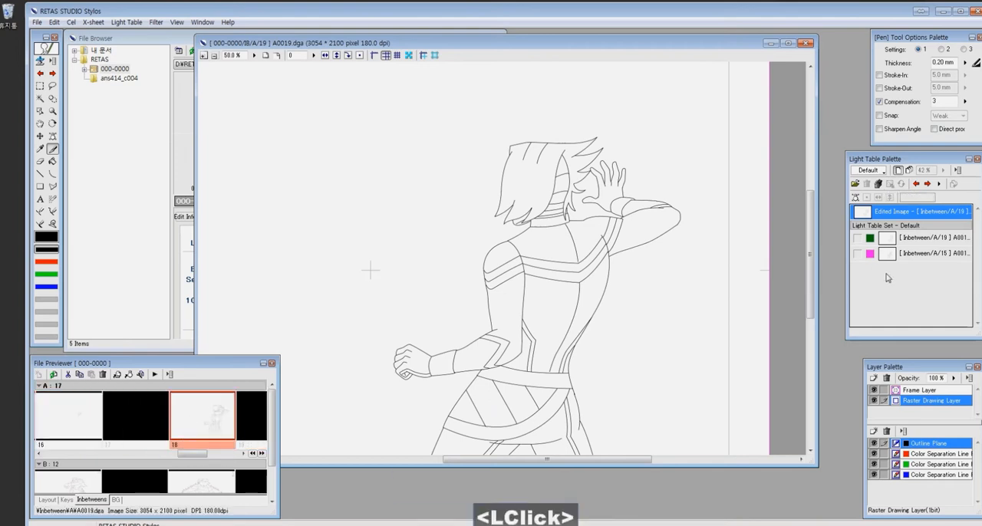
left_click(67, 500)
left_click_drag(56, 456, 190, 457)
left_click(139, 415, "ctrl")
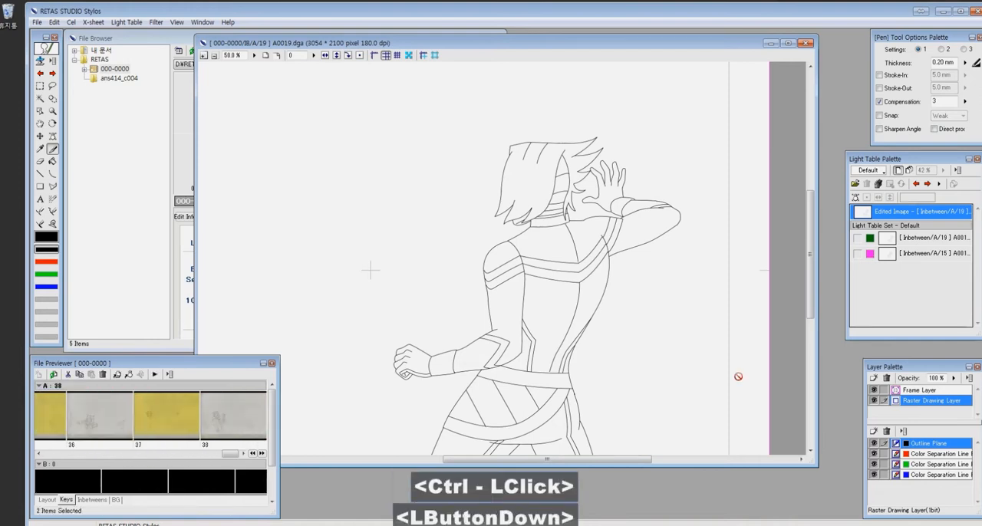
left_click_drag(140, 415, 894, 295)
left_click(910, 285, "ctrl")
left_click(867, 185)
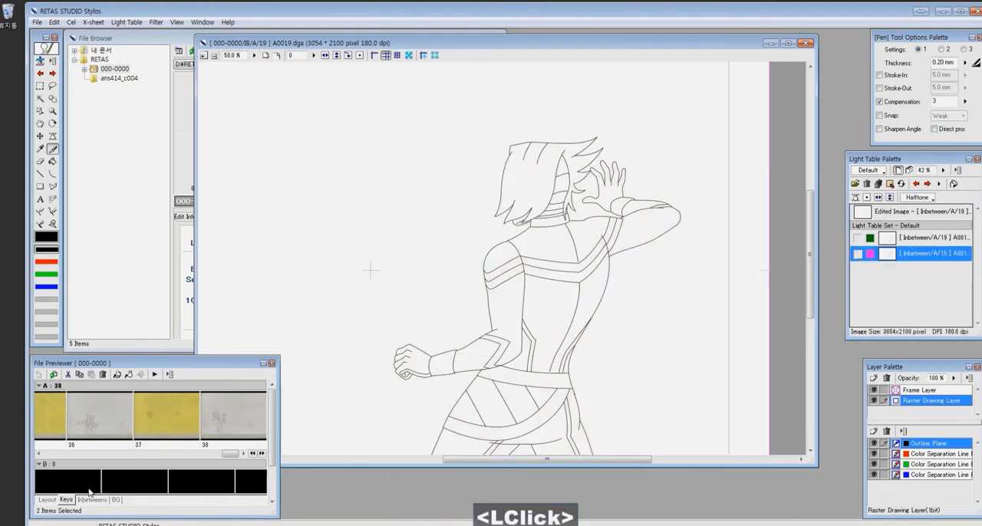
- Place key drawings 25 and 26 on the light table, hide 0026.jpg, and make the edited image active
left_click_drag(234, 456, 178, 458)
left_click(135, 422)
left_click(164, 422, "ctrl")
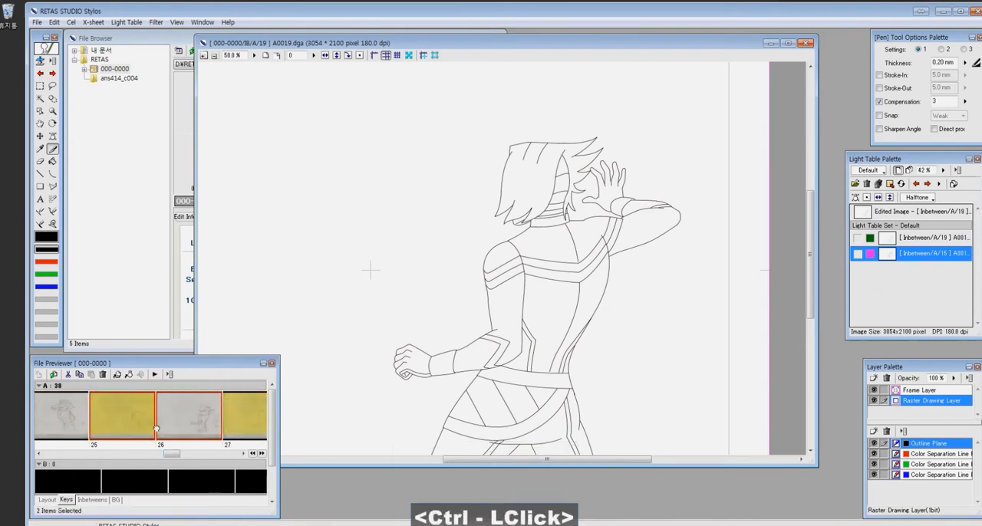
left_click_drag(164, 422, 893, 295)
left_click(857, 269)
left_click(912, 212)
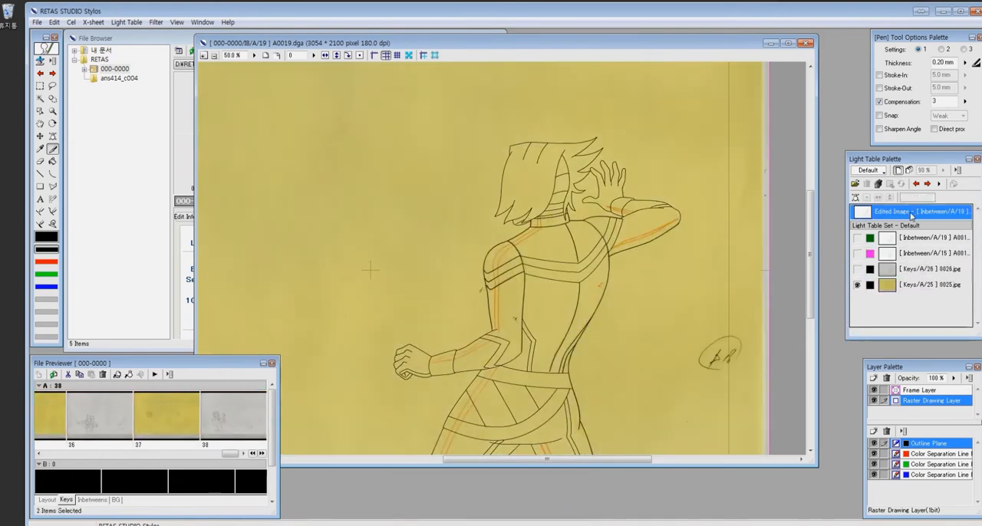
- Trace the paired red color separation lines along the neck, front shoulder, upper arm and forearm over key 0025.jpg
key("ctrl+space")
left_click_drag(476, 195, 583, 310)
key("x")
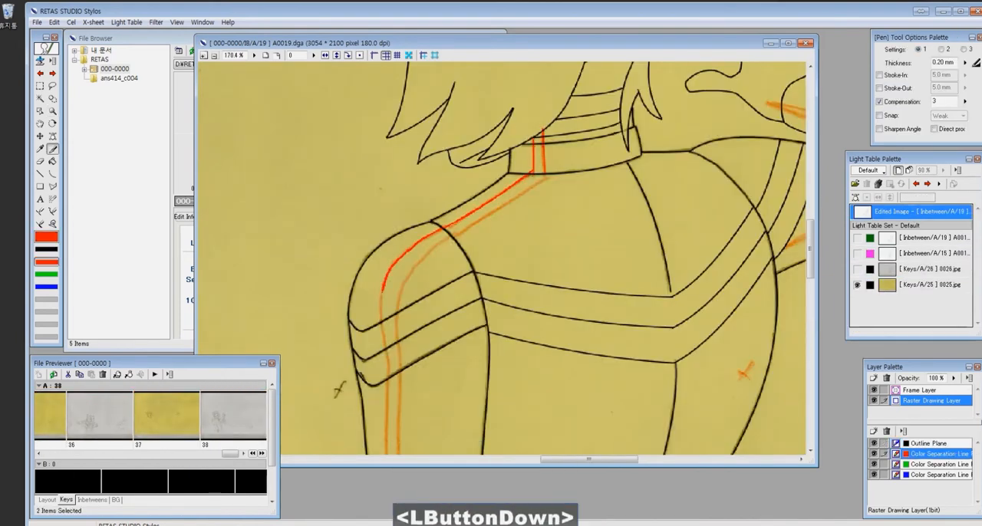
left_click_drag(474, 347, 589, 123)
left_click_drag(503, 152, 502, 299)
left_click_drag(515, 147, 518, 316)
mouse_move(457, 360)
left_mouse_down()
mouse_move(631, 248)
mouse_move(633, 234)
left_mouse_up()
mouse_move(458, 281)
left_mouse_down()
mouse_move(543, 258)
mouse_move(691, 193)
mouse_move(535, 273)
left_mouse_up()
key("ctrl+z")
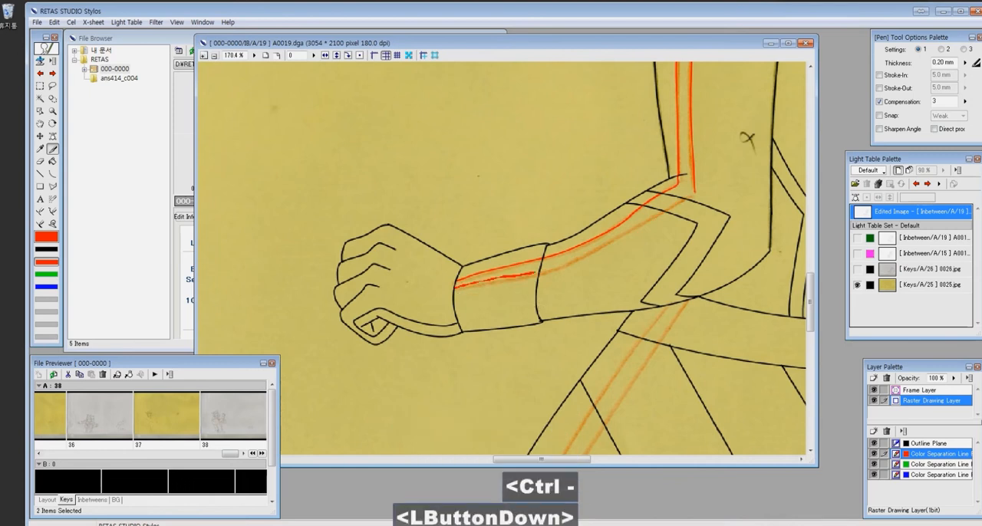
- Trace the paired red color separation lines down the front and rear thighs over key 0025.jpg
left_click_drag(711, 294, 653, 100)
key("ctrl+minus")
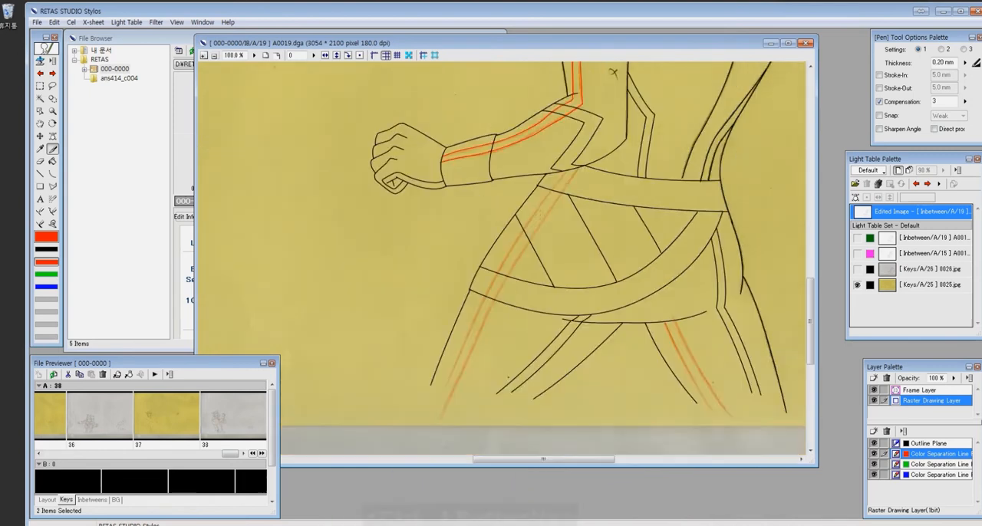
key("u")
left_click_drag(581, 167, 444, 412)
left_click(499, 286)
left_click_drag(557, 181, 444, 410)
left_click(503, 240)
mouse_move(674, 320)
left_mouse_down()
mouse_move(732, 418)
mouse_move(718, 419)
left_mouse_up()
left_click(703, 370)
left_click(689, 372)
- Trace the red color separation lines on the raised arm and erase the stray ends
key("z")
left_click_drag(430, 122, 714, 307)
key("c")
mouse_move(465, 184)
left_mouse_down()
mouse_move(388, 166)
mouse_move(448, 193)
left_mouse_up()
left_click(423, 174)
left_click(410, 183)
key("e")
left_click(386, 164)
key("x")
left_click_drag(384, 333, 507, 284)
left_click_drag(641, 223, 383, 333)
scroll(503, 268, "down", 7)
- Compare the cel with key 0026.jpg and remove both key drawings from the light table
left_click(858, 285)
left_click(857, 269)
left_click(892, 284, "shift")
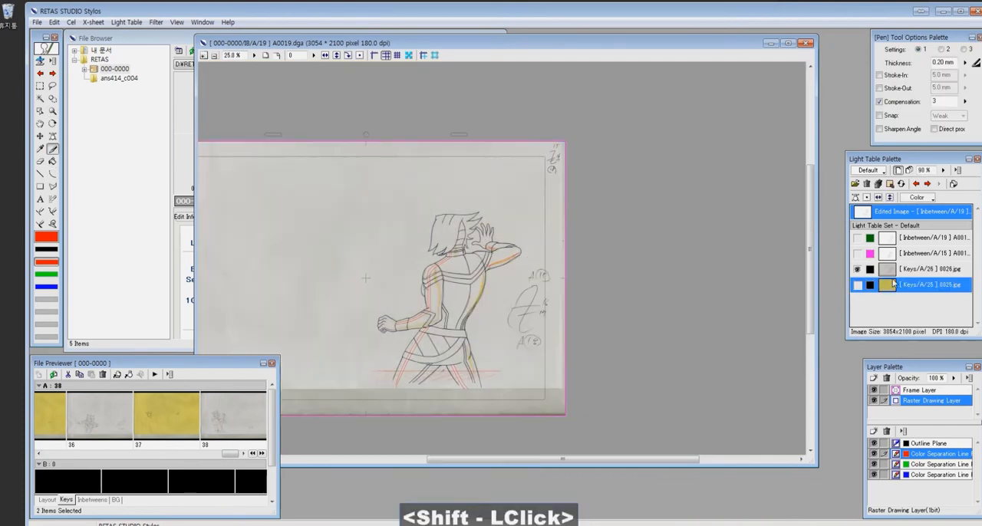
left_click(867, 184)
- Show both inbetween references on the light table and return to cel 16
left_click(857, 238)
left_click(858, 254)
left_click(916, 185)
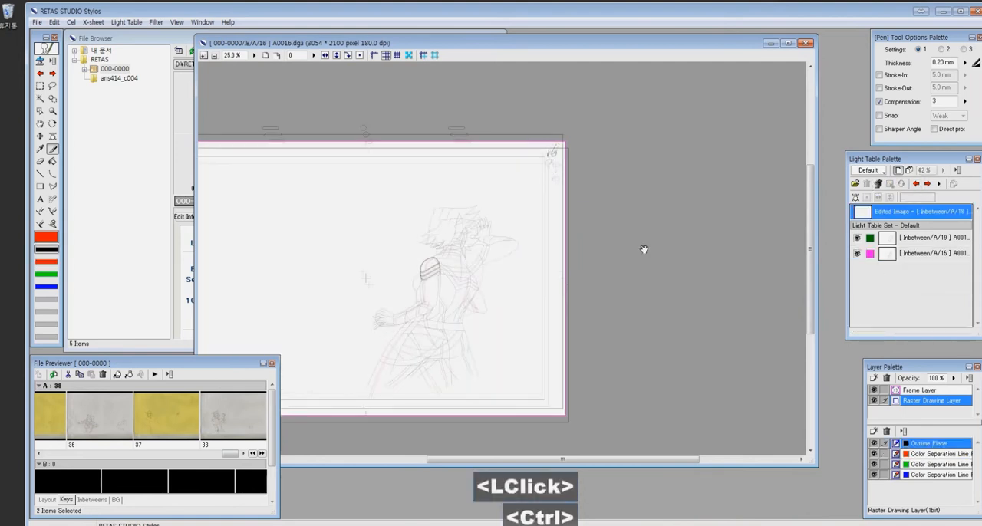
- Save the cel, refresh the green reference with its new color separation lines, and list the inbetween cels
key("z")
left_click_drag(394, 252, 463, 317)
key("ctrl+s")
left_click(924, 241)
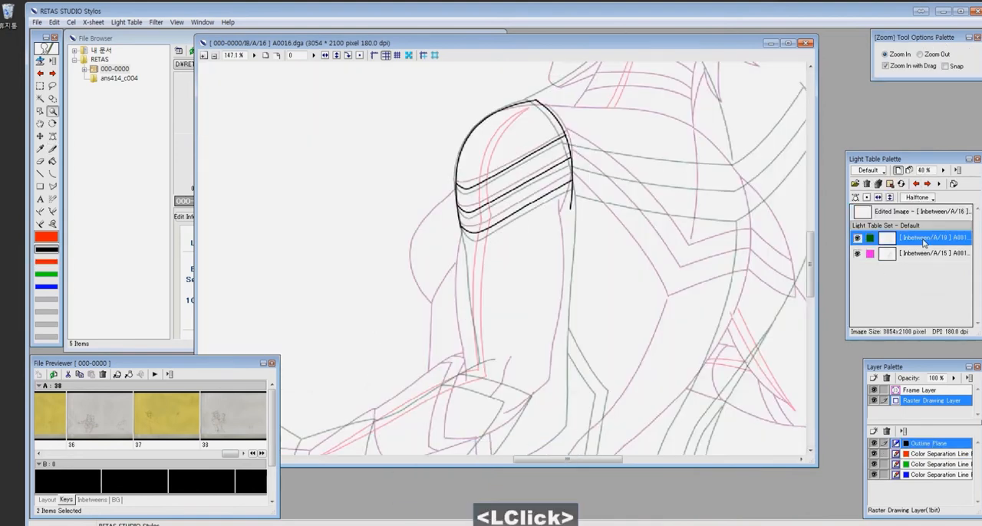
left_click(927, 184)
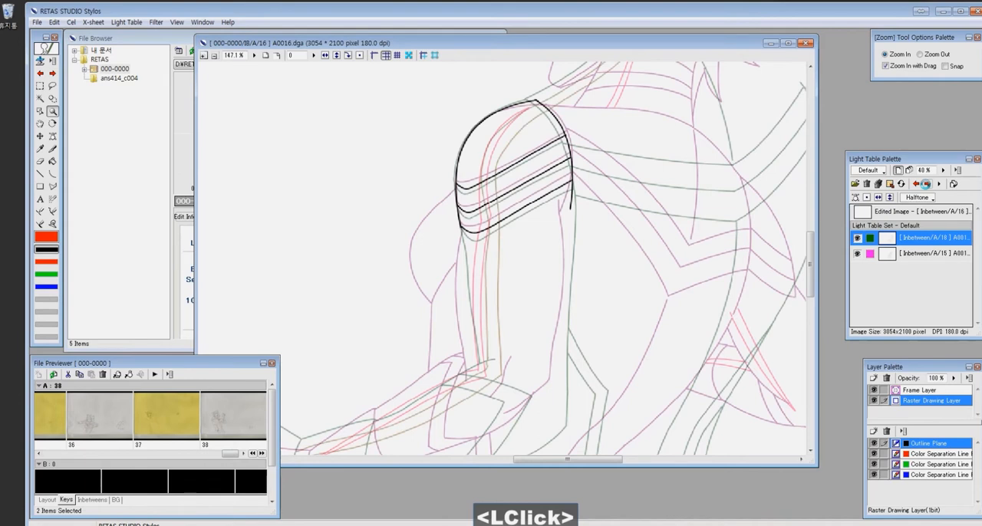
left_click(92, 499)
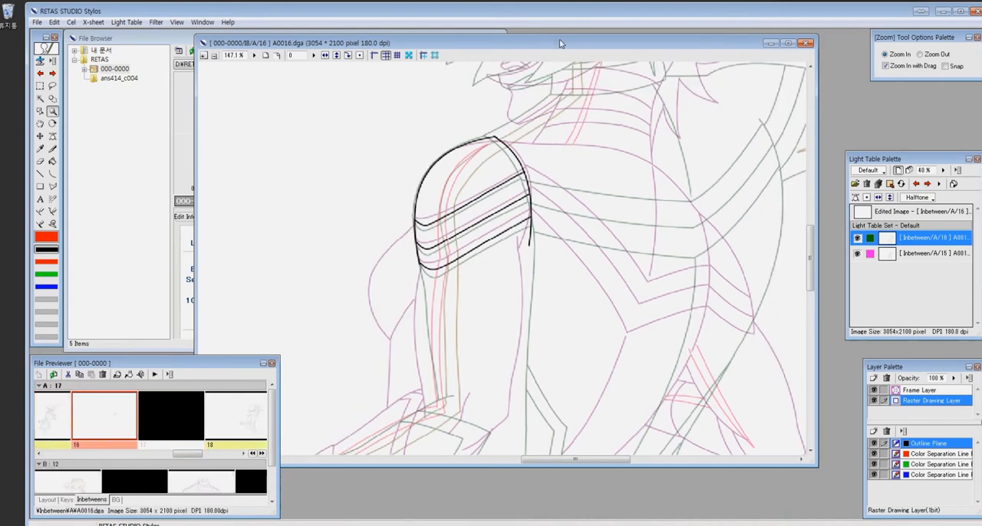
- Draw the front and rear outlines of the upper arm below the shoulder bands, midway between the references
left_click(441, 273)
key("p")
left_click_drag(379, 166, 381, 216)
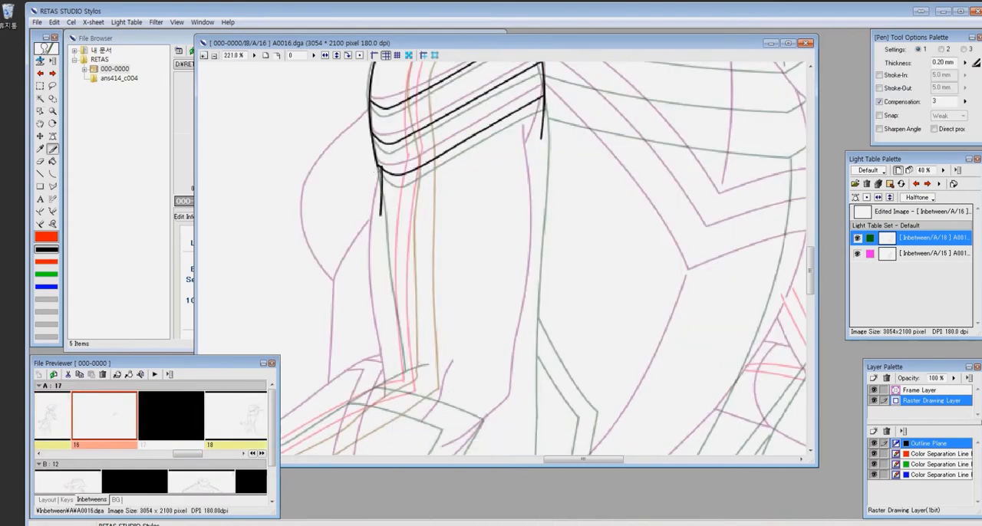
left_click_drag(381, 281, 393, 370)
mouse_move(539, 126)
left_mouse_down()
mouse_move(522, 431)
mouse_move(541, 152)
left_mouse_up()
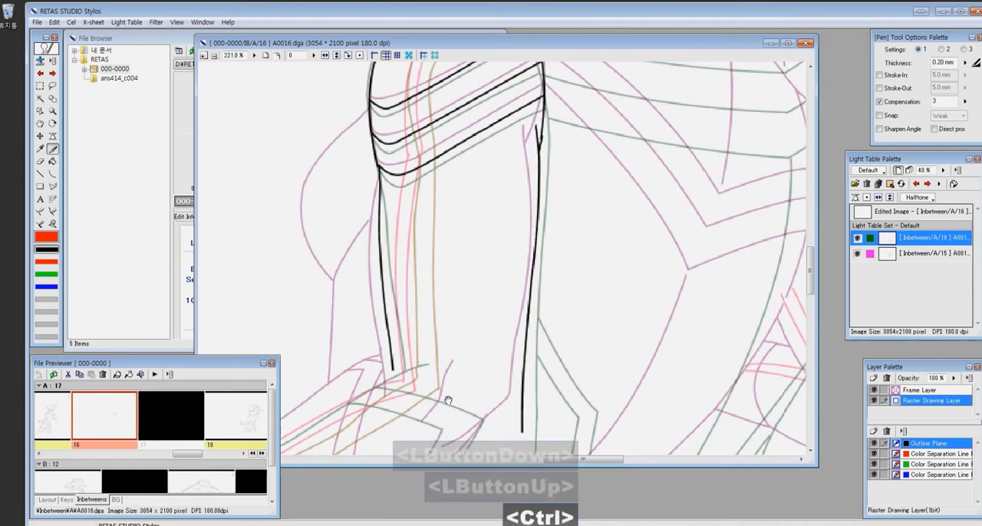
- Draw the forearm outline with its wrist cuff, the elbow corner and the elbow crease between the references
left_click_drag(482, 358, 689, 130)
mouse_move(346, 265)
left_mouse_down()
mouse_move(452, 221)
mouse_move(598, 137)
left_mouse_up()
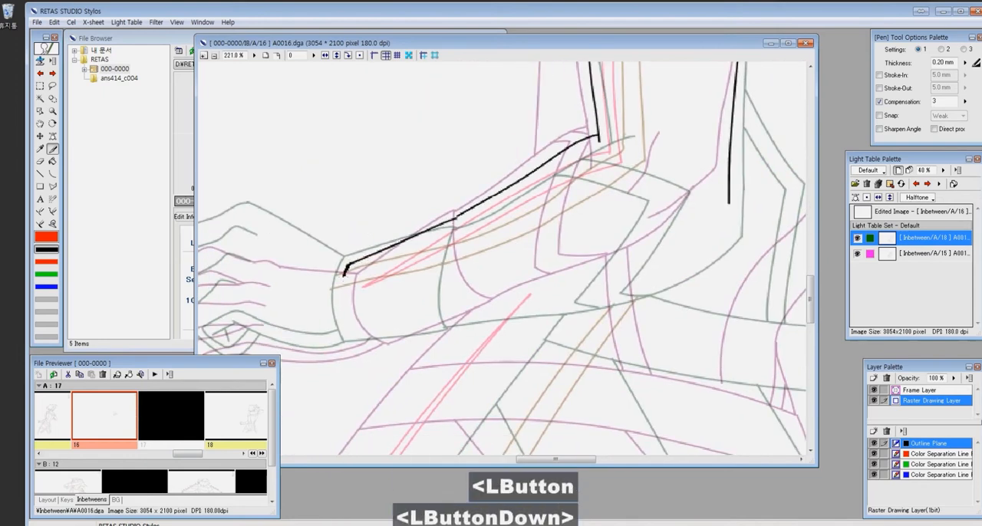
left_click_drag(450, 284, 468, 308)
key("x")
mouse_move(457, 221)
left_mouse_down()
mouse_move(465, 314)
mouse_move(365, 344)
mouse_move(614, 280)
mouse_move(709, 228)
left_mouse_up()
left_click_drag(709, 228, 729, 215)
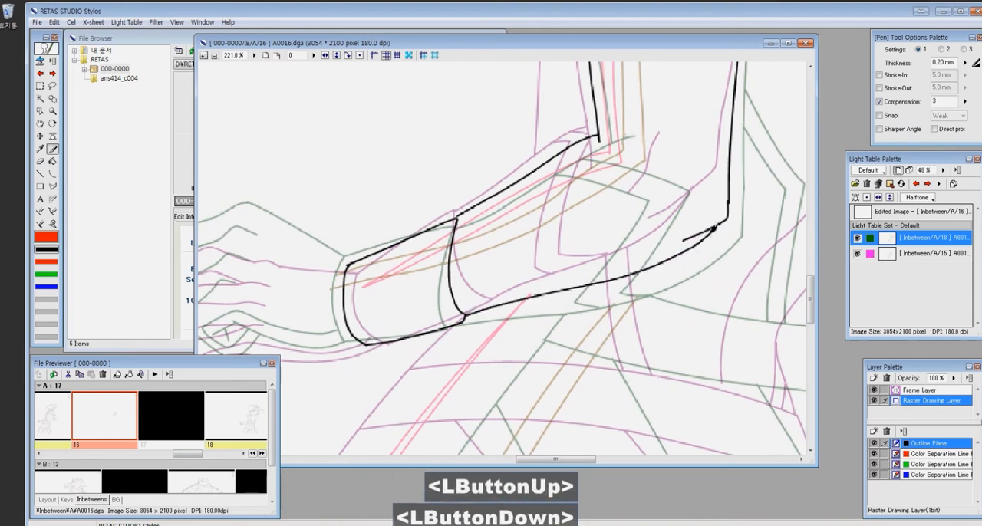
left_click_drag(695, 182, 678, 224)
- Touch up the rear upper arm outline near the shoulder bands and the elbow
key("z")
left_click(724, 238)
key("e")
left_click_drag(509, 130, 517, 165)
key("x")
left_click_drag(505, 247, 501, 321)
- Draw the angular double-line elbow band across the forearm with curves
key("z")
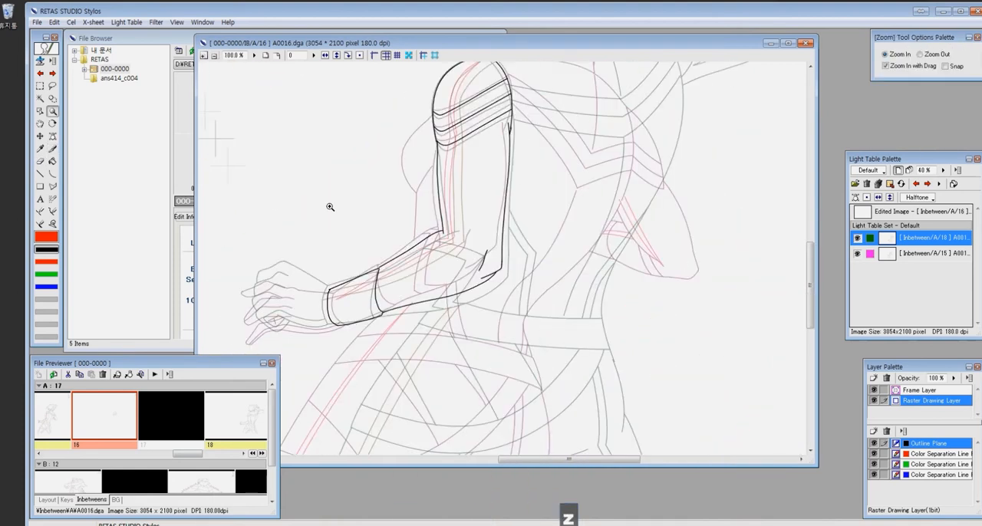
left_click(683, 265)
key("c")
left_click(343, 142)
left_click(414, 158)
key("ctrl+z")
left_click(357, 265)
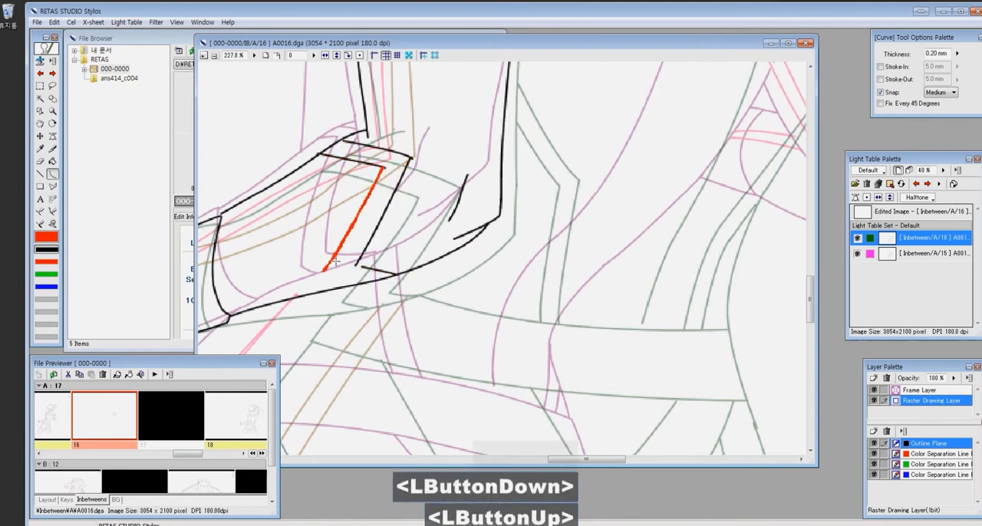
key("j")
left_click_drag(328, 270, 339, 280)
key("x")
- Erase the line overshoot at the inner elbow where the upper arm meets the forearm
key("z")
key("x")
key("ctrl+alt+0")
key("z")
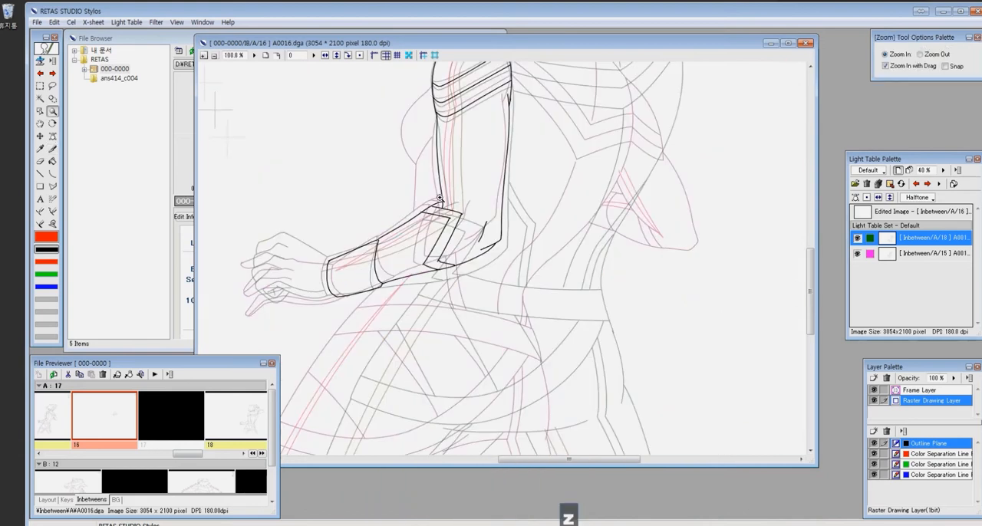
left_click_drag(437, 194, 472, 231)
key("e")
left_click_drag(381, 192, 379, 170)
key("x")
- Draw the lowest finger and the underside of the hand back to the wrist cuff
scroll(278, 217, "down", 9)
key("z")
left_click_drag(412, 260, 456, 303)
scroll(483, 231, "down", 3)
left_click(499, 215, "ctrl")
key("x")
left_click_drag(473, 227, 382, 310)
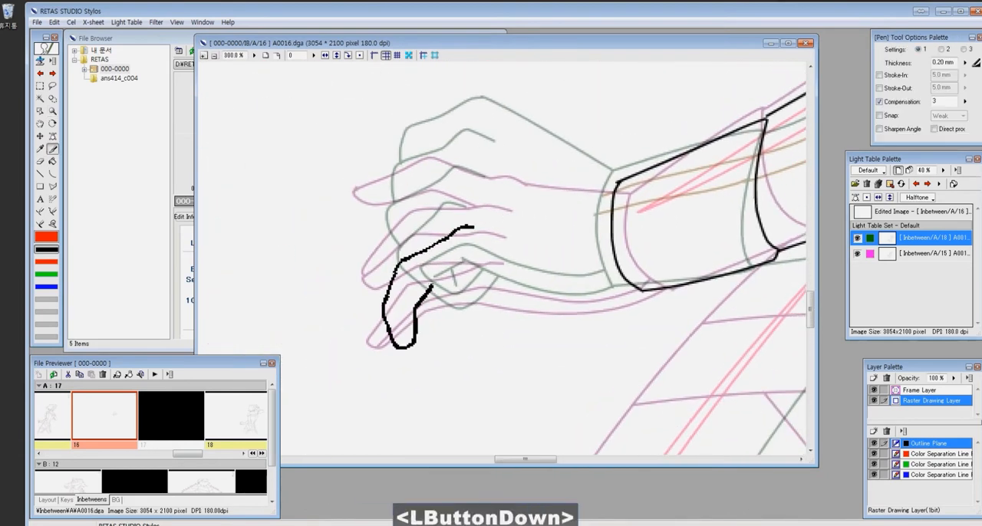
left_click_drag(435, 281, 638, 290)
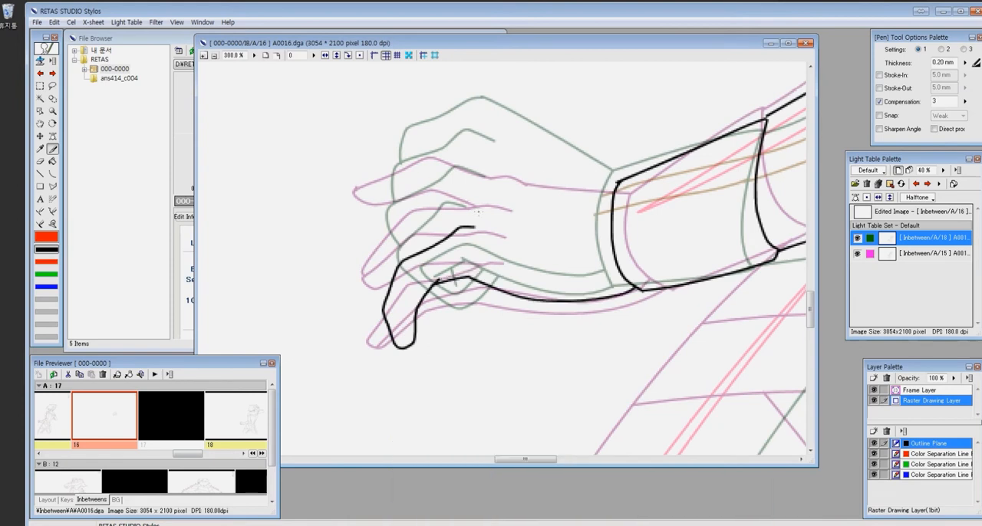
- Draw the remaining fingers and the back of the hand, joining it to the top of the wrist cuff
left_click_drag(381, 249, 384, 305)
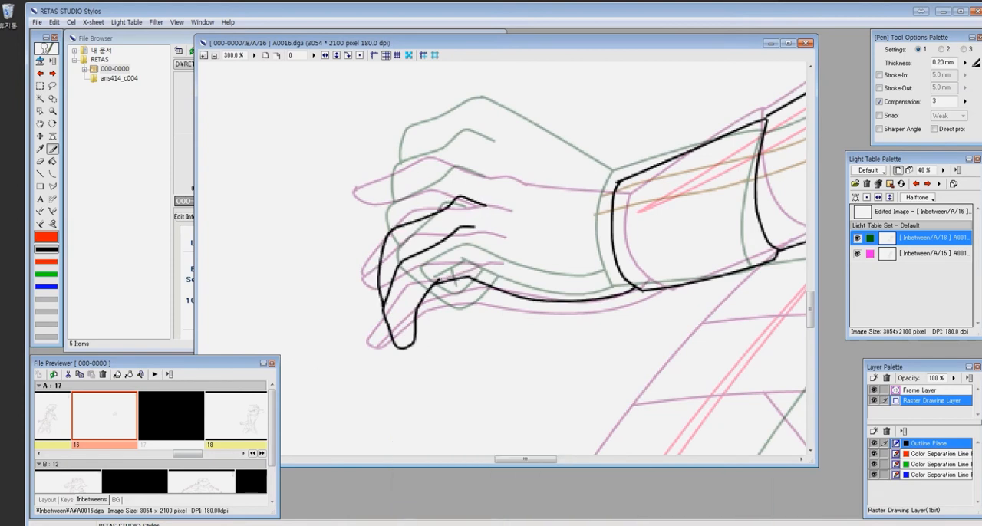
left_click_drag(492, 159, 378, 259)
left_click_drag(474, 117, 495, 122)
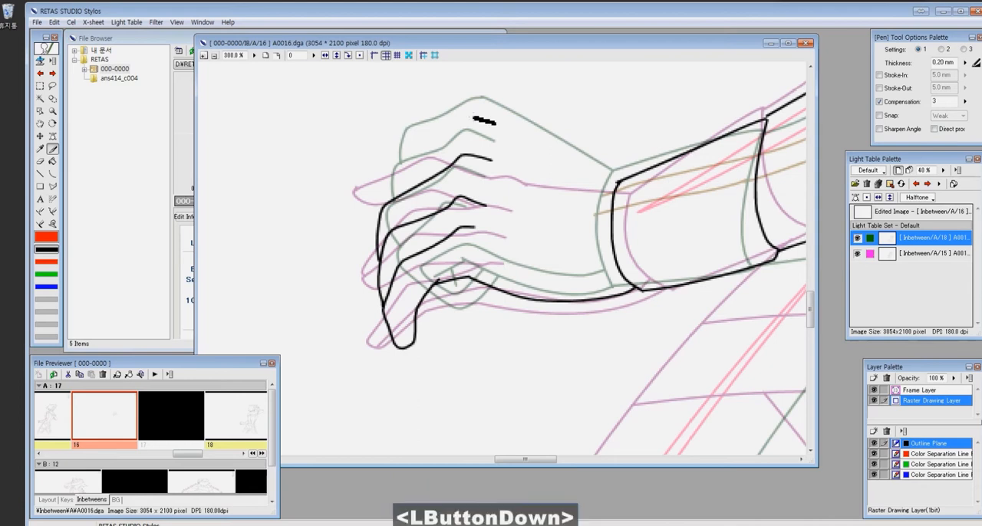
left_click_drag(412, 142, 365, 209)
left_click_drag(500, 133, 617, 182)
left_click_drag(569, 162, 618, 184)
scroll(435, 84, "down", 3)
key("z")
left_click_drag(466, 230, 549, 284)
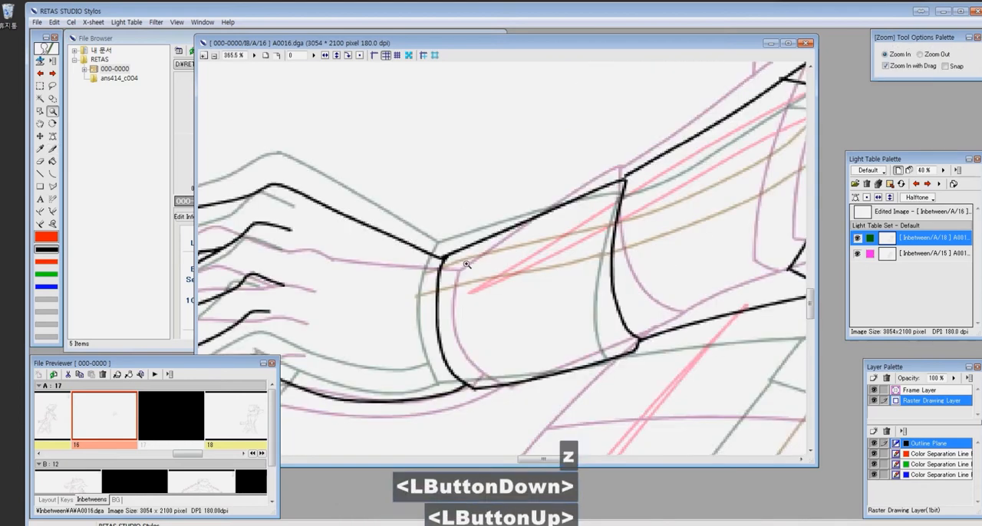
key("x")
left_click_drag(338, 355, 368, 273)
scroll(456, 164, "down", 2)
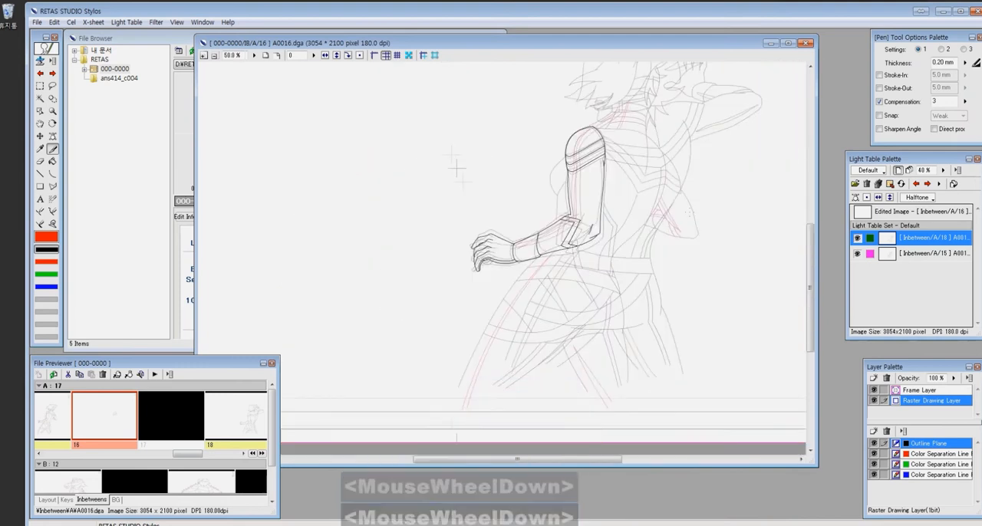
- Draw two red color separation curves over the front shoulder, midway between the reference lines
left_click(456, 168, "ctrl")
key("z")
left_click_drag(428, 161, 557, 313)
key("z")
left_click_drag(539, 126, 661, 358)
key("c")
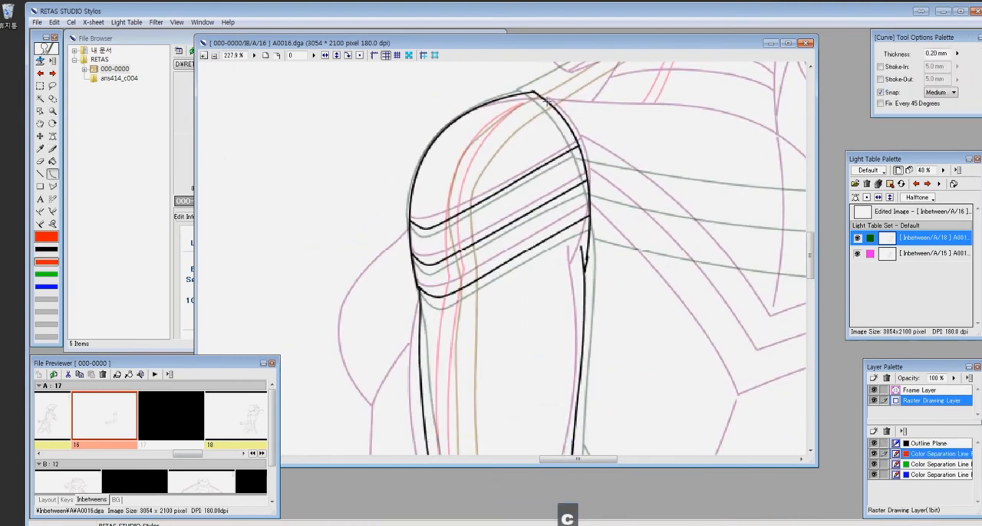
left_click_drag(492, 134, 449, 284)
left_click_drag(522, 109, 460, 289)
left_click(471, 136)
key("x")
left_click_drag(527, 106, 582, 189)
key("z")
key("e")
- Continue the two red color separation lines down the upper arm to the elbow
scroll(606, 247, "down", 7)
key("z")
left_click_drag(468, 285, 512, 343)
key("c")
left_click_drag(465, 75, 468, 410)
left_click(457, 233)
mouse_move(441, 93)
left_mouse_down()
mouse_move(443, 399)
mouse_move(673, 139)
left_mouse_up()
left_click(421, 229)
- Draw the two red color separation lines along the forearm and switch back to the outline plane
key("x")
left_click_drag(297, 311, 685, 119)
mouse_move(298, 311)
left_mouse_down()
mouse_move(426, 267)
mouse_move(687, 126)
left_mouse_up()
key("e")
scroll(698, 256, "down", 4)
left_click(930, 444)
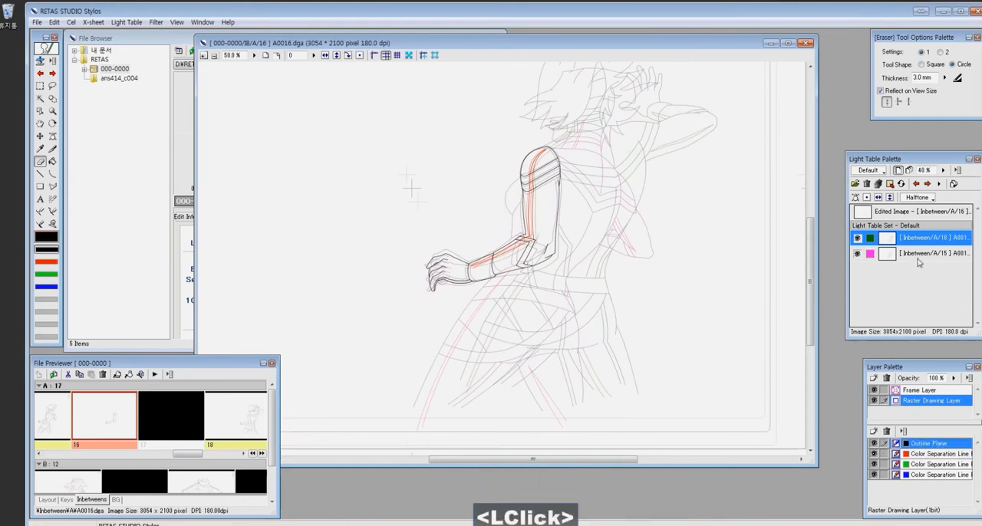
- Reposition reference 18 on the light table with the positioning tool so its body overlaps reference 15
left_click(919, 228)
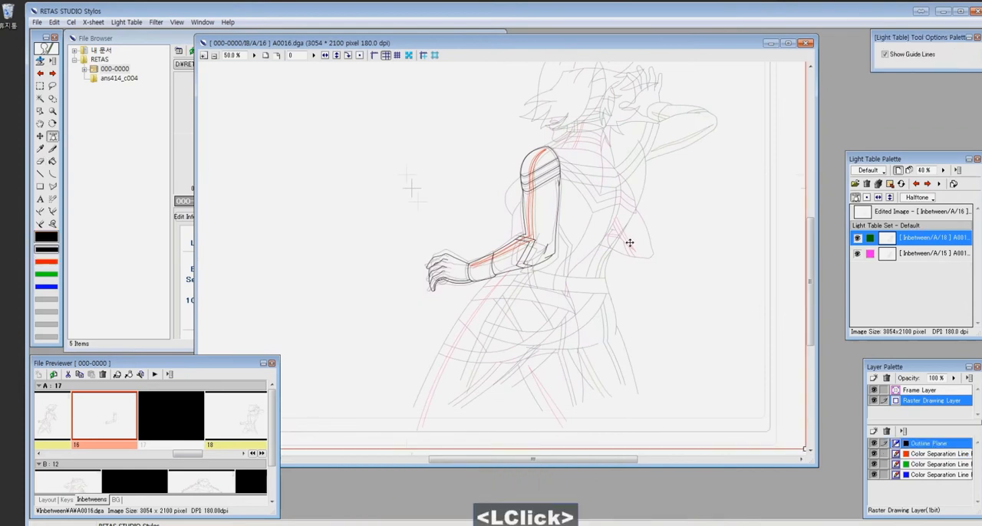
left_click_drag(630, 243, 606, 265)
key("q")
left_click(905, 238)
left_click_drag(588, 302, 585, 306)
left_click_drag(844, 282, 843, 253)
scroll(715, 174, "down", 2)
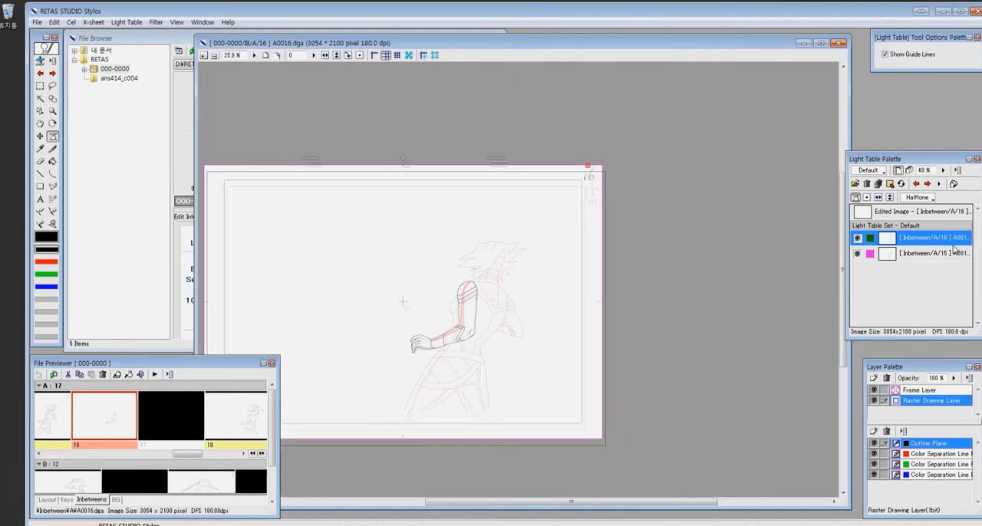
left_click_drag(718, 76, 721, 75)
scroll(783, 263, "down", 3)
scroll(782, 263, "up", 3)
left_click(38, 22)
left_click(924, 242)
left_click(581, 264)
scroll(583, 263, "down", 3)
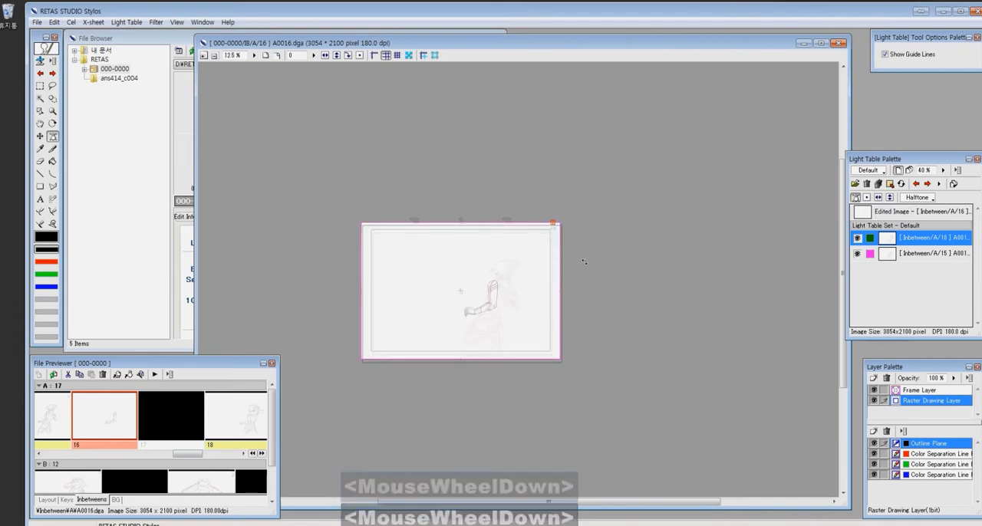
scroll(584, 262, "up", 5)
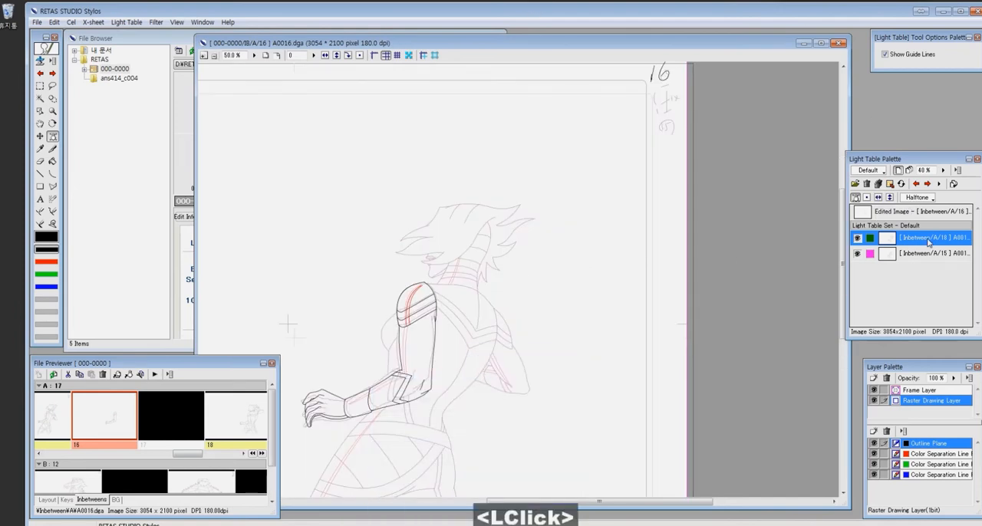
scroll(580, 330, "down", 4)
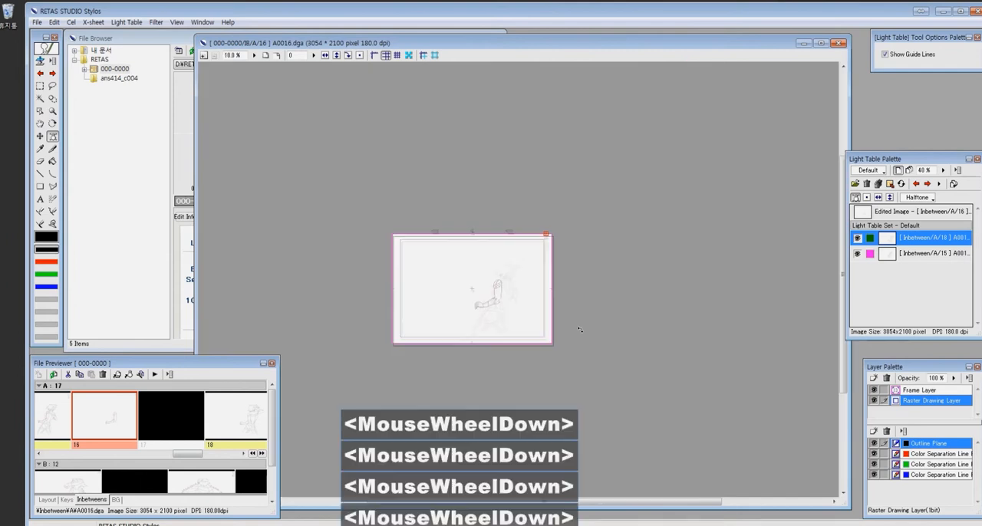
- Replace reference 18 on the light table with a fresh copy of cel 18 and set its opacity to 37%
left_click(226, 429)
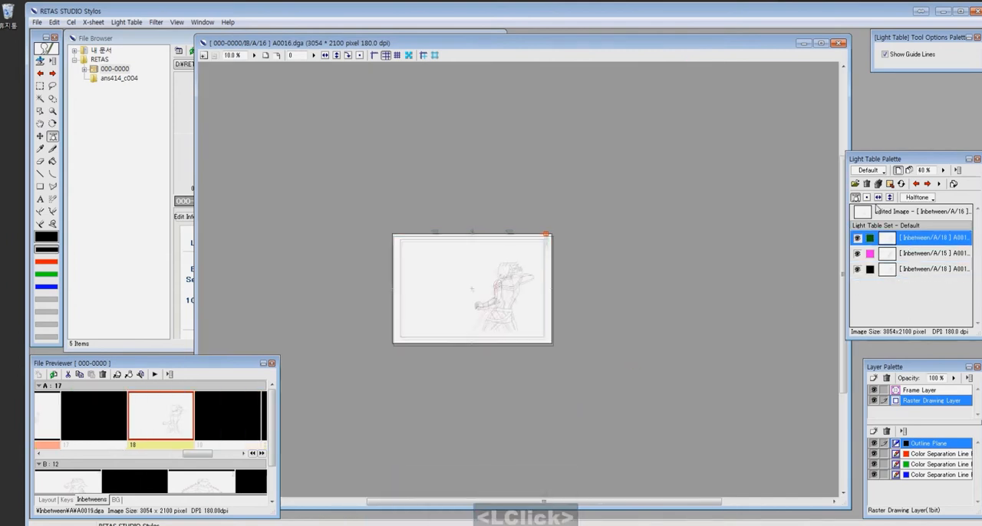
left_click(912, 241)
left_click(916, 198)
left_click(924, 221)
left_click_drag(943, 170, 944, 192)
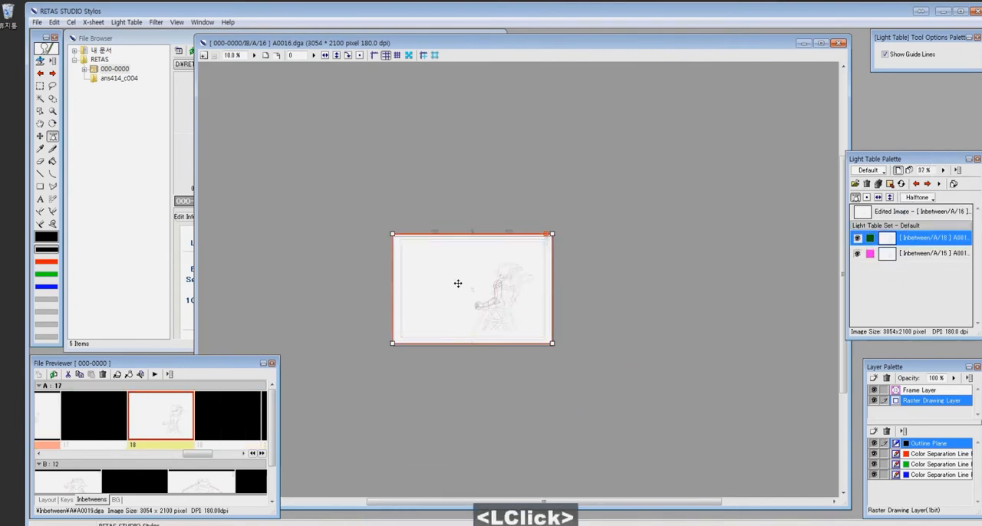
- Move and rotate reference 18 with the positioning tool so its back and shoulders overlap the torso of reference 15
left_click_drag(438, 262, 619, 356)
mouse_move(508, 260)
left_mouse_down()
mouse_move(588, 349)
mouse_move(641, 105)
mouse_move(686, 117)
left_mouse_up()
left_click_drag(623, 238, 617, 244)
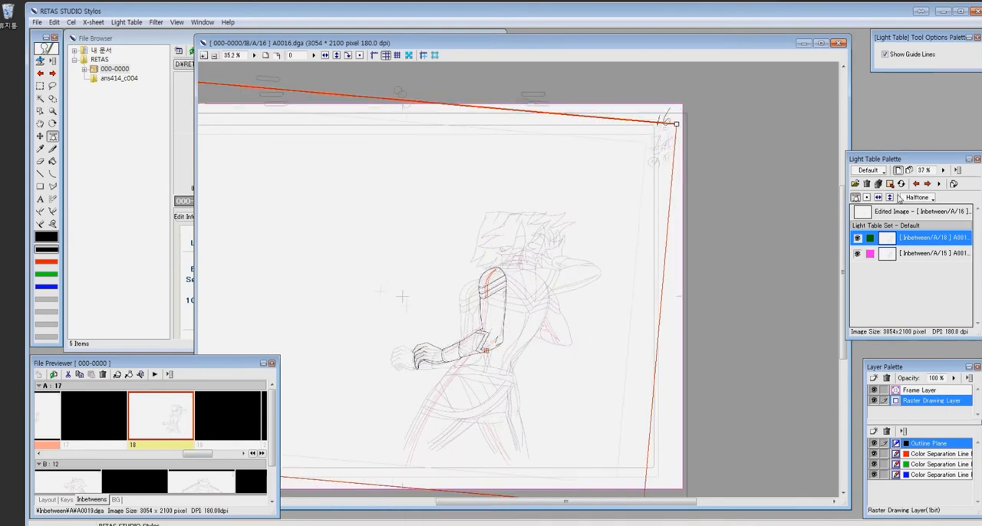
left_click(896, 211)
left_click_drag(551, 203, 586, 247)
left_click_drag(722, 151, 742, 167)
left_click_drag(673, 218, 647, 227)
mouse_move(715, 178)
left_mouse_down()
mouse_move(725, 184)
mouse_move(690, 190)
mouse_move(697, 181)
left_mouse_up()
left_click_drag(720, 164, 719, 159)
left_click_drag(671, 191, 665, 204)
- Draw the black neckline contour running from the front shoulder across the base of the neck
key("z")
left_click_drag(515, 299, 614, 366)
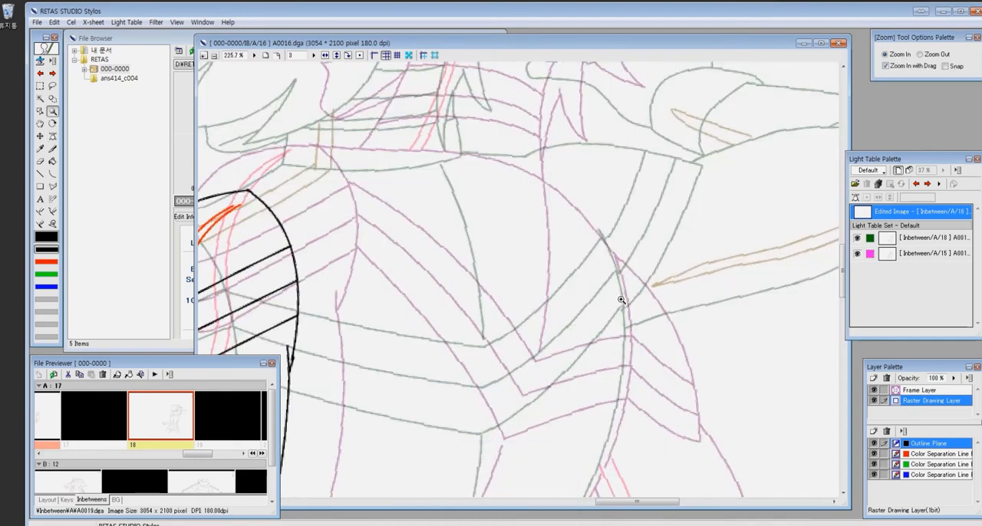
left_click_drag(459, 275, 560, 356)
key("p")
left_click_drag(398, 250, 407, 247)
key("ctrl+z")
left_click_drag(355, 266, 554, 221)
key("ctrl+z")
left_click_drag(430, 240, 480, 240)
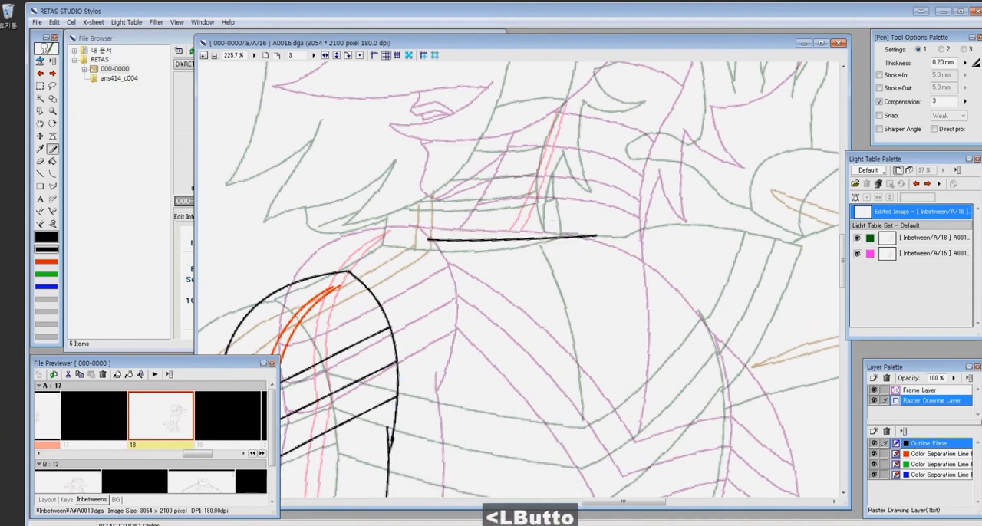
mouse_move(641, 247)
left_mouse_down()
mouse_move(486, 149)
mouse_move(564, 243)
left_mouse_up()
key("ctrl+z")
- Draw the back outline with the Curve tool, from the neckline's end around the rear shoulder and down toward the waist
key("c")
mouse_move(442, 138)
left_mouse_down()
mouse_move(574, 274)
mouse_move(564, 241)
left_mouse_up()
key("ctrl+z")
left_click(520, 170)
key("e")
left_click_drag(616, 368, 703, 236)
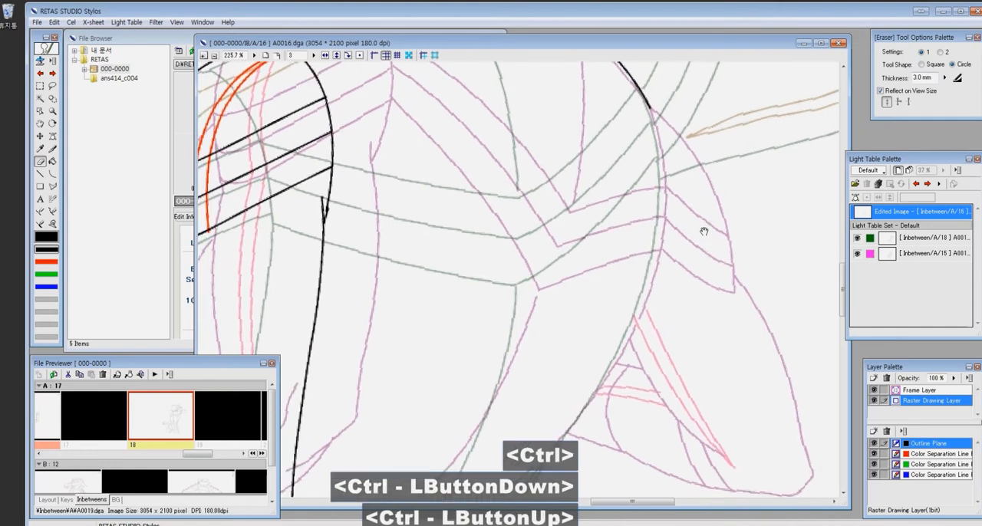
key("c")
left_click_drag(651, 106, 600, 390)
left_click(663, 218)
- Draw the seam curve down the upper back from the neckline and the uppermost V-shaped stripe across the torso
left_click_drag(551, 174, 574, 311)
left_click_drag(553, 144, 576, 323)
left_click(582, 261)
left_click_drag(348, 228, 566, 337)
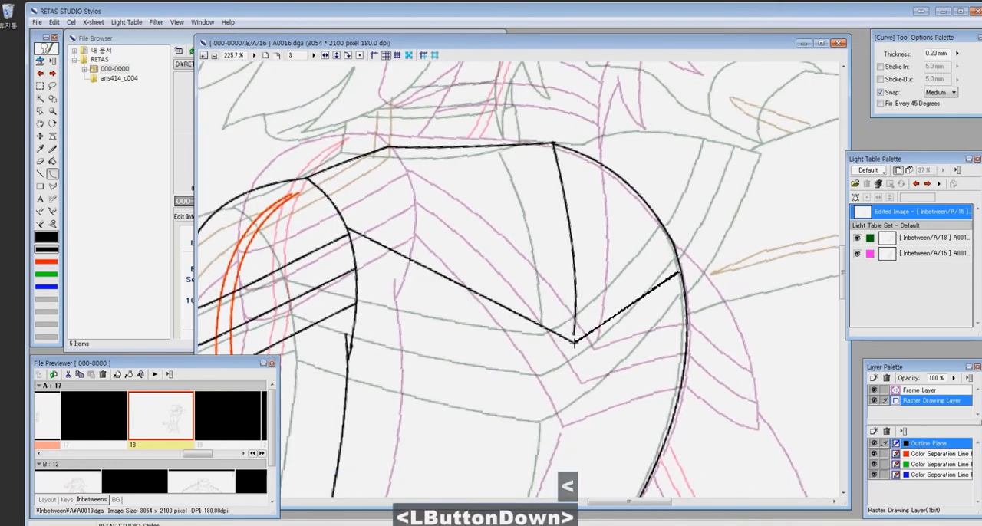
- Draw the lower and middle V-shaped stripes across the torso and close the gaps with the Join Line tool
mouse_move(356, 316)
left_mouse_down()
mouse_move(562, 424)
mouse_move(685, 353)
left_mouse_up()
left_click(563, 424)
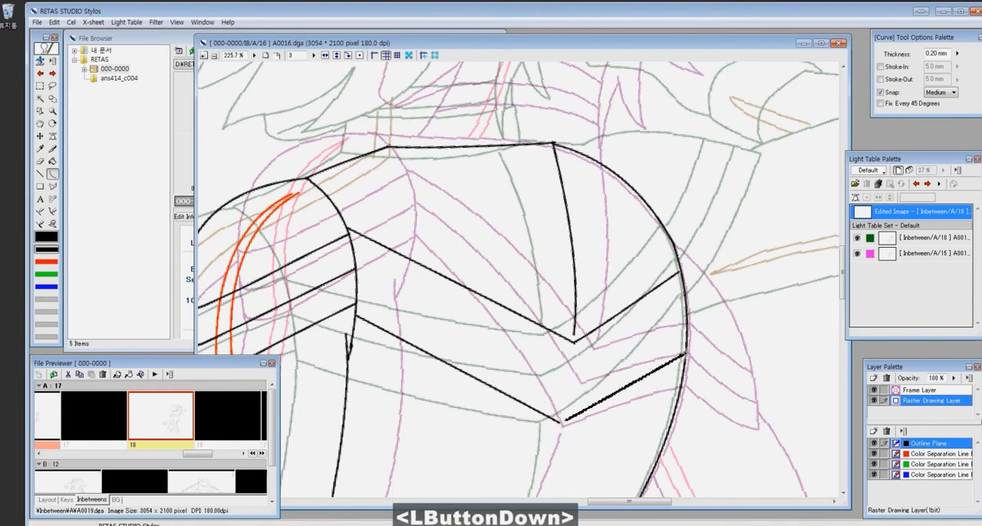
left_click(685, 353)
key("ctrl+z")
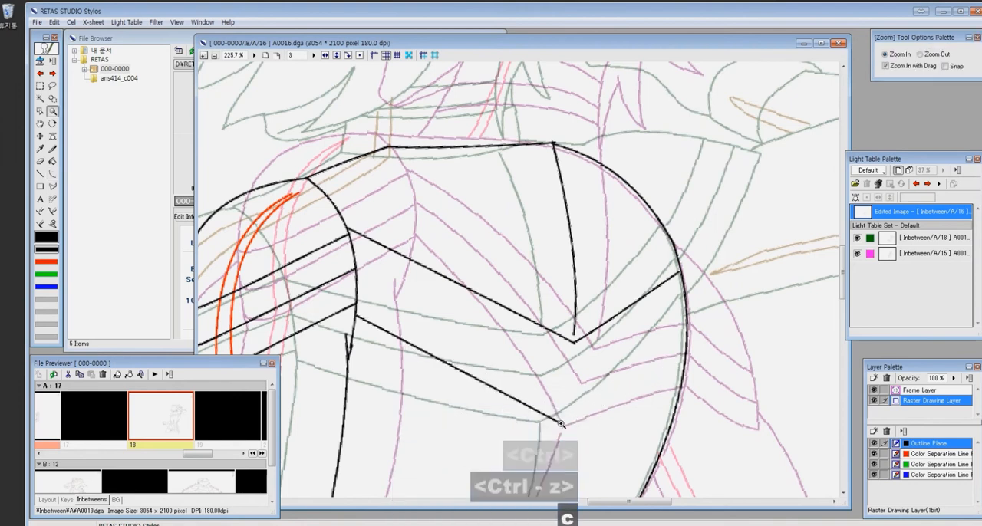
left_click_drag(560, 424, 685, 342)
left_click(686, 342)
left_click_drag(685, 305, 569, 384)
left_click(569, 385)
left_click_drag(568, 385, 356, 277)
left_click(356, 277)
key("j")
left_click(571, 381)
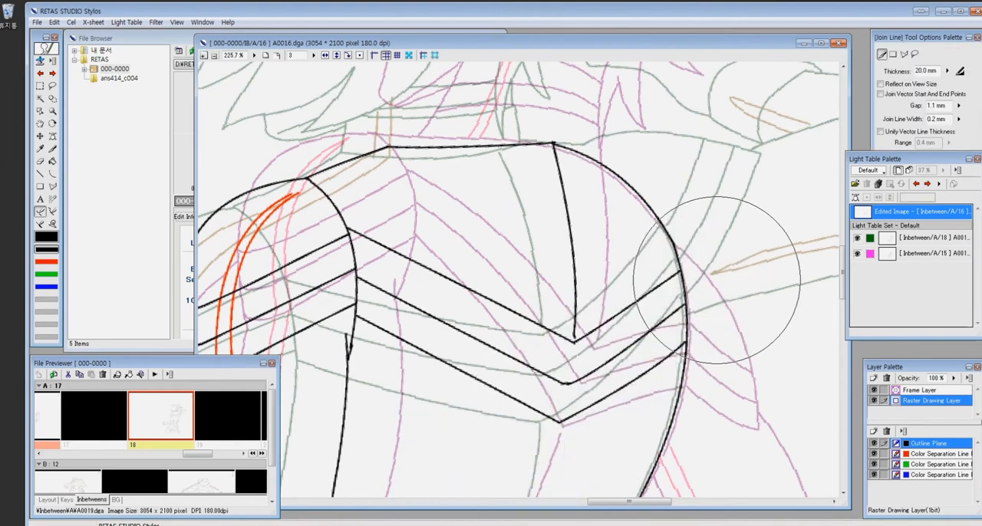
- Draw the inner torso seam and the back outline curving down to the waist, erase the overshoot and save the cel
key("x")
key("c")
mouse_move(560, 422)
left_mouse_down()
mouse_move(661, 95)
mouse_move(481, 467)
left_mouse_up()
left_click(547, 330)
key("ctrl+z")
key("c")
left_click_drag(558, 313, 484, 473)
left_click(492, 390)
mouse_move(726, 200)
left_mouse_down()
mouse_move(551, 409)
mouse_move(562, 421)
mouse_move(597, 347)
mouse_move(562, 478)
left_mouse_up()
left_click(563, 419)
key("ctrl+z")
left_click(666, 279)
left_click(570, 391)
key("e")
left_click_drag(590, 347, 596, 338)
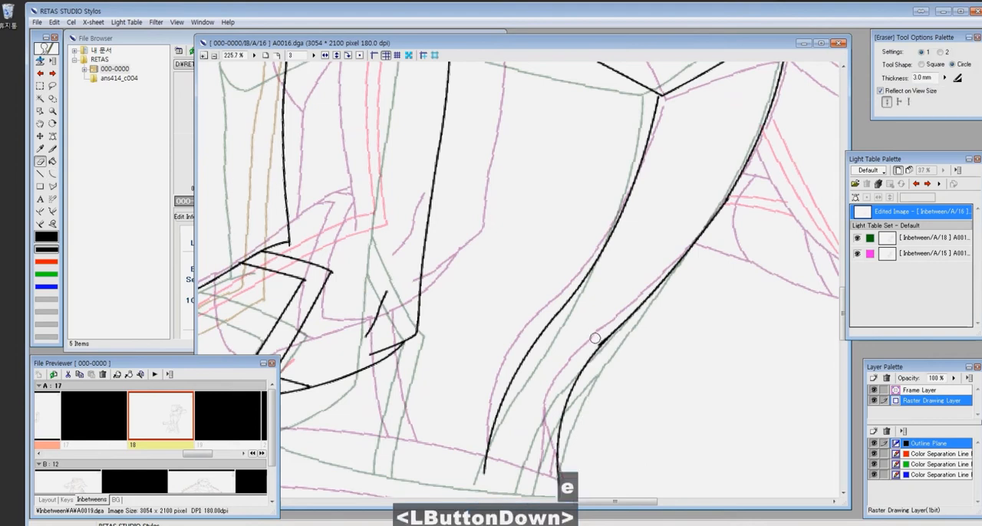
key("ctrl+s")
- Reset the light table positioning of reference 18 and return the canvas rotation to 0
left_click(856, 198)
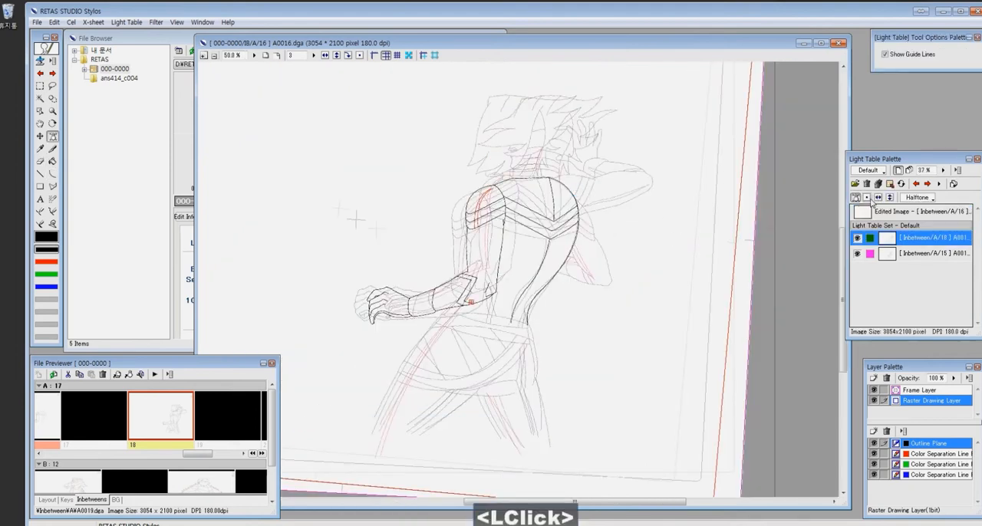
left_click(867, 198)
left_click(932, 253)
left_click(868, 198)
key("ctrl+minus")
key("ctrl+minus")
left_click(359, 55)
- Rough in the rear shoulder cap, its stripes and the bent arm on the green color separation plane
key("z")
left_click_drag(519, 205, 604, 265)
left_click_drag(690, 361, 625, 218)
left_click(931, 464)
key("c")
left_click(497, 189)
key("p")
mouse_move(459, 174)
left_mouse_down()
mouse_move(530, 213)
mouse_move(532, 230)
left_mouse_up()
mouse_move(532, 230)
left_mouse_down()
mouse_move(494, 260)
mouse_move(492, 242)
mouse_move(673, 338)
left_mouse_up()
key("x")
left_click_drag(680, 349, 674, 388)
left_click_drag(488, 311, 676, 392)
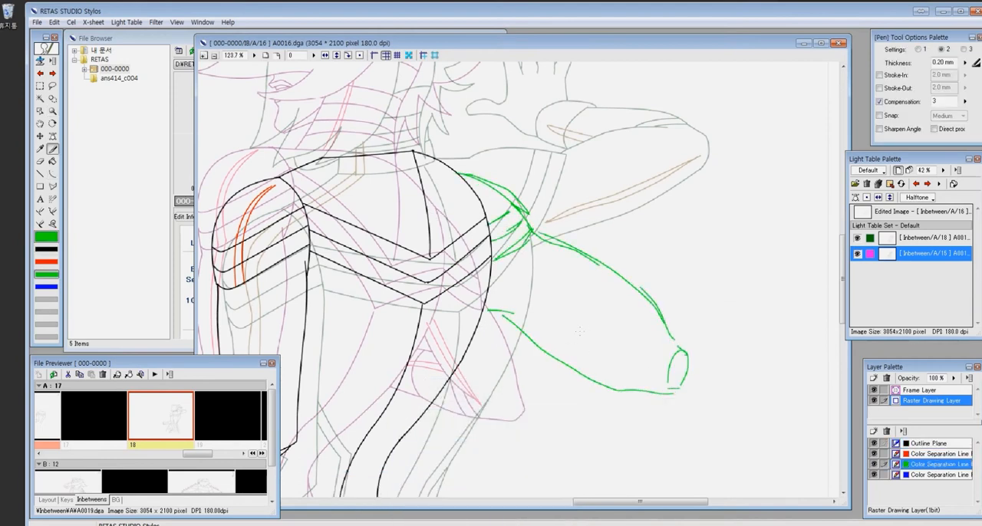
- Rework the green rough of the rear arm, pulling the elbow in closer and adding the forearm underside lines
left_click_drag(572, 368, 638, 379)
mouse_move(673, 344)
left_mouse_down()
mouse_move(666, 394)
mouse_move(640, 379)
left_mouse_up()
left_click_drag(588, 373, 597, 386)
key("r")
left_click_drag(655, 270, 675, 286)
left_click_drag(677, 377, 658, 366)
key("e")
left_click_drag(563, 246, 653, 326)
key("x")
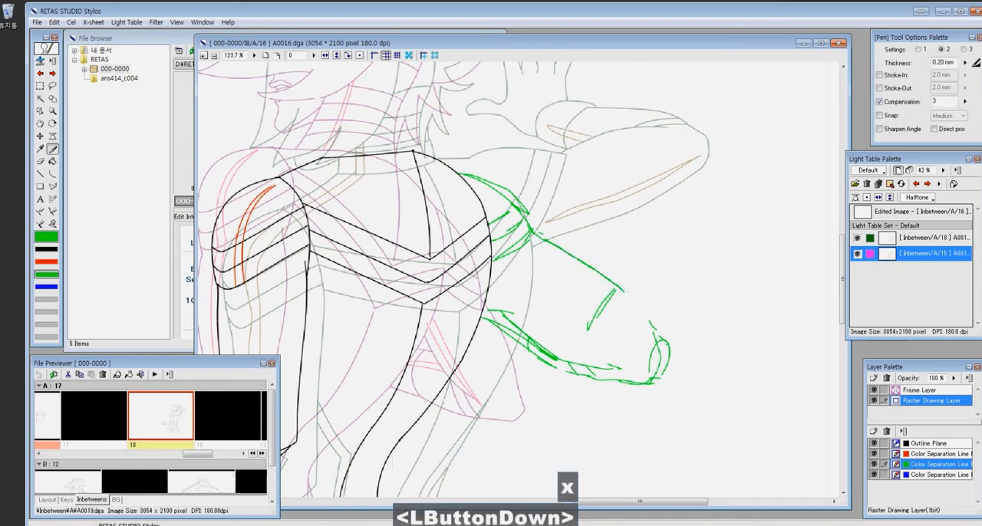
- Ink the rear shoulder cap and its stripes on the outline plane over the green rough
left_click(928, 444)
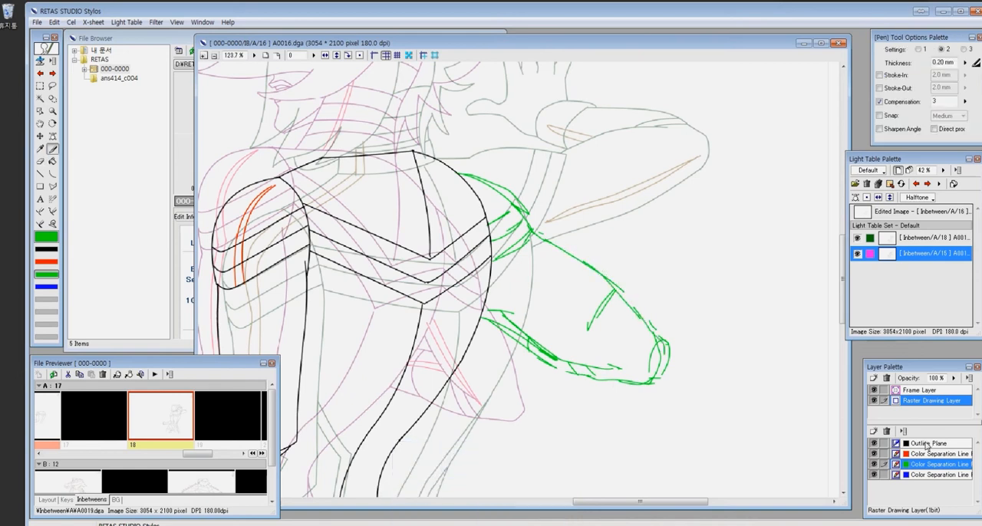
key("ctrl+plus")
left_click_drag(449, 218, 421, 235)
left_click_drag(419, 205, 470, 167)
left_click_drag(415, 180, 454, 155)
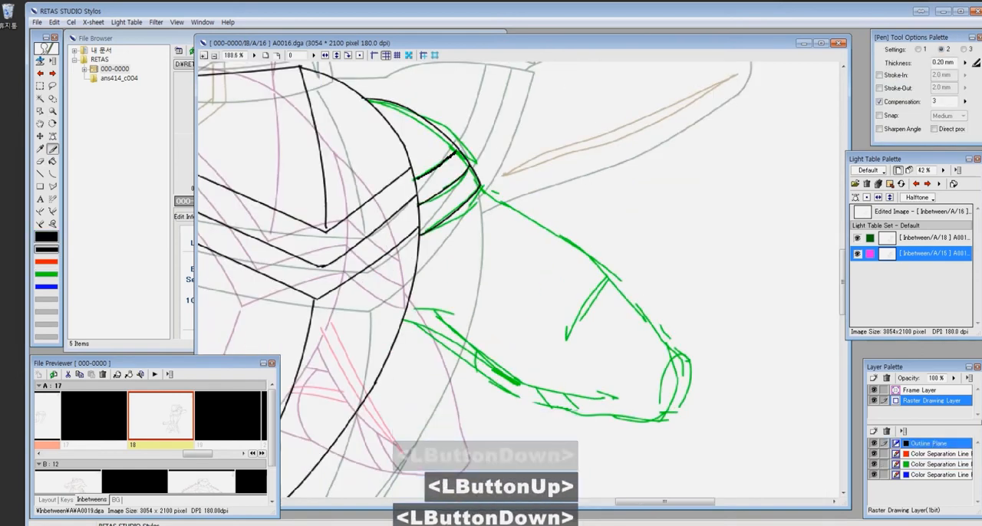
- Ink the rear arm's contour around the elbow and its underside band in black, and erase the stray line end
left_click_drag(675, 358, 685, 382)
left_click_drag(406, 309, 454, 316)
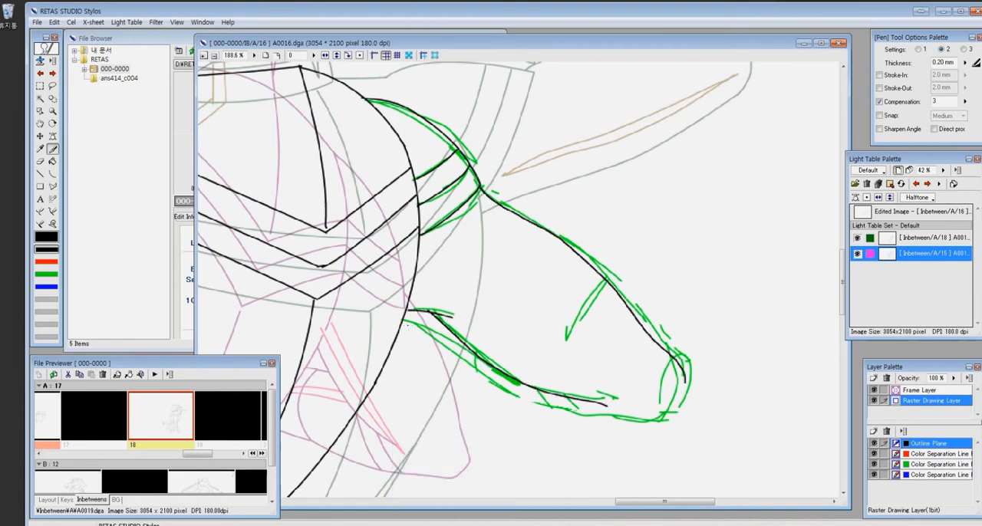
left_click_drag(682, 386, 685, 376)
mouse_move(541, 390)
left_mouse_down()
mouse_move(549, 405)
mouse_move(574, 410)
left_mouse_up()
left_click_drag(475, 353, 477, 374)
key("z")
left_click_drag(541, 357, 682, 432)
key("e")
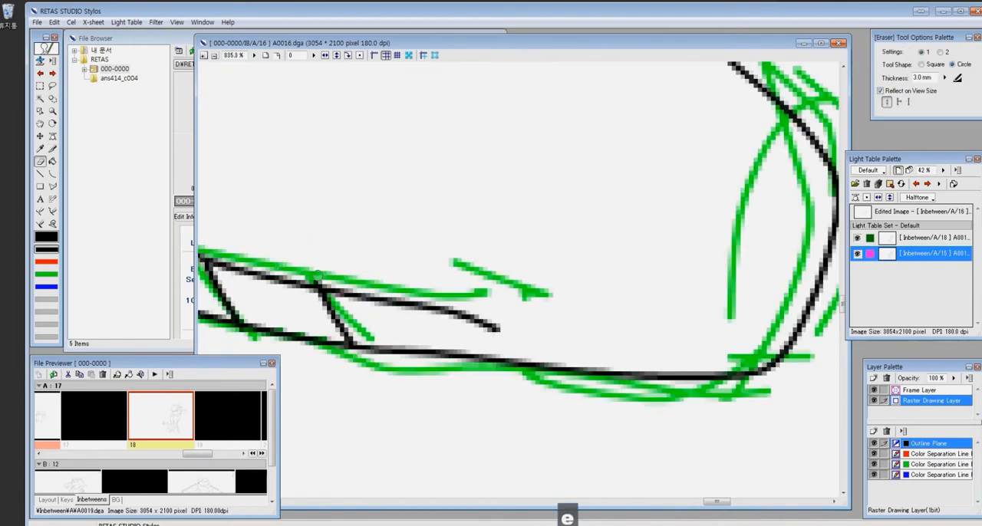
left_click(315, 278)
- Delete the green rough lines around the rear arm, switch back to the outline plane and save the cel
scroll(732, 219, "down", 8)
left_click(932, 464)
key("m")
left_click_drag(565, 332, 319, 98)
key("Delete")
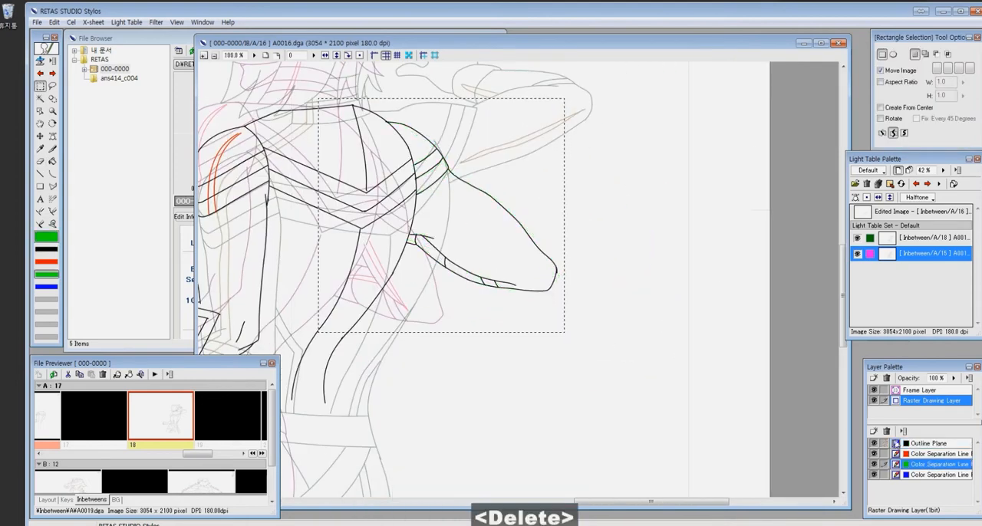
left_click(932, 443)
key("e")
scroll(415, 211, "down", 8)
scroll(389, 184, "up", 3)
scroll(390, 184, "down", 7)
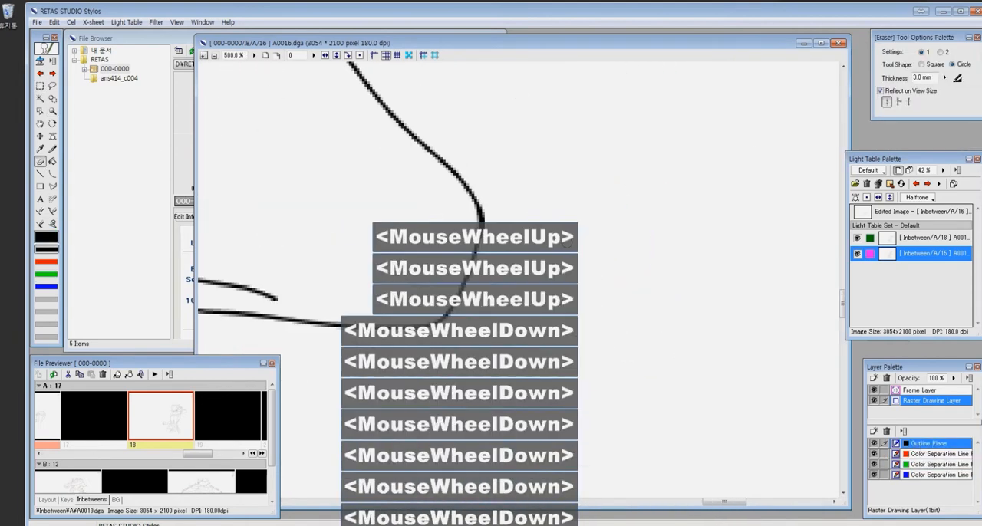
scroll(567, 242, "down", 5)
key("ctrl+s")
- Draw the top contour of the hair and its pointed rear tip with the Curve tool, midway between the references
key("z")
left_click_drag(465, 230, 585, 316)
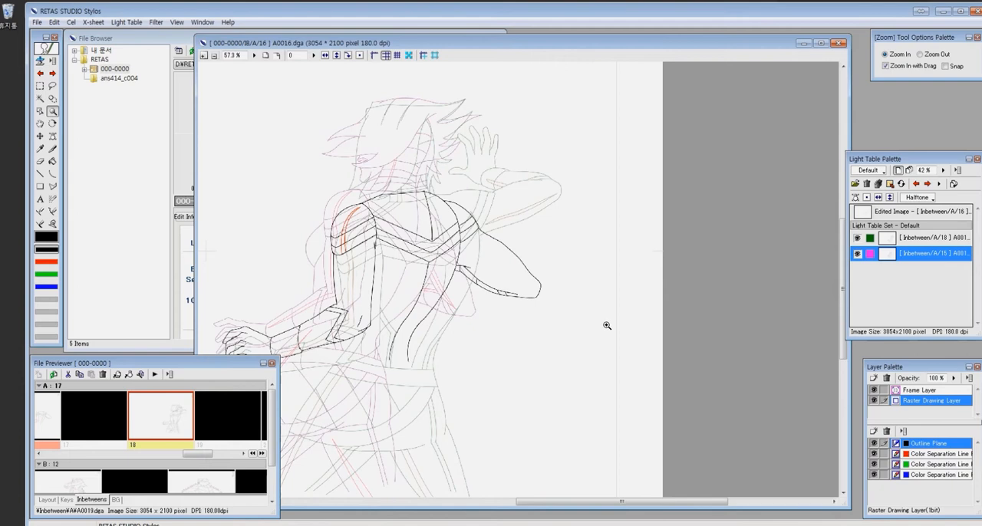
scroll(509, 165, "down", 2)
left_click_drag(423, 189, 513, 254)
key("c")
left_click(439, 146)
left_click(626, 145)
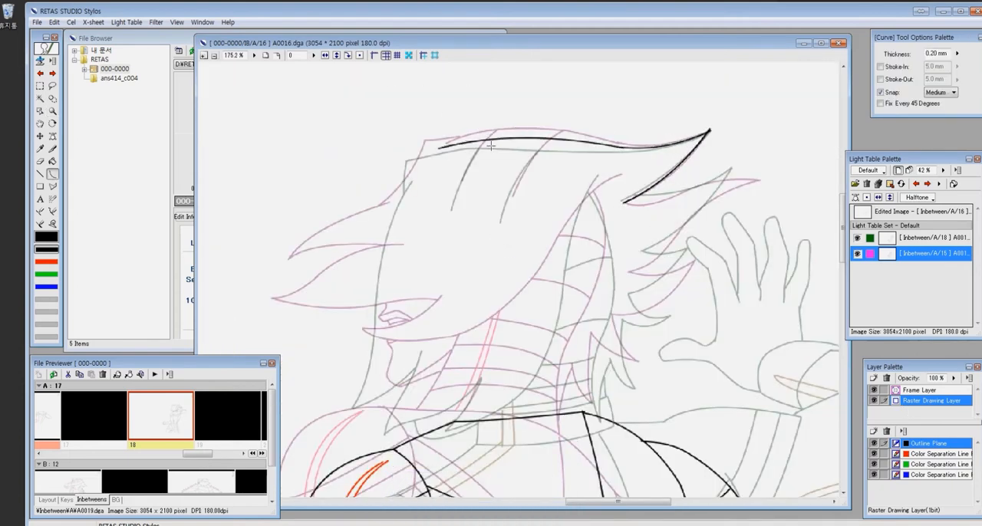
left_click(524, 168)
- Draw the short front edge of the hair and the two inner strand lines below the top contour
key("z")
left_click_drag(261, 88, 629, 398)
key("p")
key("ctrl+z")
mouse_move(525, 131)
left_mouse_down()
mouse_move(477, 136)
mouse_move(455, 205)
left_mouse_up()
scroll(465, 211, "down", 4)
- Draw the pointed hair lock beside the jaw, the long hairline up to the back of the head and the neck curve
key("z")
left_click_drag(436, 350, 617, 222)
key("c")
left_click(491, 336)
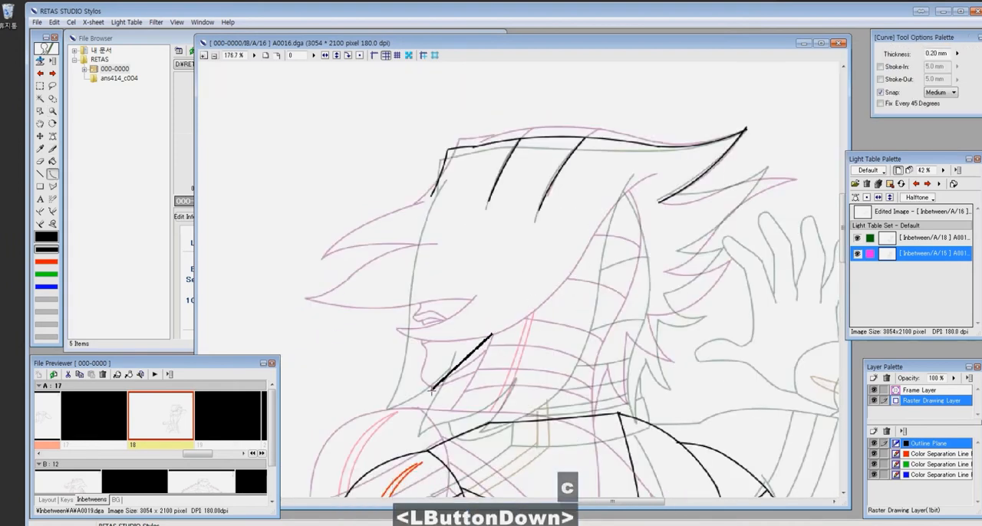
left_click_drag(433, 390, 562, 334)
left_click(516, 403)
left_click_drag(639, 175, 574, 307)
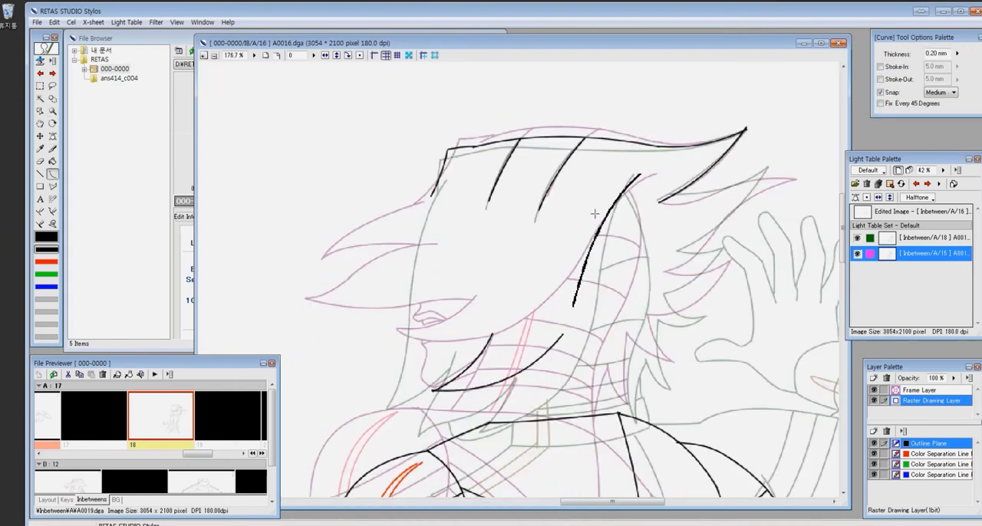
left_click_drag(628, 191, 636, 319)
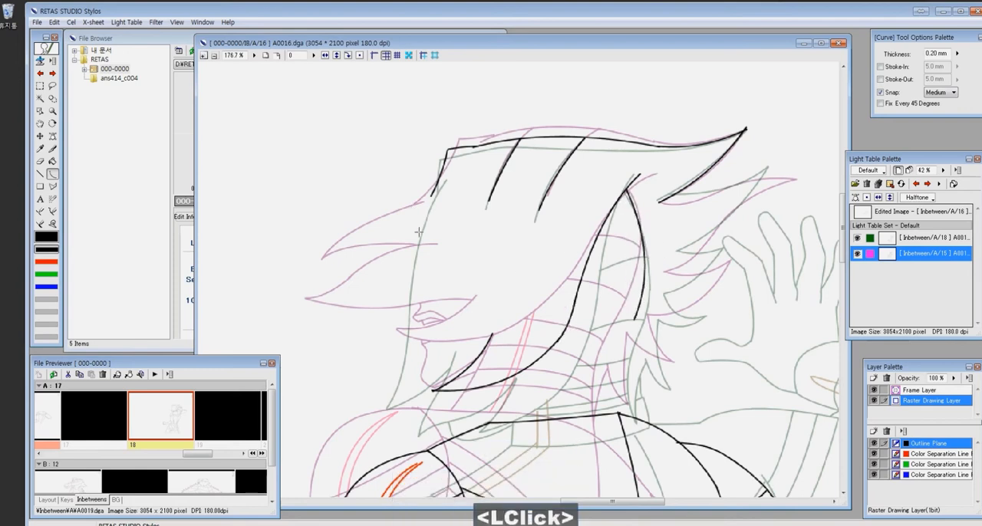
- Draw the pointed front hair lock over the face with the Pen tool
left_click_drag(523, 309, 591, 256)
key("p")
left_click_drag(409, 320, 516, 241)
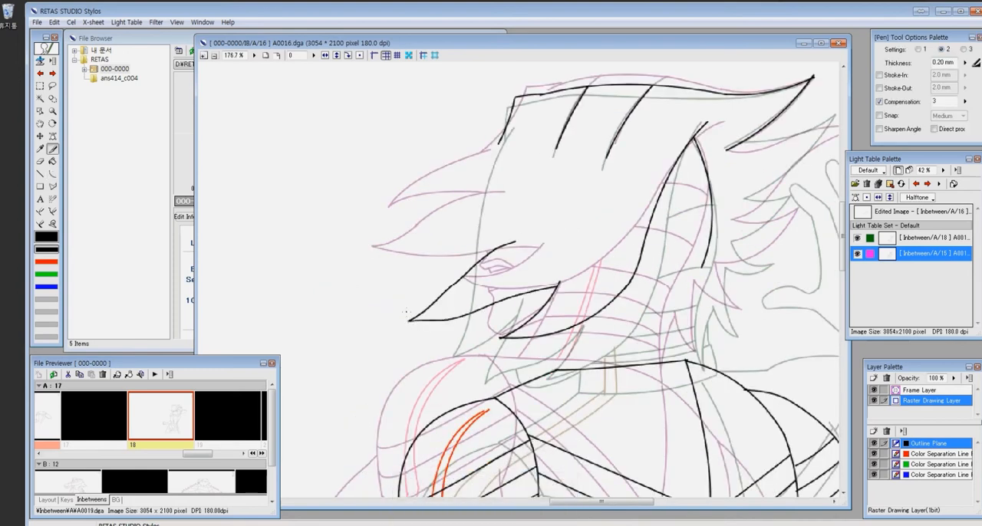
- Draw the upper pointed front hair lock with pen and curve strokes, joining it to the hair's short front edge
left_click_drag(403, 273, 501, 142)
key("z")
left_click(487, 144)
key("e")
left_click_drag(606, 264, 598, 286)
left_click_drag(606, 264, 599, 284)
left_click(600, 280)
key("c")
key("x")
mouse_move(586, 250)
left_mouse_down()
mouse_move(564, 286)
mouse_move(587, 229)
left_mouse_up()
key("c")
key("x")
left_click_drag(588, 222, 563, 313)
- Erase the overlapping line ends at the hair's front edge and at the tip of the upper front lock
scroll(636, 302, "down", 5)
key("z")
left_click(528, 275)
key("e")
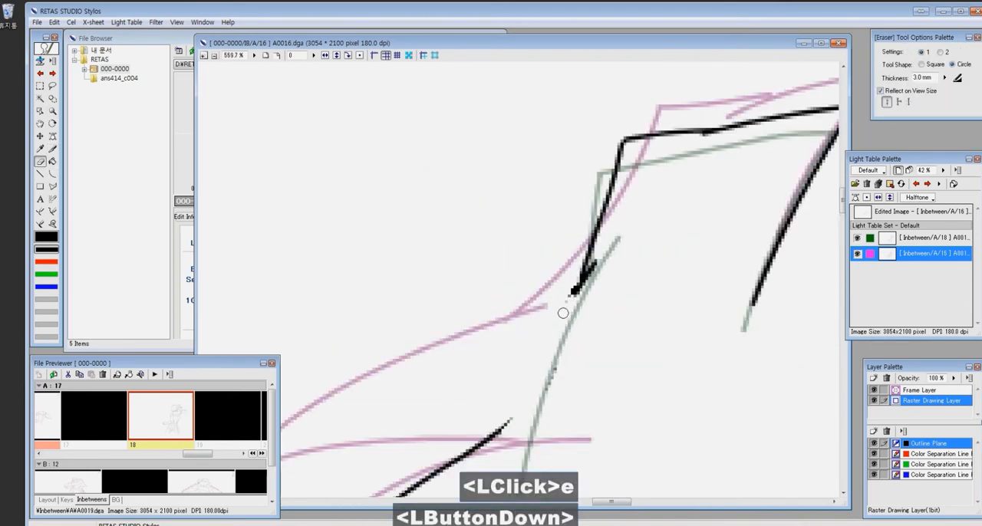
left_click_drag(502, 431, 603, 262)
scroll(567, 307, "down", 10)
key("z")
left_click_drag(509, 304, 572, 349)
- Draw the long pointed lock and the first spikes at the nape with the Curve tool, and erase stray ends
left_click_drag(468, 246, 627, 333)
key("z")
left_click_drag(722, 357, 420, 87)
left_click_drag(519, 218, 589, 201)
key("c")
left_click_drag(552, 293, 526, 419)
left_click(514, 370)
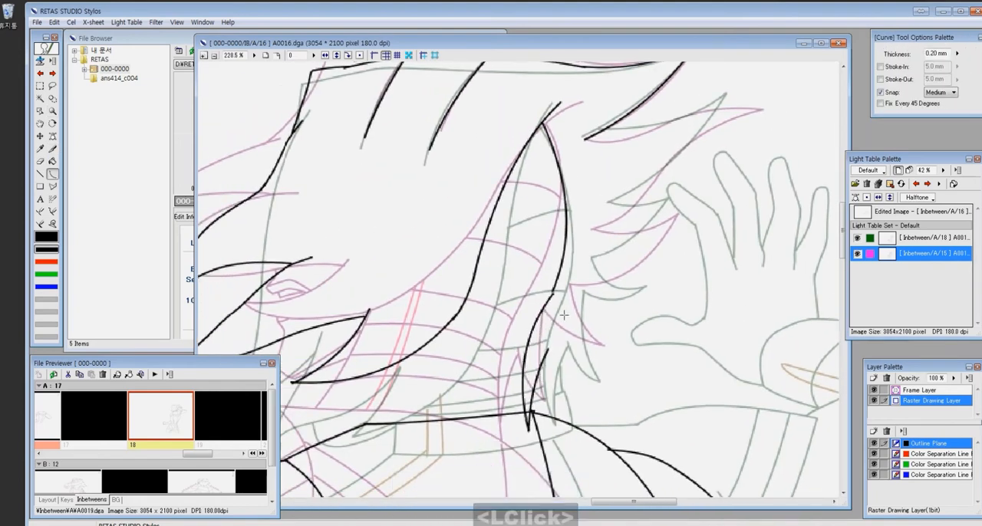
key("ctrl+z")
left_click_drag(544, 347, 571, 397)
left_click(551, 376)
key("z")
left_click(570, 364)
key("e")
left_click_drag(353, 212, 342, 233)
scroll(579, 269, "down", 6)
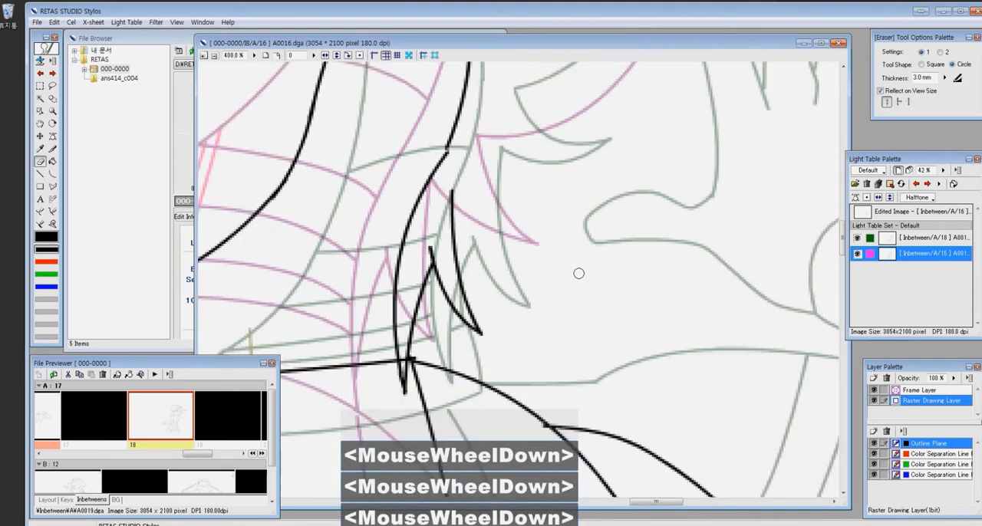
- Draw the remaining nape spike and the lower rear hair tuft as curves midway between the references
key("c")
left_click_drag(469, 212, 531, 277)
left_click(488, 261)
left_click_drag(532, 277, 495, 179)
left_click(580, 190)
left_click_drag(498, 179, 505, 342)
left_click(498, 190)
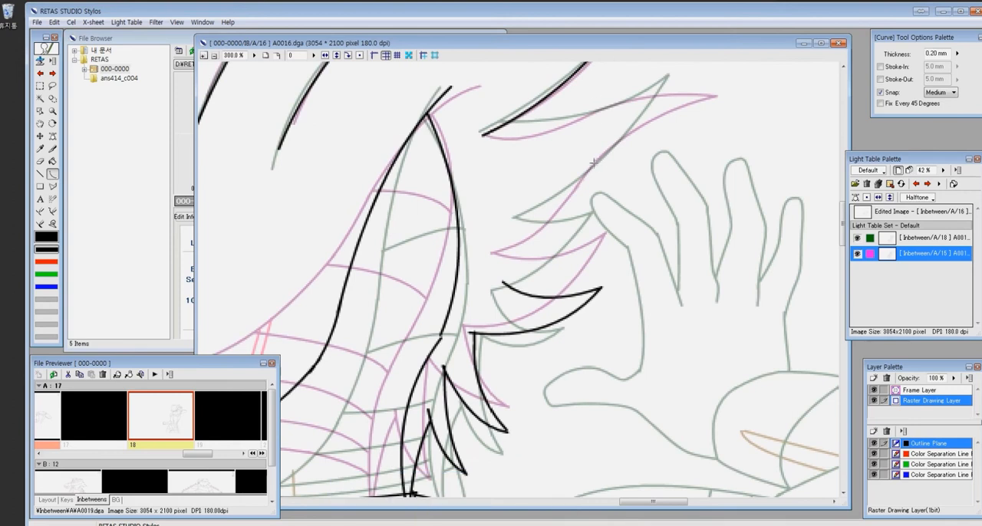
- Draw the upper rear hair spike and the tuft beneath it with the Pen tool, redoing the faulty stroke
key("p")
left_click_drag(491, 132, 630, 99)
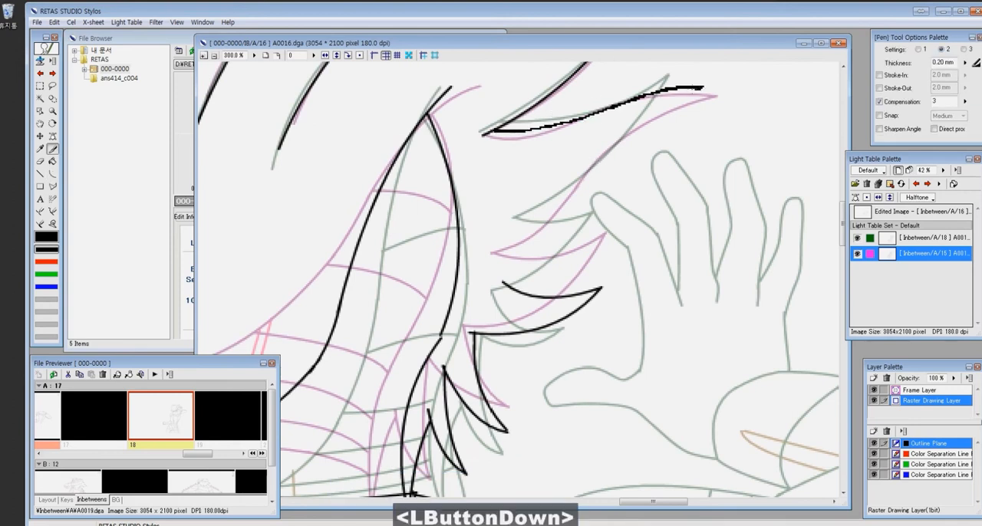
mouse_move(703, 87)
left_mouse_down()
mouse_move(501, 239)
mouse_move(516, 293)
left_mouse_up()
mouse_move(569, 360)
left_mouse_down("ctrl")
mouse_move(638, 276)
mouse_move(632, 265)
mouse_move(613, 319)
left_mouse_up("ctrl")
key("ctrl+z")
mouse_move(545, 199)
left_mouse_down()
mouse_move(626, 193)
mouse_move(570, 254)
left_mouse_up()
key("ctrl+alt+0")
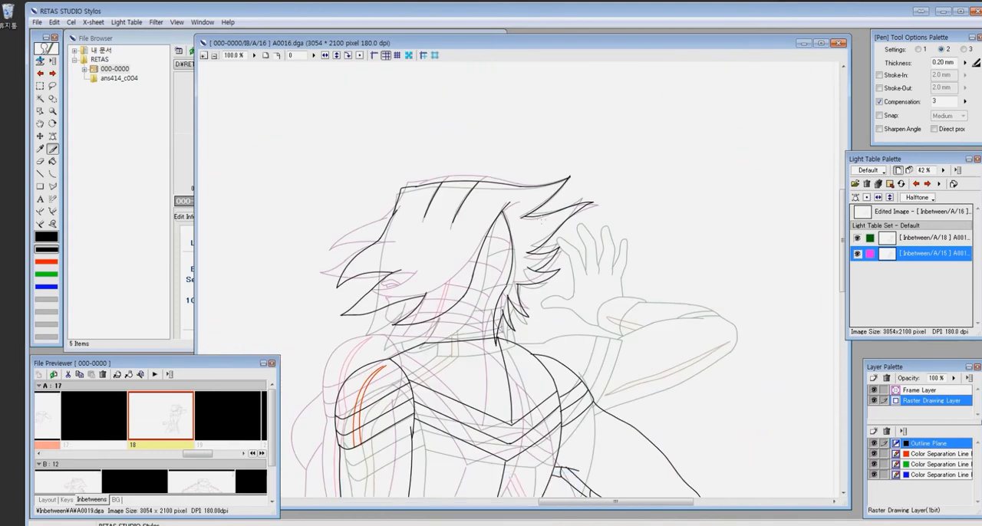
- Draw the collar's front edge and the curved bands across the neck up to behind the ear with the Curve tool
key("z")
left_click_drag(347, 242, 518, 424)
key("ctrl+z")
key("ctrl+z")
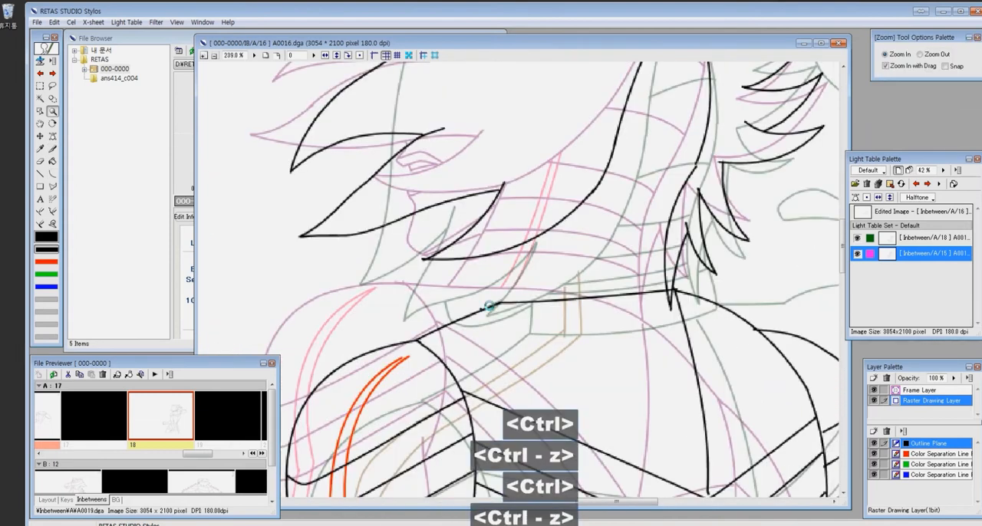
left_click_drag(505, 253, 497, 304)
left_click(504, 279)
left_click_drag(503, 277, 666, 276)
left_click(584, 284)
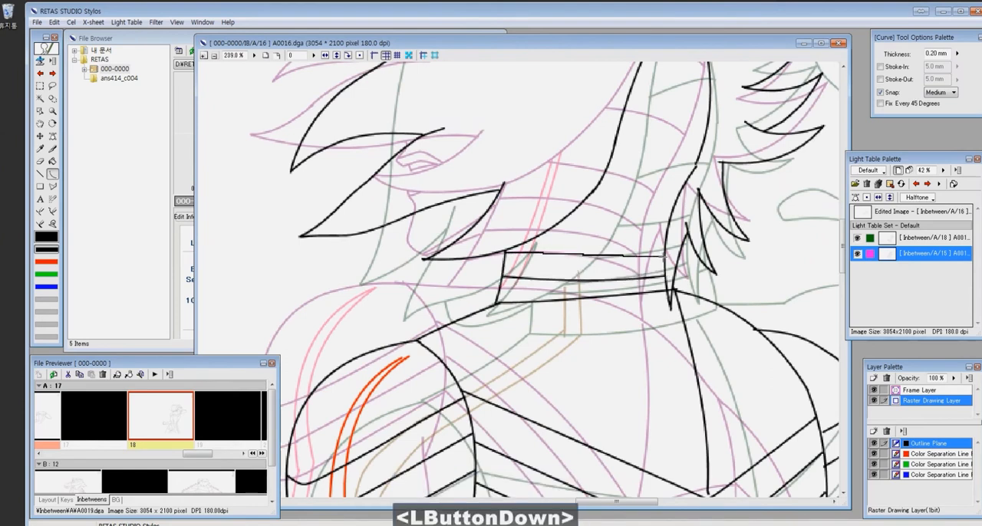
left_click(589, 263)
left_click_drag(650, 150, 628, 217)
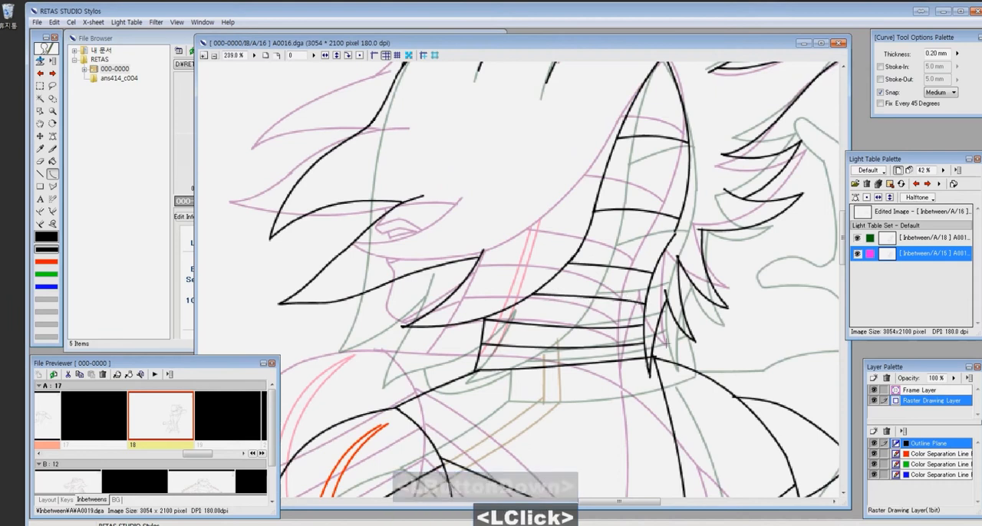
- Draw the short collar edge and band ends behind the nape lock, and erase the overlapping line ends
left_click_drag(675, 357, 678, 370)
left_click(672, 337)
left_click_drag(657, 343, 671, 343)
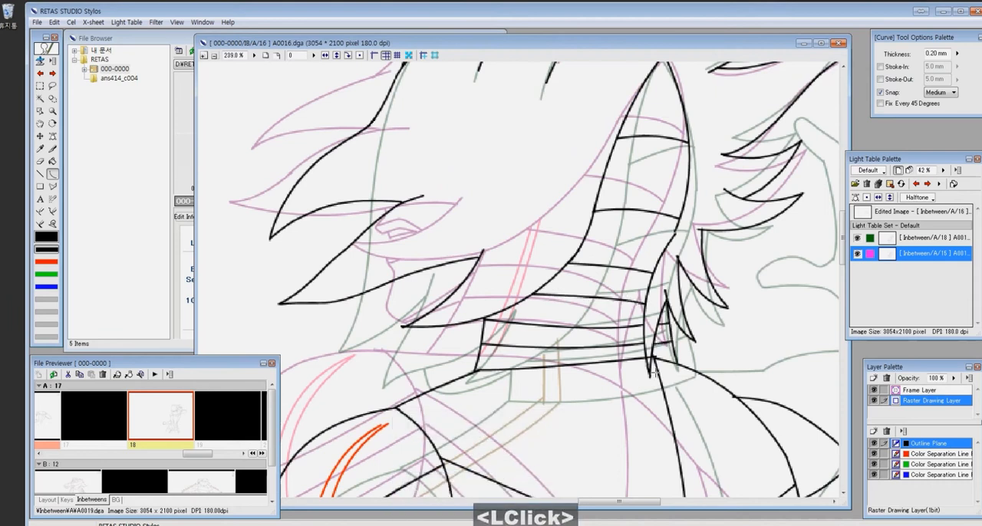
key("e")
mouse_move(641, 304)
left_mouse_down()
mouse_move(567, 288)
mouse_move(646, 303)
left_mouse_up()
left_click(589, 295)
left_click_drag(728, 407, 637, 292)
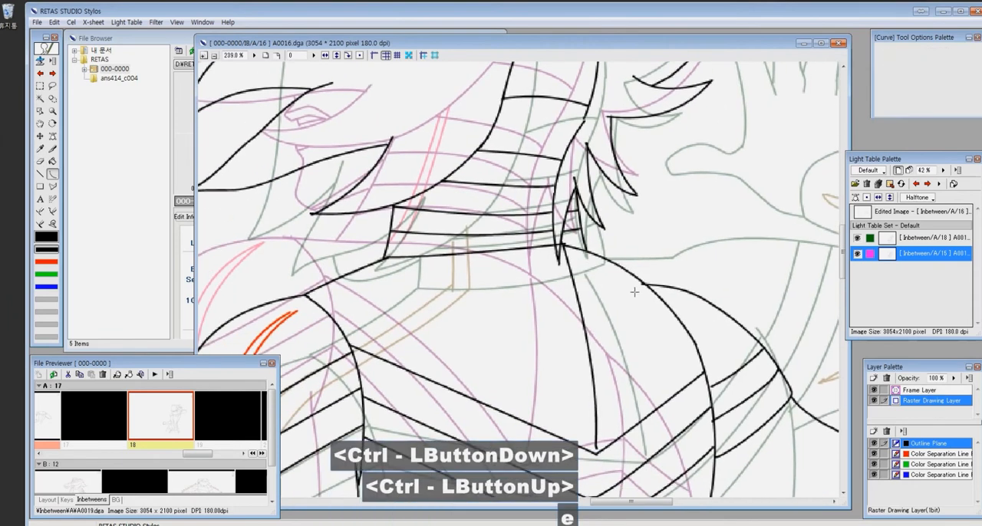
key("ctrl+space")
left_click(659, 289)
scroll(566, 325, "down", 6)
left_click(609, 335)
scroll(729, 420, "down", 5)
- Shift the A18 light table reference to begin matching the waist and legs of the drawing
key("ctrl+t")
left_click(913, 238)
left_click_drag(661, 234, 635, 230)
key("z")
left_click_drag(448, 238, 661, 409)
key("q")
left_click(654, 314)
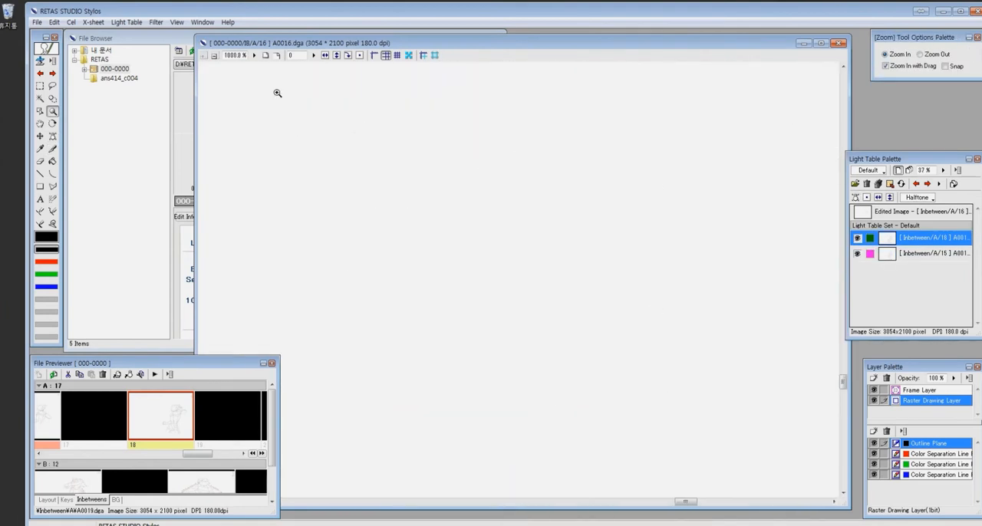
left_click(265, 55)
left_click(497, 274)
key("ctrl+t")
left_click_drag(650, 343, 662, 346)
left_click_drag(678, 110, 745, 260)
scroll(620, 167, "down", 3)
left_click(913, 212)
- Fine-tune the light table reference alignment so both references overlap at the waist and hips
key("q")
left_click_drag(415, 119, 645, 321)
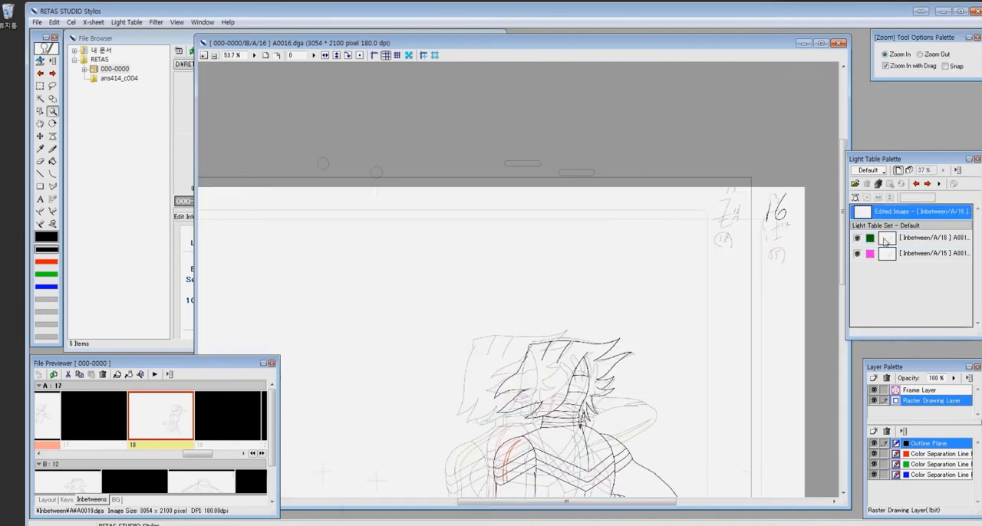
left_click(857, 198)
left_click_drag(707, 277, 681, 273)
left_click_drag(629, 438, 687, 165, "ctrl")
left_click_drag(683, 316, 695, 349, "ctrl")
left_click_drag(662, 398, 517, 61)
key("q")
left_click(671, 81)
- Draw the outer contours of both hips and thighs and the two waist belt edges with the Curve tool
key("c")
left_click_drag(515, 155, 362, 412)
left_click(431, 240)
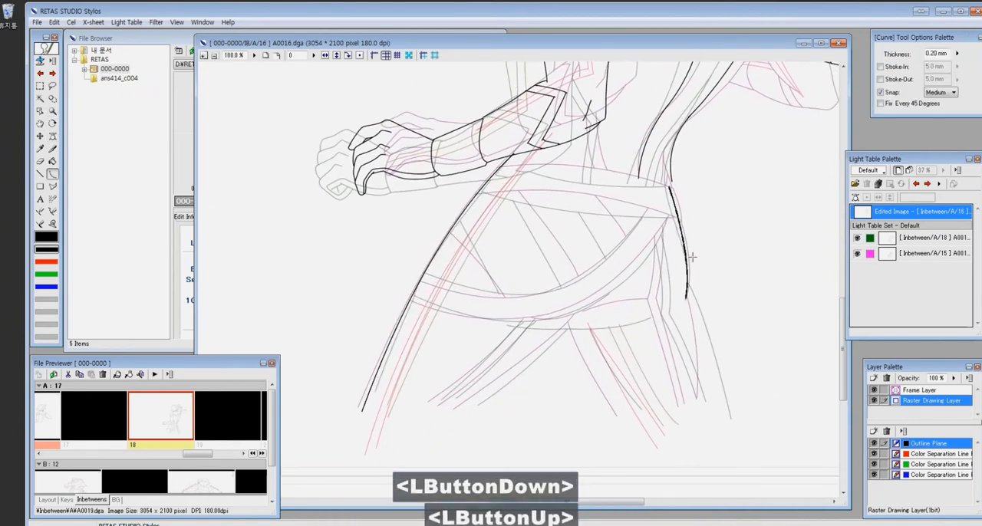
left_click_drag(678, 220, 680, 219)
left_click(585, 203)
left_click_drag(500, 168, 625, 183)
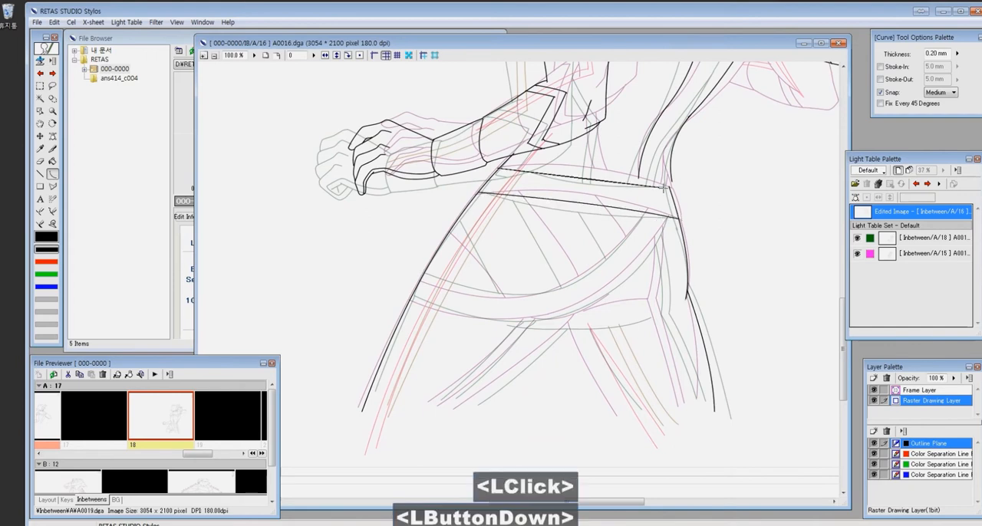
- Draw two near-vertical curves from the forearm down to the waist belt and erase the overlapping line ends
key("q")
key("c")
left_click_drag(438, 127, 448, 262)
left_click(440, 198)
left_click_drag(415, 147, 420, 257)
left_click(416, 203)
key("e")
mouse_move(628, 283)
left_mouse_down()
mouse_move(649, 151)
mouse_move(622, 291)
left_mouse_up()
- Draw the inner line beside the rear waist contour down toward the belt with the Pen tool
key("x")
left_click_drag(625, 230, 632, 296)
left_click_drag(661, 198, 619, 265)
key("ctrl+z")
left_click_drag(686, 171, 644, 213)
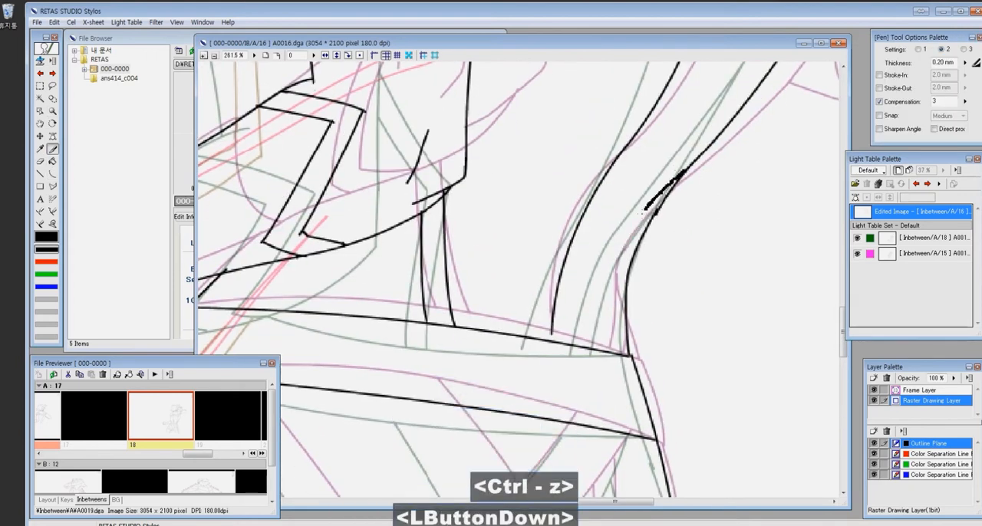
left_click_drag(620, 244, 598, 349)
left_click_drag(427, 293, 662, 193)
scroll(652, 180, "down", 3)
- Draw the upper and lower edges of the curved belt hanging across the hips with the Curve tool
key("q")
left_click_drag(360, 223, 637, 418)
left_click_drag(432, 324, 457, 298)
key("c")
mouse_move(328, 270)
left_mouse_down()
mouse_move(697, 181)
mouse_move(599, 284)
mouse_move(730, 156)
left_mouse_up()
left_click(675, 246)
mouse_move(307, 310)
left_mouse_down()
mouse_move(626, 316)
mouse_move(772, 164)
left_mouse_up()
left_click(478, 387)
- Draw the three diagonal lines between the waist belt and the hanging belt as curves
left_click(625, 193)
left_click_drag(631, 146, 677, 217)
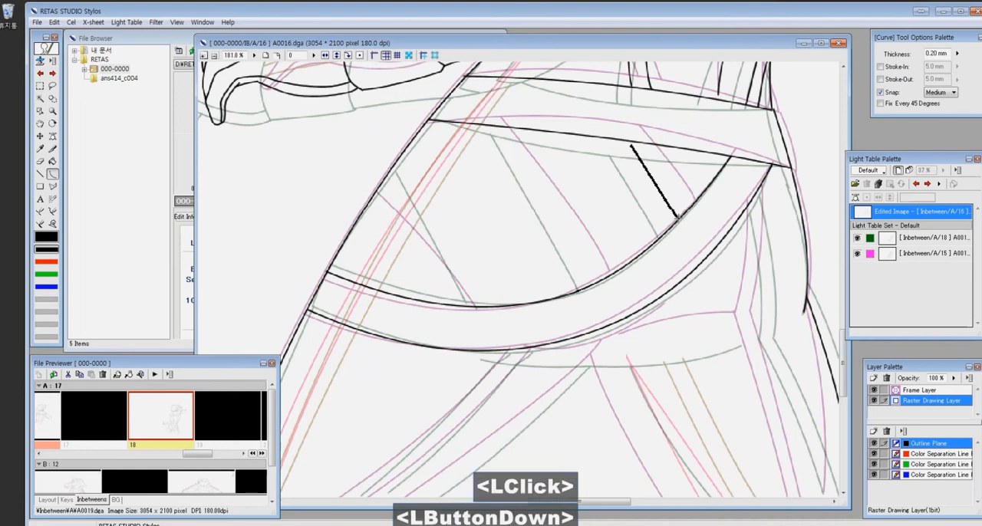
left_click_drag(499, 127, 597, 282)
left_click(564, 198)
left_click_drag(384, 179, 471, 307)
left_click(444, 237)
- Draw the short curve beneath the hanging belt and the paired lines running down the rear thigh
mouse_move(495, 349)
left_mouse_down()
mouse_move(454, 271)
mouse_move(627, 263)
left_mouse_up()
left_click(585, 280)
left_click_drag(660, 232, 583, 222)
left_click_drag(641, 95, 646, 238)
left_click(654, 181)
mouse_move(629, 117)
left_mouse_down()
mouse_move(634, 238)
mouse_move(691, 412)
left_mouse_up()
left_click(664, 315)
left_click_drag(648, 237, 705, 412)
left_click(685, 326)
- Draw the inner thigh contours of both legs with the Curve tool, starting below the hanging belt
left_click_drag(490, 266, 600, 448)
left_click(555, 377)
left_click_drag(592, 261, 588, 275)
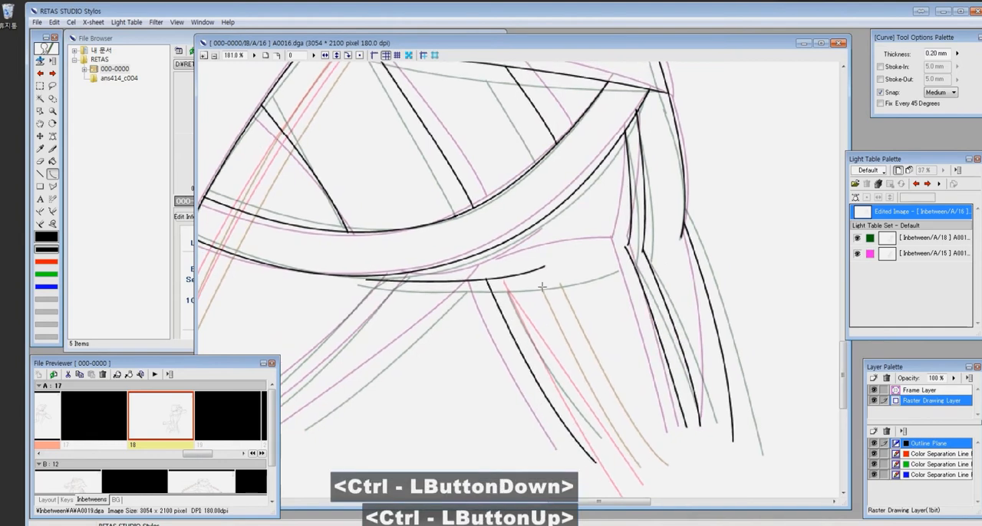
left_click_drag(463, 344, 488, 358)
key("p")
left_click_drag(654, 259, 651, 263)
key("c")
mouse_move(470, 307)
left_mouse_down()
mouse_move(688, 230)
mouse_move(520, 380)
left_mouse_up()
left_click(623, 312)
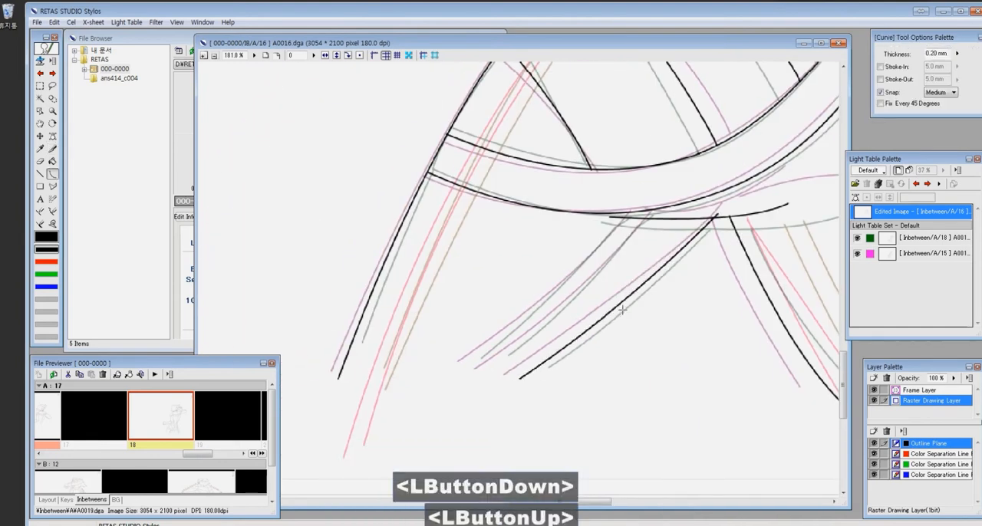
- Draw the paired lines along the front leg below the belt and erase the overlap where they meet it
left_click_drag(629, 216, 612, 226)
mouse_move(611, 223)
left_mouse_down()
mouse_move(434, 382)
mouse_move(455, 392)
left_mouse_up()
left_click(530, 309)
left_click(553, 313)
key("z")
left_click_drag(614, 256, 701, 335)
left_click_drag(476, 161, 659, 337)
key("e")
left_click_drag(650, 229, 638, 241)
key("ctrl+0")
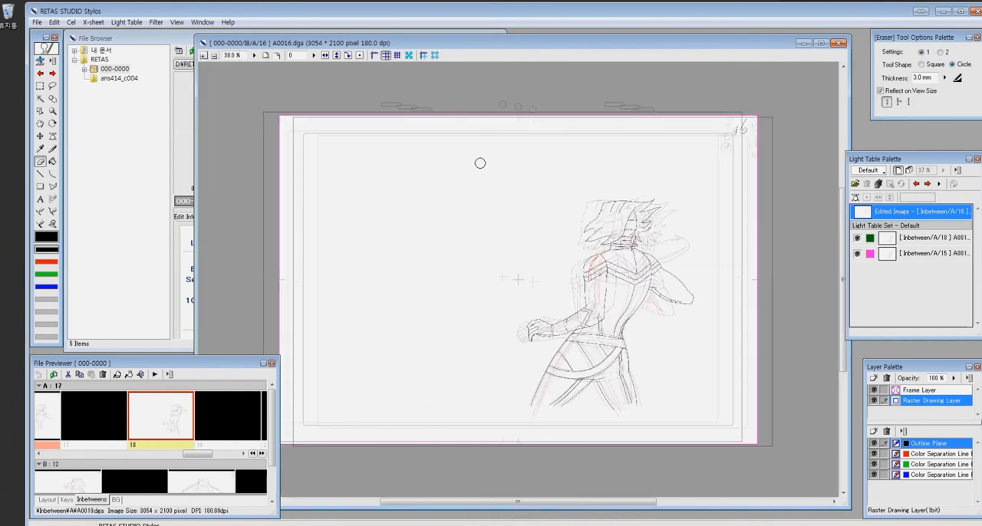
- Draw the pair of red color separation lines down the near upper arm from the shoulder to the elbow
key("2")
key("z")
left_click_drag(545, 226, 644, 319)
left_click_drag(530, 253, 543, 147)
left_click_drag(469, 178, 565, 394)
key("x")
left_click_drag(524, 135, 534, 373)
left_click_drag(544, 130, 550, 347)
left_click_drag(556, 384, 557, 388)
- Draw the pair of red color separation lines along the near forearm from the elbow to the wristband, erasing the excess at the elbow
left_click_drag(491, 383, 644, 174)
left_click_drag(350, 348, 688, 172)
key("e")
left_click(714, 176)
mouse_move(351, 351)
left_mouse_down()
mouse_move(714, 177)
mouse_move(710, 189)
left_mouse_up()
key("x")
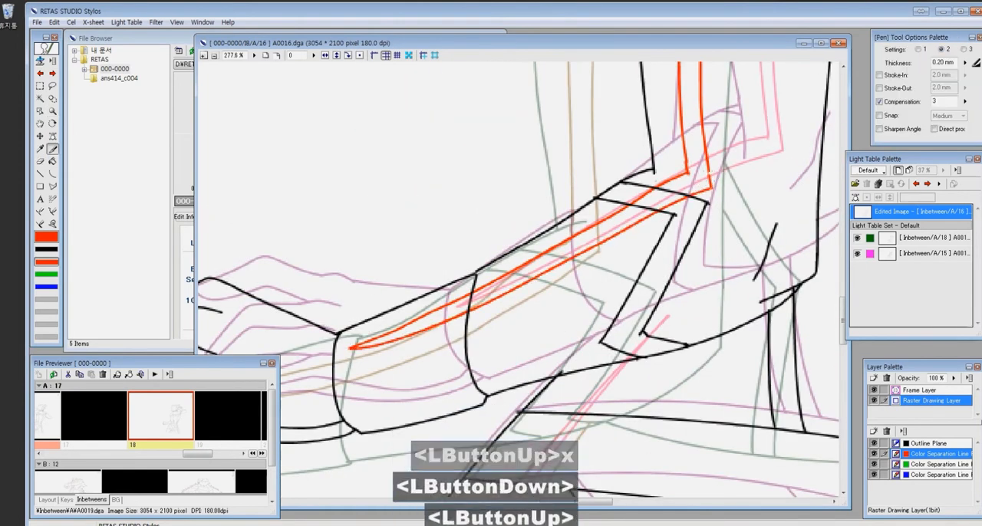
- Draw the red color separation lines down the outer thigh across both belts as curves
key("ctrl+0")
key("z")
left_click_drag(541, 301, 652, 437)
key("c")
mouse_move(464, 127)
left_mouse_down()
mouse_move(313, 398)
mouse_move(306, 391)
left_mouse_up()
left_click(354, 274)
left_click(373, 240)
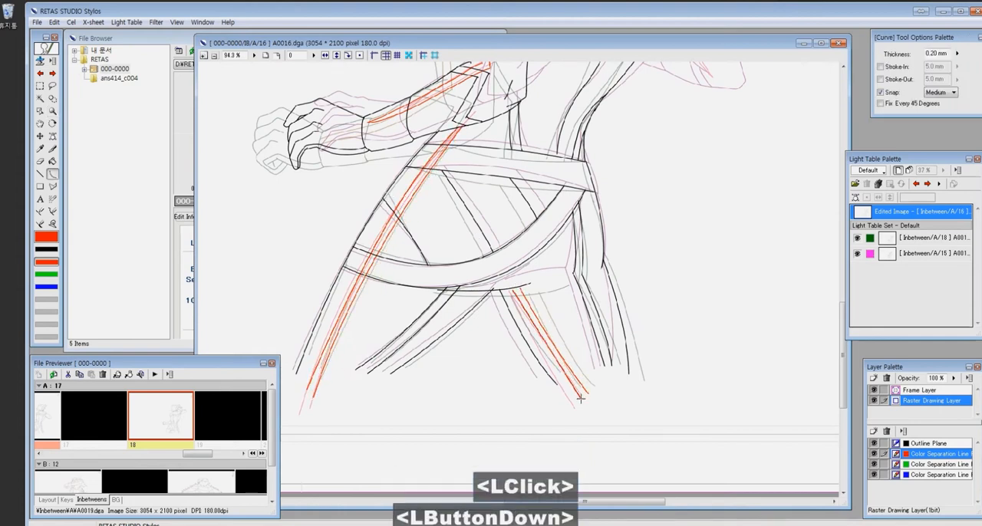
- Finish the pair of red color separation curves on the other leg beneath the hanging belt
left_click_drag(581, 394, 582, 400)
left_click(541, 345)
key("z")
left_click(630, 396)
left_click_drag(609, 169, 659, 476, "ctrl")
left_click_drag(591, 176, 684, 419, "ctrl")
scroll(684, 419, "down", 4)
- Draw the pair of red color separation lines along the far arm behind the back
key("z")
left_click_drag(274, 138, 472, 218, "ctrl")
key("x")
left_click_drag(435, 224, 445, 338)
scroll(456, 211, "down", 5)
key("z")
left_click_drag(465, 137, 642, 288)
mouse_move(527, 340)
left_mouse_down("ctrl")
mouse_move(396, 289)
mouse_move(458, 314)
mouse_move(558, 380)
left_mouse_up("ctrl")
key("x")
mouse_move(410, 285)
left_mouse_down()
mouse_move(510, 363)
mouse_move(558, 381)
left_mouse_up()
left_click_drag(417, 121, 695, 270, "ctrl")
- Draw the pair of red color separation lines from the shoulder seam up through the collar to the hair edge
key("z")
left_click_drag(373, 167, 639, 395)
key("x")
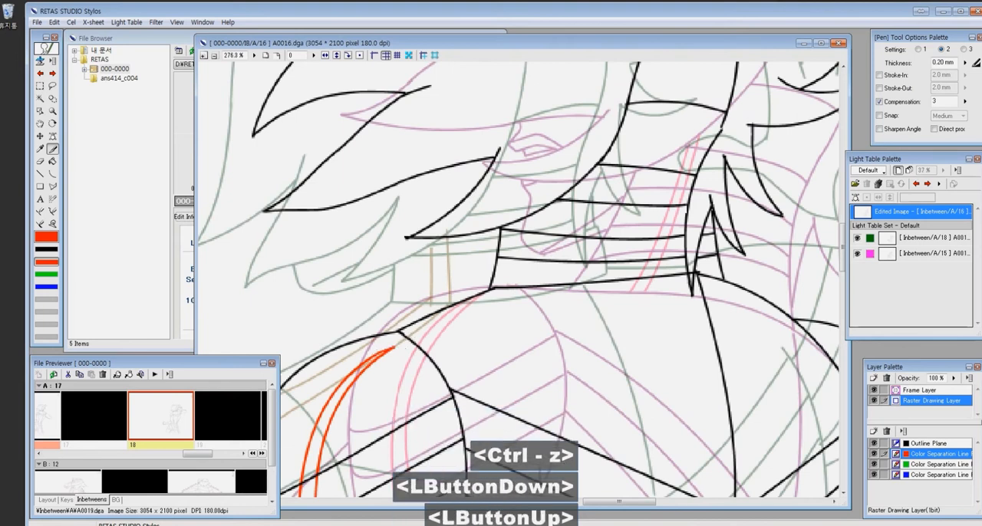
left_click_drag(412, 342, 520, 288)
left_click_drag(528, 213, 522, 286)
left_click_drag(550, 202, 539, 285)
key("ctrl+z")
mouse_move(418, 346)
left_mouse_down()
mouse_move(504, 318)
mouse_move(542, 287)
left_mouse_up()
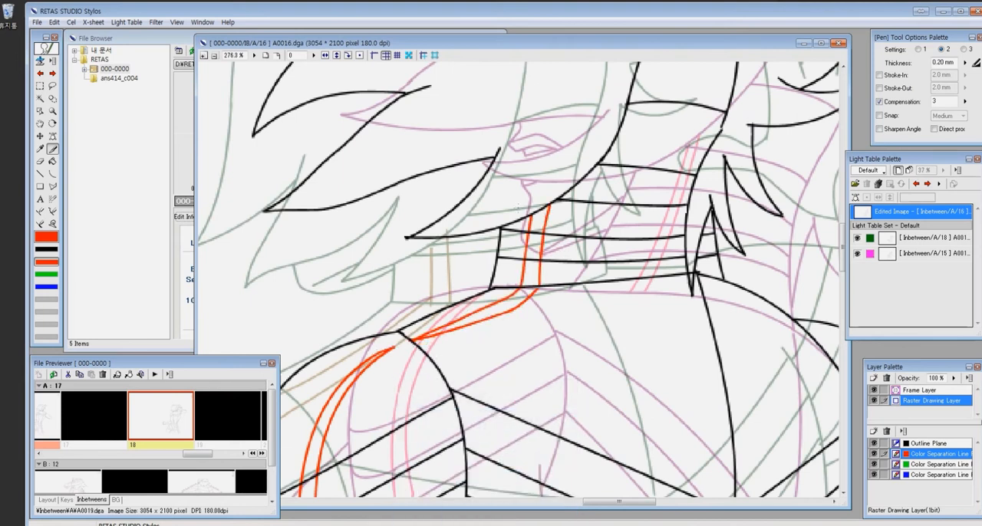
- Switch to black on the outline plane and draw the missing contours between the front hair locks and the collar
scroll(530, 292, "down", 5)
left_click(46, 249)
key("z")
left_click_drag(453, 198, 636, 321)
left_click_drag(430, 253, 549, 231, "ctrl")
left_click_drag(375, 177, 771, 395)
key("x")
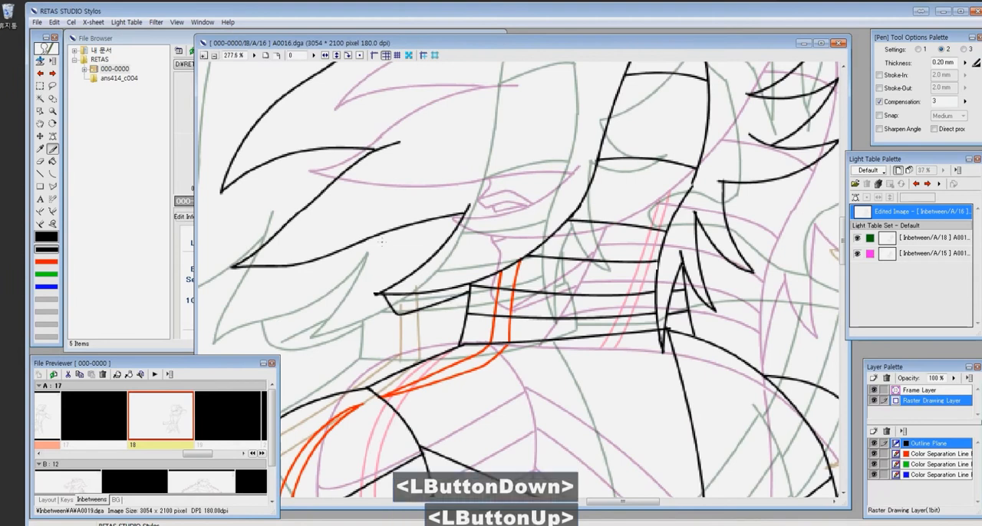
left_click_drag(402, 317, 462, 308)
key("ctrl+z")
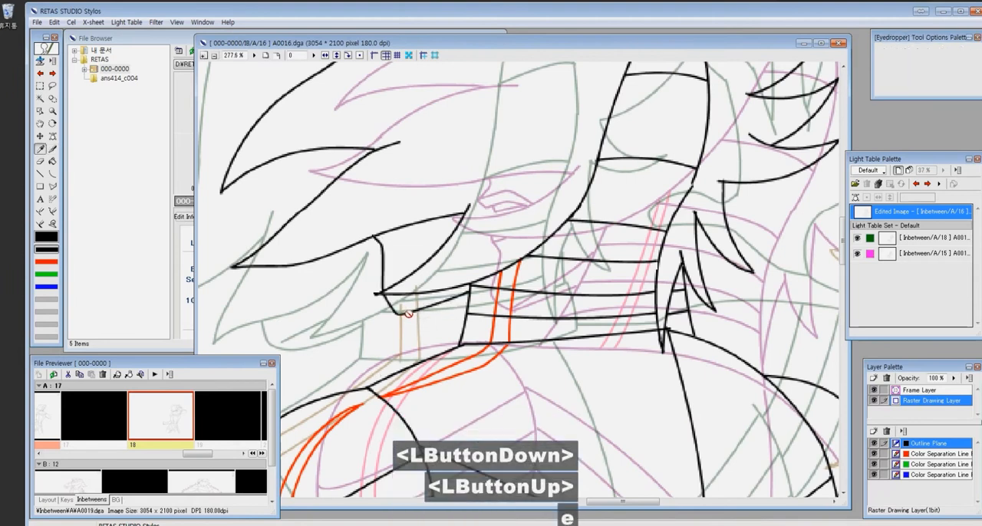
left_click_drag(397, 315, 465, 307)
scroll(440, 231, "down", 5)
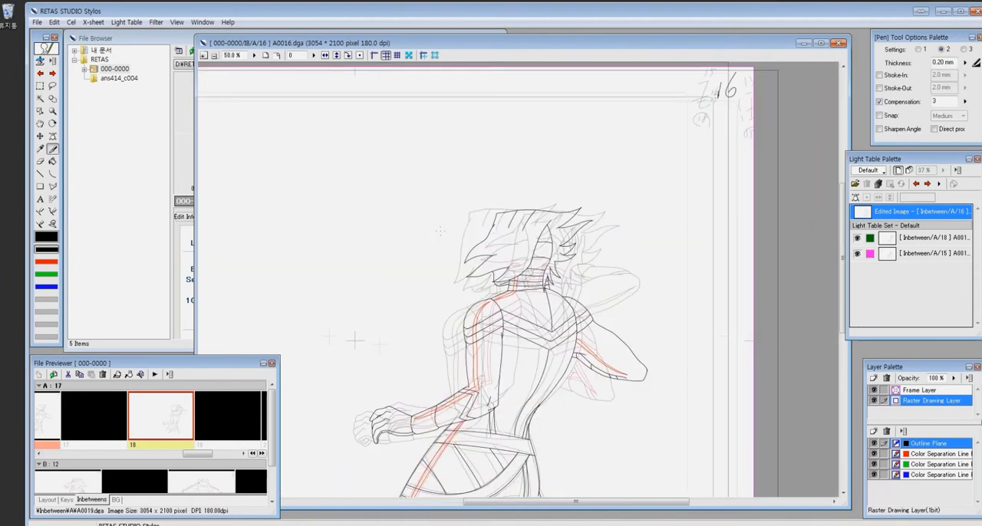
scroll(439, 232, "down", 2)
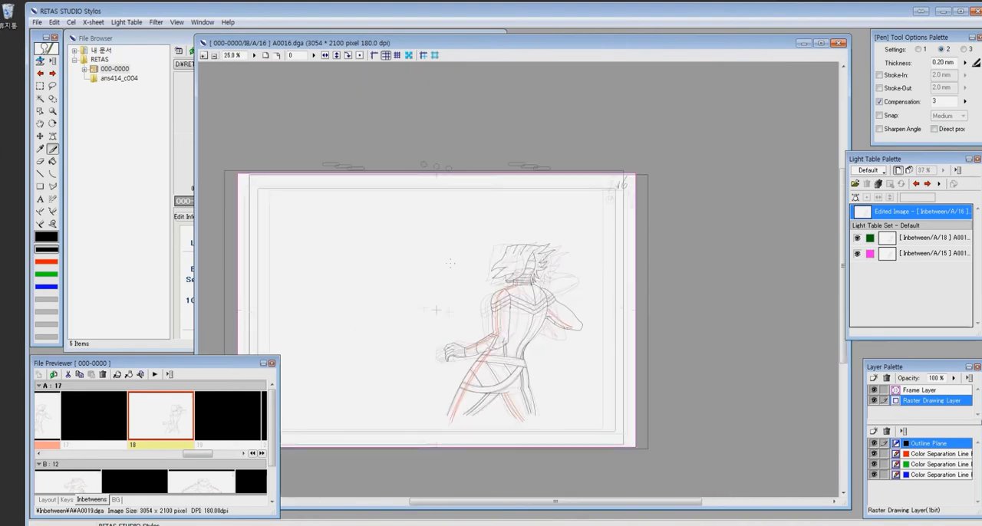
- Reset the light table references of cel A16 to their original positions and open cel A17
left_click(890, 226)
left_click(856, 198)
left_click(867, 197)
left_click(886, 211)
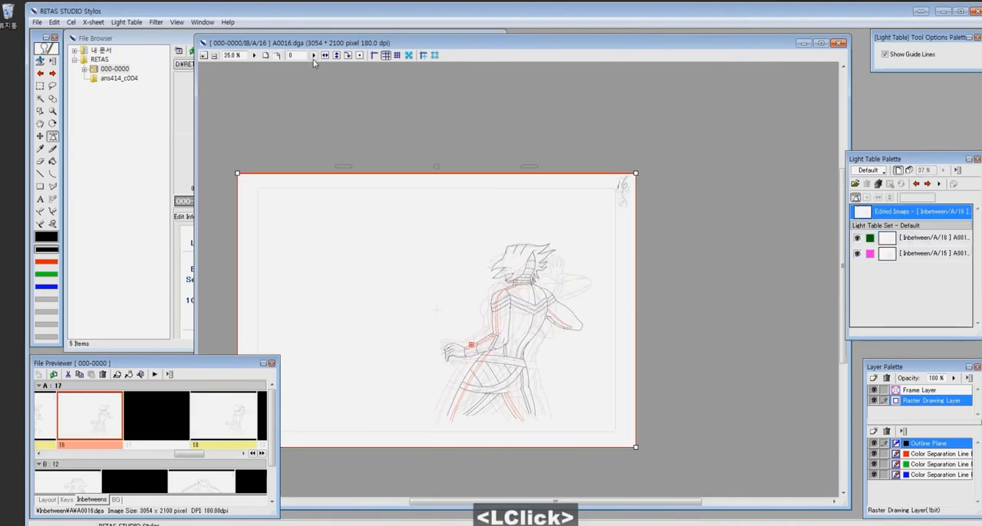
left_click(157, 417)
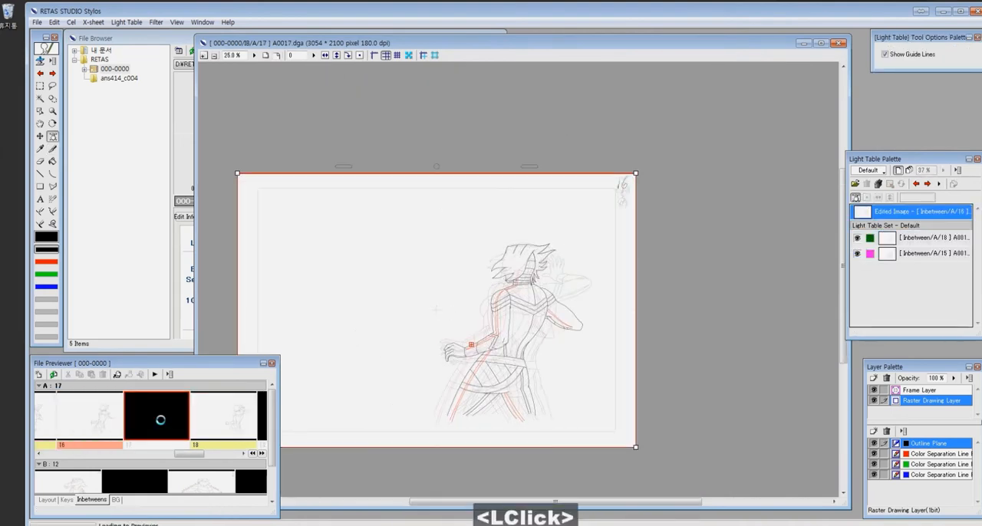
- Replace the A15 light table reference with A16 and handwrite the cel number 17 in the sheet's upper corner
left_click(919, 259)
key("z")
left_click(566, 228)
scroll(541, 114, "down", 1)
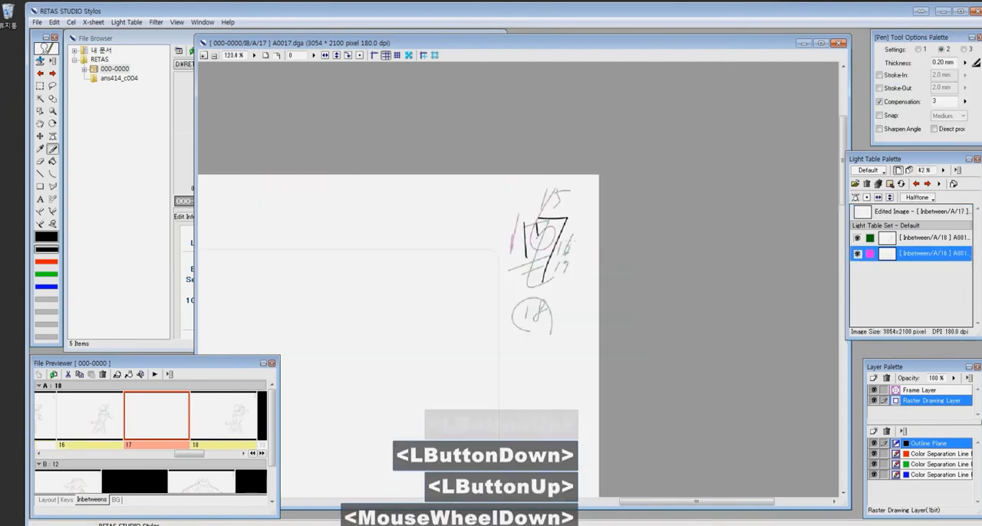
- Align the A16 and A18 light table references at the character's head, then make cel A17 the edited image again
scroll(519, 279, "down", 5)
left_click_drag(347, 337, 483, 222)
key("z")
left_click_drag(522, 286, 656, 380)
key("z")
left_click_drag(381, 83, 769, 418)
key("z")
left_click_drag(489, 173, 669, 313)
left_click(913, 212)
- Draw the top edge of the hair and the underside of its pointed back spike with the Curve tool
key("z")
left_click_drag(347, 176, 614, 426)
left_click_drag(550, 269, 522, 243)
key("c")
mouse_move(442, 119)
left_mouse_down()
mouse_move(669, 121)
mouse_move(769, 98)
left_mouse_up()
left_click(555, 113)
left_click(662, 184)
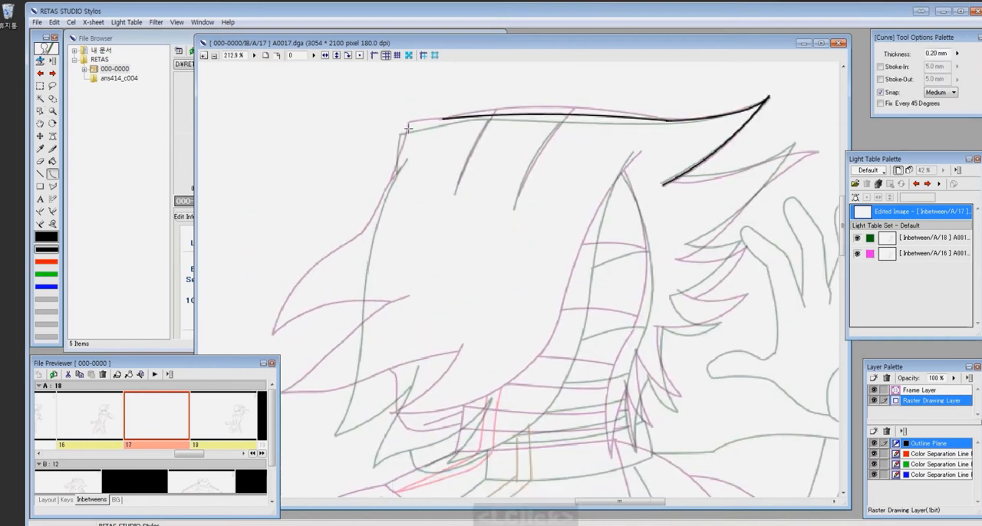
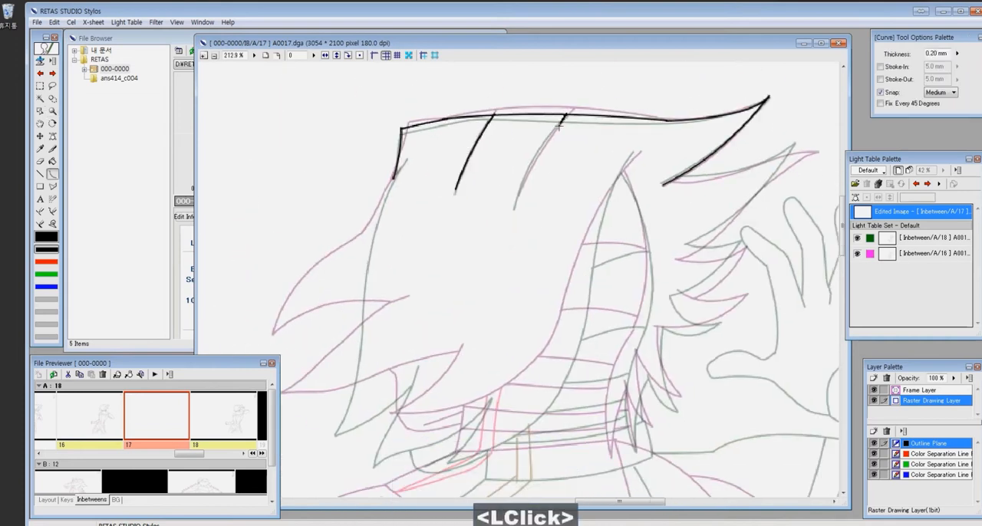
- Draw both sides of the banded nape below the hair peak with the Curve tool, midway between the references
left_click_drag(639, 149, 572, 322)
mouse_move(418, 446)
left_mouse_down()
mouse_move(478, 381)
mouse_move(634, 254)
left_mouse_up()
left_click(611, 361)
left_click_drag(684, 105, 702, 264)
left_click(724, 189)
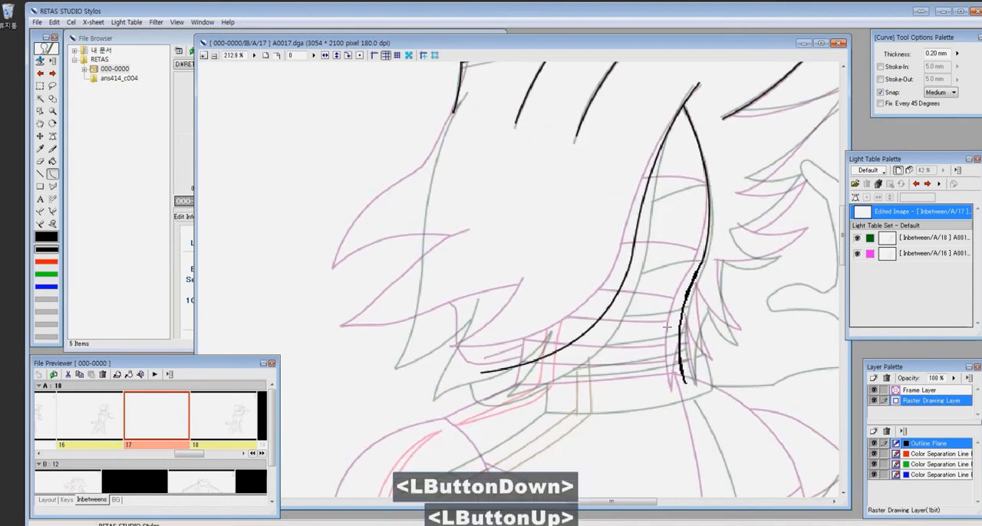
left_click_drag(736, 172, 745, 197)
- Draw the two lowest hair spikes beside the neck with the Curve and Pen tools
key("x")
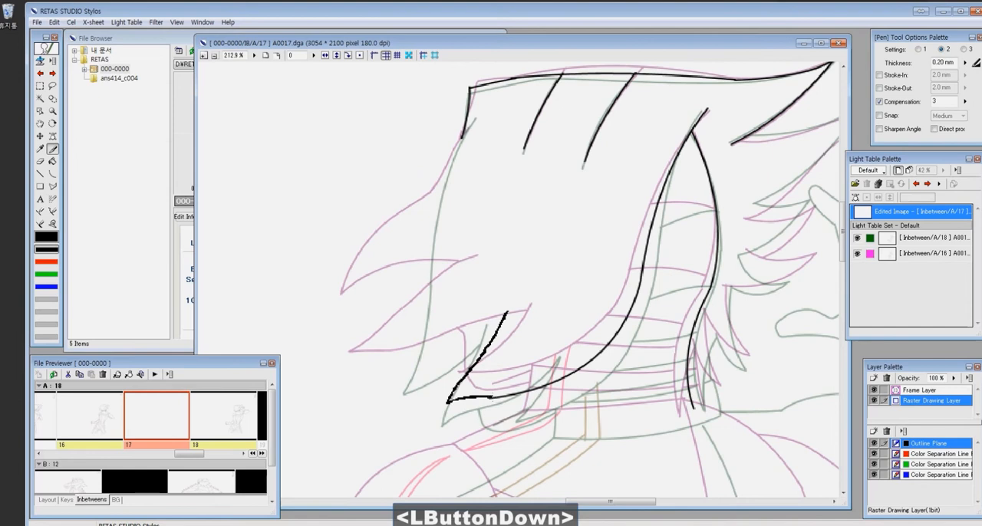
key("c")
left_click_drag(545, 327, 540, 340)
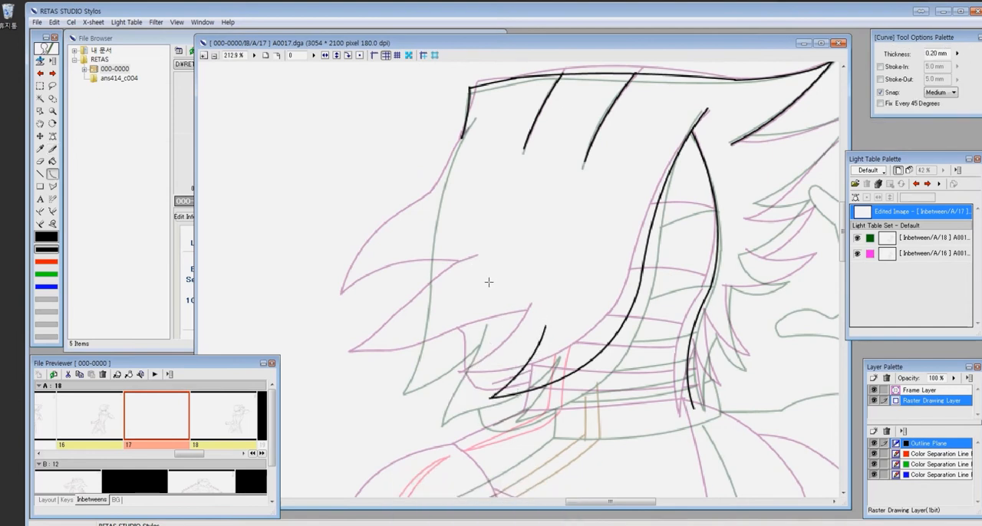
left_click_drag(488, 283, 396, 393)
key("ctrl+z")
key("x")
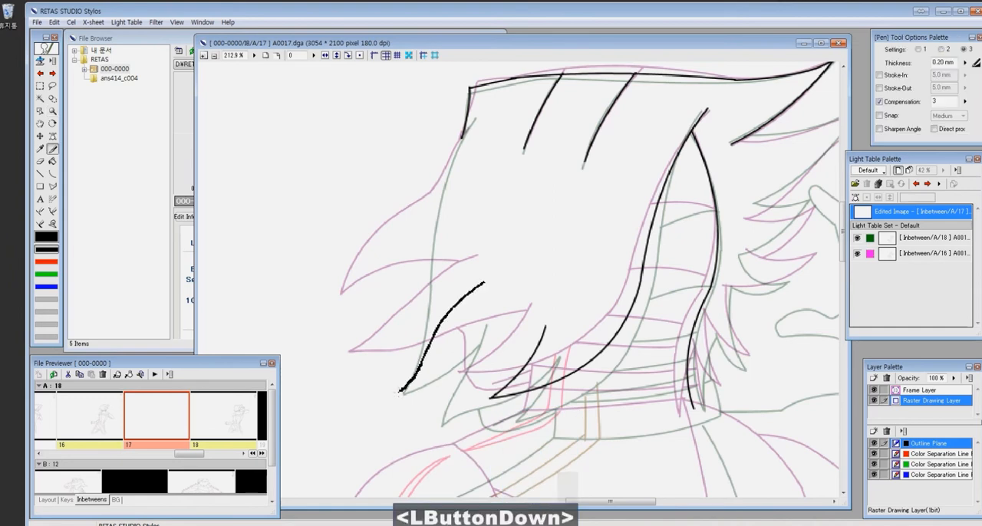
left_click_drag(527, 337, 543, 329)
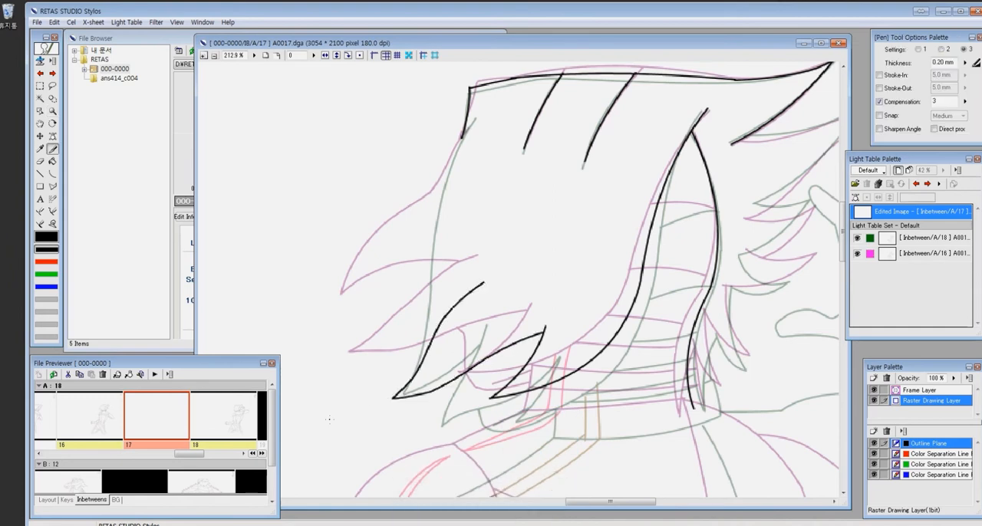
- Draw the foremost hair spike and its edge up to the front of the head with the Pen tool
left_click_drag(364, 343, 381, 322)
key("ctrl+z")
left_click_drag(372, 340, 471, 292)
left_click_drag(372, 340, 372, 328)
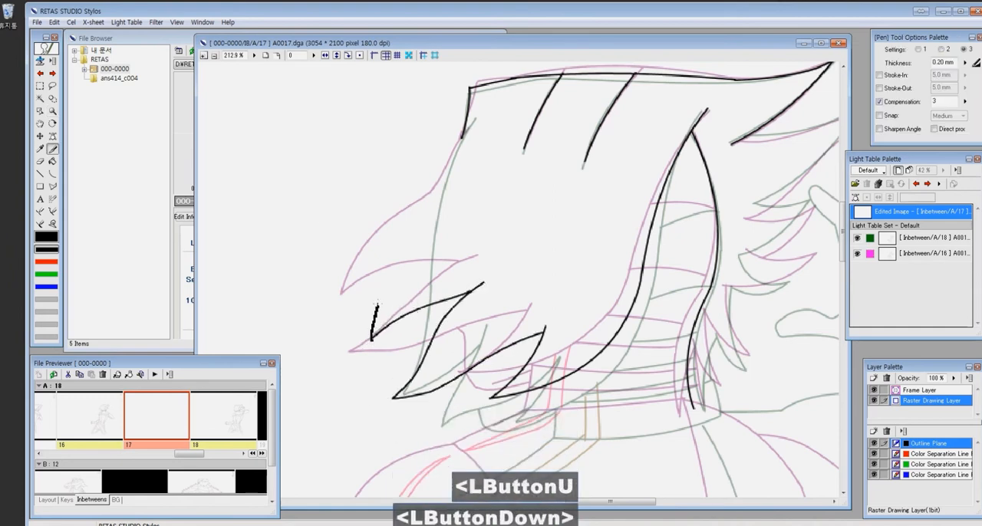
left_click_drag(446, 198, 450, 196)
- Draw the jaw lines under the front hair and the collar's front and lower edges, cleaning up overshooting strokes
key("e")
key("p")
scroll(591, 411, "up", 2)
mouse_move(405, 347)
left_mouse_down()
mouse_move(425, 414)
mouse_move(507, 382)
left_mouse_up()
mouse_move(518, 393)
left_mouse_down()
mouse_move(446, 281)
mouse_move(436, 317)
mouse_move(438, 291)
mouse_move(710, 288)
left_mouse_up()
key("e")
key("p")
key("e")
key("c")
left_click(668, 306)
left_click_drag(730, 242, 622, 314)
- Draw the thin hair strands hanging behind the neck beside the collar with the Curve tool
left_click_drag(594, 262, 576, 372)
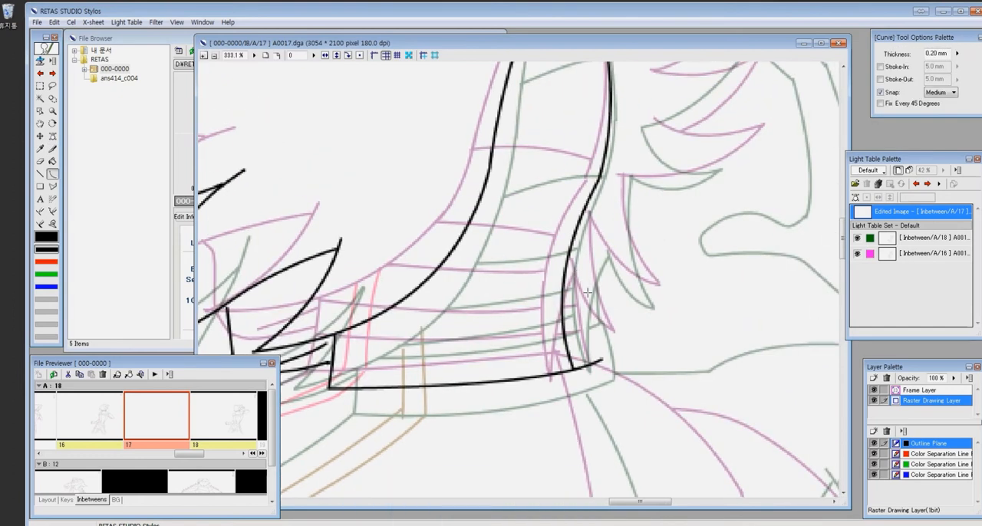
left_click(577, 309)
left_click_drag(608, 191, 636, 325)
left_click(610, 265)
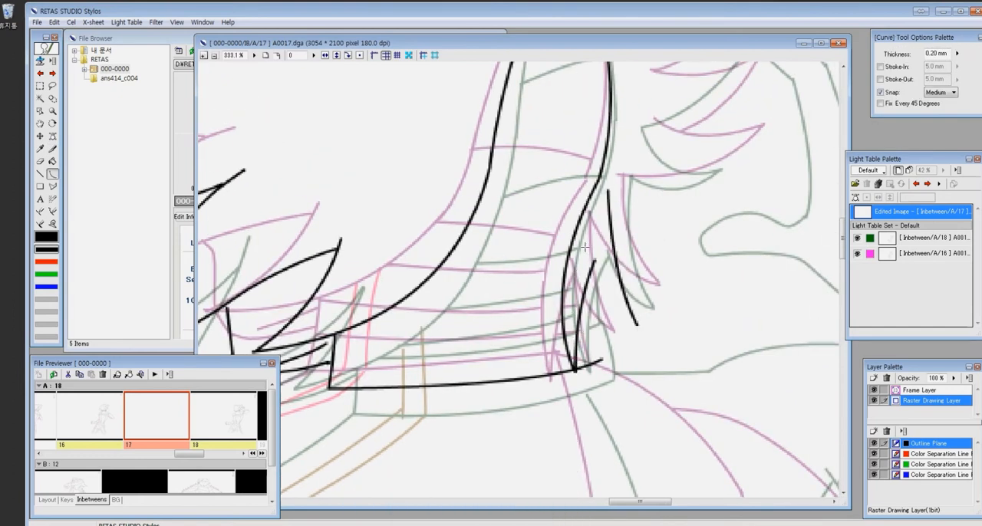
key("ctrl+z")
key("c")
left_click_drag(589, 253, 638, 325)
left_click(606, 294)
- Draw the layered hair spikes at the back of the head with the Pen tool and erase stray line ends
mouse_move(681, 184)
left_mouse_down()
mouse_move(695, 241)
mouse_move(555, 402)
left_mouse_up()
key("p")
mouse_move(522, 161)
left_mouse_down()
mouse_move(738, 112)
mouse_move(533, 277)
mouse_move(632, 261)
mouse_move(533, 351)
left_mouse_up()
left_click_drag(569, 394, 620, 257)
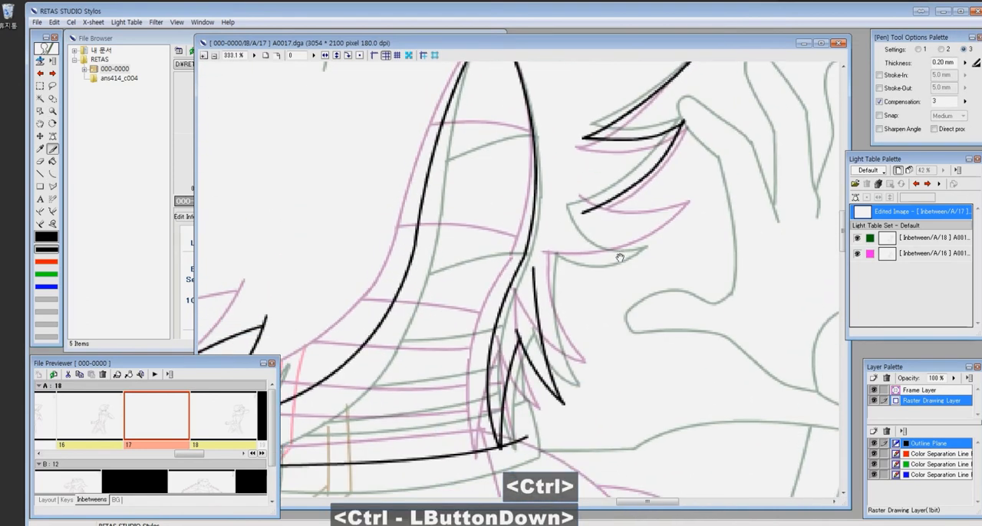
left_click_drag(481, 191, 489, 207)
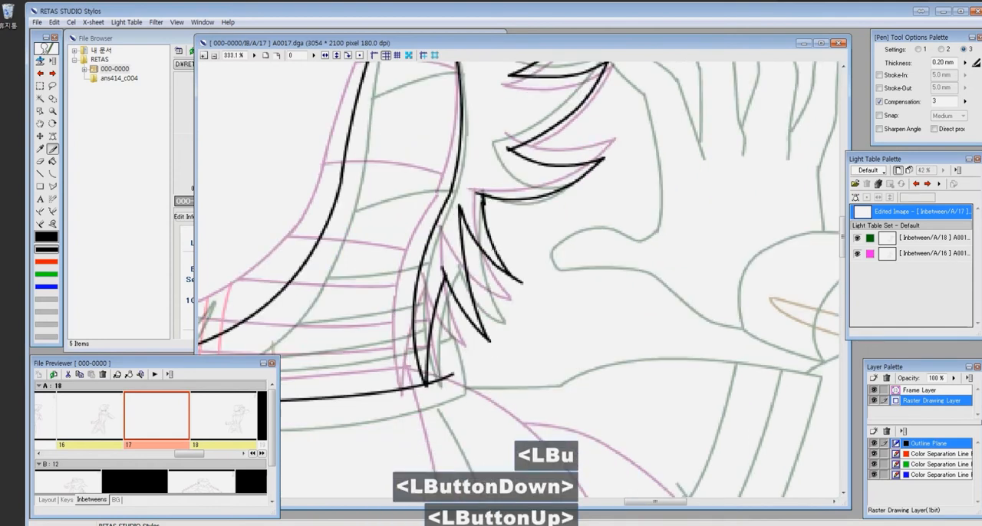
key("ctrl+z")
key("e")
left_click(520, 276)
- Draw the horizontal bands across the nape and collar with the Curve tool
left_click_drag(392, 240, 597, 330)
key("x")
key("c")
left_click_drag(583, 182, 668, 179)
left_click_drag(535, 347, 634, 345)
mouse_move(497, 387)
left_mouse_down()
mouse_move(577, 384)
mouse_move(581, 281)
left_mouse_up()
left_click(564, 392)
mouse_move(481, 289)
left_mouse_down()
mouse_move(615, 296)
mouse_move(654, 281)
left_mouse_up()
left_click(587, 296)
left_click_drag(450, 317, 658, 305)
left_click(586, 325)
- Draw the collar's back edge behind the hair strands with the Pen tool and save cel A17
key("p")
left_click_drag(684, 244, 691, 320)
key("ctrl+z")
left_click_drag(684, 248, 692, 323)
left_click_drag(682, 237, 684, 252)
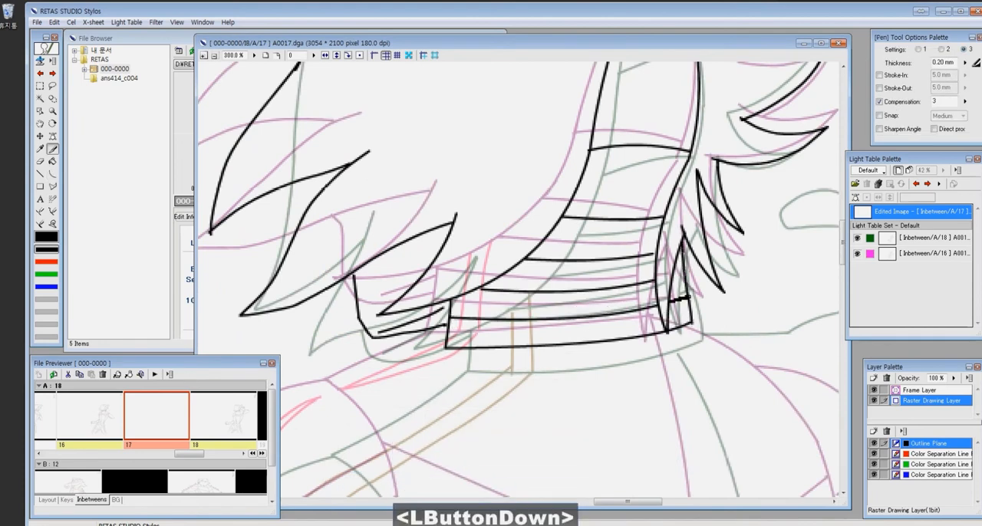
key("ctrl+s")
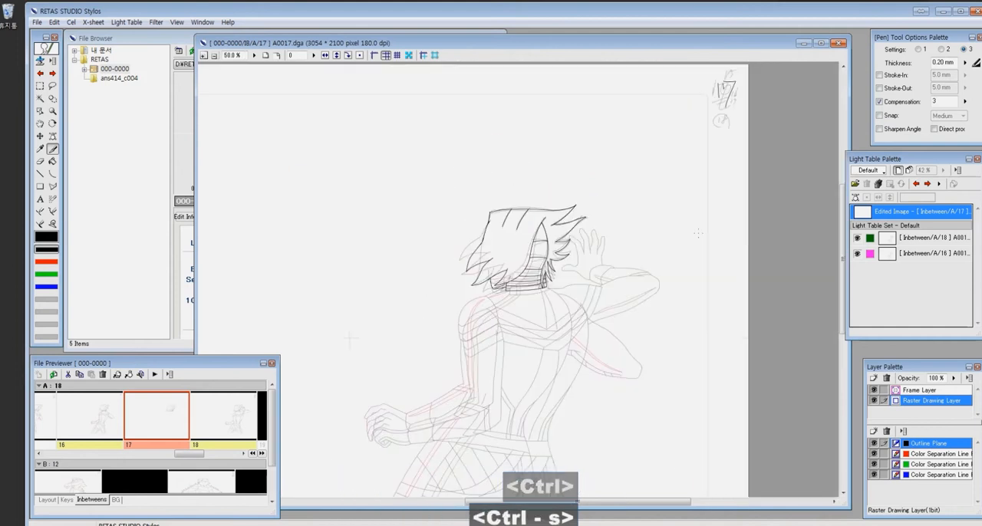
- Realign the A18 and A16 light table references at the character's shoulders and torso, with cel A17 as the edited image
left_click(908, 239)
left_click(855, 198)
left_click_drag(643, 305, 634, 294)
left_click(913, 212)
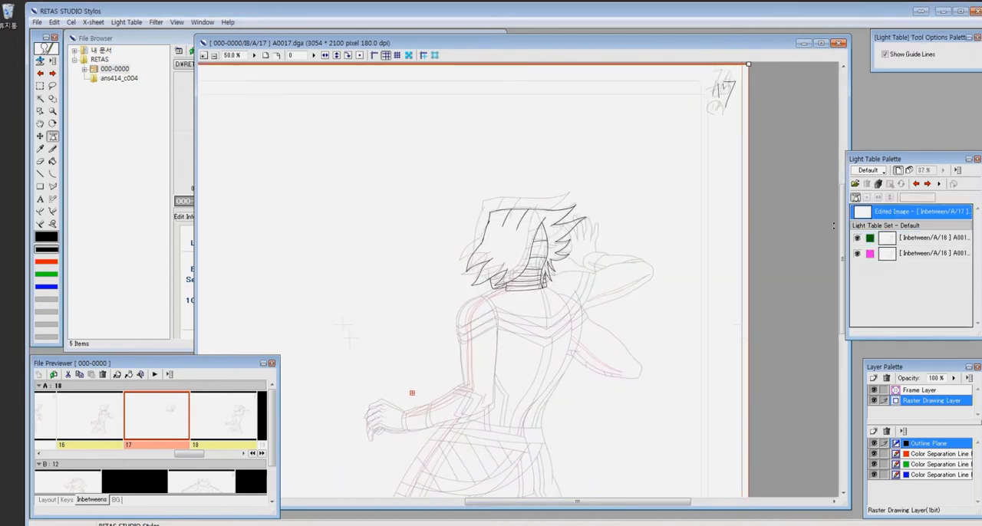
scroll(539, 213, "up", 3)
left_click_drag(610, 219, 537, 210)
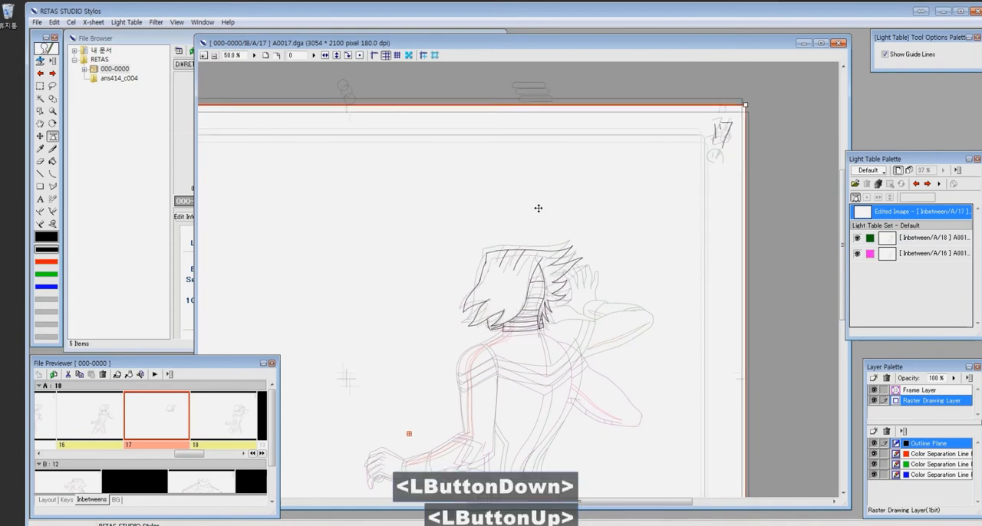
left_click_drag(603, 208, 603, 208)
- Draw the outer contour and inner armhole curve of the near shoulder with the Curve tool
key("z")
left_click_drag(436, 306, 539, 474)
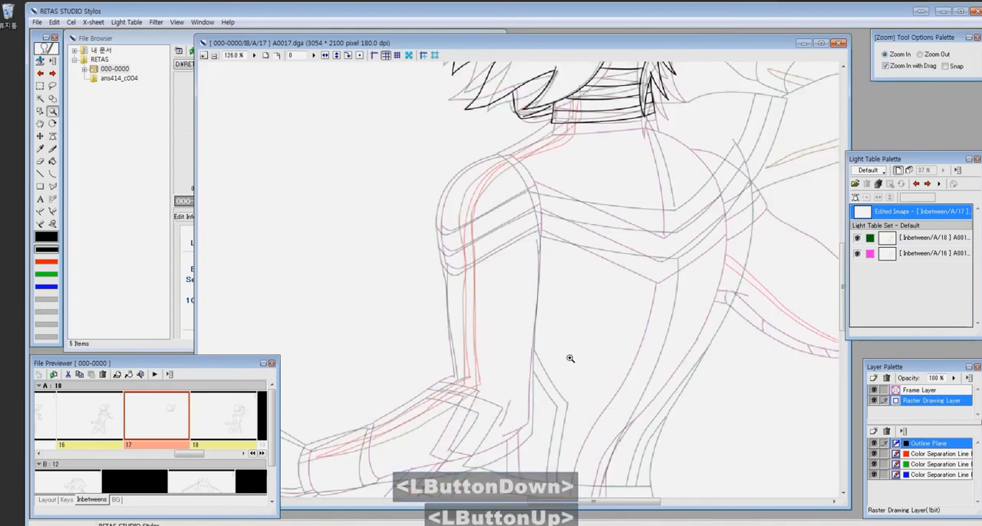
left_click(491, 247)
key("x")
key("ctrl+z")
mouse_move(564, 108)
left_mouse_down()
mouse_move(638, 322)
mouse_move(440, 343)
left_mouse_up()
key("c")
left_click(648, 185)
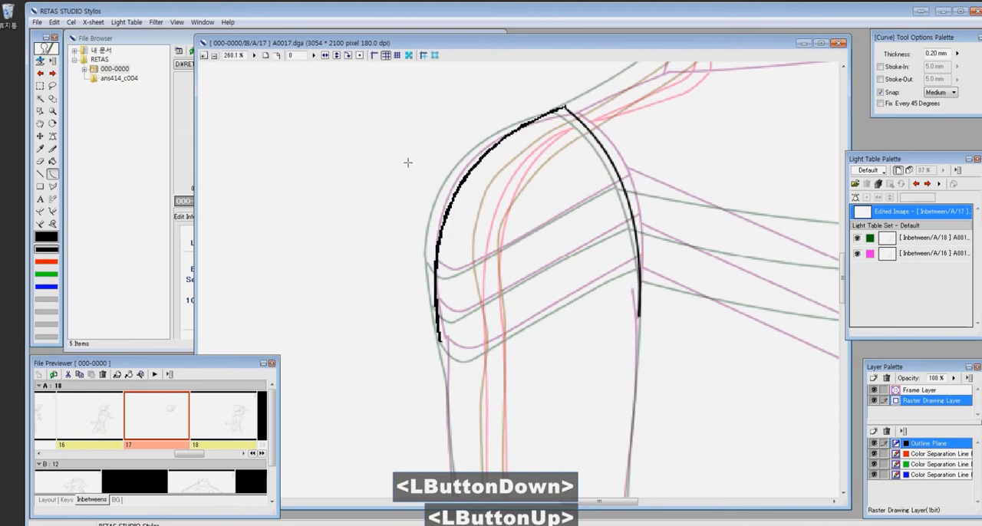
left_click(409, 159)
left_click_drag(537, 177, 441, 281)
key("x")
left_click_drag(465, 213, 510, 198)
left_click_drag(419, 335, 486, 243)
key("ctrl+z")
mouse_move(587, 198)
left_mouse_down()
mouse_move(429, 287)
mouse_move(447, 261)
left_mouse_up()
key("c")
key("ctrl+z")
- Draw the slanted bands across the near upper sleeve with the Curve tool
left_click_drag(587, 197, 421, 292)
left_click(503, 246)
left_click_drag(601, 233, 425, 333)
left_click(514, 284)
left_click_drag(608, 276, 448, 357)
left_click(528, 317)
- Draw the curved outer ends of the near sleeve bands with the Pen tool and complete the lowest band
key("z")
left_click_drag(583, 335, 740, 444)
left_click(266, 56)
left_click_drag(579, 259, 623, 297)
key("x")
left_click_drag(345, 264, 378, 282)
key("e")
key("x")
left_click_drag(345, 314, 374, 335)
key("ctrl+z")
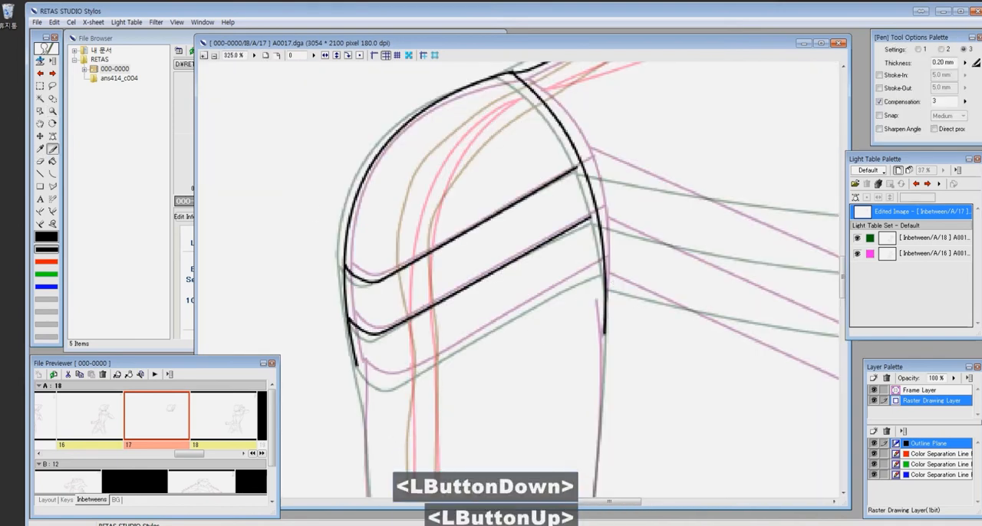
left_click_drag(388, 382, 501, 326)
key("e")
left_click_drag(445, 361, 603, 267)
- Draw the far shoulder contour, its sleeve bands and the side contour of the back with the Curve tool
key("x")
scroll(725, 192, "down", 6)
left_click_drag(489, 232, 691, 370)
key("c")
left_click_drag(553, 94, 542, 348)
left_click(613, 214)
mouse_move(506, 102)
left_mouse_down()
mouse_move(520, 152)
mouse_move(562, 136)
mouse_move(653, 161)
left_mouse_up()
key("ctrl+z")
key("c")
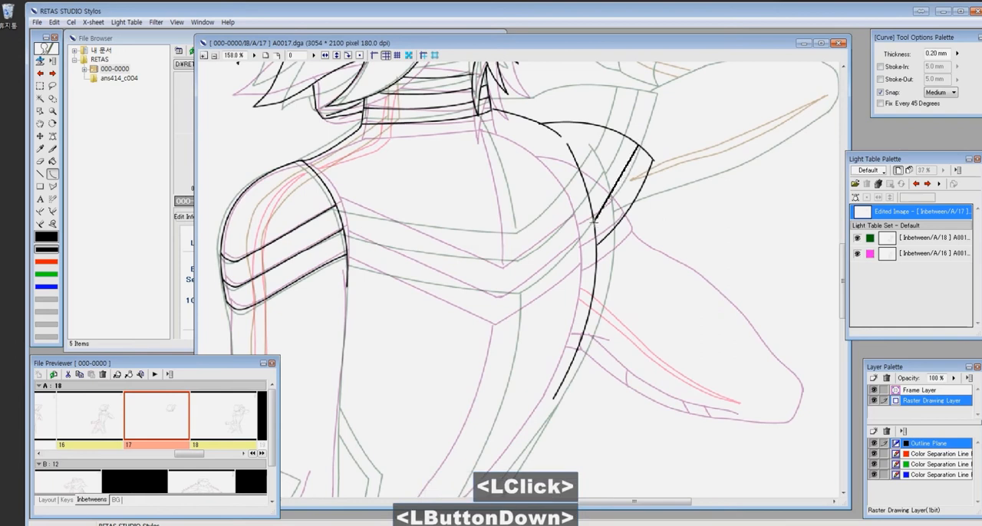
- Close the gaps between the lines around the far shoulder's bands with the Join Line tool
key("j")
left_click_drag(631, 150, 624, 235)
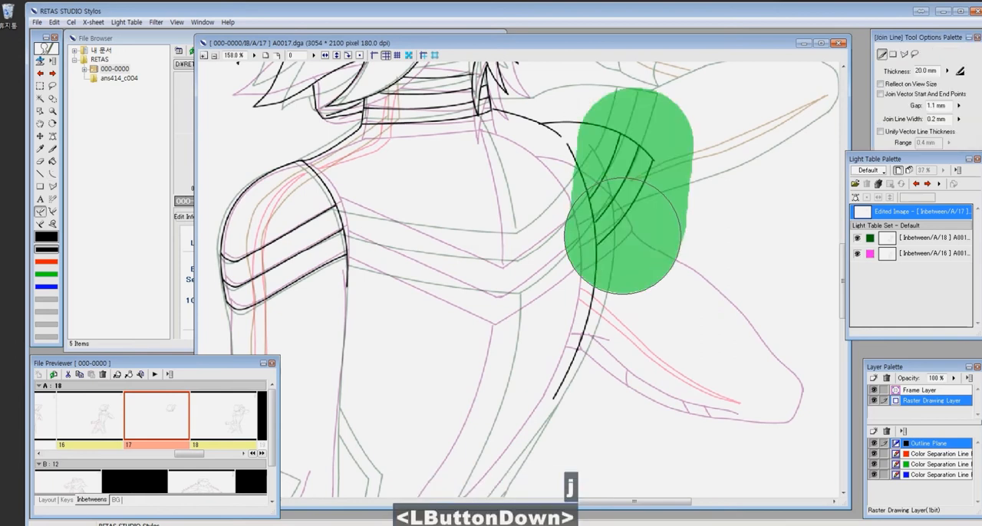
left_click_drag(560, 195, 671, 270)
- Draw the V-shaped stripes across the upper back between both shoulders with the Curve tool
key("x")
scroll(462, 194, "down", 5)
scroll(464, 197, "down", 3)
key("z")
left_click_drag(281, 135, 631, 346)
key("c")
left_click_drag(351, 296, 387, 306)
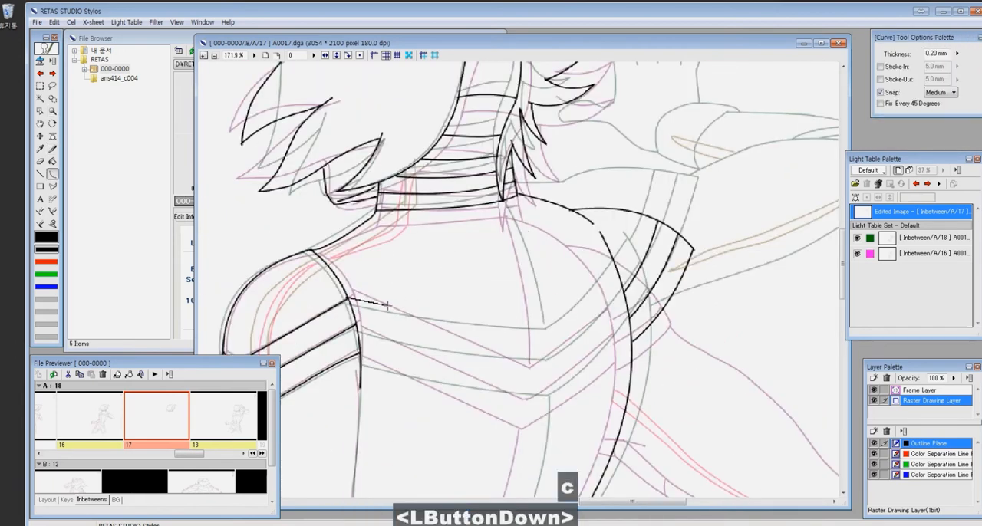
mouse_move(389, 340)
left_mouse_down()
mouse_move(539, 382)
mouse_move(538, 414)
left_mouse_up()
left_click(368, 329)
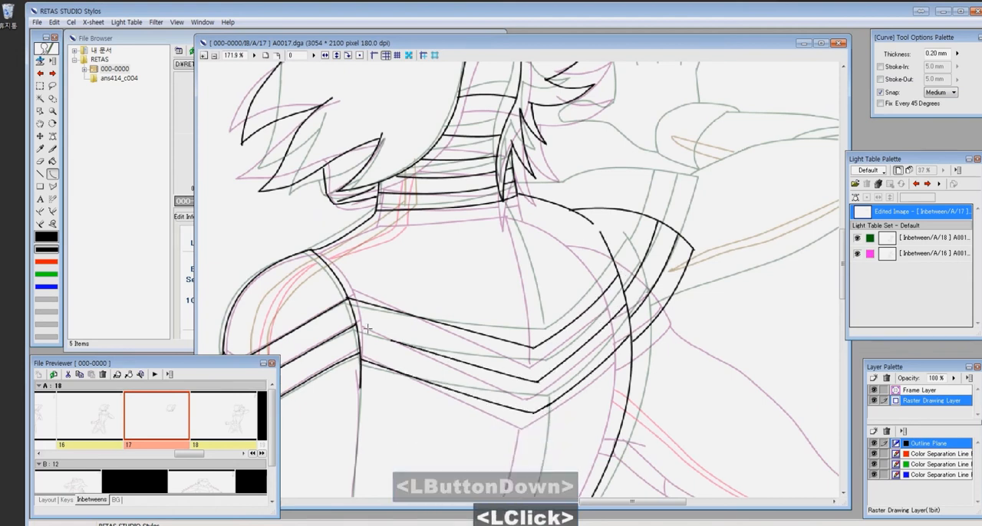
- Draw the spine line above the V-shaped stripes and its continuation down the lower back with the Curve tool
left_click_drag(502, 203, 536, 340)
left_click(529, 269)
left_click_drag(638, 346, 645, 89)
key("c")
left_click_drag(542, 161, 468, 356)
left_click(537, 263)
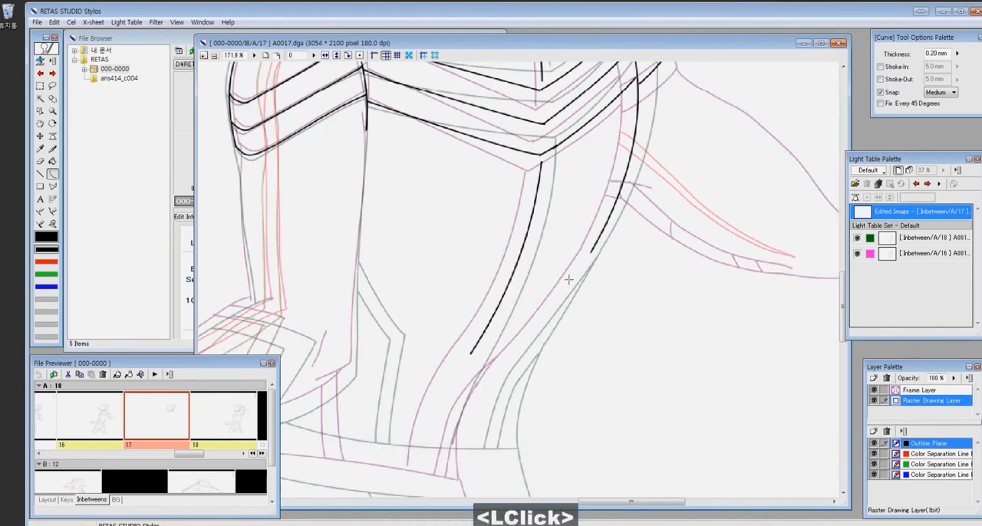
- Draw the inner and outer edges of the near upper arm and connect the outer edge to the lowest sleeve band
left_click_drag(569, 280, 736, 307)
left_click_drag(529, 140, 519, 322)
left_click(520, 321)
left_click_drag(408, 186, 419, 329)
left_click(412, 261)
left_click_drag(373, 90, 574, 241)
key("x")
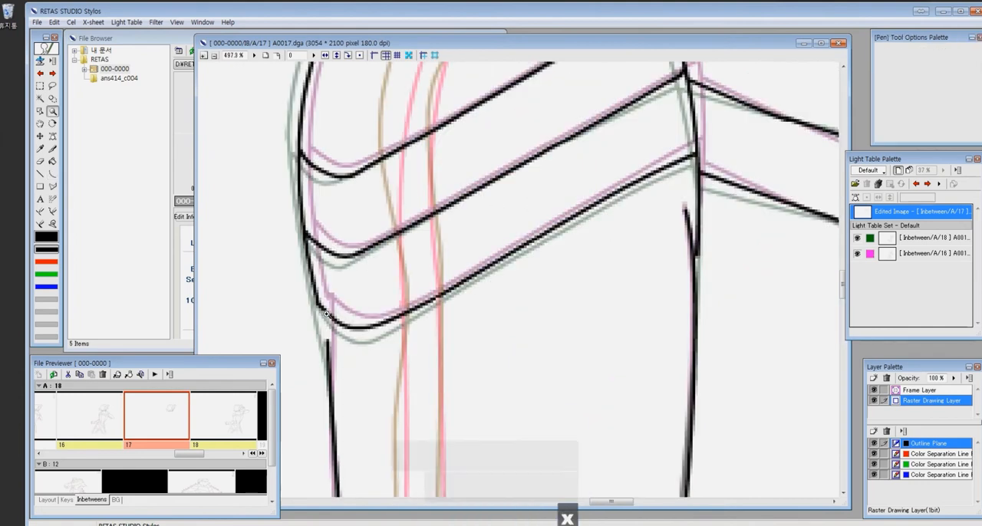
left_click_drag(320, 309, 330, 345)
left_click(277, 55)
- Draw the upper and lower contours of the far arm, from the shoulder cap to the elbow, with the Pen
key("z")
left_click_drag(626, 207, 712, 318)
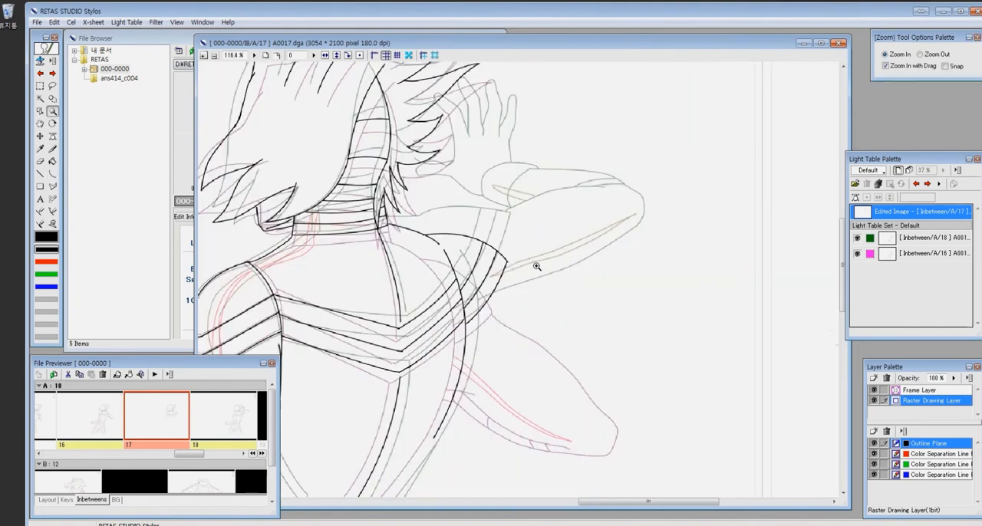
key("x")
left_click(576, 330, "ctrl")
key("x")
left_click_drag(430, 186, 591, 265)
left_click_drag(436, 294, 568, 326)
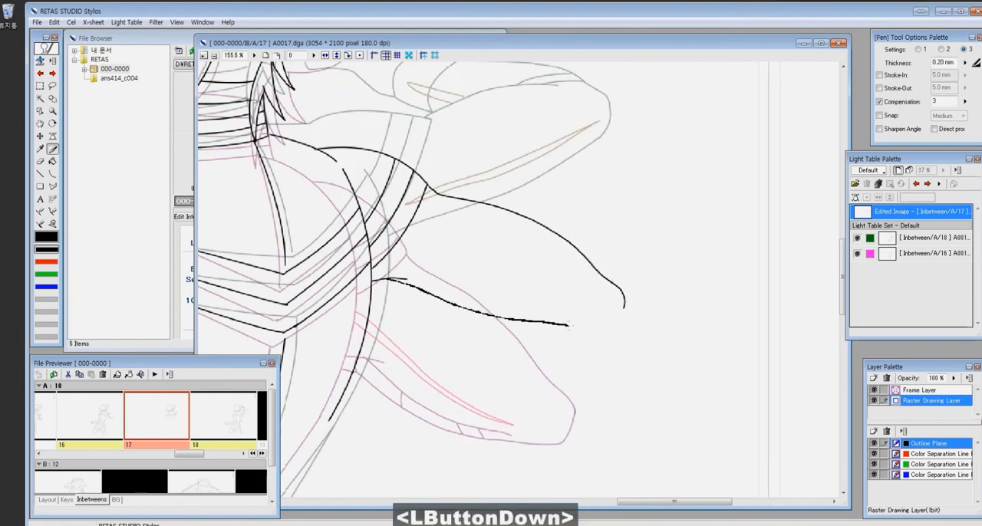
key("ctrl+z")
mouse_move(383, 279)
left_mouse_down()
mouse_move(578, 329)
mouse_move(624, 309)
left_mouse_up()
- Close the rounded elbow end of the far arm and clean up its line ends
left_click_drag(662, 283, 614, 325)
key("e")
mouse_move(574, 356)
left_mouse_down()
mouse_move(555, 379)
mouse_move(575, 351)
mouse_move(605, 397)
left_mouse_up()
key("c")
left_click(572, 366)
key("ctrl+z")
key("x")
left_click_drag(511, 205, 519, 187)
scroll(539, 199, "down", 10)
- Trace the far wrist cuff, the forearm's upper edge and the adjoining finger outline from the A18 reference
key("z")
left_click_drag(459, 232, 527, 286)
left_click_drag(483, 163, 509, 302)
key("p")
mouse_move(461, 256)
left_mouse_down()
mouse_move(476, 237)
mouse_move(692, 265)
left_mouse_up()
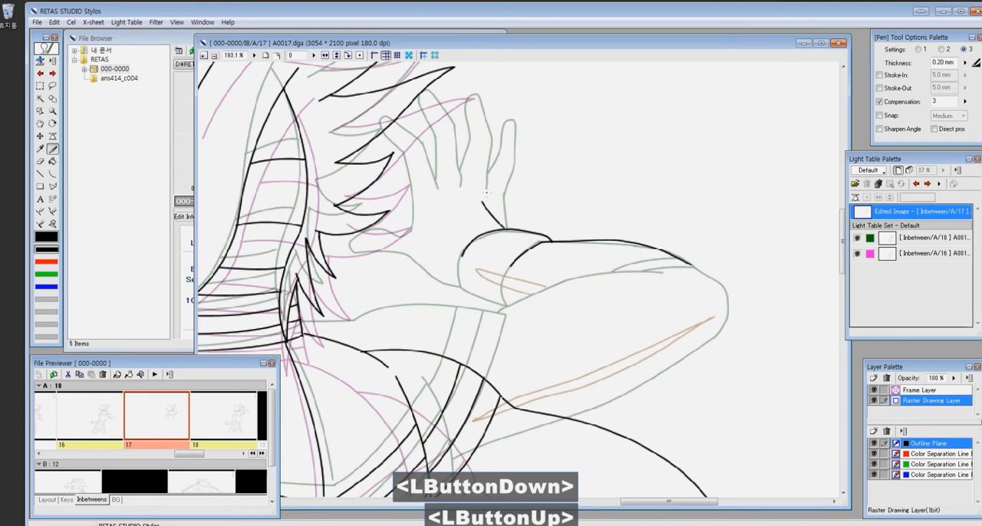
left_click_drag(482, 202, 386, 179)
- Lasso the traced cuff, forearm edge and finger lines, and move and rotate them onto the new far arm
key("r")
mouse_move(507, 146)
left_mouse_down()
mouse_move(380, 186)
mouse_move(648, 174)
left_mouse_up()
left_click_drag(641, 265, 692, 358)
left_click_drag(696, 426, 566, 282)
mouse_move(611, 211)
left_mouse_down()
mouse_move(629, 279)
mouse_move(615, 262)
left_mouse_up()
key("ctrl+t")
left_click_drag(631, 303, 583, 360)
left_click_drag(562, 300, 578, 335)
left_click_drag(668, 226, 668, 211)
left_click_drag(606, 250, 605, 262)
left_click_drag(666, 223, 669, 251)
left_click_drag(464, 278, 483, 276)
left_click(163, 393)
key("ctrl+d")
- Erase the traced finger lines above the repositioned cuff on the far arm
key("e")
left_click_drag(572, 347, 605, 378)
key("x")
key("ctrl+z")
key("ctrl+z")
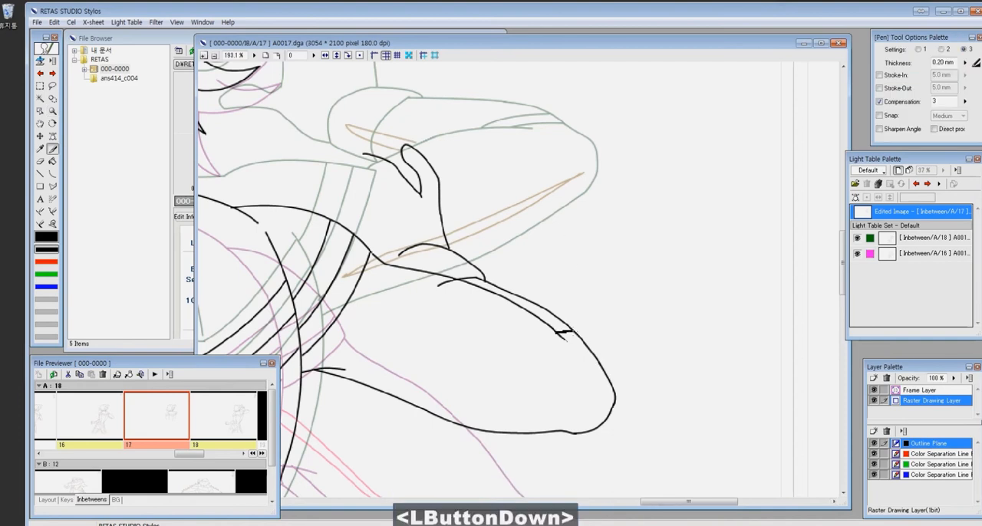
key("e")
mouse_move(521, 151)
left_mouse_down()
mouse_move(663, 304)
mouse_move(641, 291)
left_mouse_up()
- Try to bring the raised hand from cel A18 into A17 with a lasso selection
left_click(927, 184)
key("l")
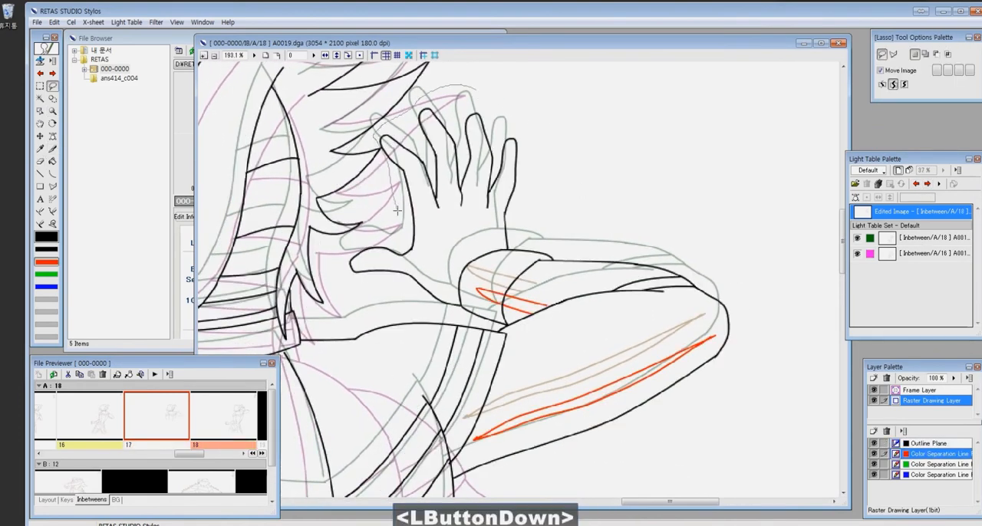
left_click(916, 184)
left_click_drag(624, 317, 529, 218)
key("e")
left_click_drag(457, 188, 467, 253)
key("ctrl+z")
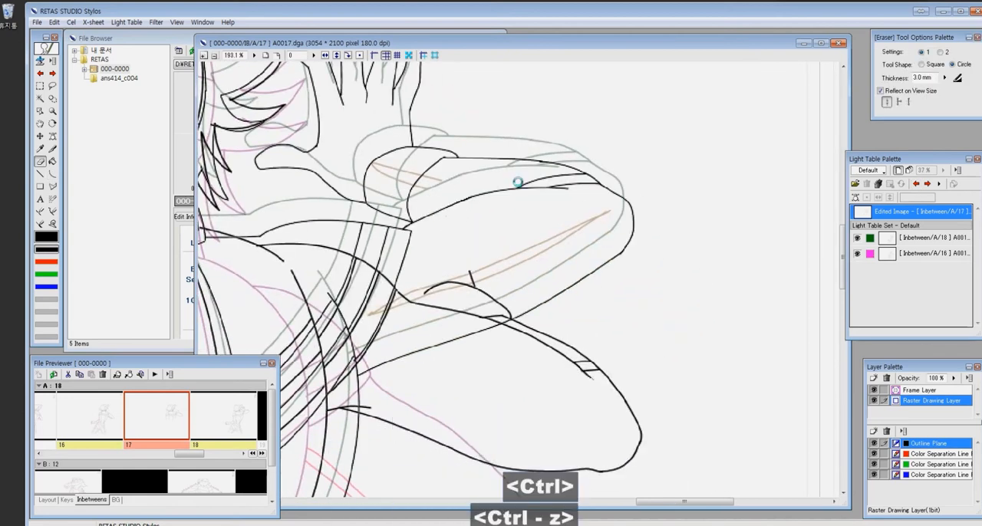
- Try to copy the raised hand's fingers from the outline plane of A18 and paste them into A17
left_click(453, 311)
left_click_drag(539, 116, 644, 255)
key("r")
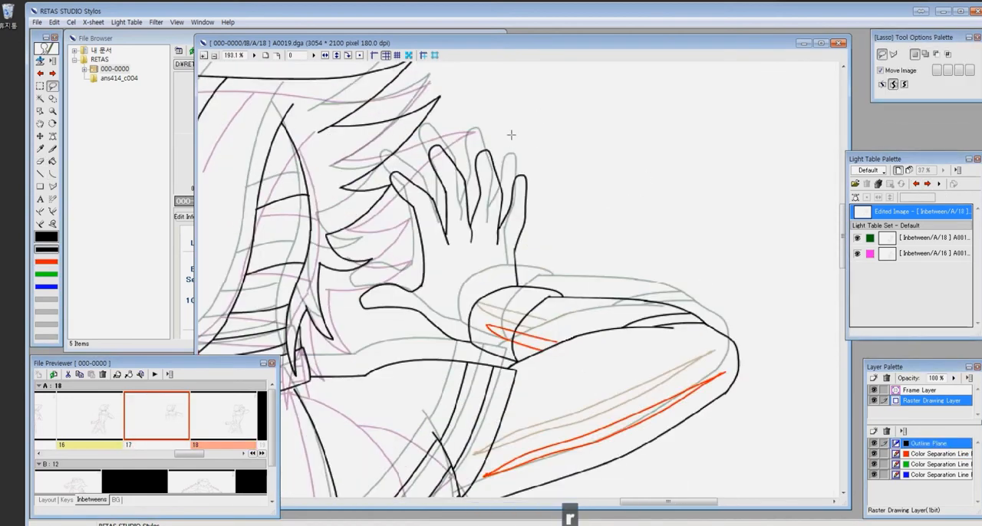
left_click_drag(467, 262, 529, 146)
key("ctrl+c")
left_click(916, 184)
left_click_drag(609, 333, 566, 193)
key("ctrl+v")
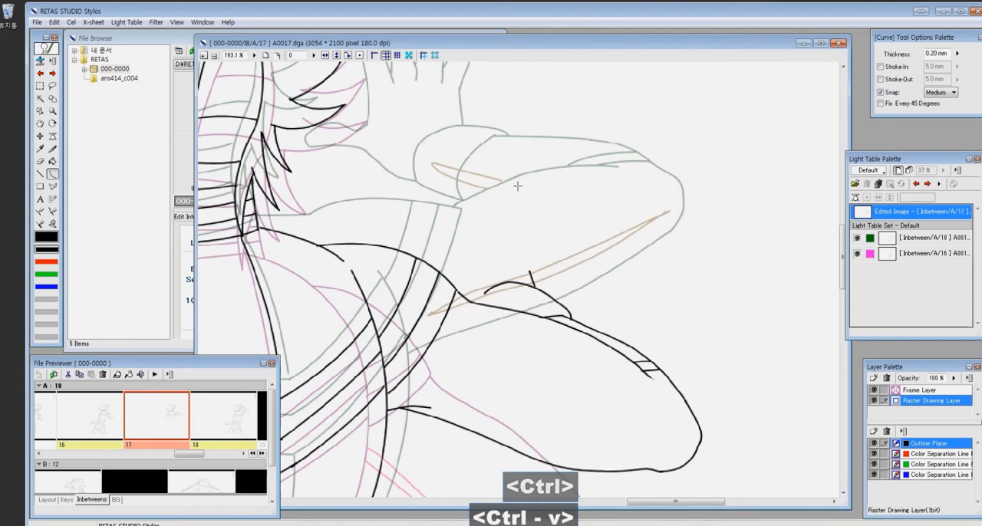
scroll(570, 180, "down", 3)
scroll(554, 163, "up", 2)
- Select the raised hand's fingers on the outline plane of cel A18 and copy them into A17
left_click(928, 184)
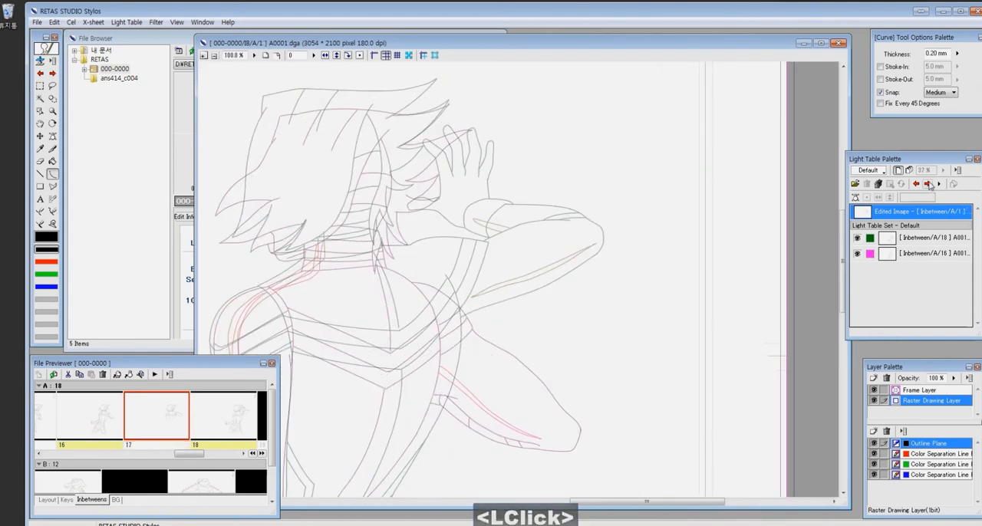
key("r")
key("ctrl+z")
mouse_move(468, 120)
left_mouse_down()
mouse_move(434, 138)
mouse_move(514, 148)
left_mouse_up()
left_click(928, 444)
key("r")
key("ctrl+c")
left_click(916, 184)
left_click(450, 314)
key("ctrl+v")
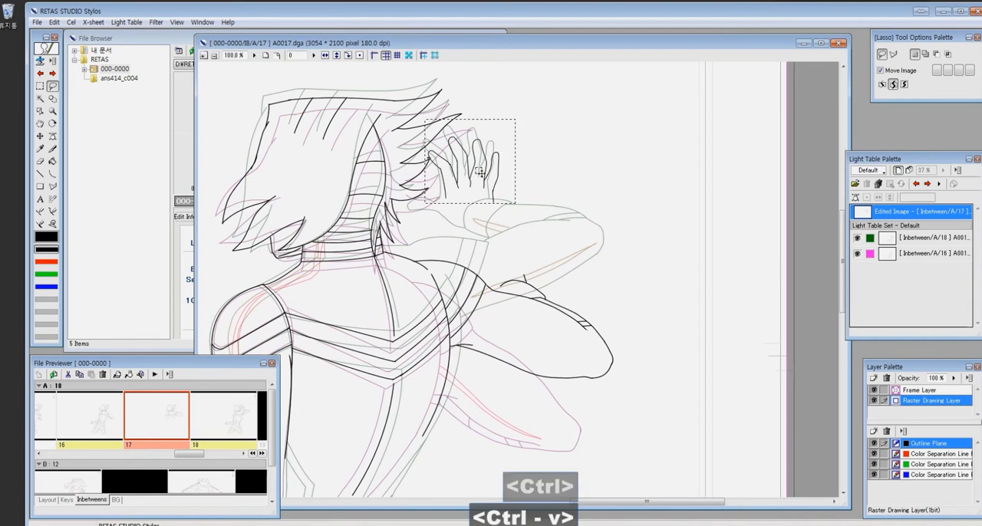
- Move the pasted hand down to the far arm's cuff and rotate it by -31 degrees
left_click_drag(488, 182, 518, 257)
key("z")
left_click_drag(588, 241, 574, 187)
key("z")
left_click_drag(530, 228, 527, 277)
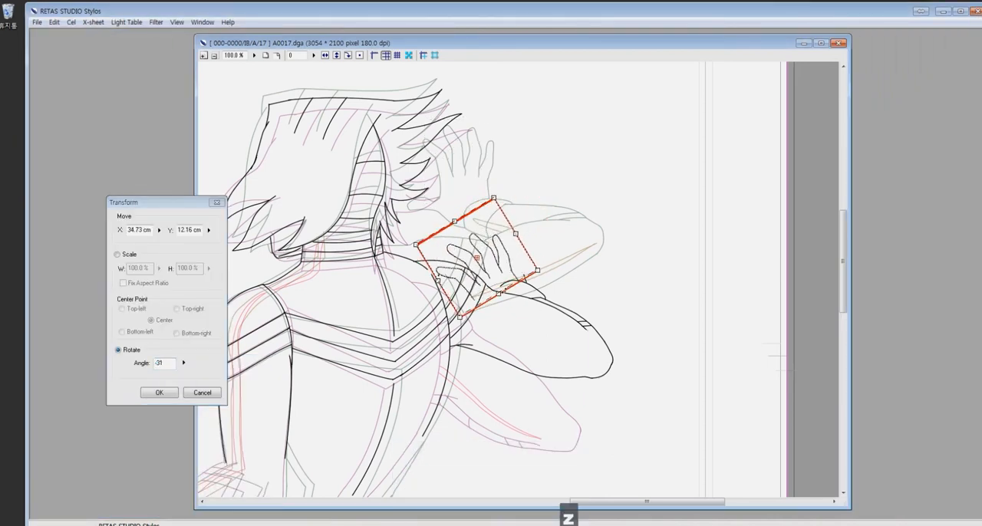
key("Return")
- Erase the surplus lines of the pasted hand where it overlaps the shoulder, and clear the selection
key("e")
left_click(461, 286)
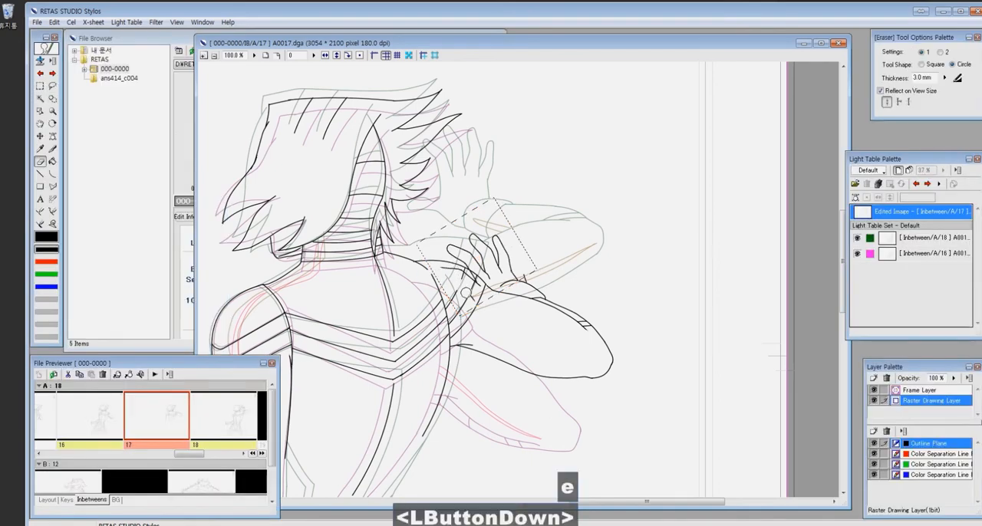
scroll(491, 270, "up", 3)
mouse_move(439, 281)
left_mouse_down()
mouse_move(424, 311)
mouse_move(433, 326)
left_mouse_up()
left_click_drag(461, 307, 445, 342)
left_click(409, 301)
left_click(686, 243)
key("ctrl+d")
- Clean up the pasted hand's line ends where they meet the cuff and the far shoulder
key("e")
left_click_drag(574, 285, 580, 302)
key("z")
left_click_drag(656, 201, 346, 401)
key("e")
key("p")
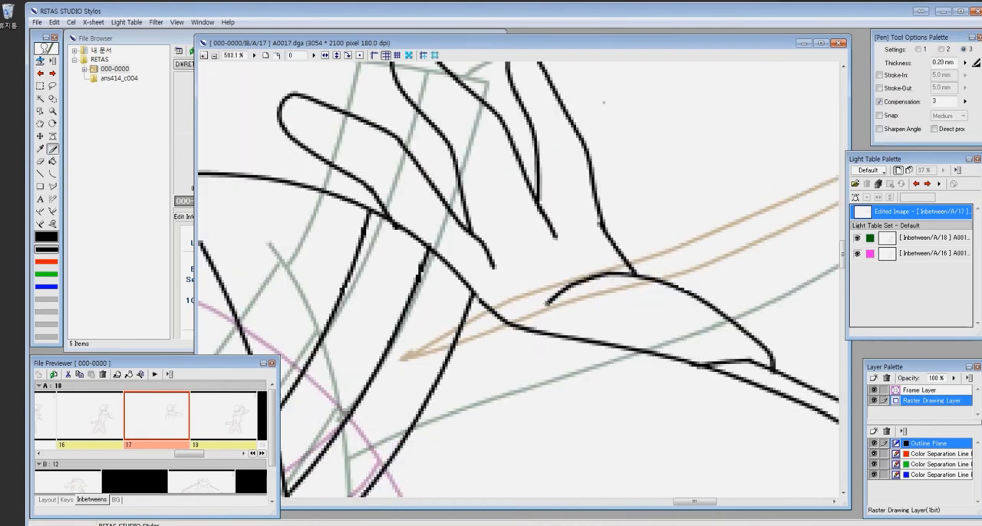
key("e")
- Draw the near hand's thumb, curled fingers and back between the two references with the Pen
scroll(605, 109, "down", 6)
key("z")
left_click_drag(383, 310, 471, 355)
key("p")
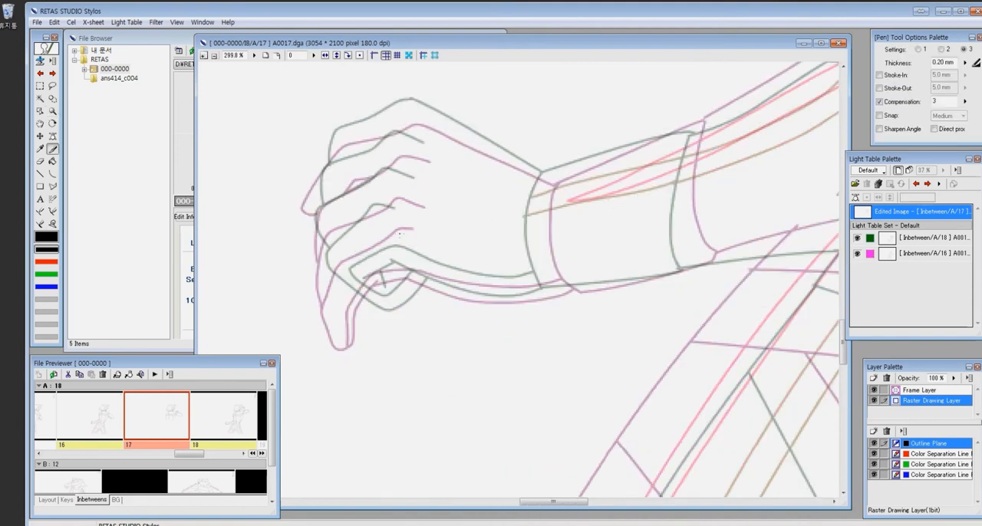
left_click_drag(342, 305, 373, 282)
mouse_move(362, 287)
left_mouse_down()
mouse_move(529, 296)
mouse_move(557, 286)
left_mouse_up()
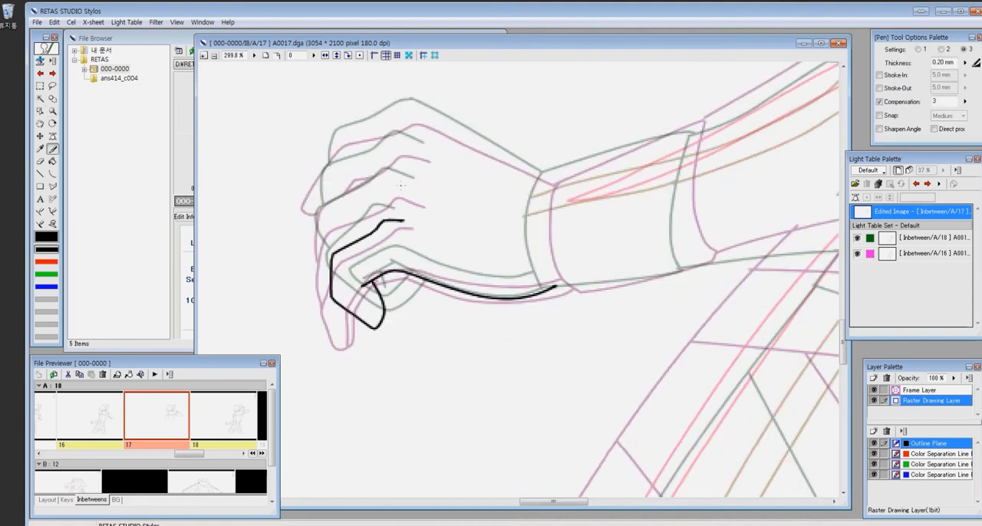
mouse_move(411, 186)
left_mouse_down()
mouse_move(378, 194)
mouse_move(330, 263)
left_mouse_up()
left_click_drag(385, 274, 384, 310)
left_click_drag(359, 171, 332, 221)
mouse_move(424, 115)
left_mouse_down()
mouse_move(338, 148)
mouse_move(331, 186)
mouse_move(550, 182)
mouse_move(558, 290)
left_mouse_up()
- Draw the edges of the near wrist cuff with the Curve tool
key("c")
left_click(535, 172)
left_click(524, 230)
left_click_drag(551, 180, 698, 265)
left_click(629, 139)
left_click(672, 205)
left_click_drag(559, 289, 697, 265)
left_click(625, 289)
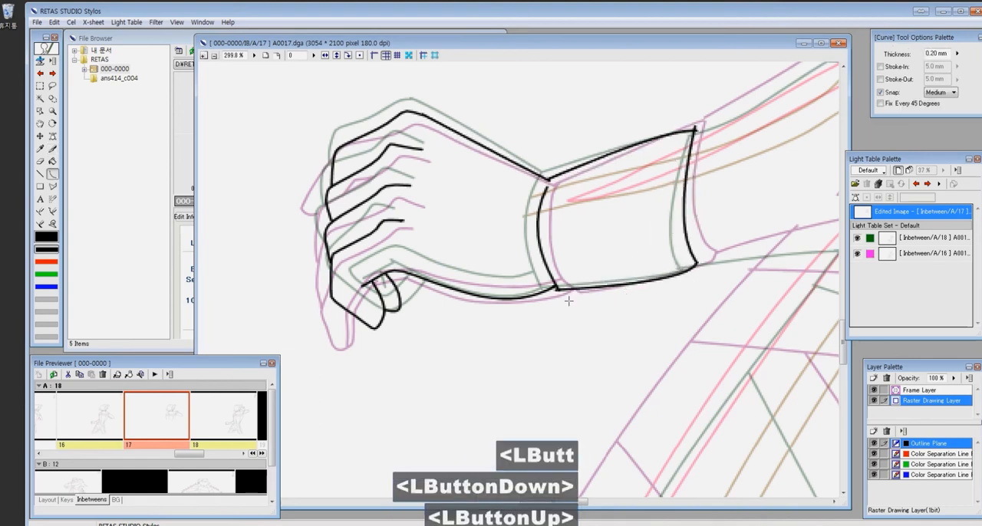
- Clean up the corners of the near wrist cuff and save the cel
key("x")
left_click_drag(562, 291, 559, 288)
key("ctrl+z")
left_click_drag(550, 180, 547, 189)
key("ctrl+z")
left_click_drag(607, 184, 412, 257)
key("e")
left_click(504, 199)
key("ctrl+s")
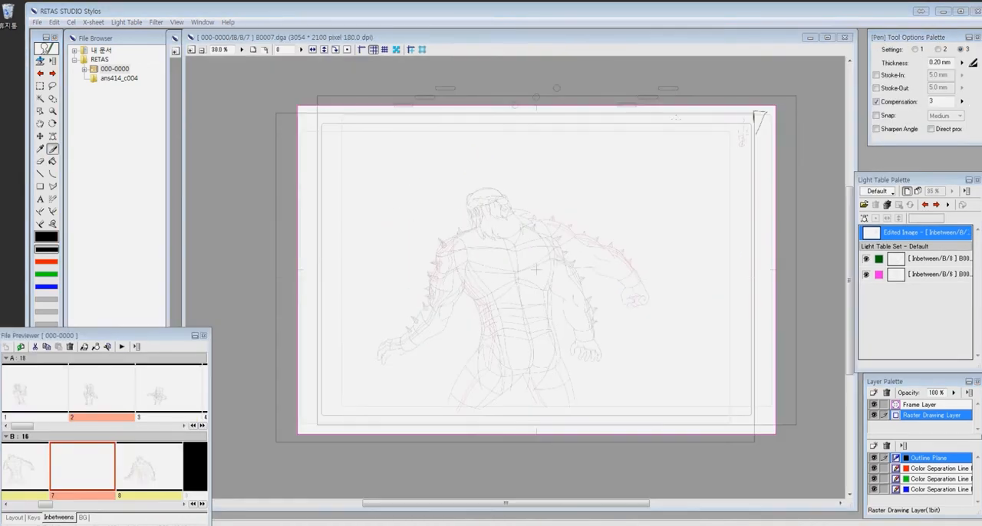
- On cel B7, draw the narrow elongated loop at the side of the head, midway between the B6 and B8 references
key("z")
left_click(466, 197)
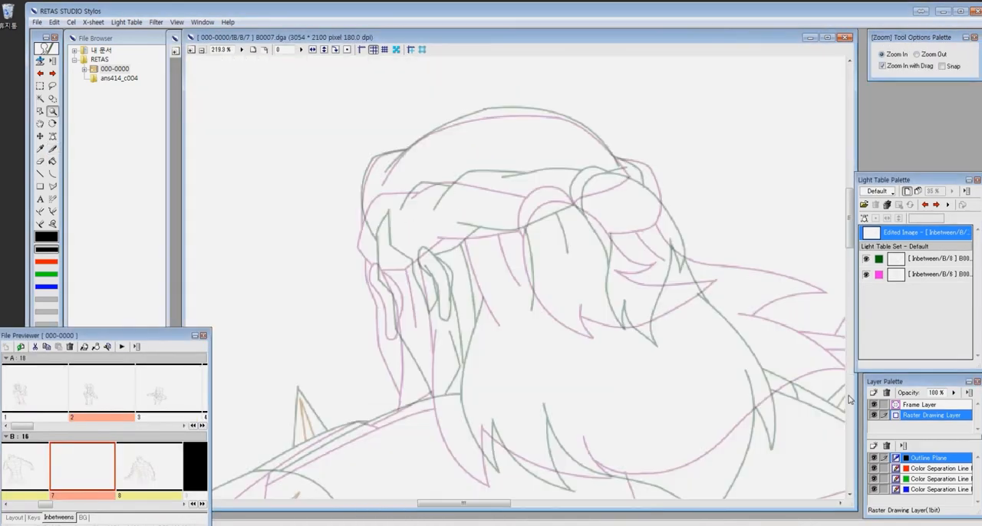
left_click(467, 254)
key("p")
left_click_drag(405, 298, 445, 395)
left_click_drag(404, 300, 422, 332)
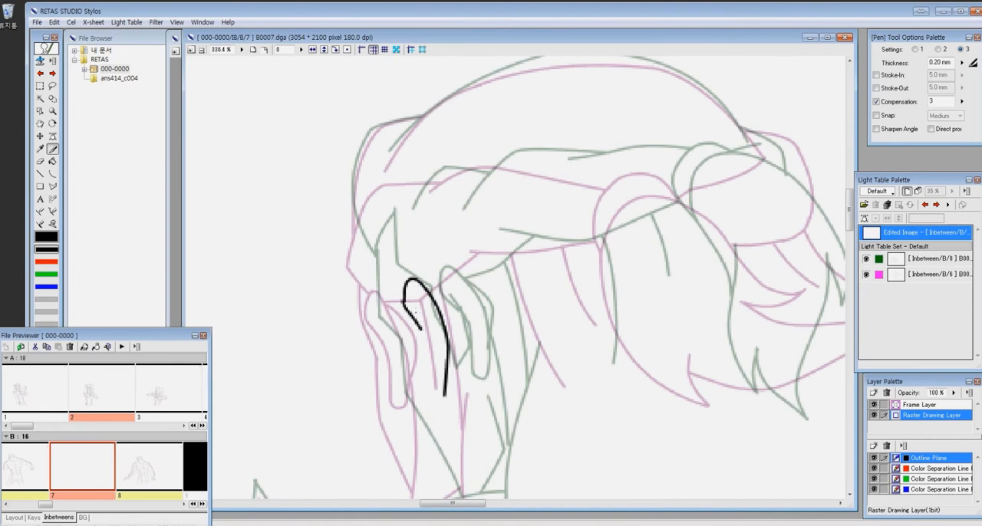
key("z")
key("p")
left_click_drag(406, 301, 424, 378)
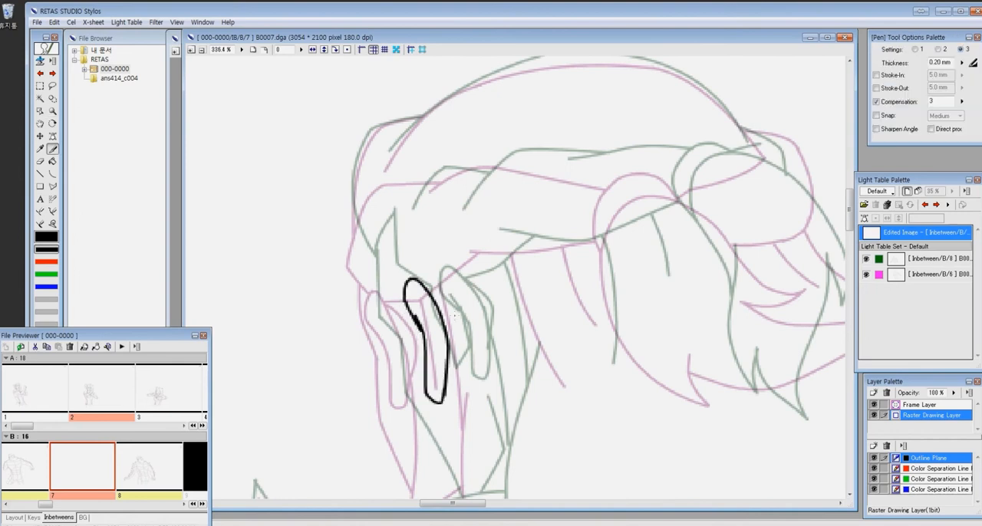
- Draw the domed top of the head and its side contour down to the elongated loop
left_click_drag(405, 148, 363, 137)
left_click_drag(328, 253, 363, 284)
mouse_move(334, 117)
left_mouse_down()
mouse_move(311, 183)
mouse_move(329, 240)
left_mouse_up()
left_click_drag(330, 207, 296, 291)
left_click_drag(300, 201, 347, 189)
mouse_move(316, 230)
left_mouse_down()
mouse_move(354, 180)
mouse_move(670, 200)
mouse_move(550, 131)
left_mouse_up()
- Draw the inner edge of the tied-back hair and its pointed lower tip
left_click_drag(571, 199, 442, 224)
left_click_drag(466, 282, 477, 312)
left_click_drag(468, 258, 547, 398)
left_click_drag(524, 343, 547, 398)
left_click_drag(563, 344, 432, 348)
- Draw the remaining pointed hair ends, the round hair knot and the upper edge of the band across the head
left_click_drag(393, 354, 538, 379)
left_click_drag(451, 264, 528, 384)
left_click_drag(440, 202, 506, 291)
mouse_move(485, 334)
left_mouse_down()
mouse_move(555, 348)
mouse_move(582, 373)
left_mouse_up()
left_click_drag(520, 179, 463, 206)
mouse_move(506, 161)
left_mouse_down()
mouse_move(551, 256)
mouse_move(631, 227)
left_mouse_up()
left_click_drag(333, 212, 525, 182)
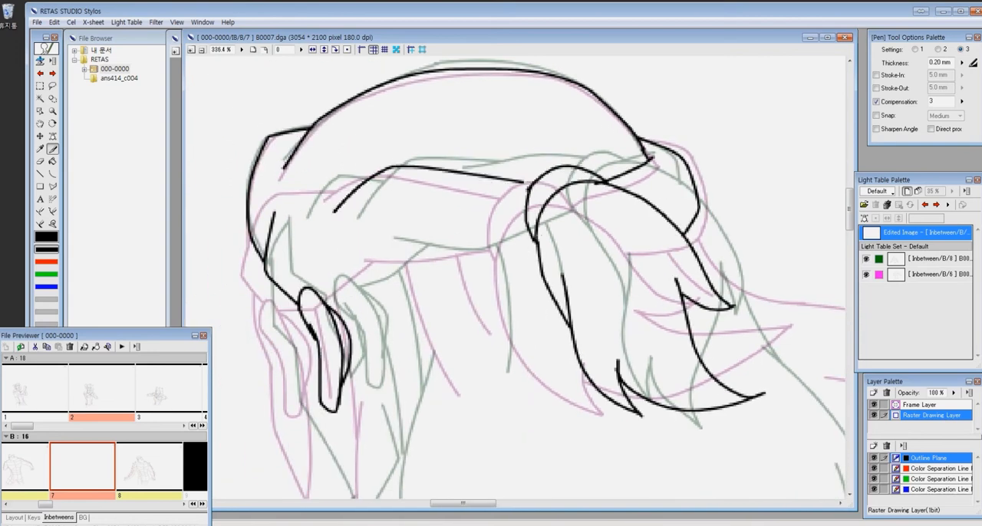
- Complete the band across the head on cel B7 with the rest of its upper edge, its lower edge and its side end
left_click_drag(479, 183, 537, 167)
left_click_drag(375, 251, 535, 235)
left_click_drag(274, 222, 355, 191)
left_click_drag(387, 245, 364, 201)
left_click_drag(301, 259, 377, 209)
- Draw the hair strands below the band and the hair contour down the neck, comparing against the B8 and B6 references separately
left_click_drag(409, 304, 355, 240)
left_click_drag(403, 146, 438, 243)
left_click_drag(348, 264, 396, 212)
left_click_drag(332, 132, 358, 239)
mouse_move(362, 206)
left_mouse_down()
mouse_move(396, 452)
mouse_move(425, 482)
left_mouse_up()
left_click_drag(396, 97, 431, 203)
mouse_move(474, 215)
left_mouse_down()
mouse_move(476, 287)
mouse_move(456, 268)
mouse_move(523, 342)
left_mouse_up()
left_click(867, 260)
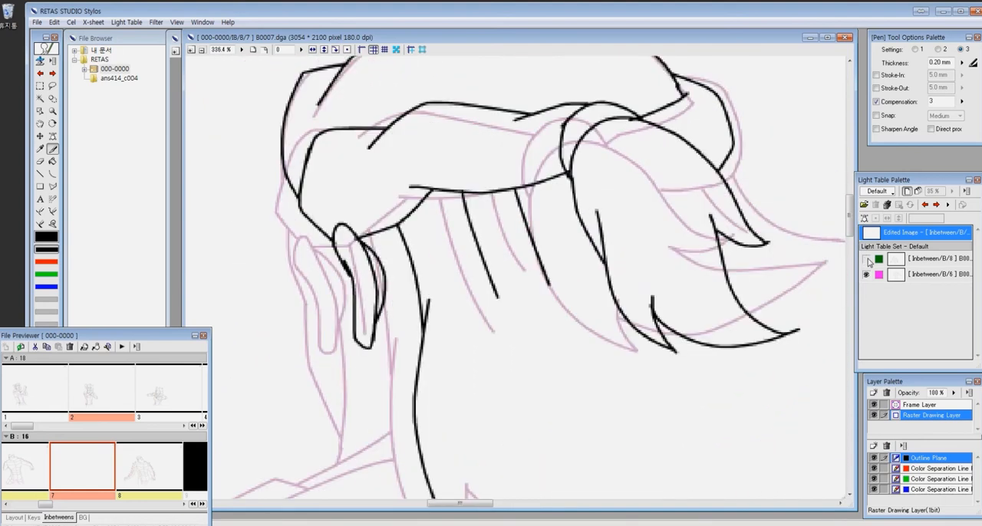
left_click(867, 259)
left_click(867, 274)
left_click(867, 275)
- Draw the side contour of the face, the neck line and the long hair edge ending in a tip at the shoulder
left_click_drag(419, 205, 439, 262)
mouse_move(529, 362)
left_mouse_down()
mouse_move(540, 241)
mouse_move(585, 312)
left_mouse_up()
left_click_drag(348, 196, 406, 390)
left_click_drag(342, 153, 359, 234)
left_click_drag(603, 357, 554, 317)
left_click_drag(369, 390, 535, 251)
- Draw the double contour of the near shoulder running out from the neck, using pen setting 1
key("p")
mouse_move(575, 219)
left_mouse_down()
mouse_move(326, 323)
mouse_move(296, 344)
left_mouse_up()
mouse_move(280, 335)
left_mouse_down()
mouse_move(428, 256)
mouse_move(462, 258)
left_mouse_up()
left_click_drag(637, 349, 655, 414)
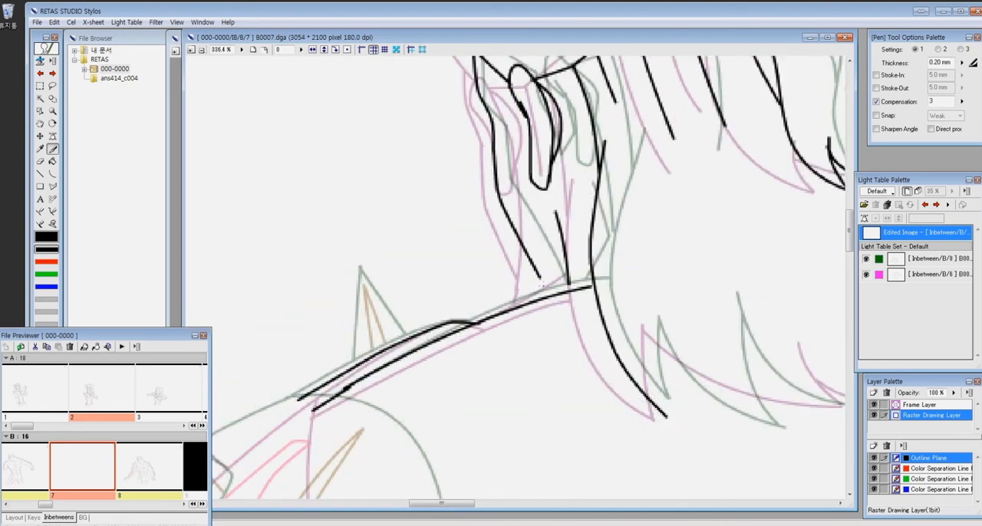
- Flip through the neighbouring B cels to compare the head and body poses with cel B7
left_click_drag(469, 432, 708, 304)
key("ctrl+minus")
key("ctrl+minus")
key("ctrl+minus")
key("ctrl+minus")
key("ctrl+minus")
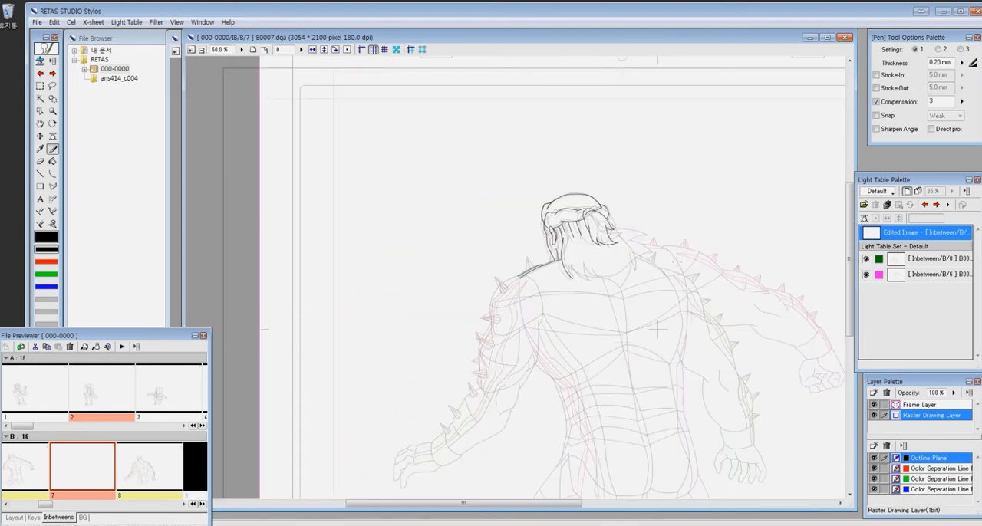
left_click(925, 206)
left_click(936, 206)
left_click(937, 205)
left_click(925, 205)
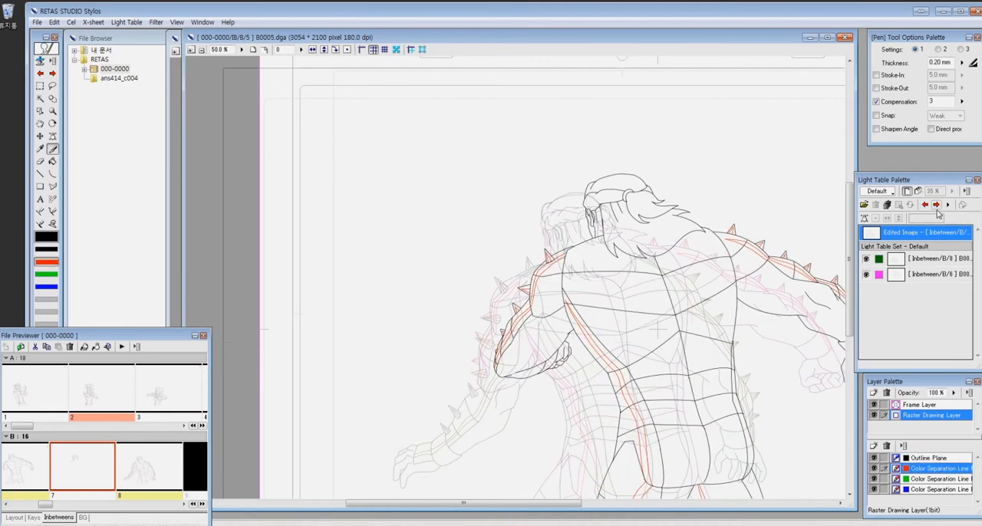
- Draw the long lower edge of the hair hanging over the back, midway between the two references
key("z")
left_click_drag(487, 332, 562, 334)
key("u")
key("p")
mouse_move(370, 268)
left_mouse_down()
mouse_move(413, 323)
mouse_move(604, 314)
left_mouse_up()
left_click_drag(541, 200, 604, 316)
left_click_drag(529, 231, 497, 275)
- Draw the pointed hair ends towards the far shoulder, undoing two strokes and redrawing them
mouse_move(446, 180)
left_mouse_down()
mouse_move(557, 225)
mouse_move(583, 253)
left_mouse_up()
left_click_drag(580, 252, 571, 243)
key("ctrl+z")
key("ctrl+z")
mouse_move(451, 180)
left_mouse_down()
mouse_move(580, 268)
mouse_move(534, 261)
left_mouse_up()
left_click_drag(530, 253, 511, 315)
left_click_drag(531, 267, 605, 142)
- Draw the pointed lower hair ends beside the neck with the Curve tool and clean up the overlapping lines
key("u")
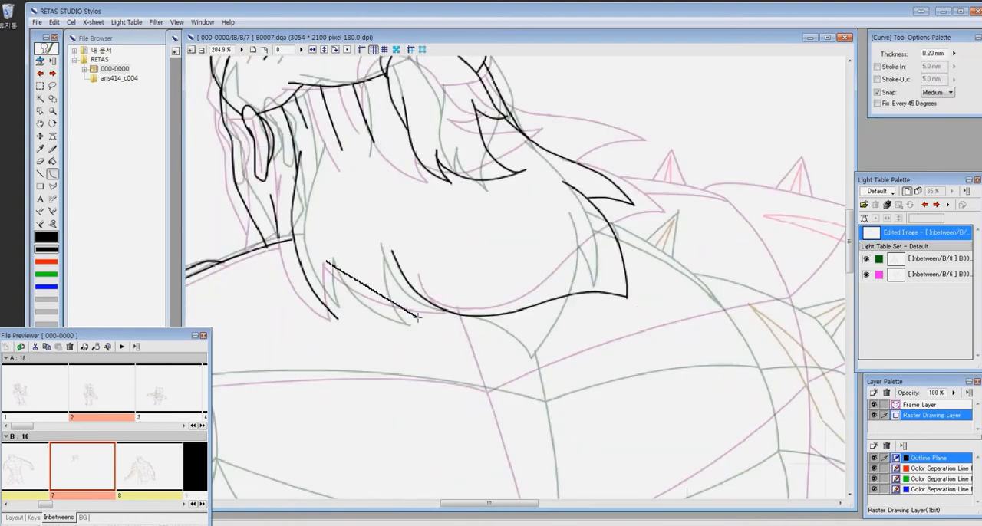
left_click_drag(396, 263, 431, 323)
left_click_drag(328, 263, 338, 318)
key("e")
left_click_drag(302, 213, 526, 252)
left_click(526, 252)
key("g")
key("p")
key("e")
key("ctrl+minus")
key("ctrl+minus")
key("ctrl+minus")
key("ctrl+minus")
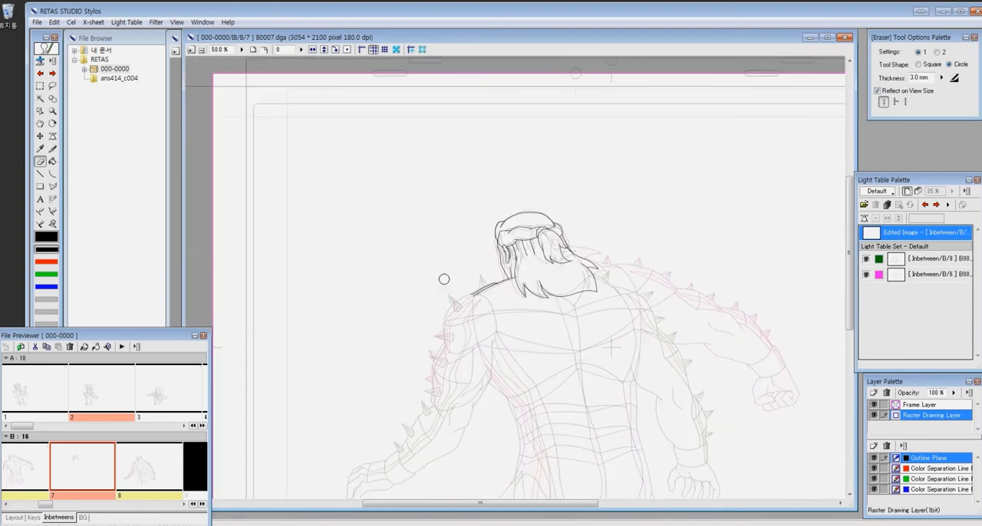
- Draw the far shoulder line from the hair and the upper back's outer contour with the Curve tool
key("z")
left_click_drag(504, 283, 639, 375)
key("ctrl+minus")
mouse_move(638, 208)
left_mouse_down()
mouse_move(558, 302)
mouse_move(533, 314)
left_mouse_up()
key("u")
left_click_drag(420, 137, 462, 159)
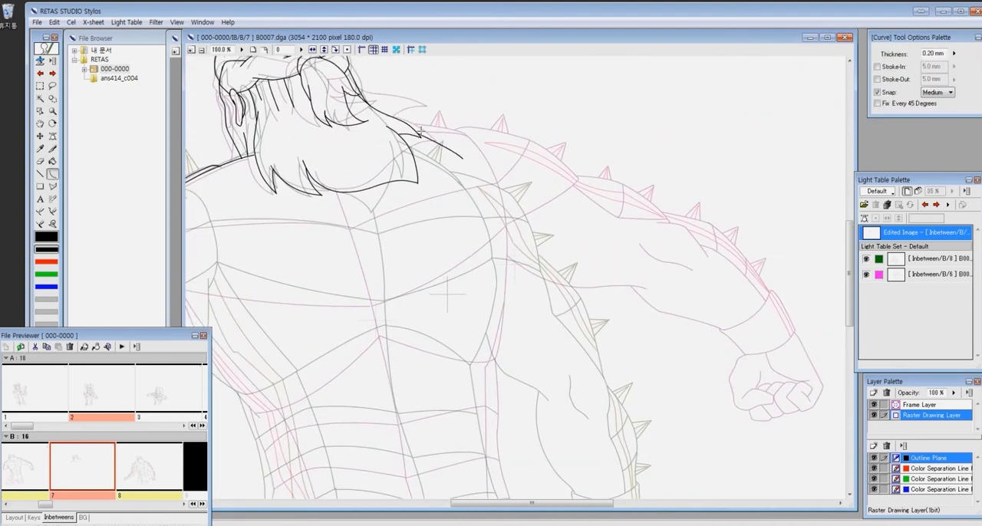
left_click(451, 151)
left_click_drag(465, 159, 500, 261)
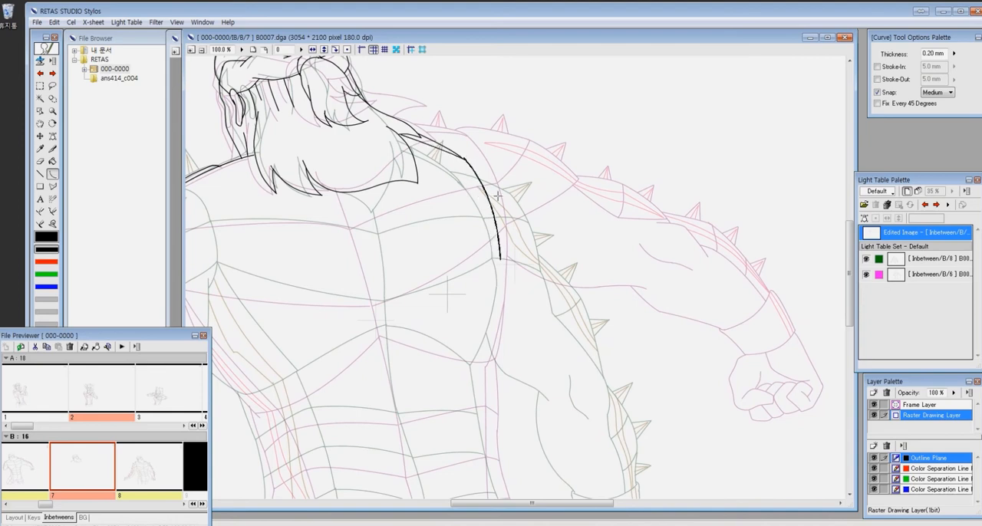
left_click(503, 318)
- Continue the far side contour down along the waist and hip with the Curve tool
left_click_drag(491, 364, 538, 148)
left_click_drag(531, 142, 537, 240)
left_click(536, 197)
mouse_move(538, 240)
left_mouse_down()
mouse_move(546, 284)
mouse_move(567, 230)
mouse_move(567, 311)
left_mouse_up()
left_click(547, 269)
- Draw the centre line of the back down to the buttocks and close the lower edge to the far hip contour
mouse_move(498, 98)
left_mouse_down()
mouse_move(571, 298)
mouse_move(515, 287)
mouse_move(487, 161)
left_mouse_up()
left_click(506, 189)
left_click_drag(487, 161, 512, 269)
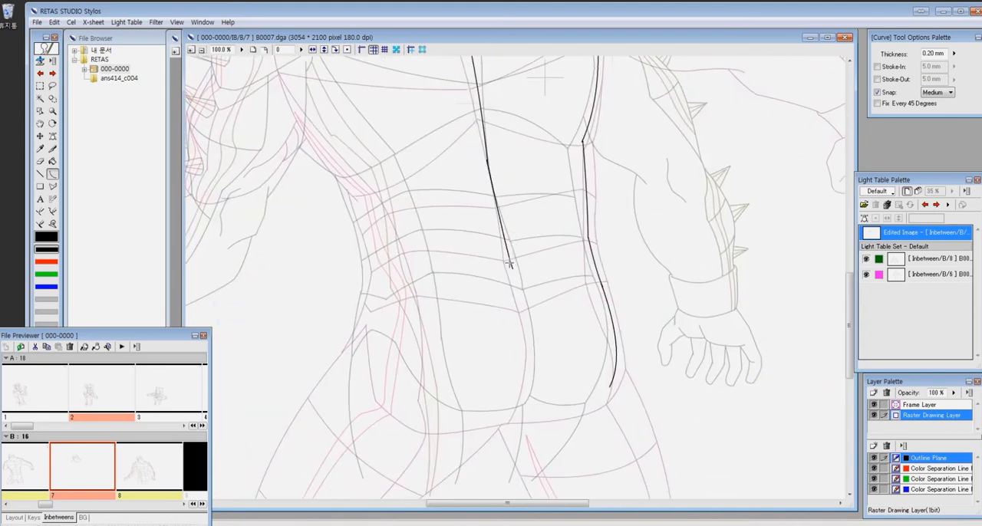
left_click_drag(530, 373, 519, 413)
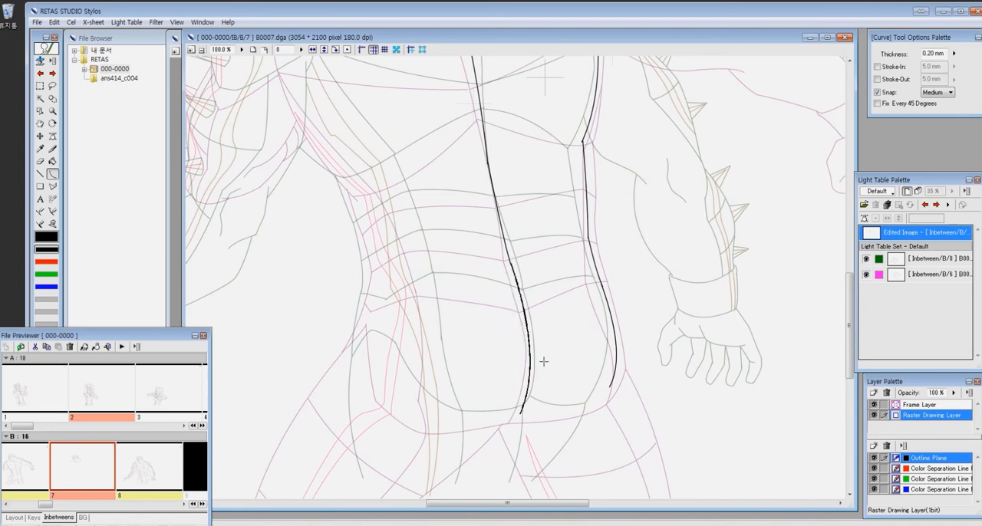
left_click(544, 364)
left_click_drag(509, 364, 529, 253)
left_click(606, 311)
- Draw the near shoulder's outer contour and the spike on top of it
left_click_drag(402, 73, 476, 268)
left_click_drag(385, 114, 450, 228)
mouse_move(495, 349)
left_mouse_down()
mouse_move(498, 267)
mouse_move(538, 345)
left_mouse_up()
mouse_move(261, 108)
left_mouse_down()
mouse_move(545, 307)
mouse_move(305, 182)
left_mouse_up()
key("p")
left_click_drag(348, 248, 338, 225)
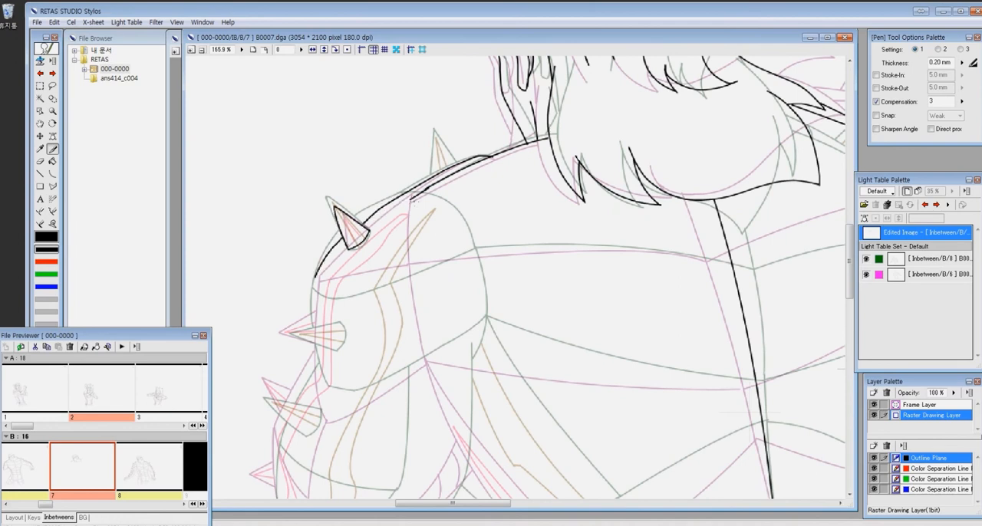
- Draw the shoulder's inner dividing line, its outward-pointing side spike, and the contour and crossing line of the shoulder section
left_click_drag(406, 195, 454, 373)
left_click_drag(483, 273, 518, 226)
left_click_drag(369, 278, 397, 221)
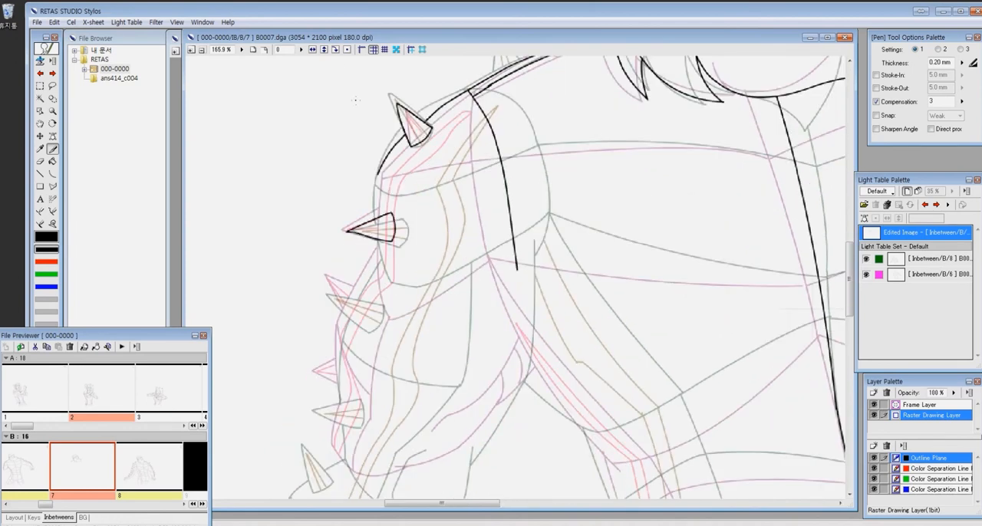
left_click_drag(379, 240, 387, 292)
left_click_drag(378, 183, 536, 150)
left_click_drag(630, 154, 459, 196)
- Draw the two long lines across the upper back from the near shoulder to the centre line with the Curve tool
key("c")
left_click_drag(363, 194, 627, 203)
left_click(501, 178)
left_click_drag(343, 285, 648, 322)
left_click(496, 311)
mouse_move(384, 158)
left_mouse_down()
mouse_move(405, 238)
mouse_move(486, 208)
left_mouse_up()
- Draw the shoulder spike nearest the neck with the Pen tool
key("p")
left_click_drag(432, 463, 493, 230)
left_click_drag(596, 184, 509, 107)
key("z")
left_click(703, 412, "alt")
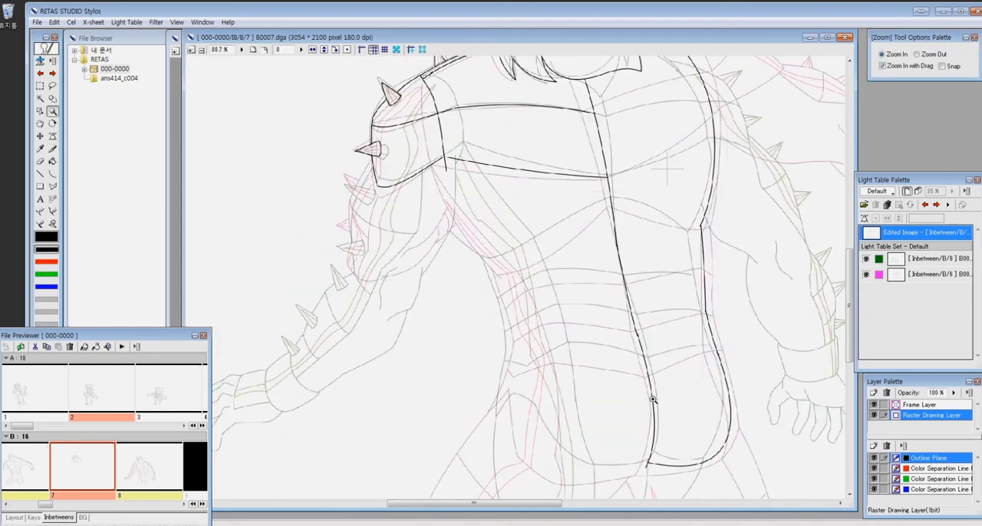
- On the blue color separation line plane, rough in the near upper arm and the start of the bent forearm
left_click(917, 489)
key("p")
mouse_move(383, 312)
left_mouse_down()
mouse_move(471, 315)
mouse_move(444, 323)
left_mouse_up()
key("p")
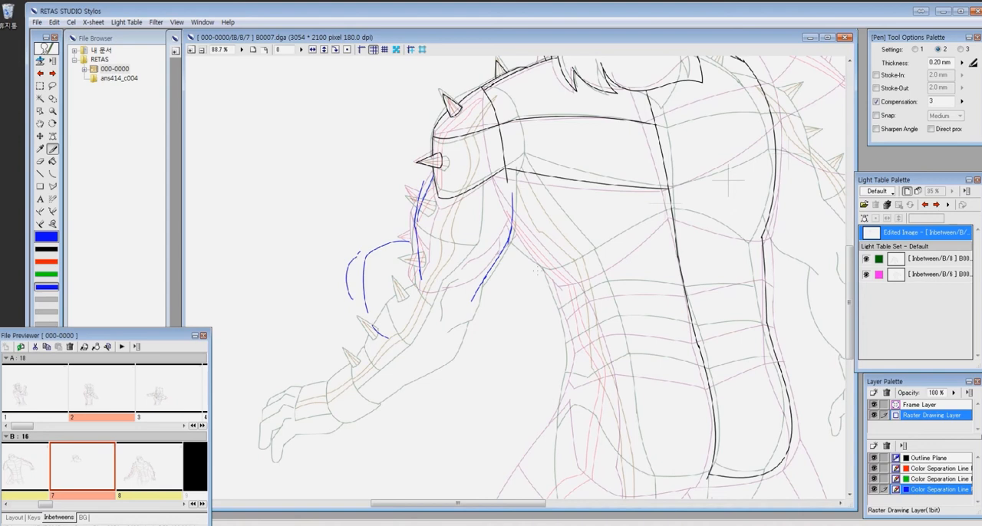
- Rough in the near hand with spread fingers, the forearm with its spikes and the elbow in blue
left_click_drag(376, 244, 320, 221)
left_click_drag(321, 218, 366, 227)
left_click_drag(367, 228, 320, 254)
left_click_drag(378, 247, 337, 261)
left_click_drag(337, 262, 319, 285)
left_click_drag(336, 276, 354, 298)
left_click_drag(378, 246, 420, 262)
left_click_drag(349, 265, 375, 303)
left_click_drag(727, 179, 770, 165)
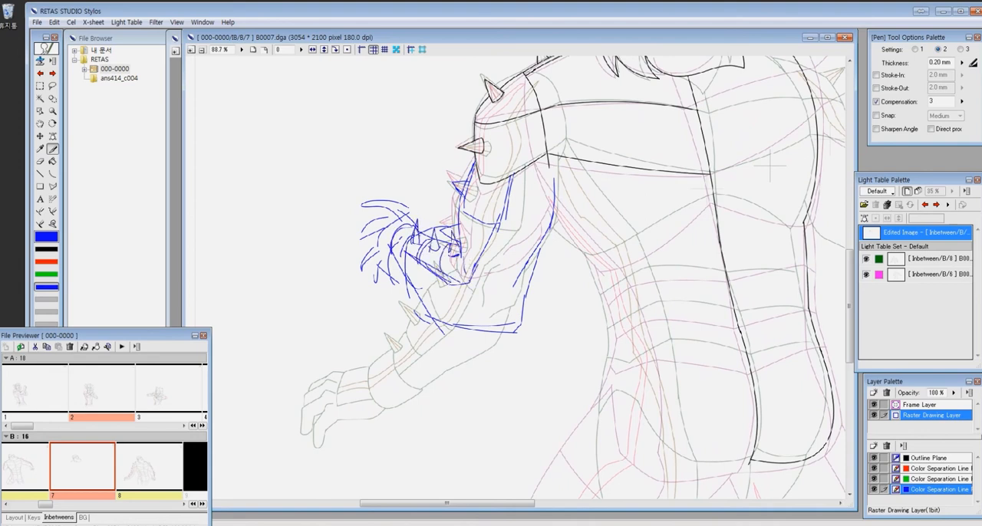
- Refine the rough elbow and finger lines of the near arm by erasing and redrawing them
key("e")
left_click_drag(429, 325, 520, 330)
key("p")
mouse_move(540, 253)
left_mouse_down()
mouse_move(523, 308)
mouse_move(495, 316)
left_mouse_up()
key("e")
left_click_drag(491, 318, 503, 323)
key("p")
mouse_move(409, 229)
left_mouse_down()
mouse_move(390, 264)
mouse_move(393, 253)
mouse_move(369, 261)
left_mouse_up()
key("e")
key("p")
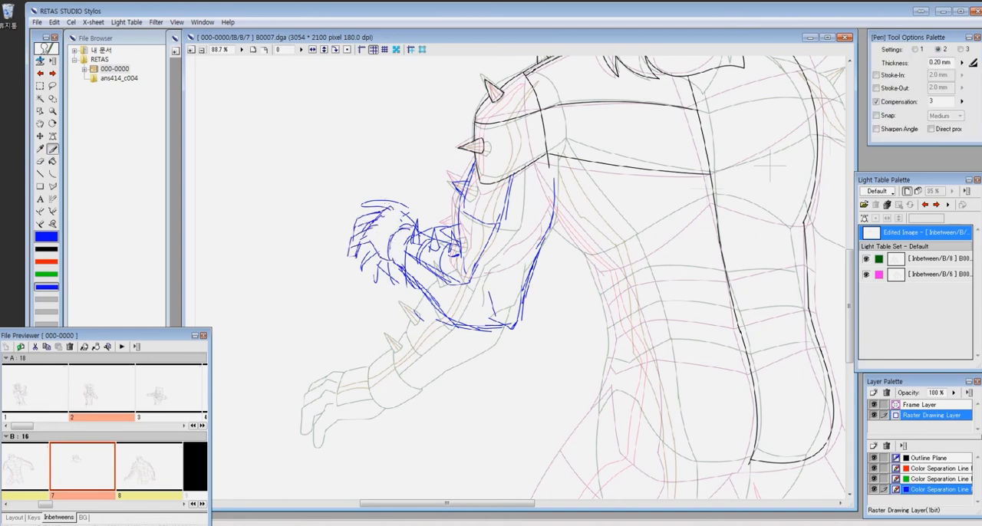
- Clean up and redraw the rough finger shapes and the wrist and forearm details of the near arm
key("e")
left_click_drag(360, 253, 377, 275)
left_click_drag(460, 230, 465, 265)
left_click_drag(426, 323, 442, 342)
key("p")
left_click_drag(461, 261, 437, 232)
key("e")
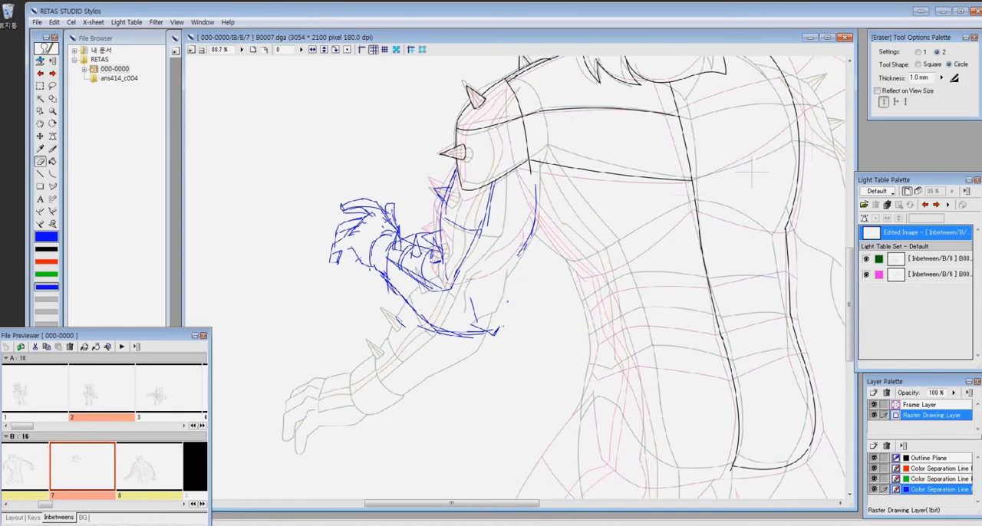
- Erase the rough lower contour of the near upper arm and redraw it down to the elbow
key("p")
key("e")
left_click_drag(529, 230, 491, 327)
key("p")
left_click_drag(490, 293, 453, 320)
key("e")
left_click_drag(506, 268, 491, 302)
- Rough in the near side of the torso in blue with two lines running down from the armpit
key("p")
mouse_move(513, 359)
left_mouse_down()
mouse_move(478, 384)
mouse_move(638, 316)
mouse_move(601, 361)
left_mouse_up()
mouse_move(707, 295)
left_mouse_down()
mouse_move(421, 351)
mouse_move(493, 243)
left_mouse_up()
left_click_drag(408, 188, 449, 230)
key("e")
left_click_drag(455, 300, 404, 304)
key("p")
left_click_drag(394, 224, 398, 245)
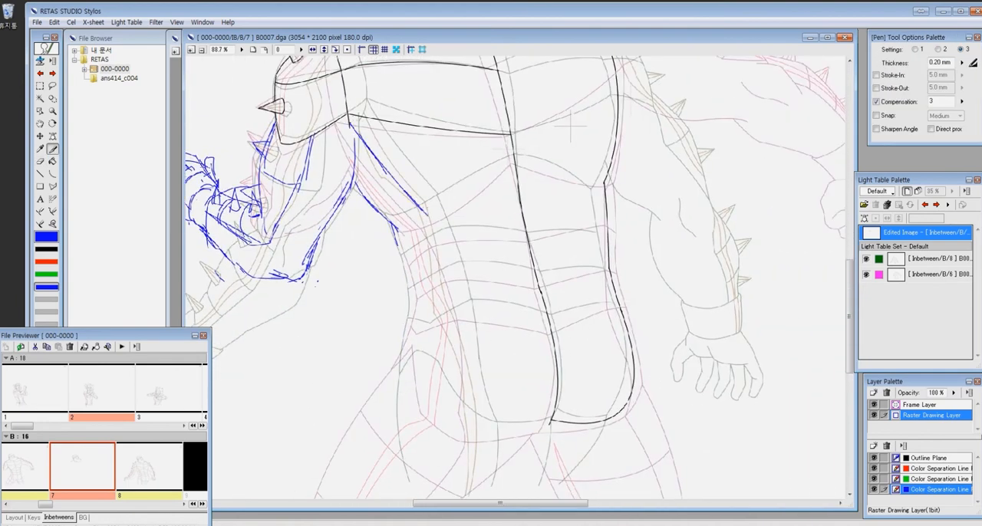
- Extend the two rough flank lines down to the hip and rough in the far waist and hip contour
left_click_drag(555, 350, 478, 330)
left_click_drag(520, 164, 544, 393)
left_click_drag(517, 257, 646, 240)
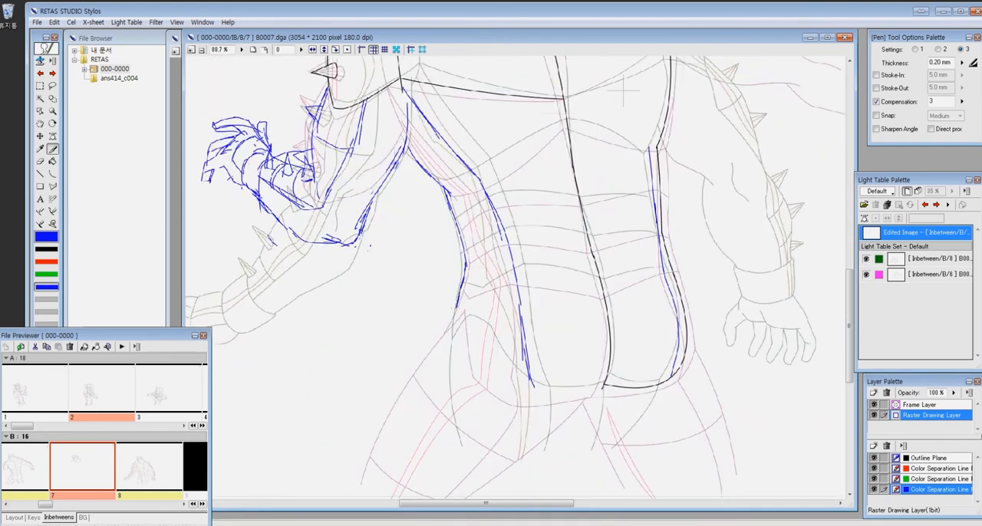
- Rough in the near hip and thigh contour, the lower edge of the buttock and the double line on the far thigh
left_click_drag(472, 311, 495, 368)
left_click_drag(538, 363, 508, 255)
left_click_drag(527, 128, 551, 126)
left_click_drag(504, 270, 595, 281)
key("e")
key("p")
left_click_drag(466, 204, 408, 311)
left_click_drag(438, 234, 405, 395)
left_click_drag(542, 341, 535, 330)
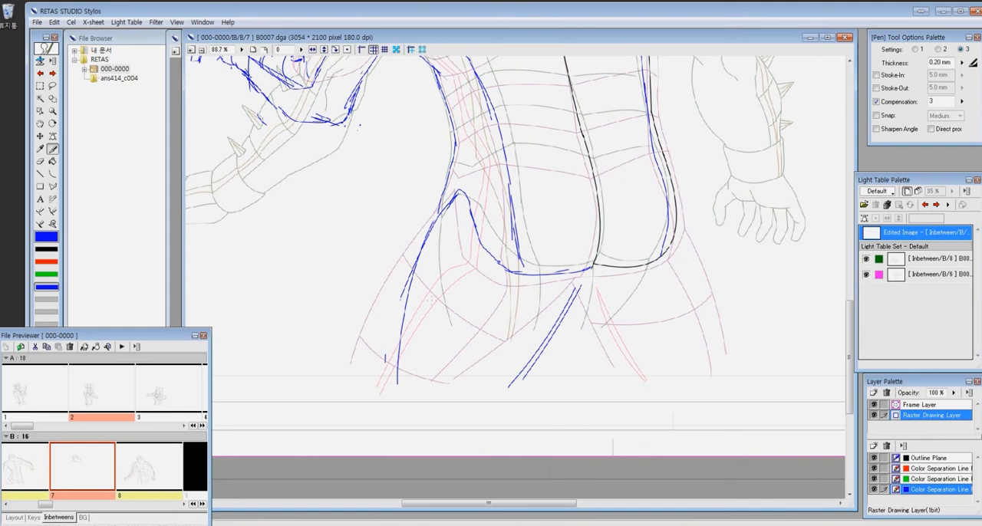
- Rough in the hem curves across both thighs, the near inner thigh and the far thigh's outer contour in blue
left_click_drag(415, 310, 377, 314)
left_click_drag(506, 322, 322, 335)
left_click_drag(447, 273, 436, 406)
left_click_drag(438, 280, 419, 414)
left_click_drag(328, 354, 332, 406)
left_click_drag(342, 373, 607, 340)
left_click_drag(551, 316, 585, 331)
mouse_move(696, 293)
left_mouse_down()
mouse_move(610, 406)
mouse_move(706, 442)
left_mouse_up()
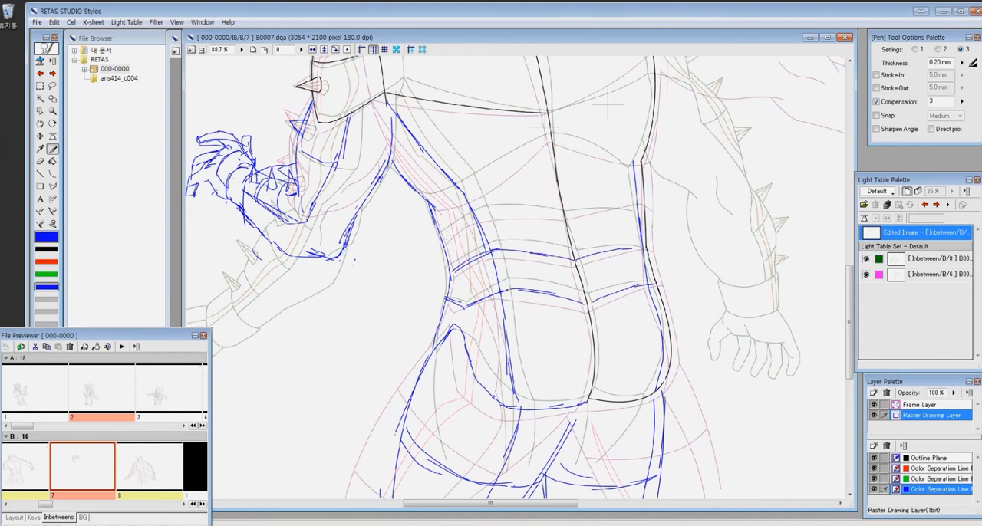
- Rough in the remaining curved muscle lines across the back and near flank in blue
left_click_drag(626, 209, 625, 275)
left_click_drag(464, 260, 548, 202)
left_click_drag(548, 203, 635, 228)
mouse_move(667, 174)
left_mouse_down()
mouse_move(667, 270)
mouse_move(538, 309)
left_mouse_up()
key("c")
left_click_drag(601, 335, 528, 329)
mouse_move(594, 376)
left_mouse_down()
mouse_move(735, 151)
mouse_move(728, 357)
left_mouse_up()
- Hide the light table references and outline the near upper arm, its spike and the elbow in black over the rough
key("1")
left_click(549, 250, "ctrl")
left_click_drag(398, 338, 567, 259)
key("ctrl+l")
left_click_drag(386, 240, 813, 77)
left_click_drag(622, 279, 370, 311)
left_click_drag(340, 227, 509, 212)
key("p")
left_click_drag(481, 169, 415, 409)
mouse_move(415, 409)
left_mouse_down()
mouse_move(451, 359)
mouse_move(439, 394)
left_mouse_up()
left_click_drag(466, 241, 412, 362)
left_click_drag(430, 307, 334, 308)
mouse_move(299, 251)
left_mouse_down()
mouse_move(355, 275)
mouse_move(463, 275)
left_mouse_up()
left_click_drag(448, 207, 436, 228)
- Outline the three forearm spikes and the forearm's inner contour in black
left_click_drag(231, 203, 560, 453)
left_click_drag(475, 230, 520, 268)
mouse_move(516, 228)
left_mouse_down()
mouse_move(506, 269)
mouse_move(532, 276)
left_mouse_up()
mouse_move(569, 248)
left_mouse_down()
mouse_move(557, 298)
mouse_move(585, 301)
left_mouse_up()
mouse_move(618, 252)
left_mouse_down()
mouse_move(612, 310)
mouse_move(642, 318)
left_mouse_up()
left_click_drag(492, 303, 671, 389)
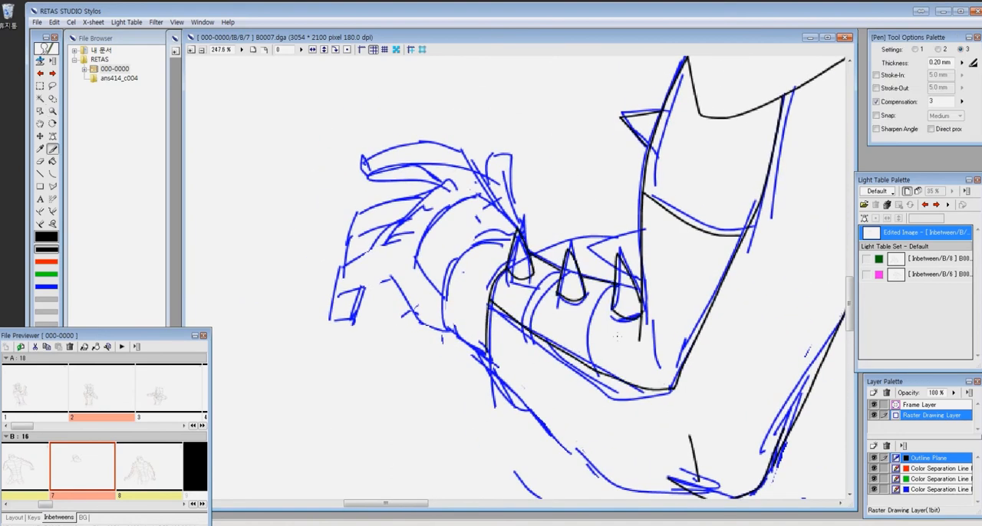
- Outline the curved wrist and forearm bands, the forearm's underside and the lower edge of the hand in black
left_click_drag(522, 307, 431, 252)
mouse_move(424, 183)
left_mouse_down()
mouse_move(353, 261)
mouse_move(357, 246)
left_mouse_up()
key("ctrl+z")
left_click_drag(398, 303, 577, 436)
mouse_move(334, 240)
left_mouse_down()
mouse_move(434, 305)
mouse_move(426, 325)
mouse_move(456, 341)
left_mouse_up()
left_click_drag(415, 307, 454, 324)
left_click_drag(445, 266, 387, 344)
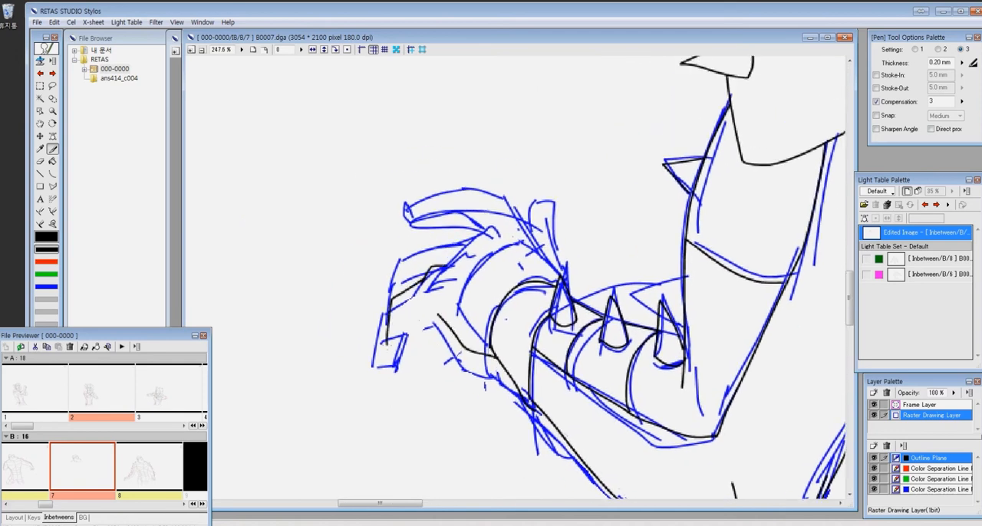
- Outline the fingers and fingertip of the raised hand in black over the rough
left_click_drag(453, 233, 517, 228)
left_click_drag(517, 228, 483, 191)
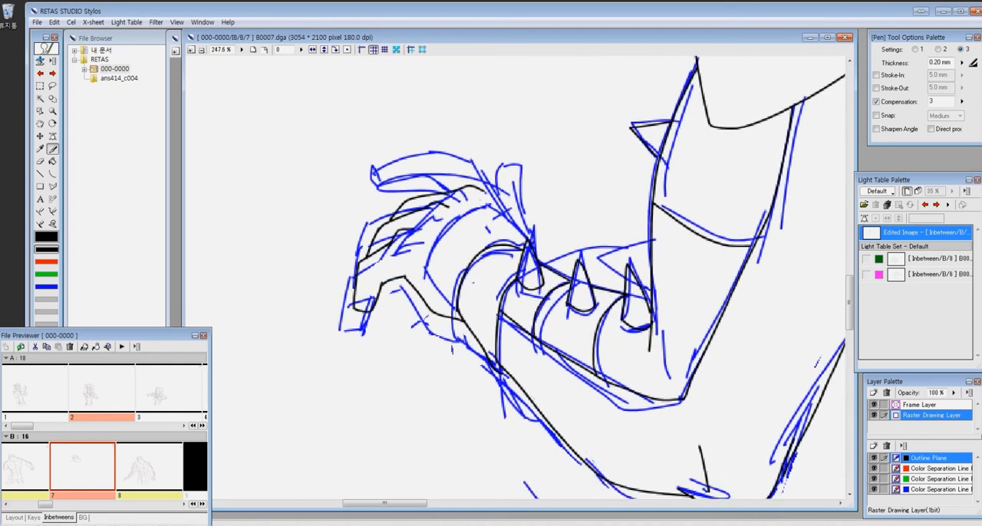
mouse_move(442, 153)
left_mouse_down()
mouse_move(394, 183)
mouse_move(456, 191)
left_mouse_up()
- Outline the two near flank lines from the armpit down to the buttock with black curves
left_click_drag(775, 218, 237, 305)
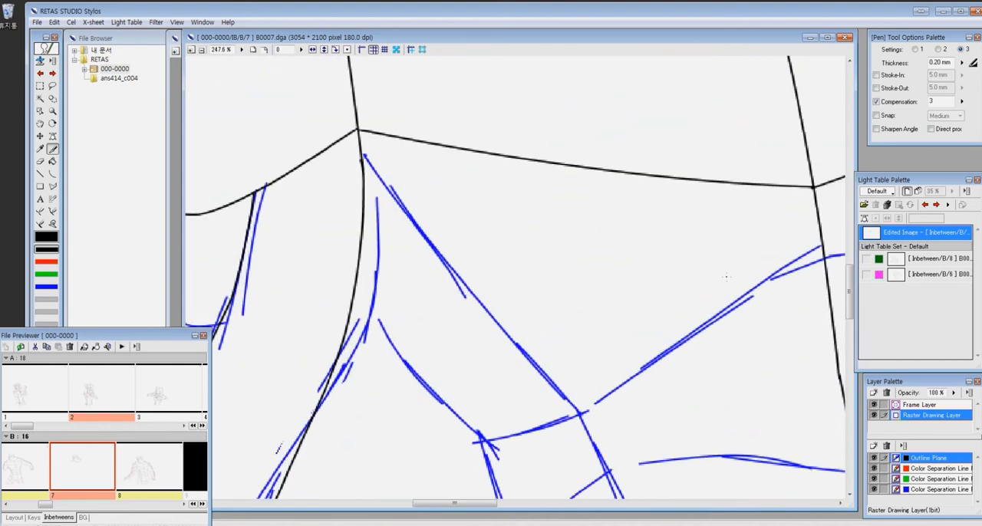
key("ctrl+minus")
left_click_drag(726, 277, 598, 171)
key("c")
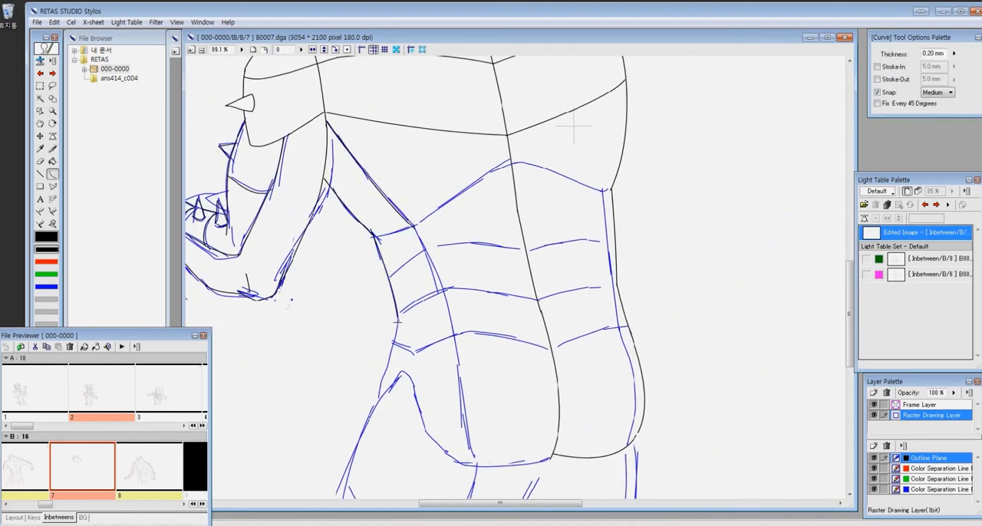
left_click(452, 299)
left_click_drag(455, 337, 476, 465)
left_click(463, 406)
- Outline the muscle lines across the back and the inner line down the far flank and buttock with black curves
left_click_drag(415, 225, 511, 162)
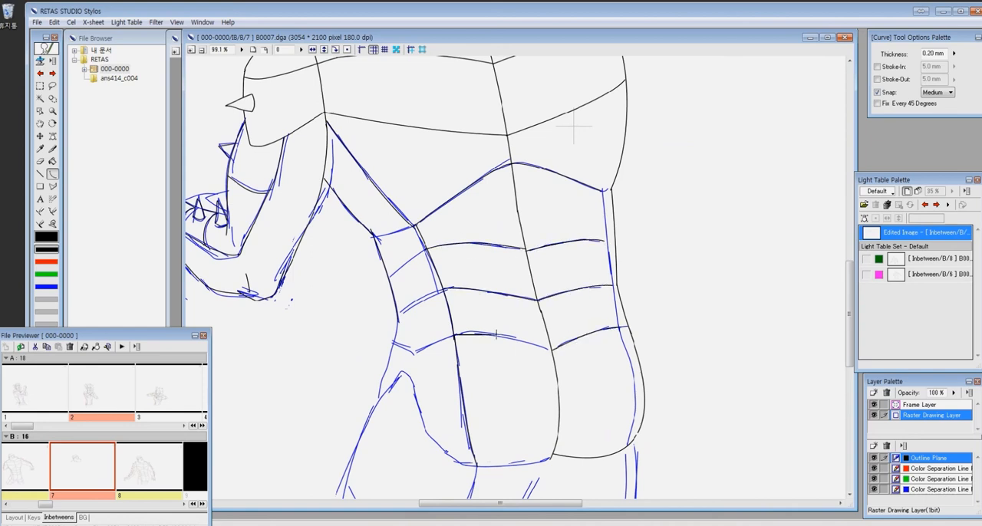
left_click_drag(611, 286, 618, 327)
left_click(612, 261)
left_click_drag(618, 328, 629, 445)
left_click(647, 391)
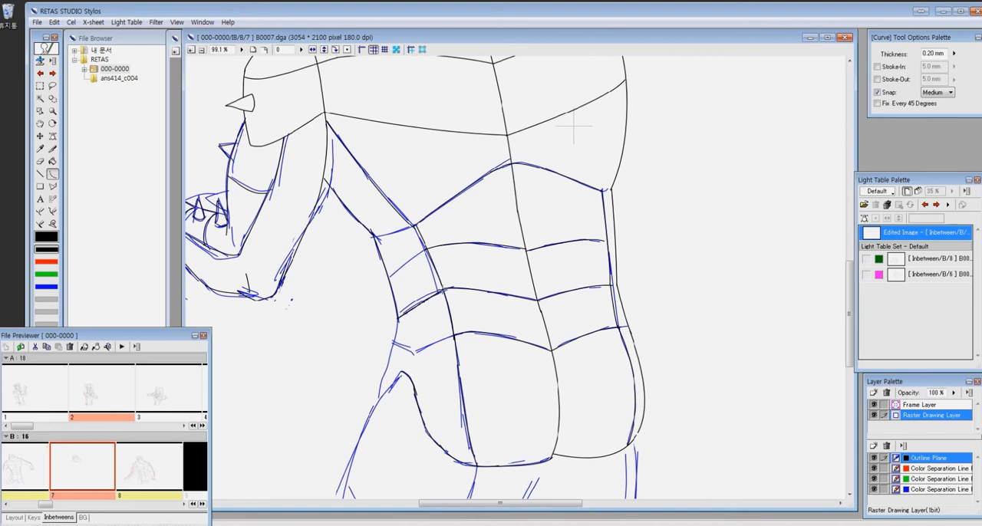
- Outline the near thigh's outer contour and the inner-thigh lines below the buttocks with black curves
left_click_drag(393, 236, 523, 83)
left_click_drag(533, 219, 461, 434)
left_click(476, 274)
left_click_drag(676, 307, 596, 441)
left_click(643, 383)
left_click_drag(634, 386, 639, 445)
left_click(636, 418)
- Outline the far thigh's contour, the line down the back of the near thigh and both hem curves in black
left_click_drag(765, 285, 751, 445)
left_click_drag(754, 393, 634, 387)
left_click_drag(605, 315, 559, 438)
left_click(593, 376)
left_click_drag(476, 331, 627, 395)
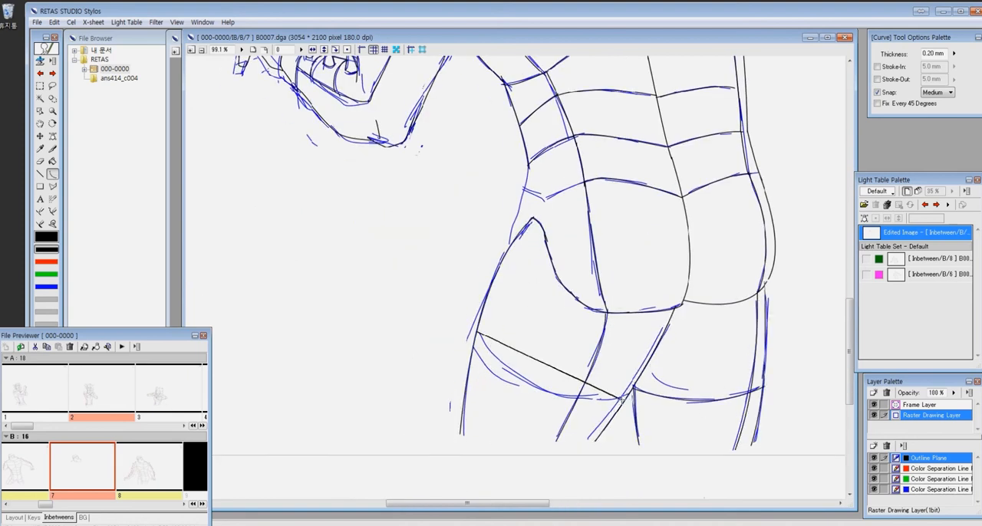
left_click(527, 417)
left_click_drag(495, 154, 479, 270)
left_click_drag(383, 184, 710, 420)
left_click_drag(452, 243, 419, 387)
mouse_move(445, 286)
left_mouse_down()
mouse_move(553, 272)
mouse_move(549, 283)
left_mouse_up()
- Clear the blue rough lines from the cel and show the light table references again
key("ctrl+minus")
key("ctrl+minus")
key("ctrl+minus")
key("ctrl+minus")
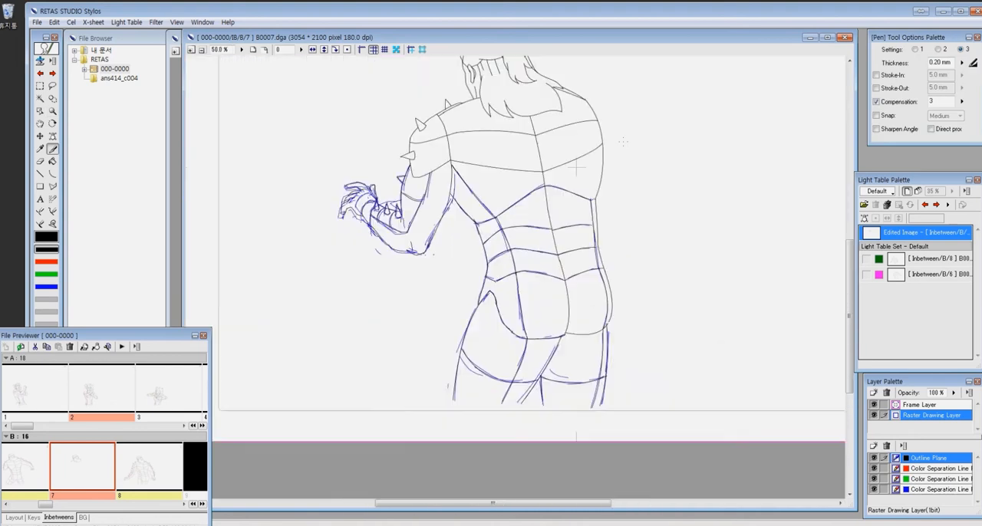
key("4")
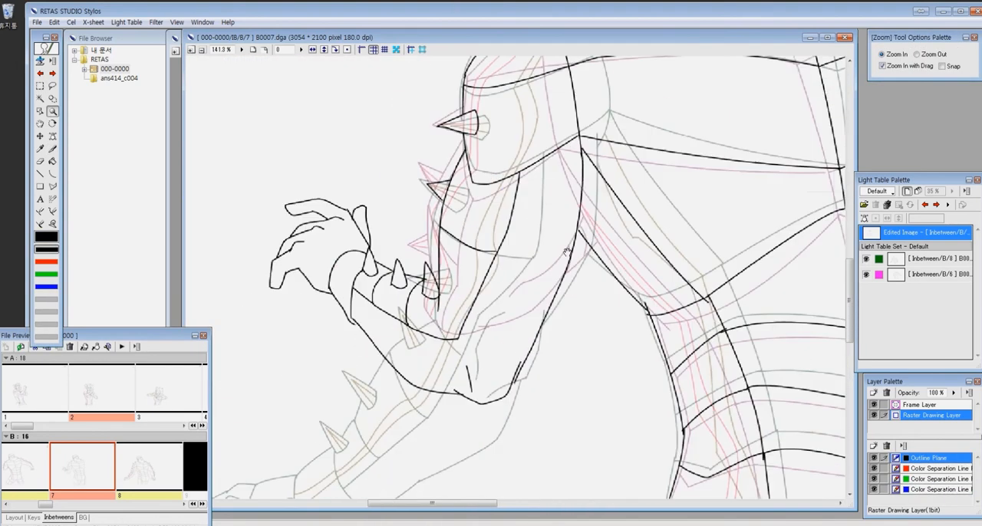
left_click(369, 202)
- Clean up the line joins on the hand, wrist and forearm, filling gaps and erasing overshoots
key("p")
mouse_move(365, 298)
left_mouse_down()
mouse_move(309, 217)
mouse_move(469, 219)
left_mouse_up()
left_click_drag(215, 317, 364, 322)
left_click_drag(406, 197, 332, 135)
key("e")
left_click_drag(397, 164, 398, 160)
key("p")
left_click_drag(352, 353, 366, 351)
key("e")
left_click_drag(348, 335, 347, 315)
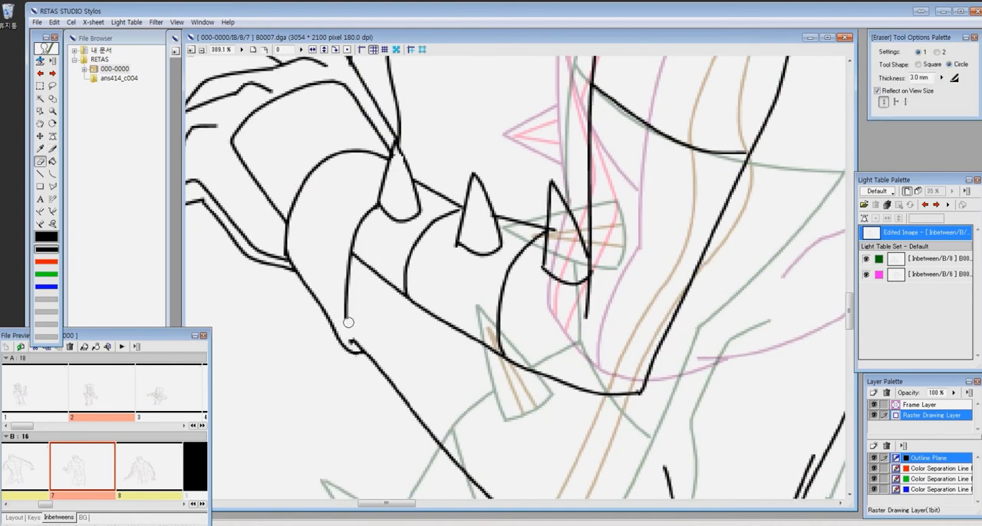
- Clean up the line joins at the elbow, upper arm and armpit with the pen and eraser
key("p")
mouse_move(823, 459)
left_mouse_down()
mouse_move(636, 283)
mouse_move(633, 192)
left_mouse_up()
key("e")
mouse_move(667, 254)
left_mouse_down()
mouse_move(617, 307)
mouse_move(224, 521)
left_mouse_up()
key("p")
left_click_drag(692, 489, 430, 309)
- Erase overshoots and close gaps where the muscle lines meet the near flank lines
key("e")
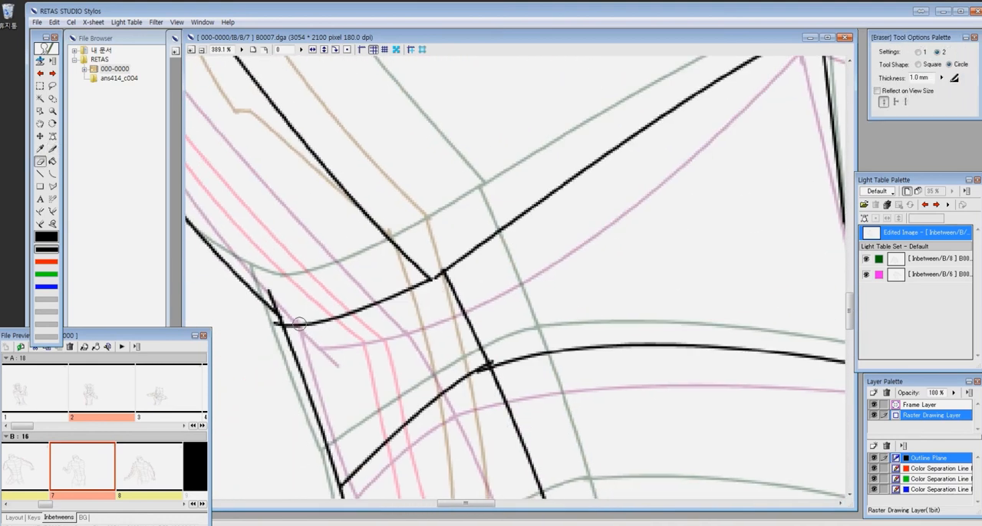
key("p")
left_click_drag(476, 372, 469, 235)
key("e")
left_click_drag(293, 159, 295, 172)
left_click_drag(515, 228, 517, 245)
key("p")
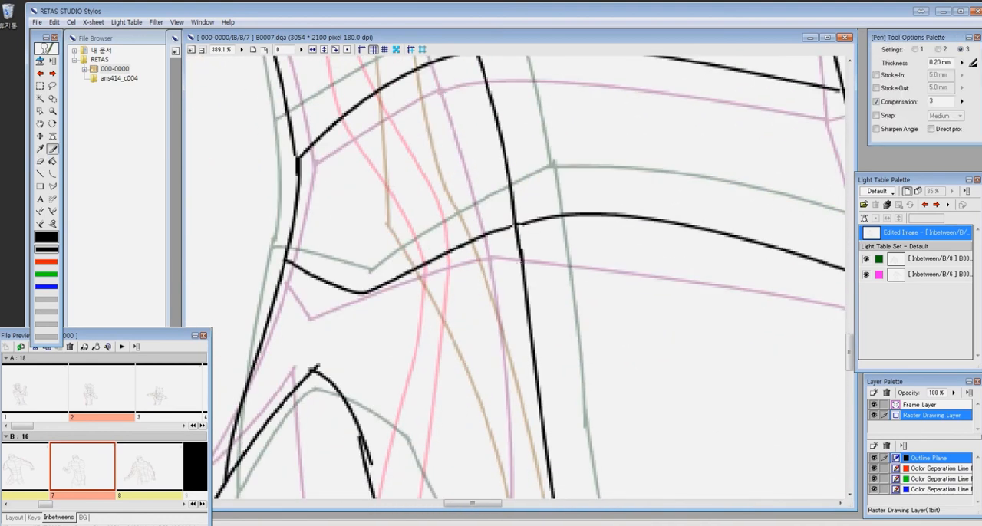
- Clean up the line joins at the near waist, the hip peak and the curve below it
left_click_drag(449, 291, 484, 92)
key("e")
left_click_drag(348, 164, 356, 163)
left_click_drag(388, 240, 404, 262)
key("p")
key("e")
mouse_move(499, 449)
left_mouse_down()
mouse_move(314, 264)
mouse_move(343, 310)
left_mouse_up()
key("p")
left_click_drag(463, 368, 431, 233)
- Clean up the line joins along the lower buttock edge, the thigh tops and the far hip
key("e")
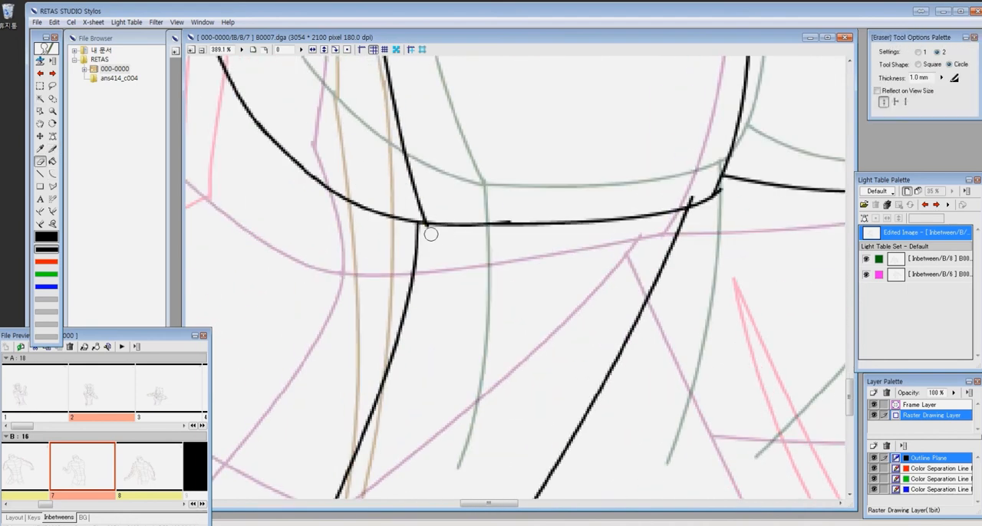
mouse_move(765, 333)
left_mouse_down()
mouse_move(432, 118)
mouse_move(261, 57)
left_mouse_up()
mouse_move(408, 184)
left_mouse_down()
mouse_move(439, 215)
mouse_move(537, 461)
left_mouse_up()
left_click_drag(293, 108, 378, 381)
left_click_drag(756, 379, 560, 266)
mouse_move(559, 273)
left_mouse_down()
mouse_move(560, 264)
mouse_move(554, 280)
left_mouse_up()
key("p")
key("e")
- Close the remaining line gaps with short curves and erase overshoots up the back toward the shoulders
left_click_drag(529, 70, 525, 491)
key("c")
left_click_drag(495, 268, 538, 273)
mouse_move(548, 165)
left_mouse_down()
mouse_move(581, 212)
mouse_move(771, 299)
left_mouse_up()
key("e")
left_click_drag(422, 345, 417, 343)
key("c")
left_click_drag(583, 138, 481, 369)
left_click_drag(673, 228, 668, 432)
key("e")
left_click_drag(599, 100, 537, 383)
mouse_move(560, 70)
left_mouse_down()
mouse_move(528, 241)
mouse_move(557, 463)
left_mouse_up()
left_click_drag(616, 320, 610, 430)
- Draw the paired red colour separation lines down the near shoulder and upper arm, between the B6 and B8 references
key("ctrl+0")
key("z")
left_click_drag(422, 238, 507, 296)
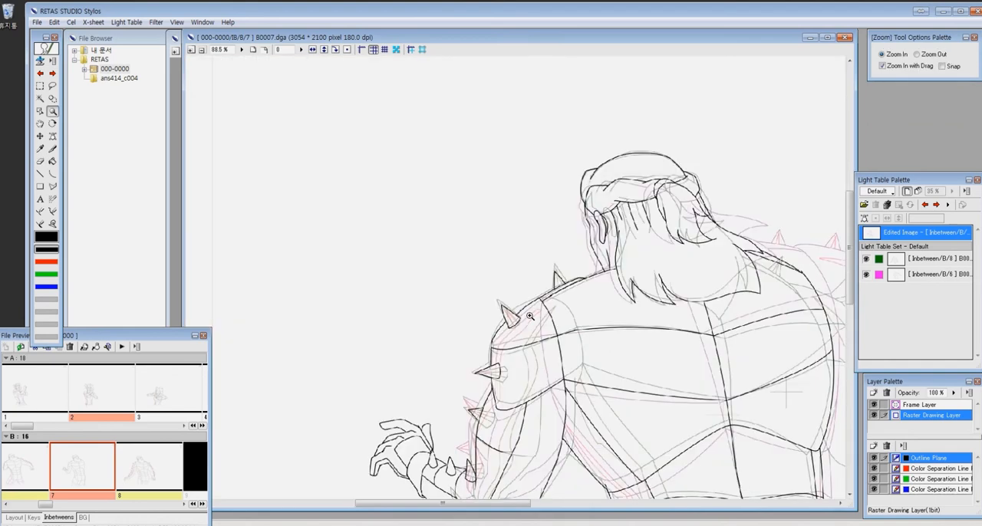
key("2")
left_click_drag(667, 341, 472, 237)
key("p")
left_click_drag(314, 307, 349, 361)
left_click_drag(438, 368, 494, 158)
mouse_move(519, 90)
left_mouse_down()
mouse_move(392, 298)
mouse_move(367, 456)
left_mouse_up()
left_click_drag(528, 105, 399, 452)
left_click_drag(427, 472, 547, 145)
left_click_drag(469, 129, 390, 432)
mouse_move(507, 129)
left_mouse_down()
mouse_move(464, 329)
mouse_move(411, 455)
left_mouse_up()
- Draw two red lines along the forearm and red inner lines on its three spikes, and reactivate the Outline Plane
mouse_move(380, 412)
left_mouse_down()
mouse_move(584, 305)
mouse_move(555, 329)
left_mouse_up()
mouse_move(346, 209)
left_mouse_down()
mouse_move(509, 334)
mouse_move(587, 373)
left_mouse_up()
left_click_drag(357, 206, 561, 331)
left_click_drag(442, 138, 338, 197)
left_click_drag(292, 276, 286, 331)
left_click_drag(293, 276, 305, 338)
left_click_drag(373, 312, 379, 374)
left_click_drag(449, 329, 454, 396)
left_click_drag(450, 328, 467, 402)
left_click_drag(551, 234, 628, 326)
double_click(908, 459)
key("Escape")
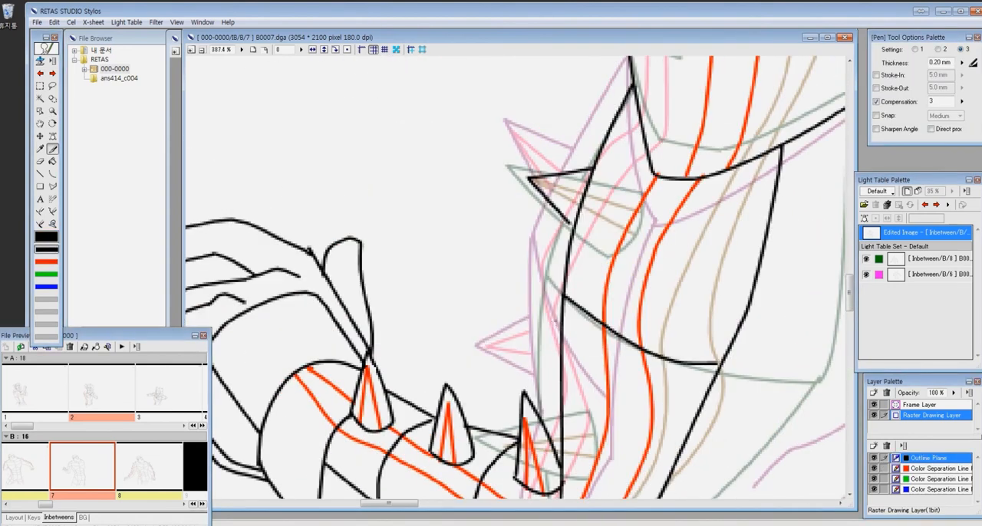
- Patch the near arm's black outline and erase a small black overshoot along the near flank
left_click_drag(561, 338, 557, 379)
left_click(936, 468)
key("ctrl+0")
key("z")
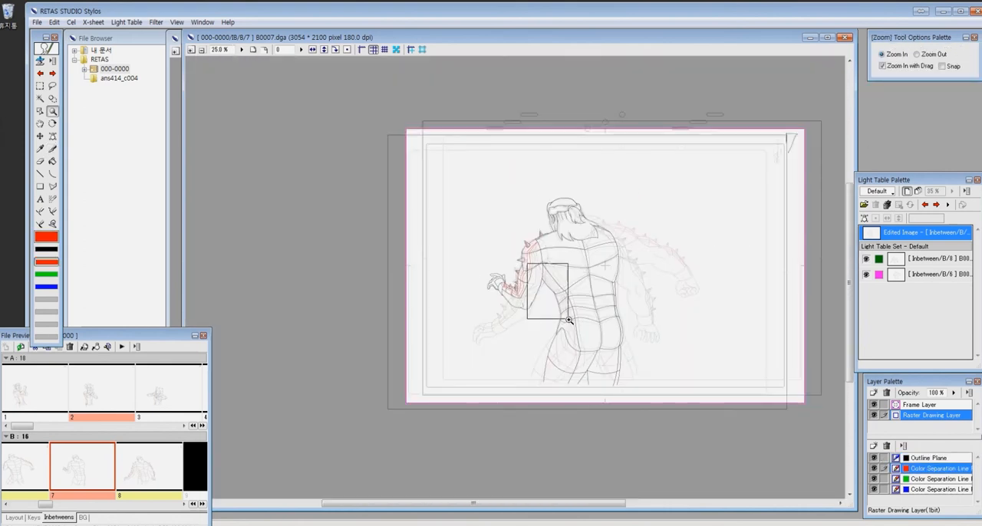
left_click_drag(529, 267, 611, 313)
left_click_drag(504, 184, 374, 233)
key("e")
left_click(926, 459)
left_click_drag(390, 289, 395, 294)
mouse_move(603, 277)
left_mouse_down()
mouse_move(629, 241)
mouse_move(491, 322)
left_mouse_up()
- Draw the paired red colour separation lines from the armpit down the near flank and over the buttock
key("p")
left_click(922, 467)
mouse_move(299, 127)
left_mouse_down()
mouse_move(358, 213)
mouse_move(438, 294)
left_mouse_up()
left_click_drag(297, 129, 414, 301)
mouse_move(415, 300)
left_mouse_down()
mouse_move(313, 101)
mouse_move(409, 305)
left_mouse_up()
mouse_move(312, 100)
left_mouse_down()
mouse_move(390, 304)
mouse_move(517, 96)
left_mouse_up()
scroll(521, 139, "down", 3)
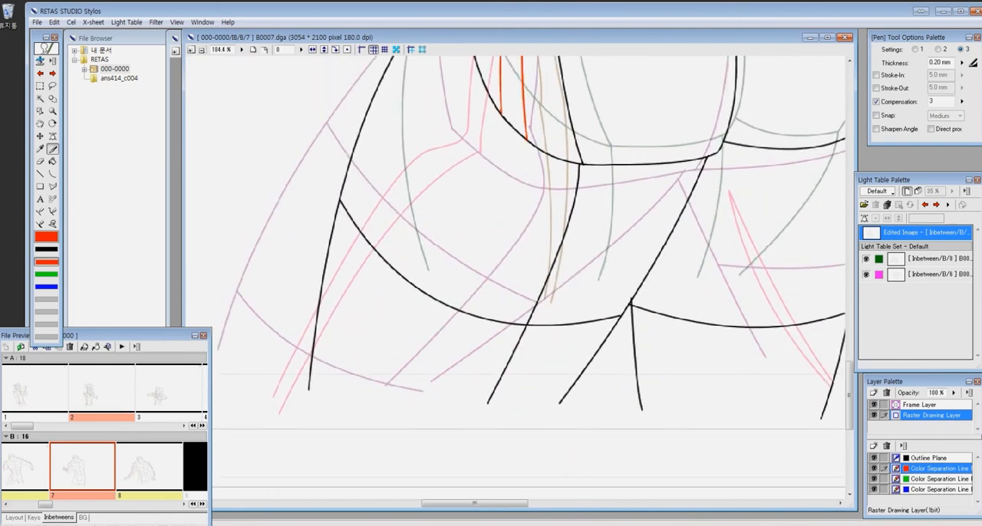
- Continue the paired red lines down the near thigh and draw a tapering red pair on the far thigh
left_click_drag(527, 141, 352, 429)
left_click_drag(501, 114, 338, 427)
mouse_move(762, 203)
left_mouse_down()
mouse_move(454, 303)
mouse_move(504, 147)
left_mouse_up()
left_click_drag(426, 159, 416, 399)
left_click_drag(426, 159, 437, 392)
left_click_drag(555, 96, 529, 208)
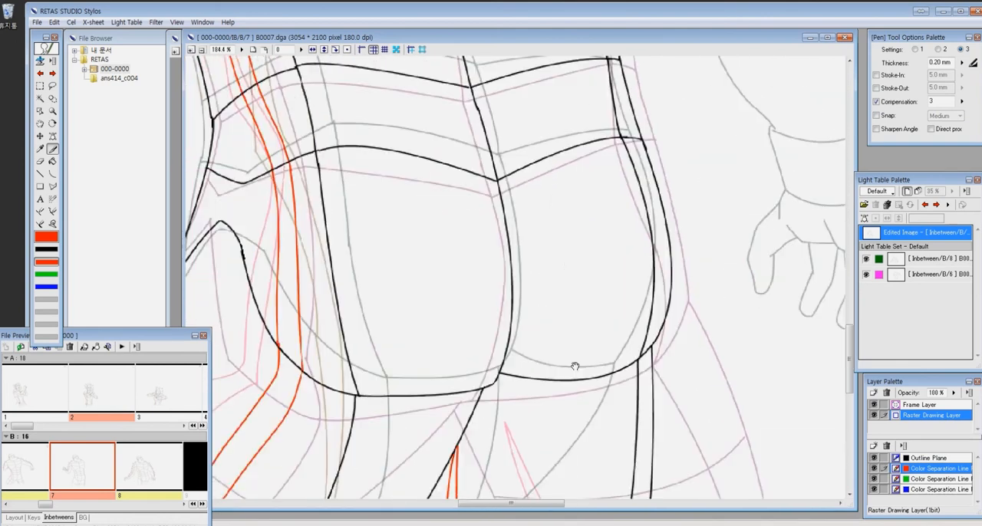
- Move and rotate the B8 light table reference until its far arm overlaps the B6 far arm
key("ctrl+minus")
key("ctrl+minus")
key("ctrl+minus")
left_click_drag(744, 123, 684, 261)
key("ctrl+minus")
key("ctrl+minus")
left_click(53, 112)
left_click_drag(234, 132, 719, 471)
left_click(938, 260)
left_click_drag(637, 345, 669, 326)
left_click(254, 47)
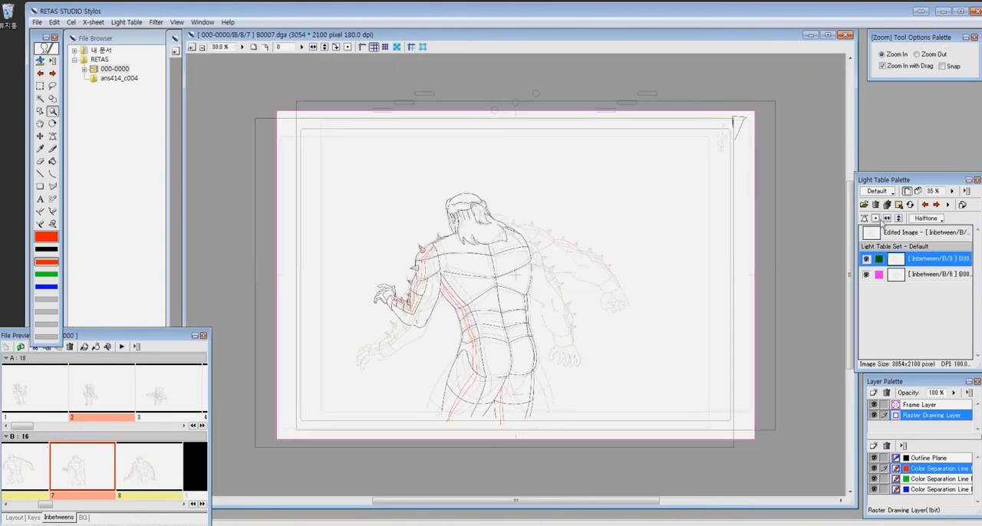
left_click(865, 218)
left_click_drag(779, 98, 750, 69)
left_click_drag(644, 322, 625, 326)
left_click_drag(735, 76, 702, 53)
left_click_drag(591, 351, 575, 344)
left_click_drag(802, 367, 818, 327)
left_click_drag(611, 360, 606, 338)
left_click_drag(811, 315, 821, 284)
left_click_drag(613, 322, 603, 322)
left_click_drag(762, 376, 690, 391)
- Move and rotate the edited image so its far shoulder lines up with the overlapped reference arms
left_click(928, 233)
left_click_drag(661, 153, 612, 84)
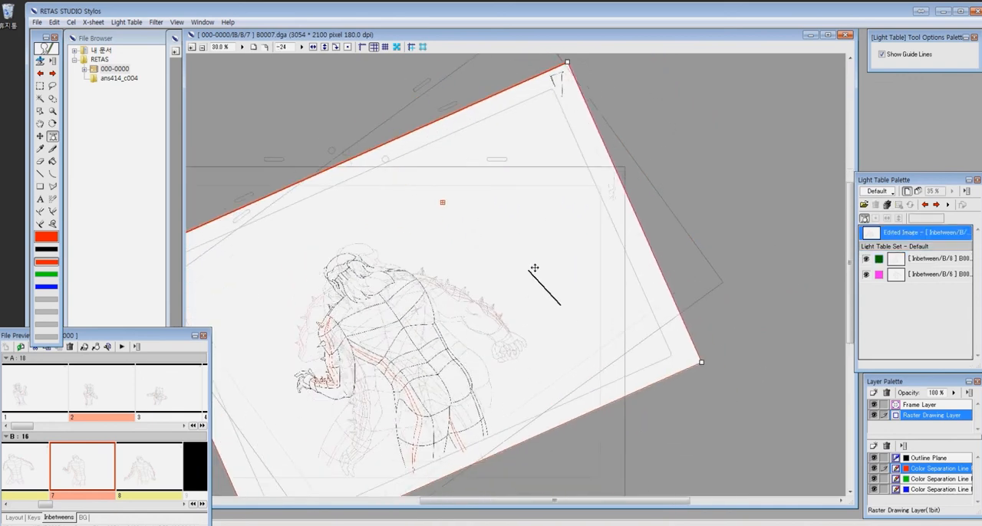
left_click_drag(725, 393, 720, 400)
left_click_drag(544, 267, 537, 274)
left_click_drag(616, 358, 621, 356)
mouse_move(708, 383)
left_mouse_down()
mouse_move(710, 372)
mouse_move(658, 375)
mouse_move(699, 382)
left_mouse_up()
left_click_drag(591, 373, 594, 371)
left_click_drag(702, 379, 658, 384)
left_click_drag(334, 258, 540, 386)
mouse_move(515, 309)
left_mouse_down()
mouse_move(717, 307)
mouse_move(574, 376)
mouse_move(570, 391)
left_mouse_up()
left_click_drag(659, 389, 473, 372)
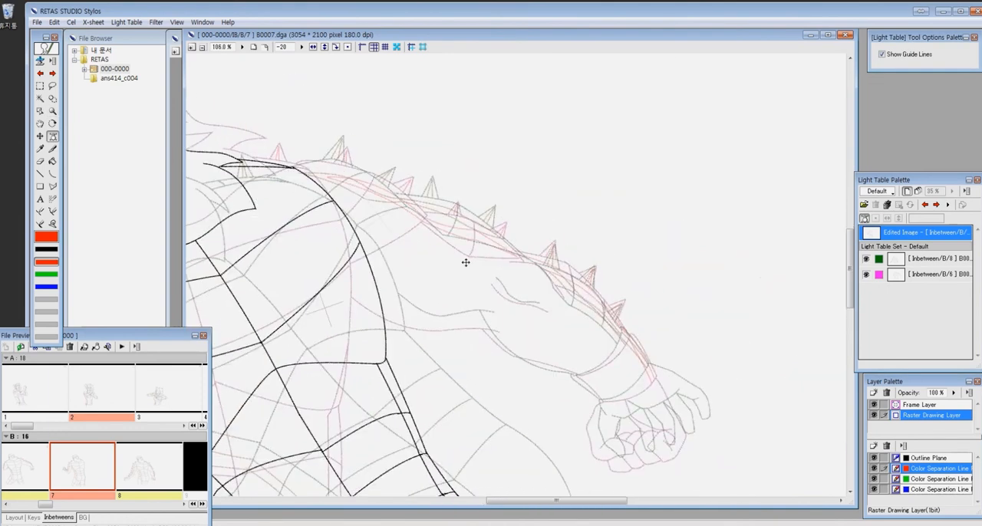
- On the Outline Plane, draw the far shoulder's outer contour and the cross line over it with the Curve tool
left_click_drag(299, 126, 690, 477)
left_click_drag(675, 204, 661, 356)
left_click_drag(330, 59, 841, 286)
left_click(926, 458)
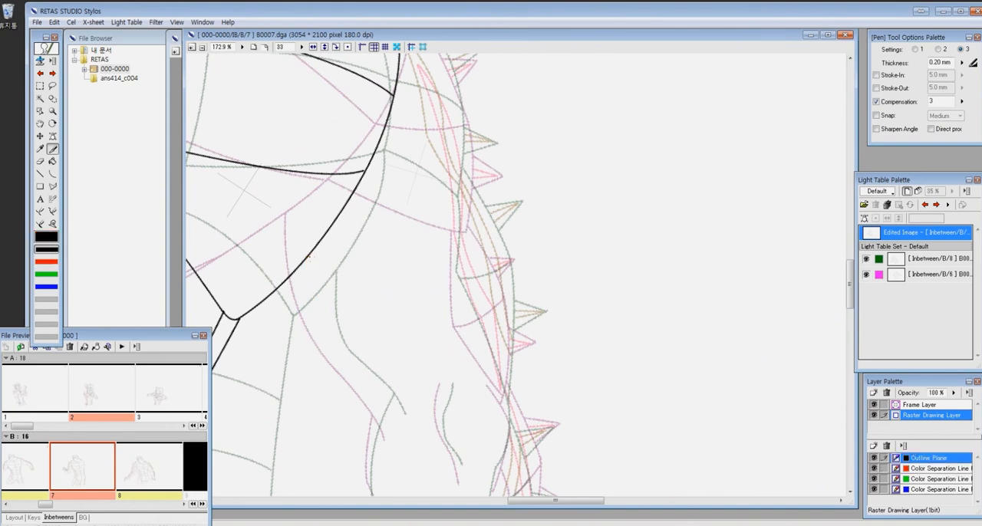
mouse_move(309, 256)
left_mouse_down()
mouse_move(389, 426)
mouse_move(389, 411)
left_mouse_up()
key("ctrl+z")
left_click_drag(414, 207, 389, 350)
key("c")
left_click_drag(373, 154, 440, 360)
left_click(398, 154)
left_click(394, 330)
left_click_drag(367, 243, 439, 262)
left_click(430, 258)
left_click_drag(398, 118, 475, 224)
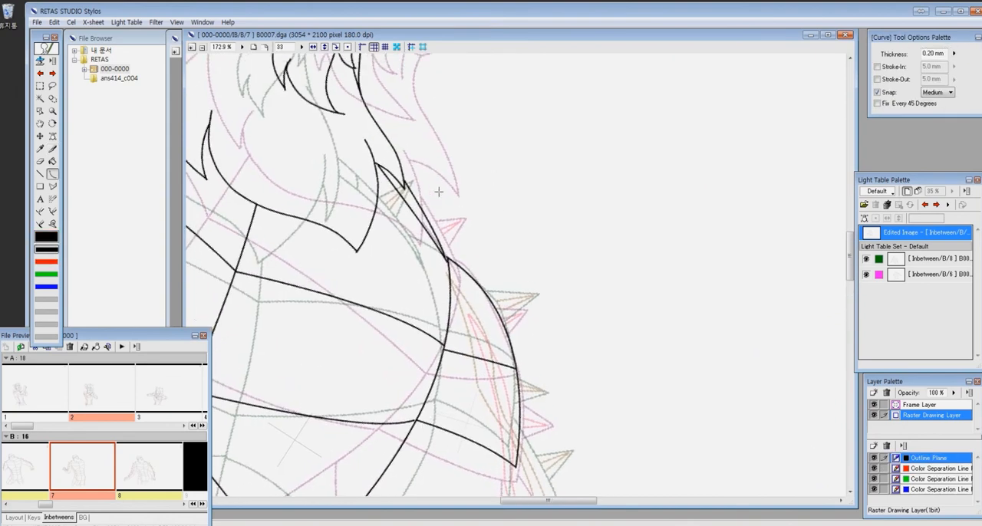
- Draw the black spikes along the far shoulder between the B6 and B8 spikes
key("p")
left_click_drag(420, 207, 442, 202)
mouse_move(545, 401)
left_mouse_down()
mouse_move(496, 234)
mouse_move(502, 242)
left_mouse_up()
left_click_drag(502, 243, 471, 256)
left_click_drag(493, 332, 425, 198)
- Draw the far upper arm's black contours down to the elbow between the overlapped references
mouse_move(401, 147)
left_mouse_down()
mouse_move(443, 313)
mouse_move(440, 356)
left_mouse_up()
mouse_move(390, 161)
left_mouse_down()
mouse_move(408, 285)
mouse_move(439, 354)
left_mouse_up()
left_click_drag(426, 344, 444, 195)
mouse_move(394, 183)
left_mouse_down()
mouse_move(389, 213)
mouse_move(412, 280)
left_mouse_up()
left_click_drag(433, 284, 436, 219)
mouse_move(460, 124)
left_mouse_down()
mouse_move(483, 271)
mouse_move(463, 345)
left_mouse_up()
mouse_move(488, 261)
left_mouse_down()
mouse_move(553, 253)
mouse_move(526, 332)
left_mouse_up()
key("ctrl+z")
- Draw the far forearm's black contours from the elbow down to the wristband
key("u")
left_click(545, 288)
key("p")
mouse_move(400, 131)
left_mouse_down()
mouse_move(388, 186)
mouse_move(395, 239)
left_mouse_up()
key("u")
left_click_drag(377, 201, 422, 313)
- Outline the far wristband with curved upper and lower edges and two short sides
left_click_drag(501, 341, 528, 336)
left_click(470, 354)
left_click_drag(410, 368, 505, 405)
left_click(458, 419)
key("p")
left_click_drag(421, 310, 415, 356)
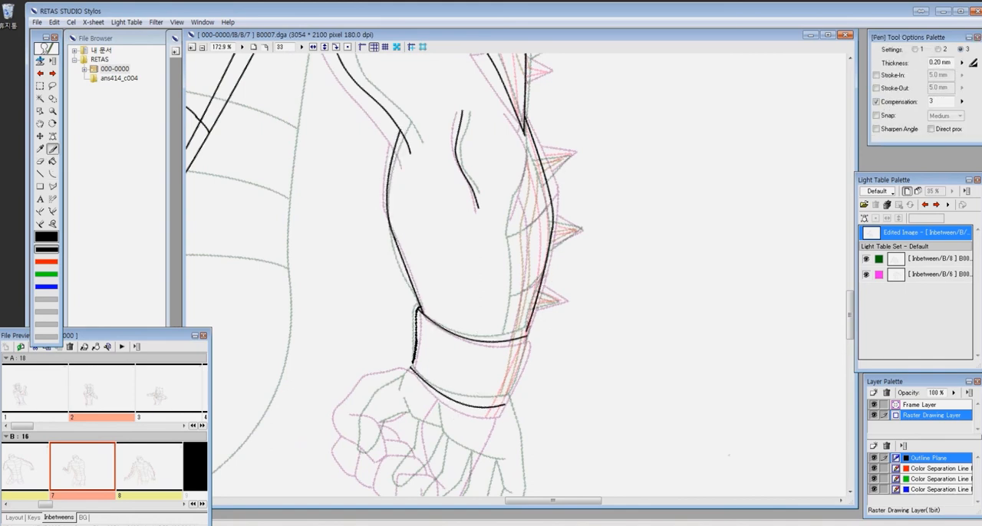
left_click_drag(528, 333, 504, 405)
- Draw curved cross lines over the spiked strip on the far forearm and upper arm
left_click_drag(528, 156, 498, 225)
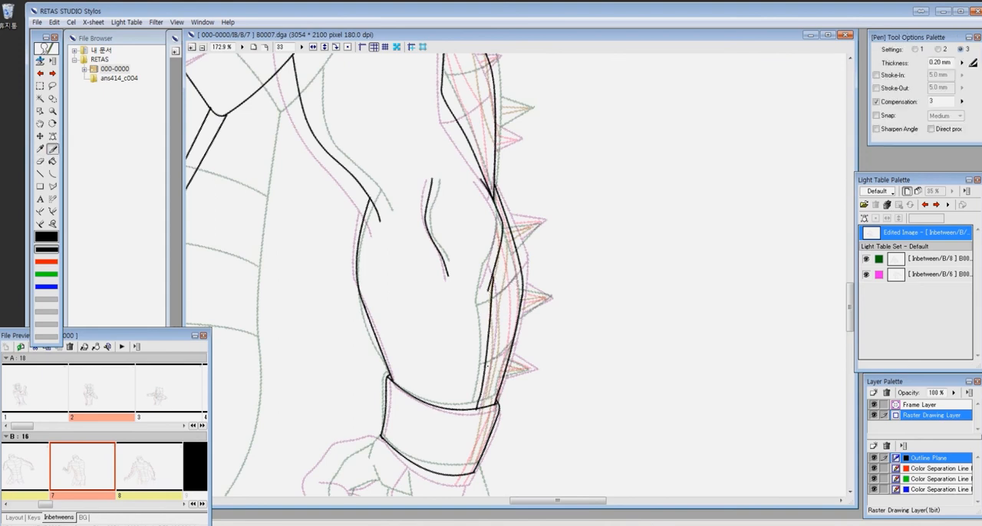
key("c")
left_click_drag(486, 364, 512, 350)
left_click(503, 358)
left_click_drag(519, 275, 535, 432)
left_click_drag(460, 255, 509, 233)
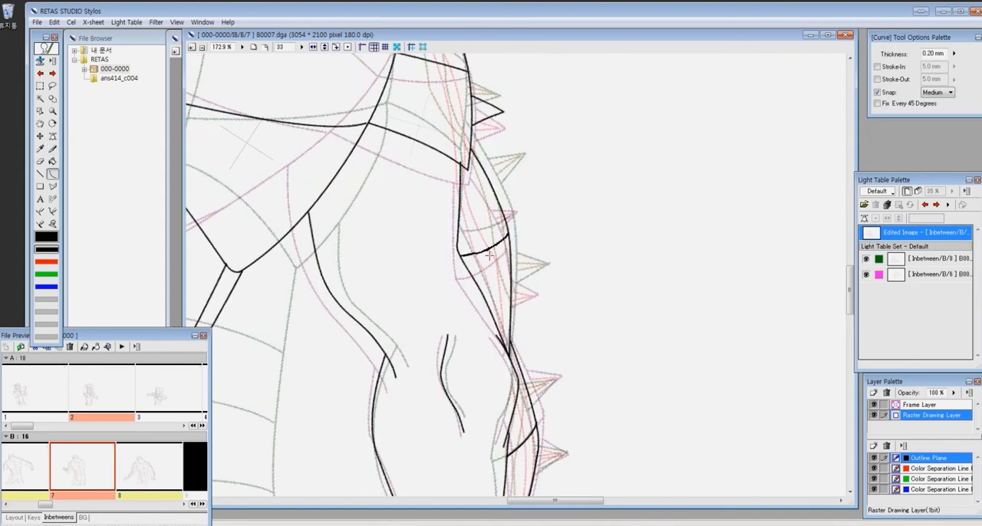
left_click(491, 250)
- Draw the remaining black spikes down the far upper arm and forearm between the reference spikes
key("p")
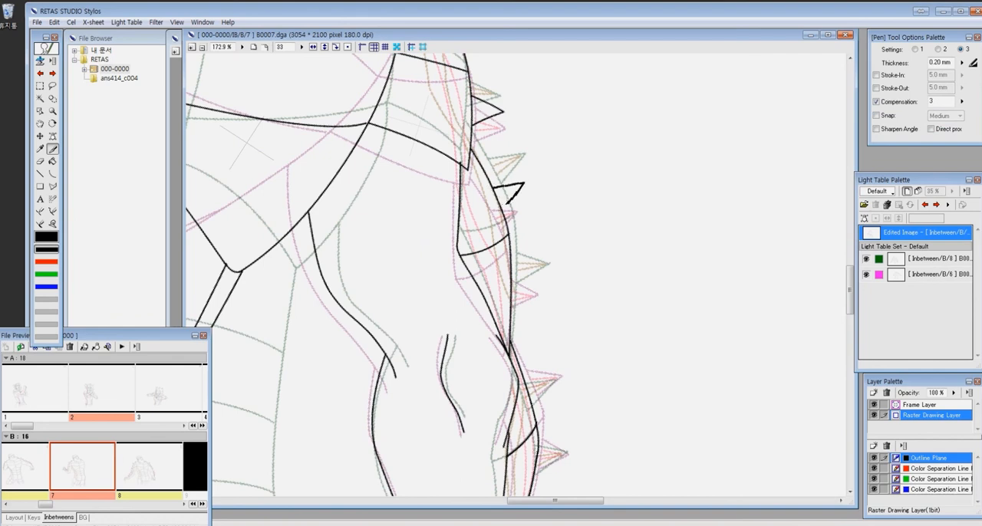
left_click_drag(544, 278, 513, 267)
left_click_drag(543, 279, 513, 296)
mouse_move(555, 370)
left_mouse_down()
mouse_move(586, 194)
mouse_move(552, 203)
left_mouse_up()
left_click_drag(586, 201, 560, 226)
mouse_move(586, 265)
left_mouse_down()
mouse_move(632, 188)
mouse_move(611, 219)
left_mouse_up()
left_click_drag(628, 273, 602, 259)
left_click_drag(628, 272, 594, 280)
mouse_move(595, 330)
left_mouse_down()
mouse_move(542, 268)
mouse_move(553, 198)
left_mouse_up()
- Rough in the far clenched hand on the green color separation plane, between the two reference hands
key("3")
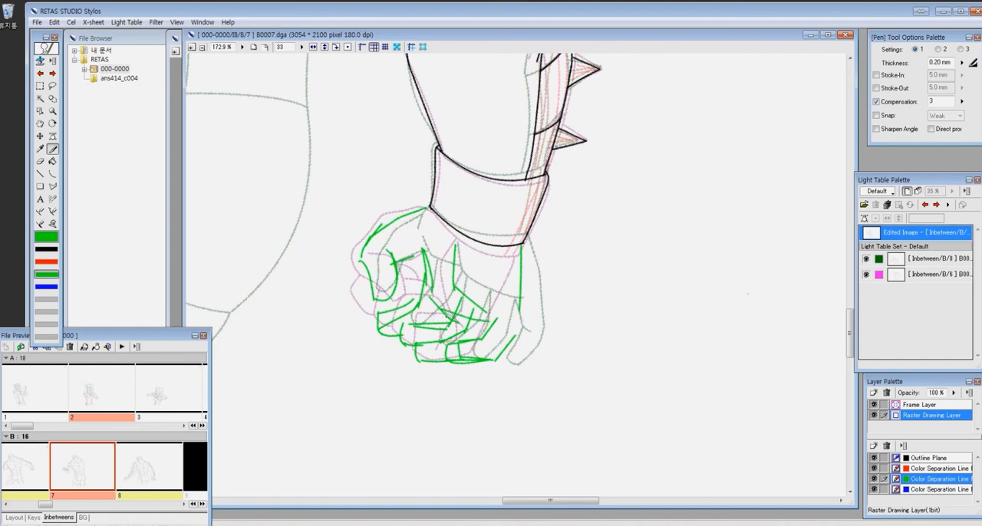
left_click_drag(446, 316, 518, 306)
- Refine the hand over the green rough with blue sketch lines for the thumb, palm and fingers
key("4")
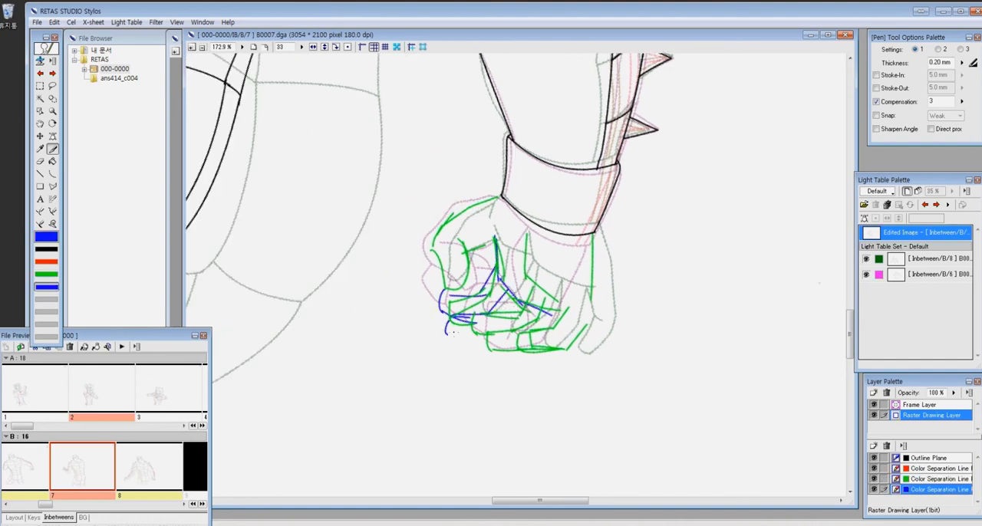
left_click_drag(552, 345, 592, 238)
left_click_drag(528, 233, 554, 303)
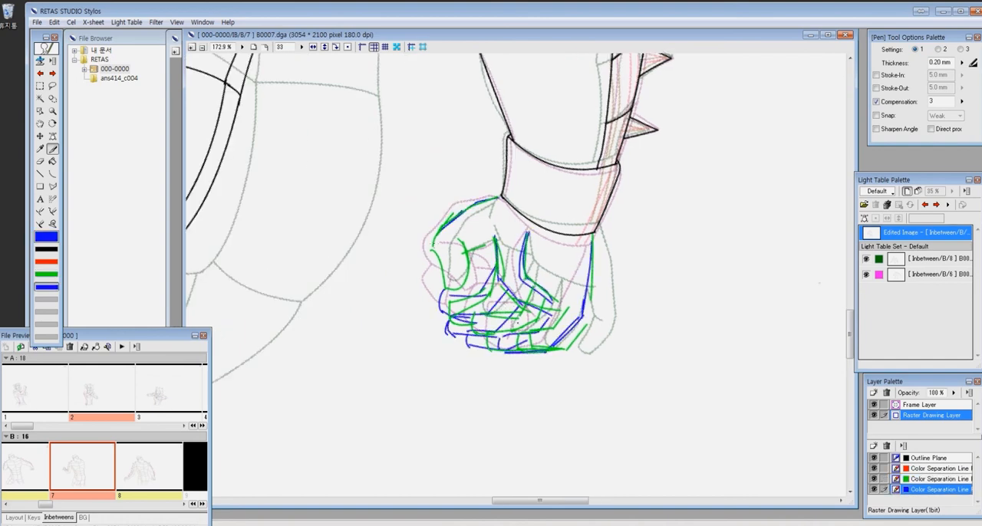
left_click_drag(491, 245, 487, 257)
- Delete the green rough of the hand and return to the Outline Plane
key("3")
key("m")
mouse_move(395, 168)
left_mouse_down()
mouse_move(432, 258)
mouse_move(636, 422)
left_mouse_up()
key("Delete")
key("ctrl+d")
key("1")
key("z")
left_click_drag(361, 126, 652, 397)
key("p")
left_click_drag(503, 186, 415, 339)
key("ctrl+z")
key("ctrl+alt+0")
key("m")
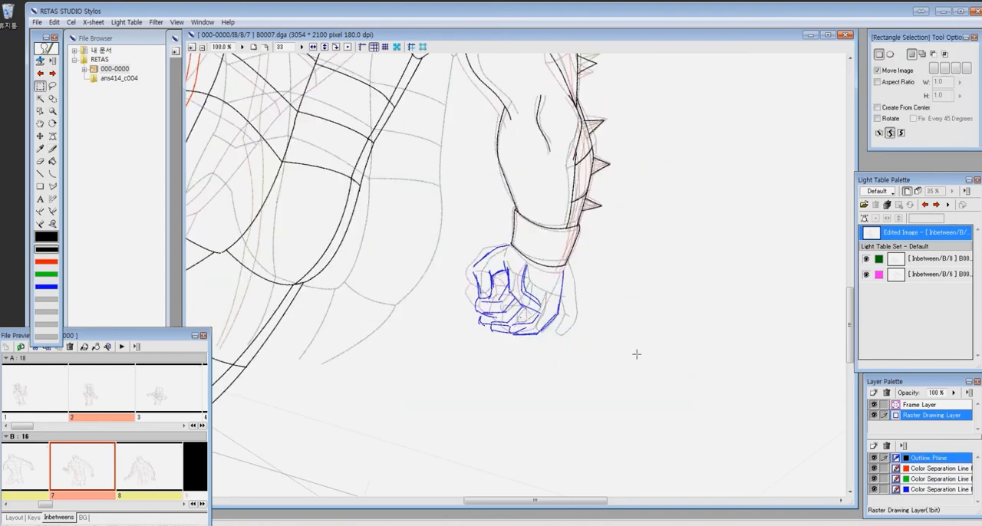
- Ink the back of the hand and the thumb in black over the blue sketch
key("z")
left_click_drag(437, 214, 592, 398)
left_click_drag(364, 100, 699, 398)
key("p")
left_click_drag(477, 93, 365, 286)
mouse_move(364, 286)
left_mouse_down()
mouse_move(401, 192)
mouse_move(459, 188)
left_mouse_up()
left_click_drag(452, 152, 463, 246)
- Ink the palm crease, the outer edge of the hand and a short finger line in black
left_click_drag(549, 257, 473, 249)
left_click_drag(457, 158, 511, 306)
left_click_drag(590, 161, 568, 335)
left_click_drag(491, 307, 570, 267)
left_click_drag(577, 296, 553, 332)
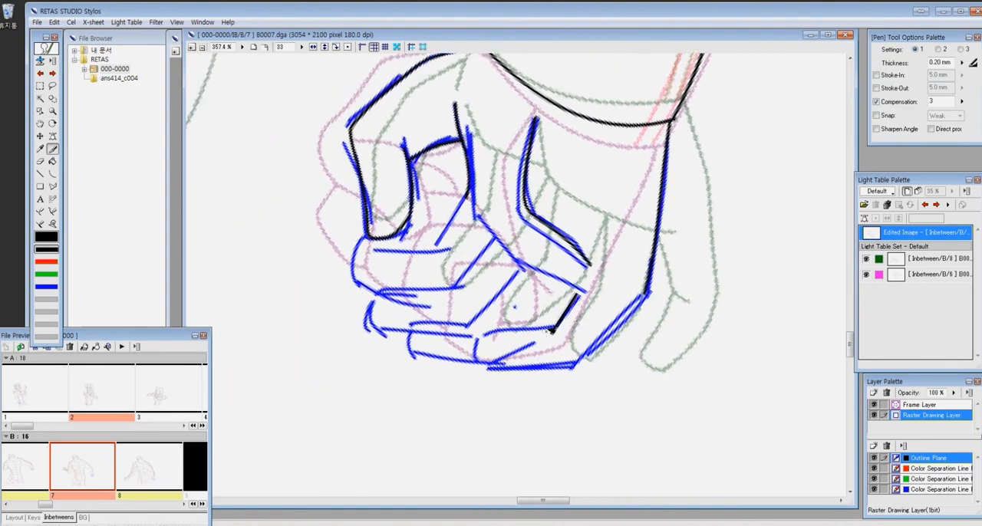
- Ink the curled fingers and their dividing lines in black over the blue sketch
left_click_drag(475, 367, 648, 294)
left_click_drag(479, 208, 576, 292)
mouse_move(525, 271)
left_mouse_down()
mouse_move(410, 356)
mouse_move(474, 366)
left_mouse_up()
mouse_move(495, 237)
left_mouse_down()
mouse_move(369, 330)
mouse_move(410, 335)
left_mouse_up()
left_click_drag(470, 187, 356, 283)
left_click_drag(556, 187, 492, 224)
- Delete the blue rough of the hand from the blue Color Separation Line plane
key("ctrl+minus")
key("ctrl+minus")
key("ctrl+minus")
key("4")
key("m")
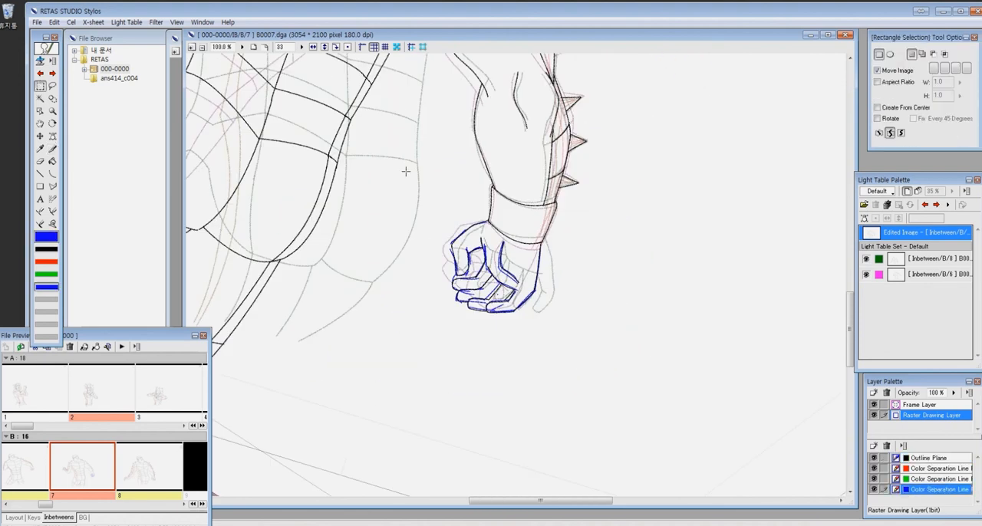
left_click_drag(437, 237, 626, 335)
key("Delete")
- Draw the red separation lines inside the two upper arm spikes on the red Color Separation Line plane
left_click_drag(629, 123, 614, 471)
key("2")
mouse_move(430, 130)
left_mouse_down()
mouse_move(644, 418)
mouse_move(436, 113)
left_mouse_up()
key("p")
left_click_drag(492, 212, 513, 207)
left_click_drag(512, 206, 496, 218)
left_click_drag(511, 294, 529, 298)
left_click_drag(528, 299, 512, 304)
- Draw the two red stripe lines down the arm from the shoulder to the end of the wrist cuff
left_click_drag(459, 194, 371, 104)
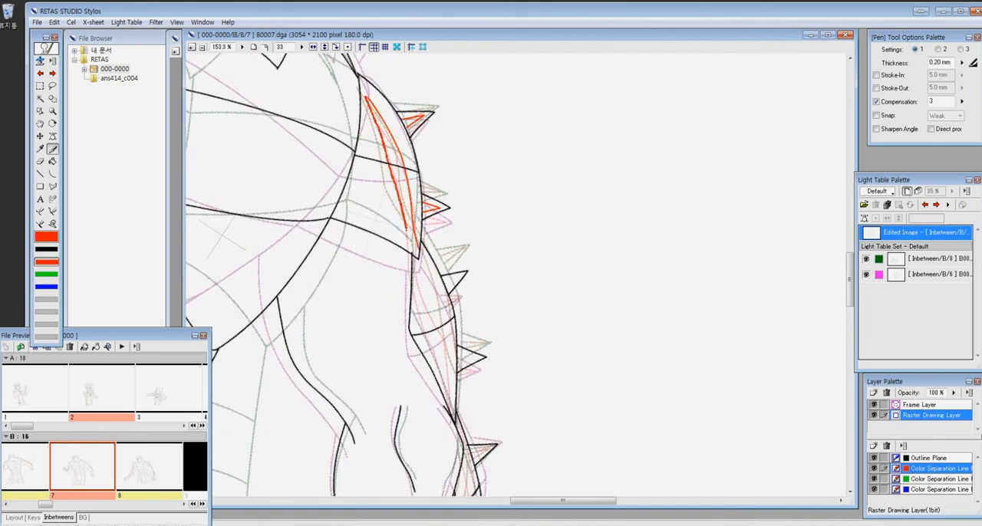
left_click_drag(401, 206, 417, 251)
left_click_drag(427, 265, 413, 146)
left_click_drag(406, 136, 437, 242)
left_click_drag(452, 346, 453, 146)
mouse_move(445, 107)
left_mouse_down()
mouse_move(449, 285)
mouse_move(461, 186)
mouse_move(447, 292)
left_mouse_up()
key("ctrl+z")
left_click_drag(446, 151, 438, 324)
left_click_drag(512, 360, 614, 306)
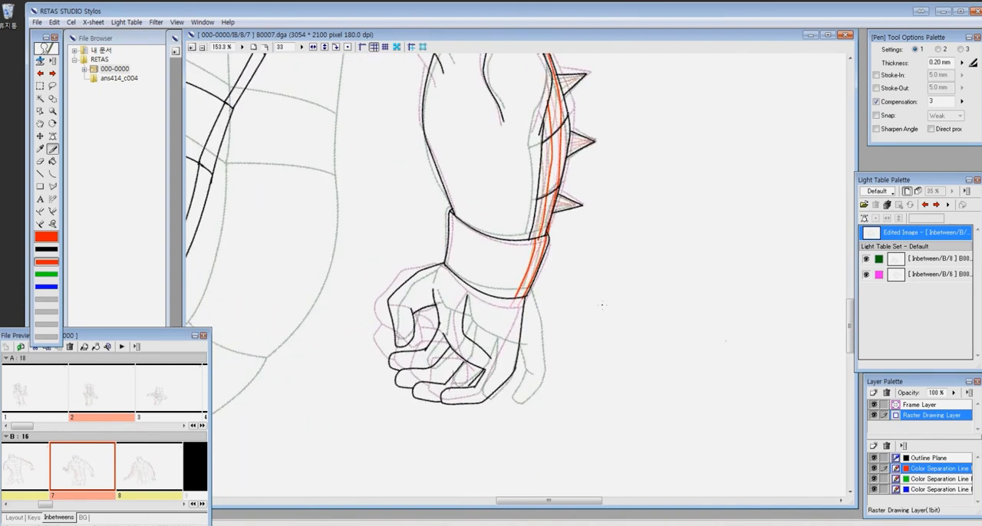
- Hide both reference images, B6 and B8, on the light table
key("ctrl+minus")
key("ctrl+minus")
key("ctrl+minus")
key("ctrl+minus")
key("ctrl+minus")
key("ctrl+minus")
left_click(932, 274)
left_click(930, 259, "shift")
key("ctrl+t")
key("ctrl+0")
key("ctrl+space")
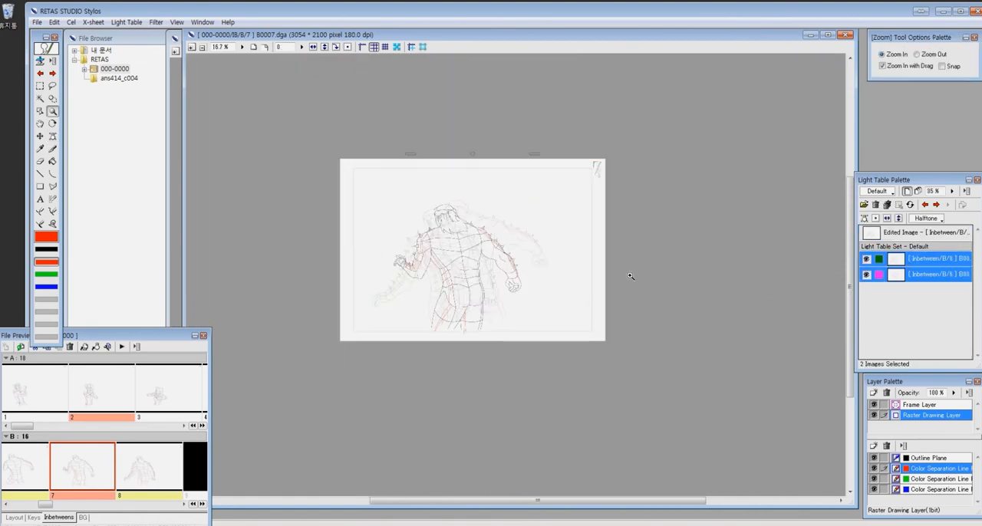
left_click_drag(345, 210, 582, 312)
left_click(866, 274)
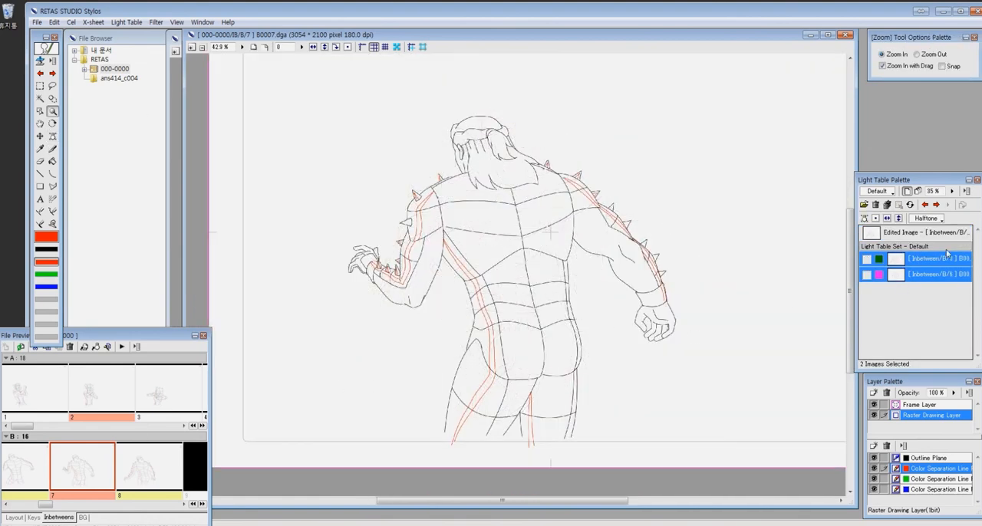
- Flip back and forth between cel B7 and its neighbouring cels to check the motion
key("Page_Up")
key("ctrl+minus")
key("ctrl+minus")
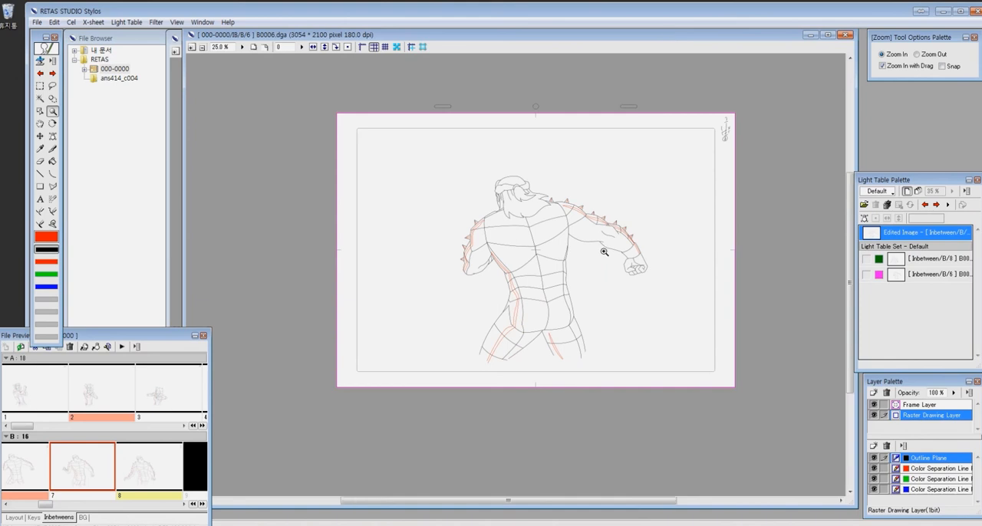
key("ctrl+0")
key("Page_Down")
key("Page_Down")
key("Page_Down")
key("Page_Down")
key("Page_Down")
key("Page_Down")
key("Page_Down")
key("Page_Down")
key("Page_Down")
key("Page_Down")
key("Page_Down")
key("Page_Down")
key("Page_Up")
key("Page_Down")
key("Page_Down")
key("Page_Up")
key("Page_Up")
- Flip through cels B5 to B8 repeatedly to examine how the finished B7 drawing flows between them
key("Page_Down")
- Erase and redraw a section of the red separation lines on the body of cel B7
mouse_move(557, 300)
left_mouse_down()
mouse_move(658, 392)
mouse_move(503, 391)
left_mouse_up()
key("e")
left_click_drag(322, 202, 424, 357)
left_click_drag(447, 380, 325, 162)
key("u")
key("p")
left_click_drag(307, 123, 462, 395)
left_click_drag(299, 163, 427, 362)
mouse_move(453, 392)
left_mouse_down()
mouse_move(300, 176)
mouse_move(443, 462)
left_mouse_up()
key("e")
key("p")
left_click_drag(647, 343, 796, 350)
key("ctrl+minus")
key("ctrl+minus")
key("ctrl+minus")
key("Page_Down")
key("Page_Down")
key("Page_Up")
key("Page_Up")
key("Page_Up")
key("Page_Down")
key("Page_Down")
key("Page_Down")
key("Page_Down")
key("Page_Down")
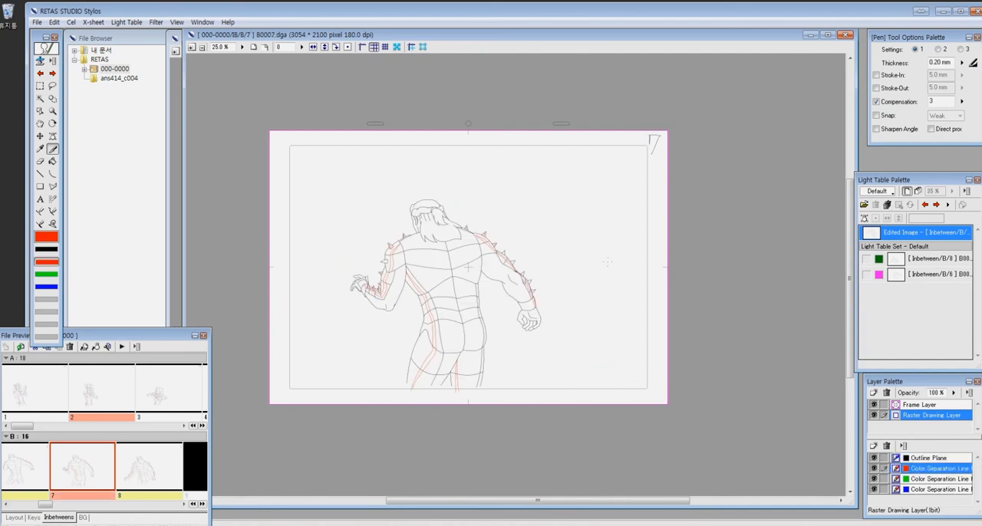
key("Page_Up")
key("Page_Up")
key("Page_Up")
key("Page_Up")
key("Page_Up")
key("z")
left_click_drag(250, 103, 596, 399)
key("Page_Down")
key("Page_Down")
key("Page_Down")
key("Page_Down")
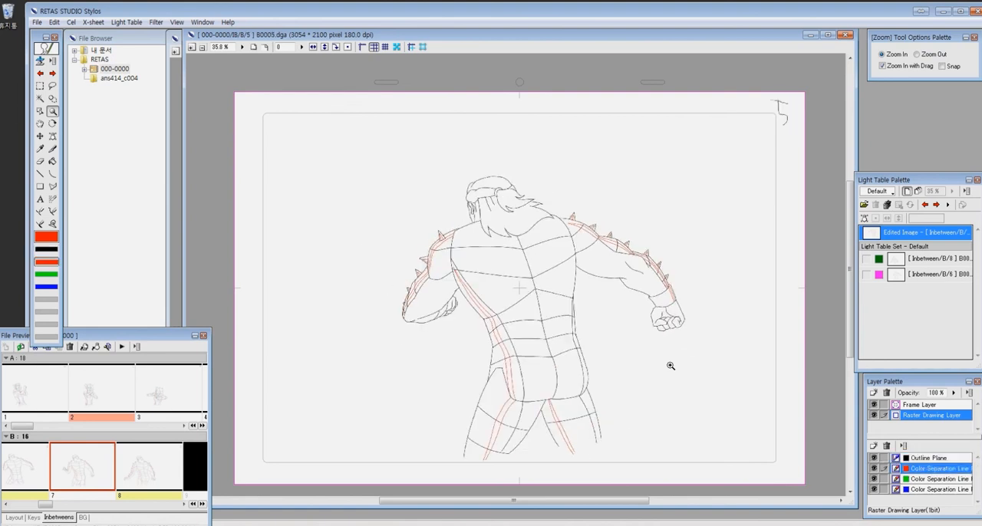
key("Page_Down")
key("Page_Down")
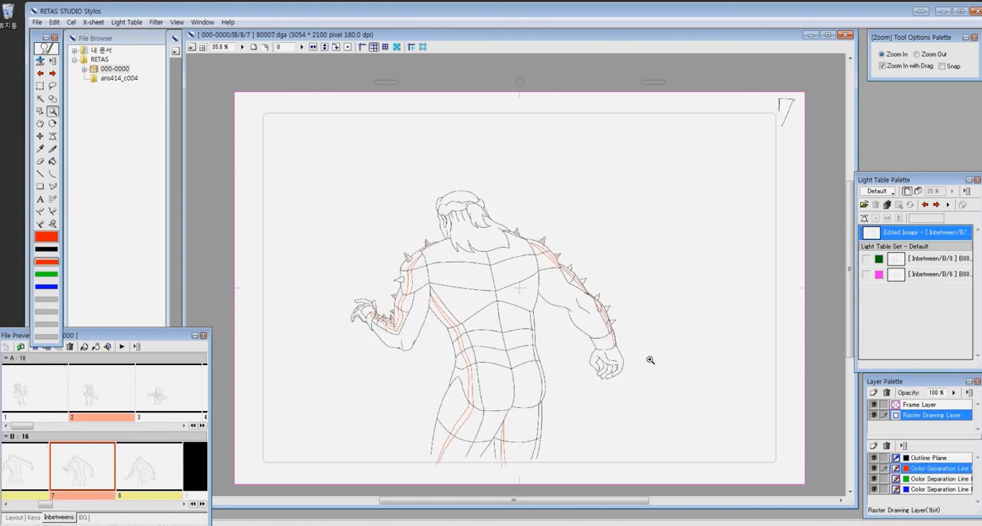
key("Page_Up")
key("Page_Down")
key("Page_Down")
key("Page_Down")
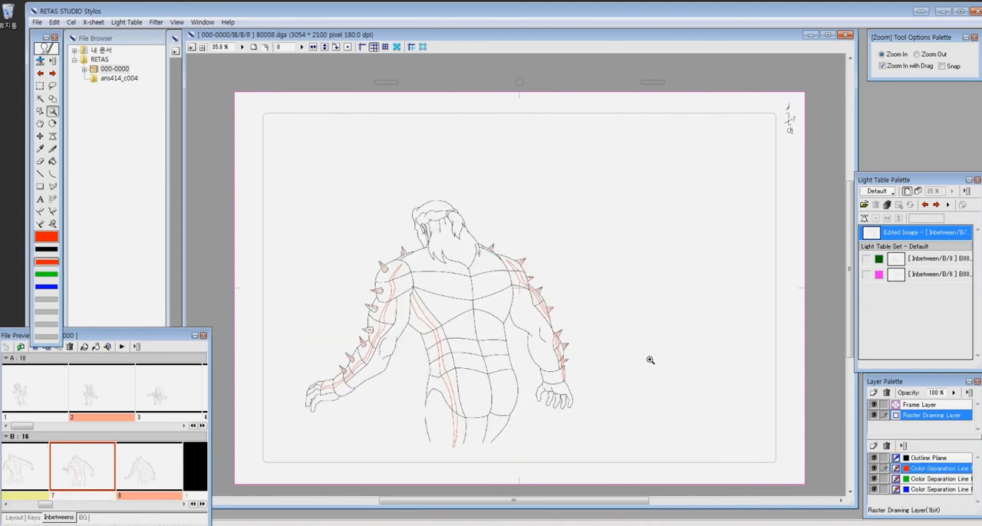
key("Page_Up")
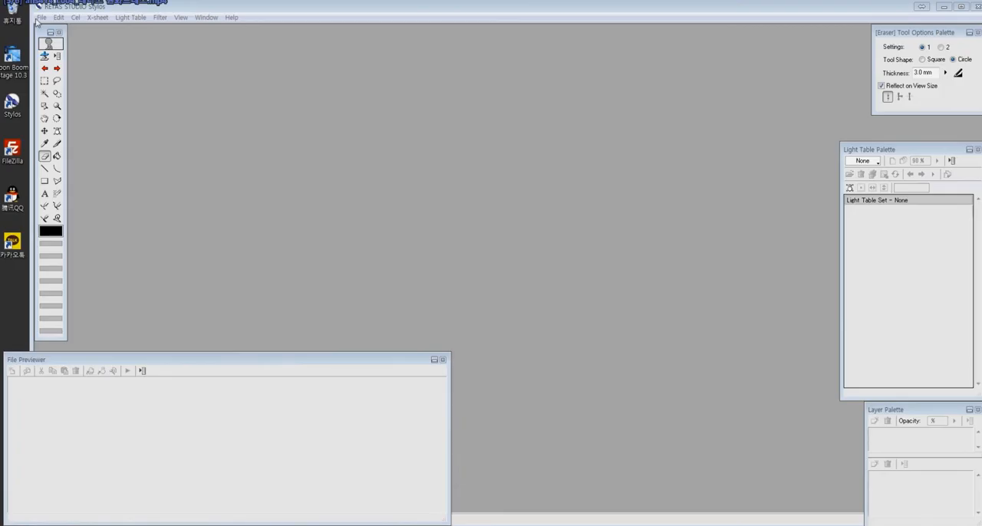
- Create the drawing scene folder 000-0000 in RETAS_work with 3054 × 2100 pixel frames and a length of 3 seconds 7 frames
left_click(42, 17)
left_click(191, 62)
left_click(588, 92)
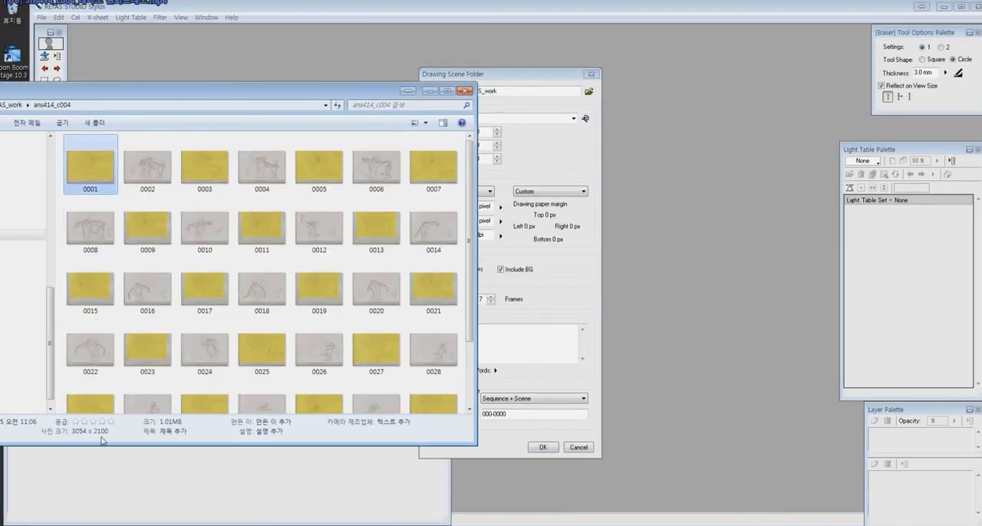
left_click(430, 91)
left_click(549, 450)
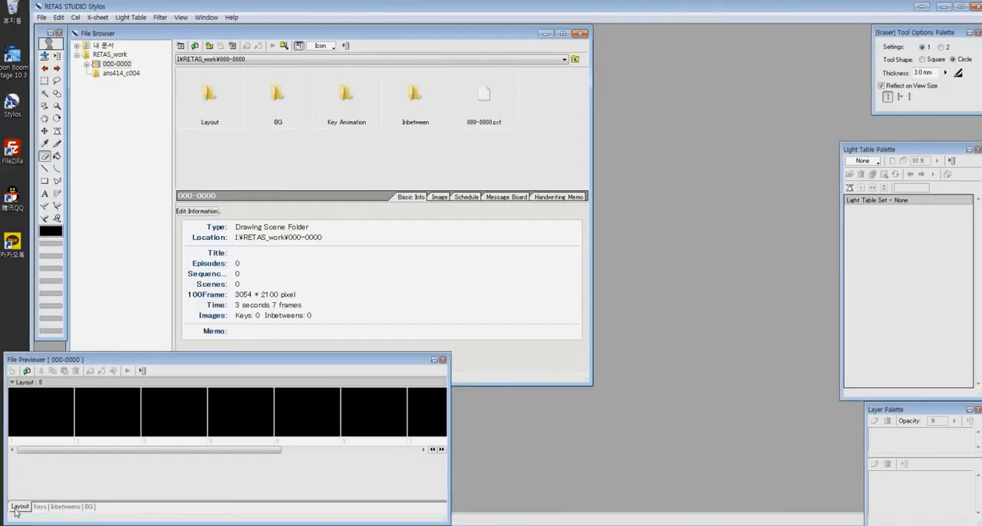
- Load four scanned images into Layout frames 1 to 4 of scene 000-0000
left_click(35, 410)
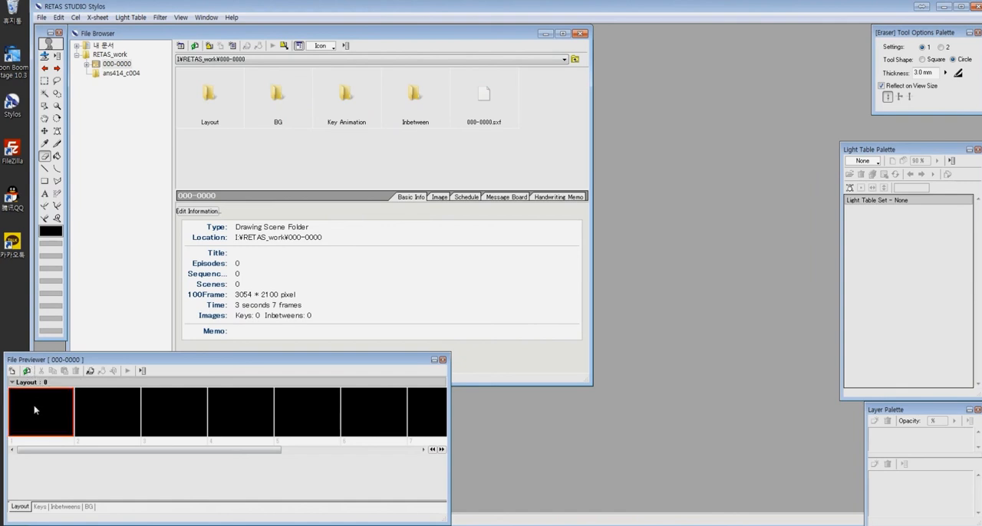
double_click(34, 410)
double_click(441, 191)
scroll(596, 294, "down", 10)
left_click(531, 194)
left_click(480, 271, "shift")
left_click(645, 308)
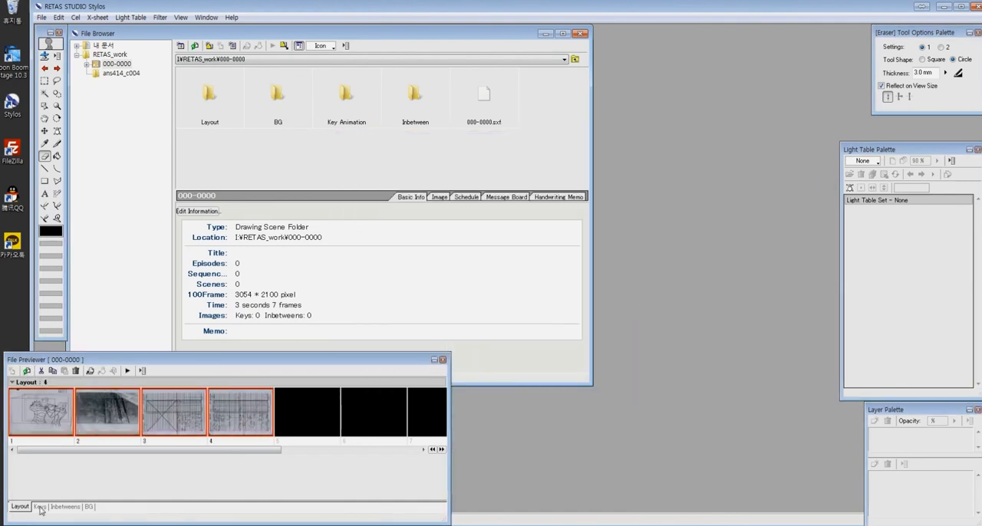